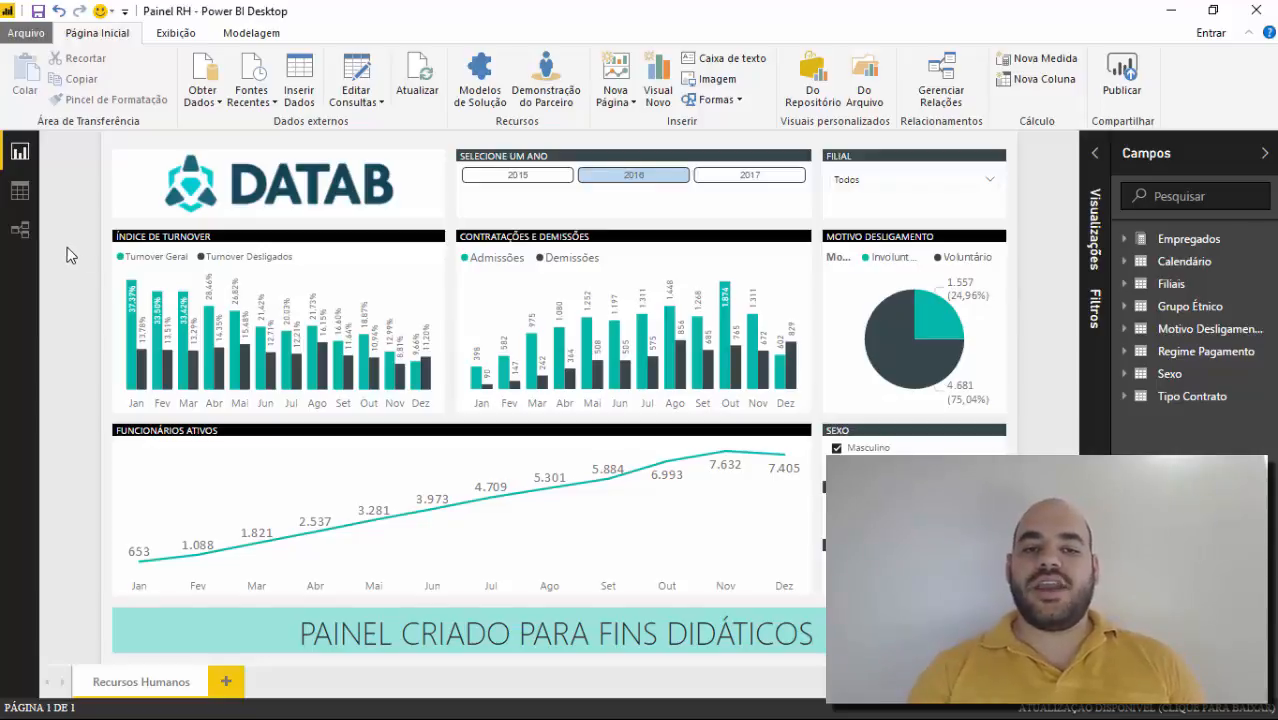
Step: Open the relationships diagram and examine the fields and measures of the Empregados table
{"action": "left_click", "coordinate": [18, 234]}
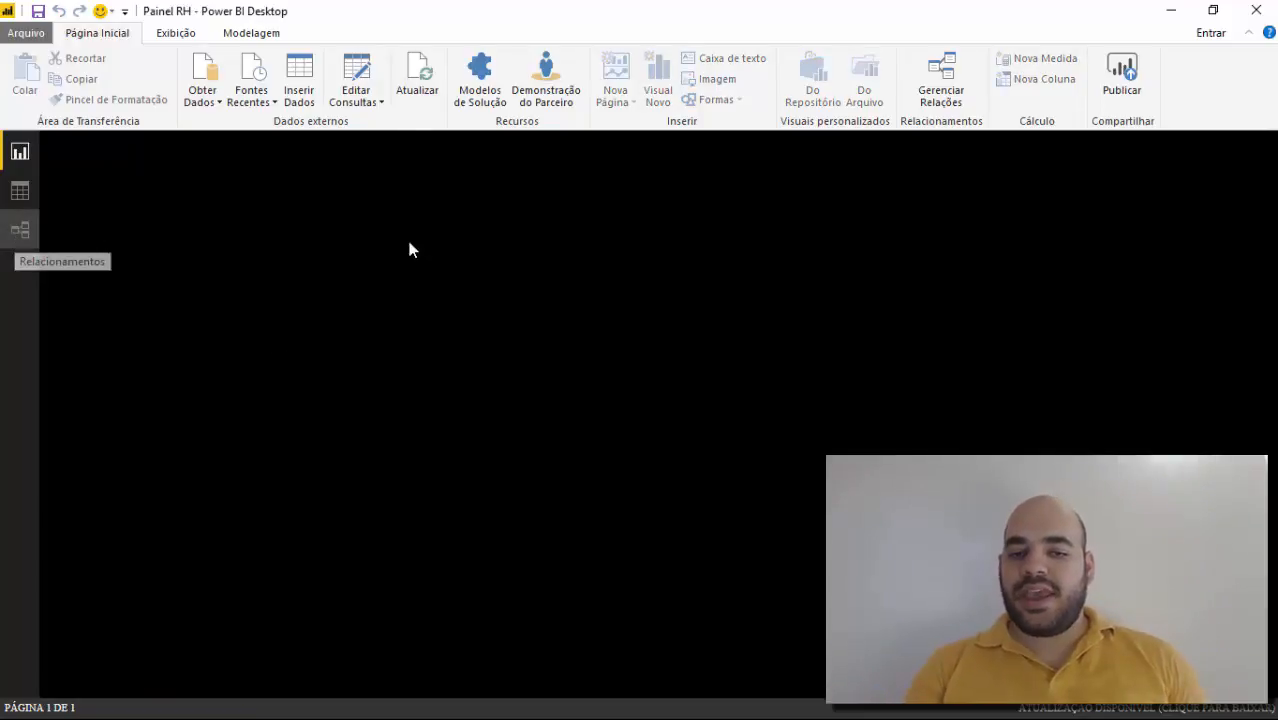
{"action": "scroll", "coordinate": [338, 338], "scroll_direction": "down", "scroll_amount": 2}
{"action": "scroll", "coordinate": [338, 338], "scroll_direction": "down", "scroll_amount": 1}
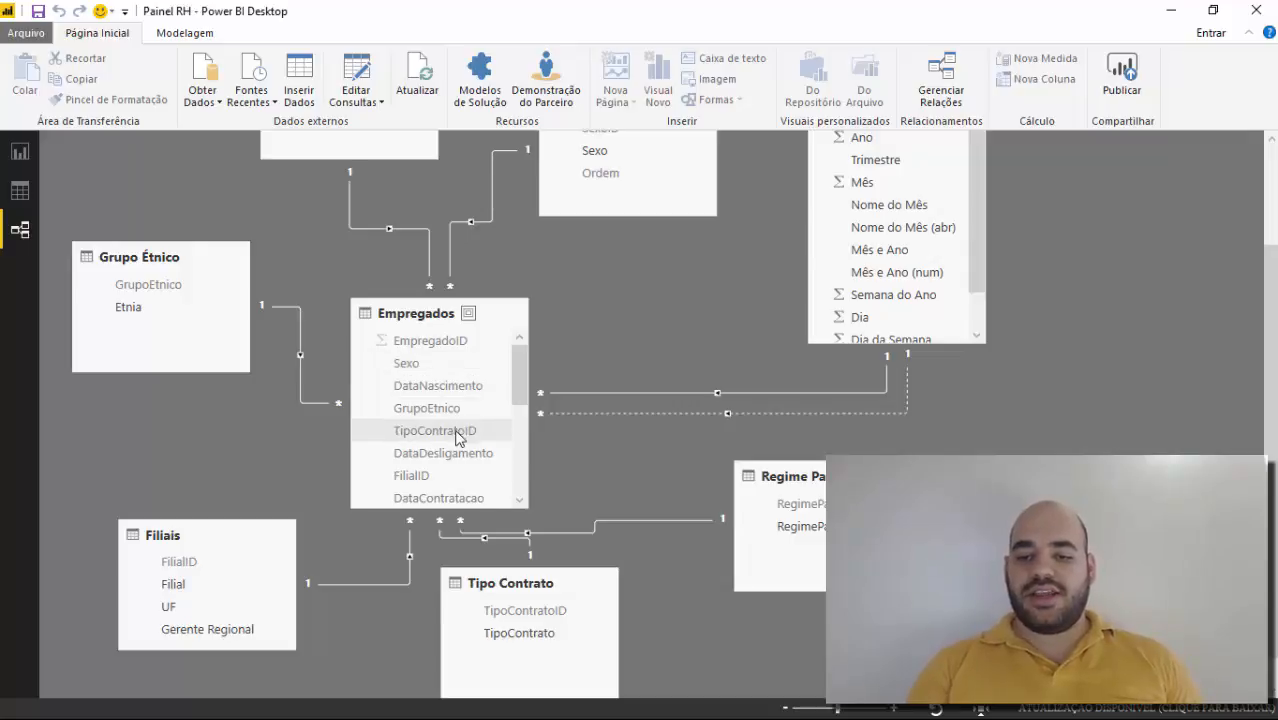
{"action": "scroll", "coordinate": [456, 437], "scroll_direction": "down", "scroll_amount": 2}
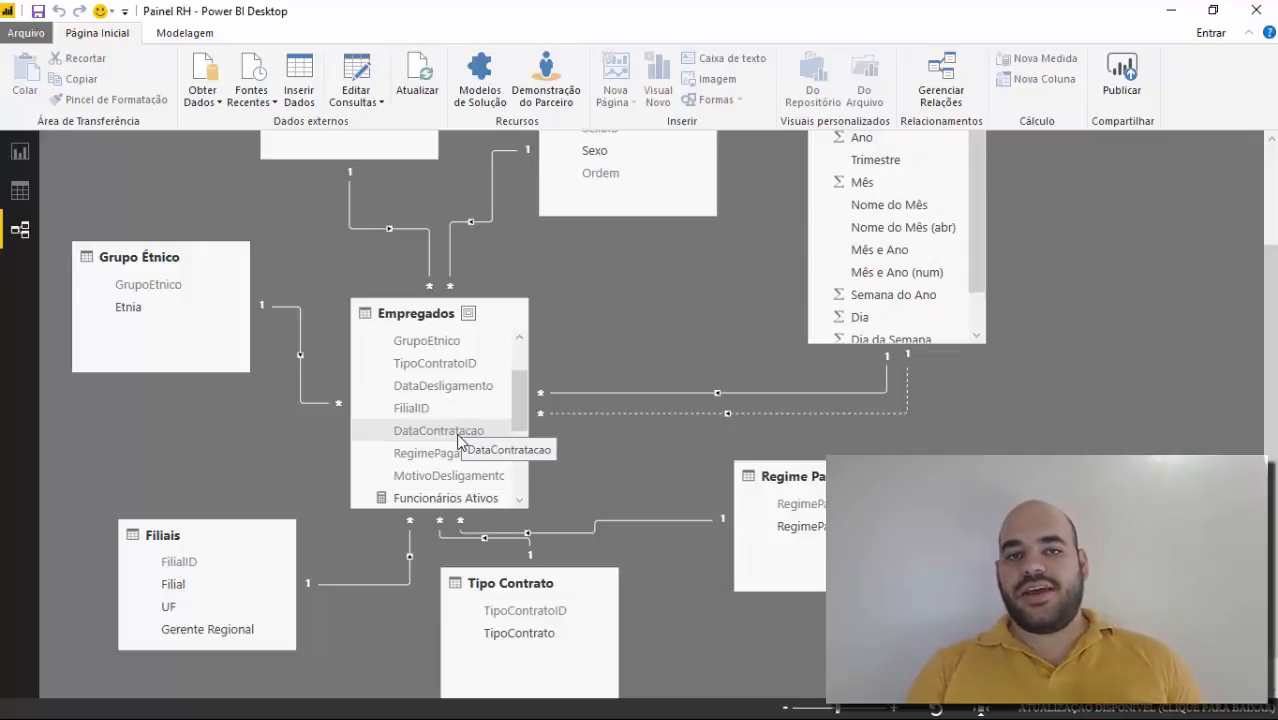
{"action": "scroll", "coordinate": [458, 440], "scroll_direction": "down", "scroll_amount": 1}
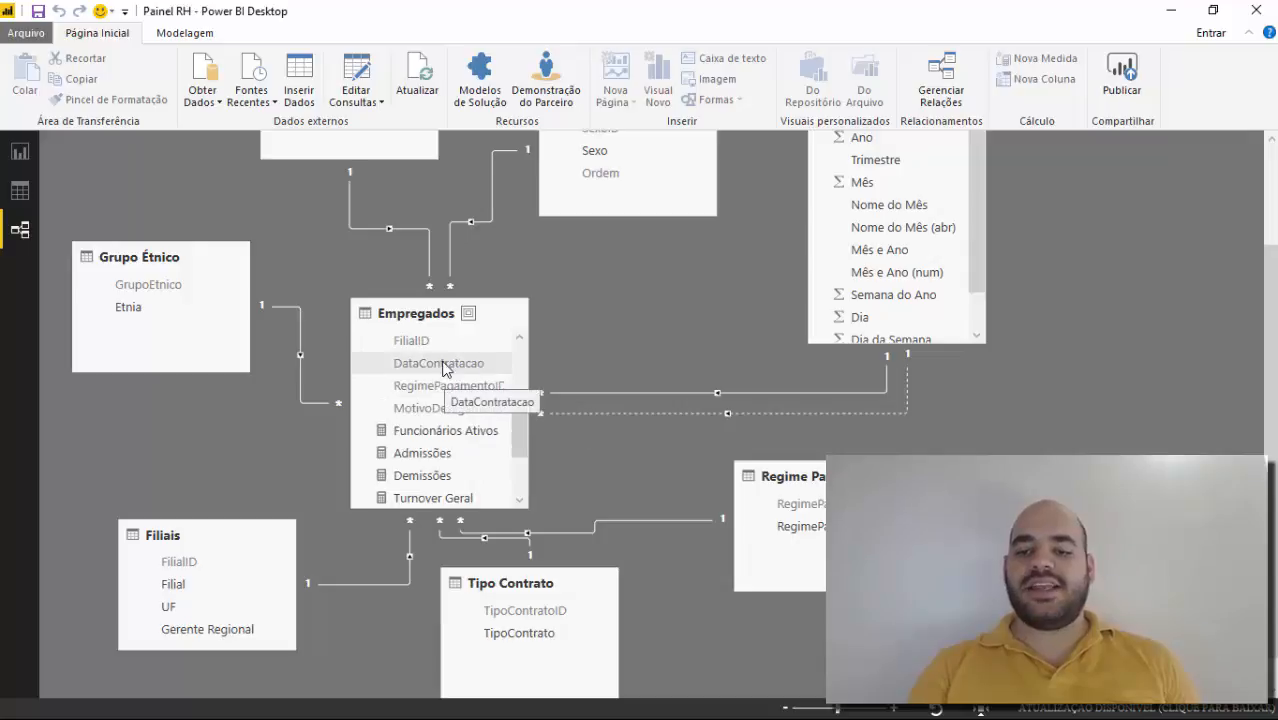
{"action": "scroll", "coordinate": [442, 378], "scroll_direction": "up", "scroll_amount": 1}
{"action": "scroll", "coordinate": [440, 385], "scroll_direction": "down", "scroll_amount": 1}
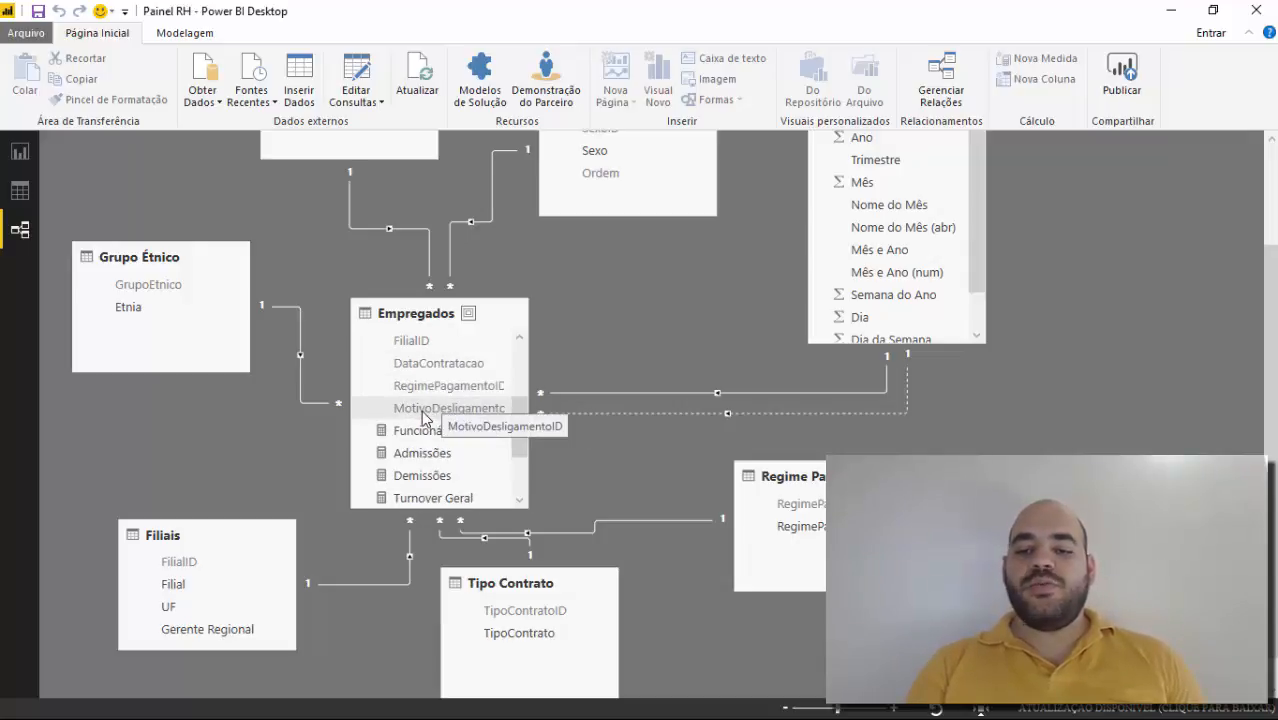
{"action": "scroll", "coordinate": [425, 417], "scroll_direction": "up", "scroll_amount": 2}
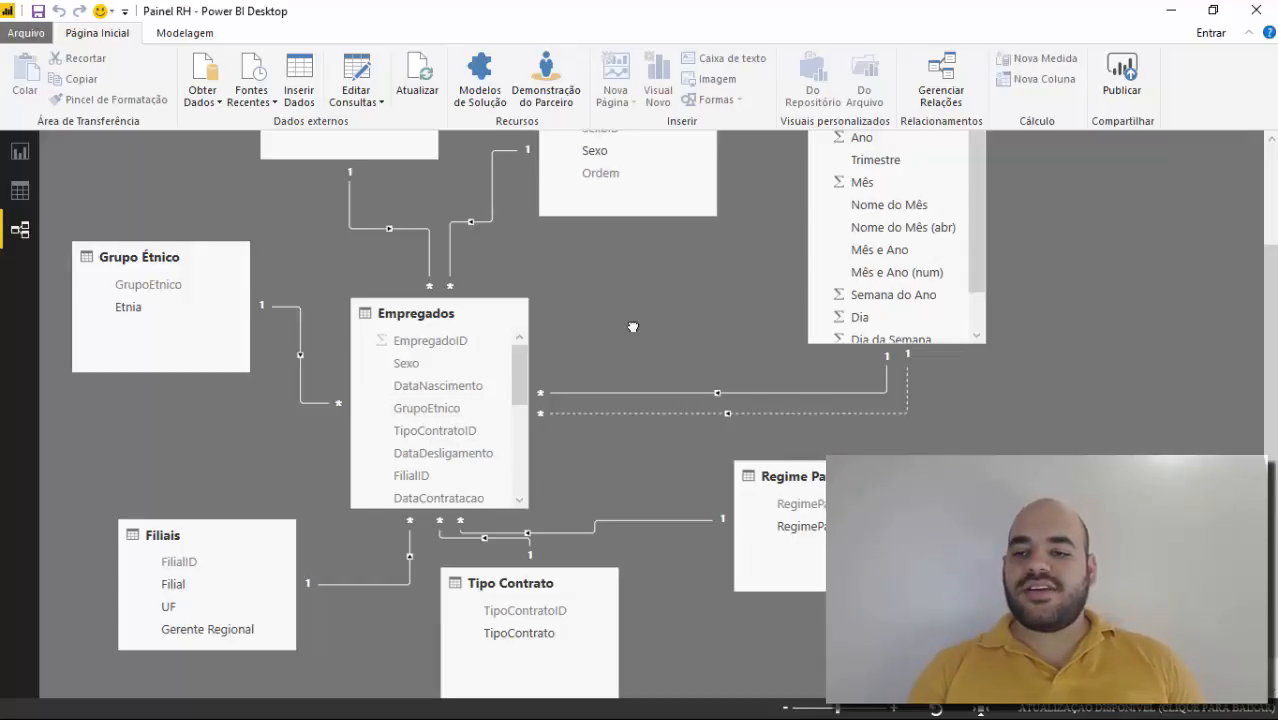
Step: Examine the lookup tables around Empregados, such as Motivo Desligamento, Sexo and Filiais, and how each is related to it
{"action": "scroll", "coordinate": [622, 319], "scroll_direction": "up", "scroll_amount": 3}
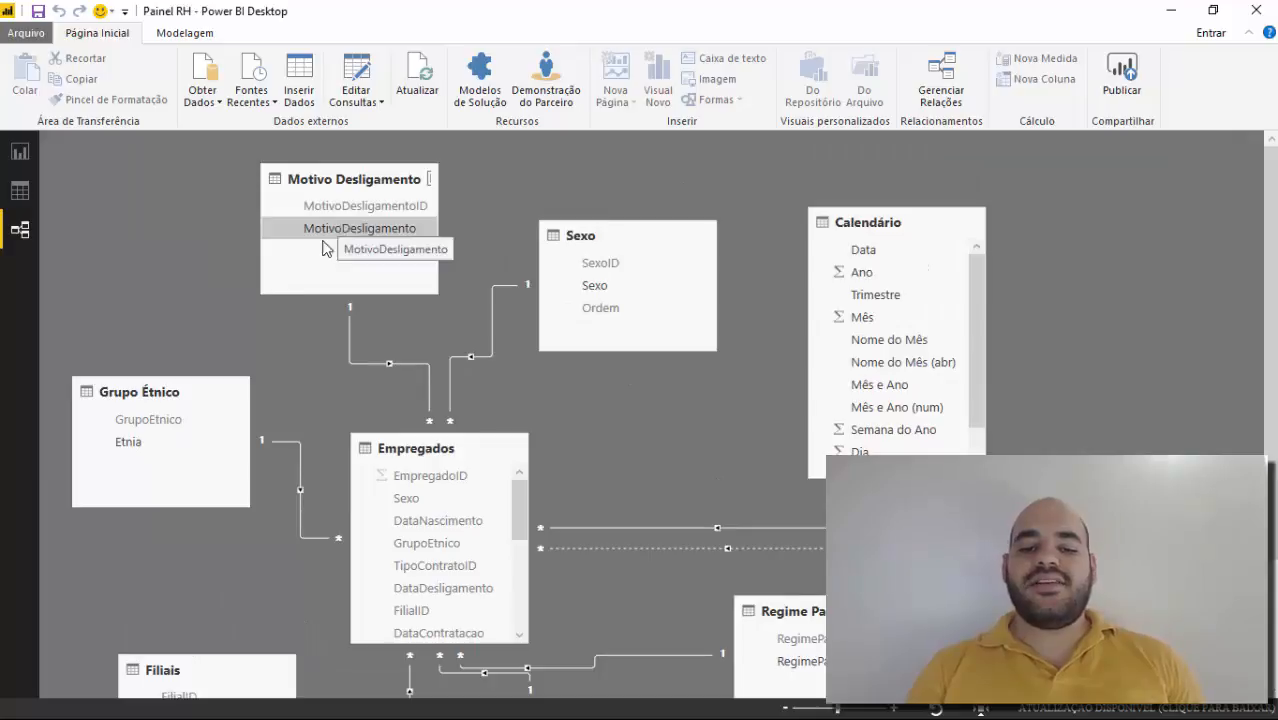
{"action": "scroll", "coordinate": [335, 245], "scroll_direction": "down", "scroll_amount": 3}
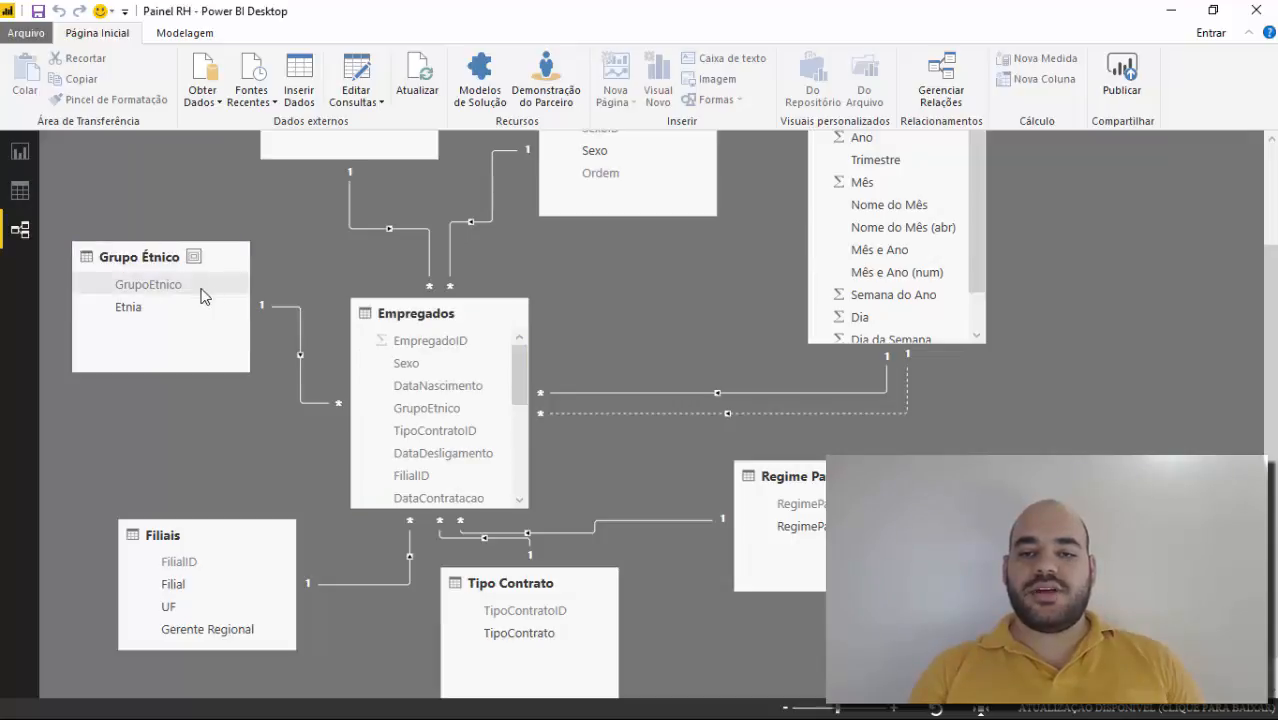
{"action": "scroll", "coordinate": [340, 230], "scroll_direction": "up", "scroll_amount": 2}
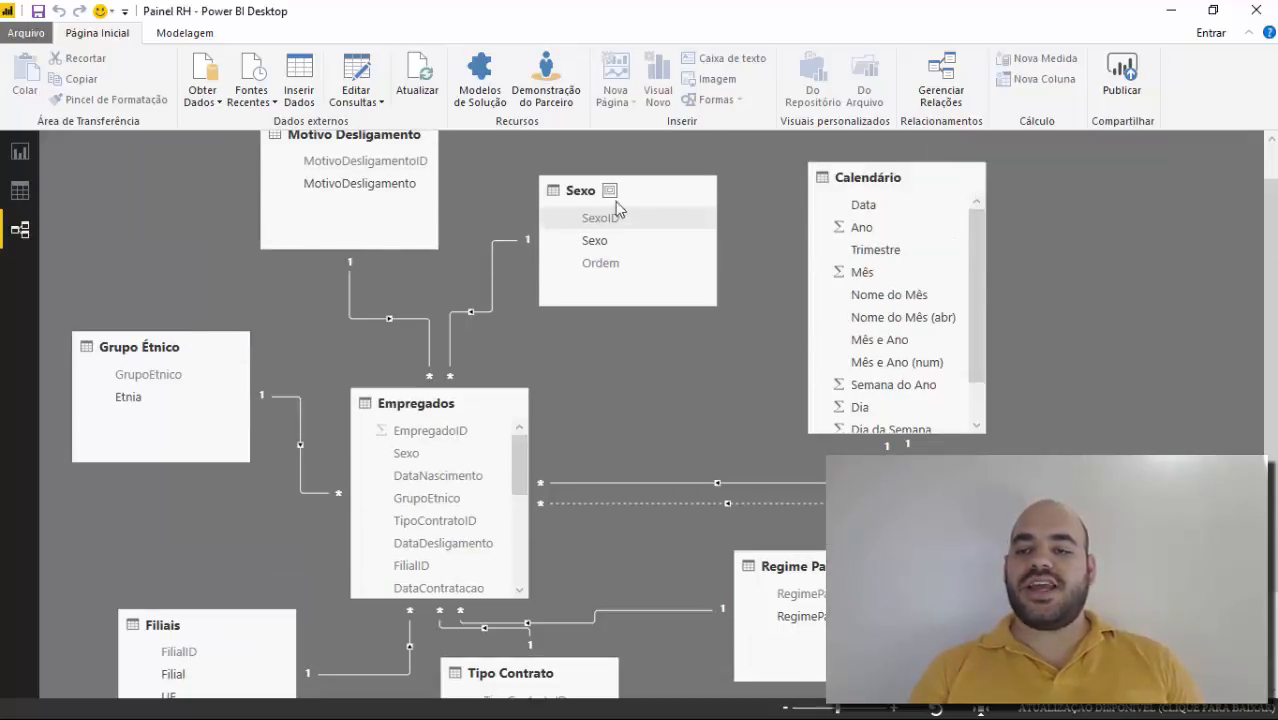
{"action": "scroll", "coordinate": [579, 425], "scroll_direction": "down", "scroll_amount": 3}
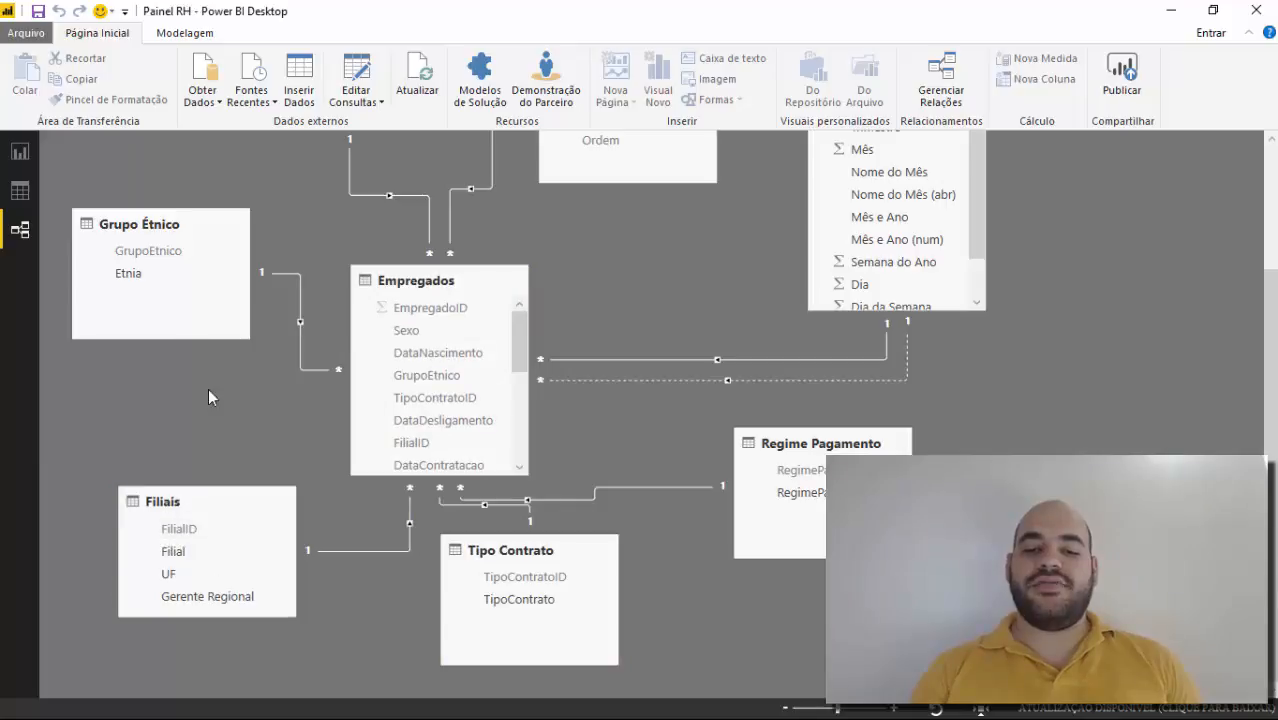
{"action": "scroll", "coordinate": [302, 306], "scroll_direction": "up", "scroll_amount": 5}
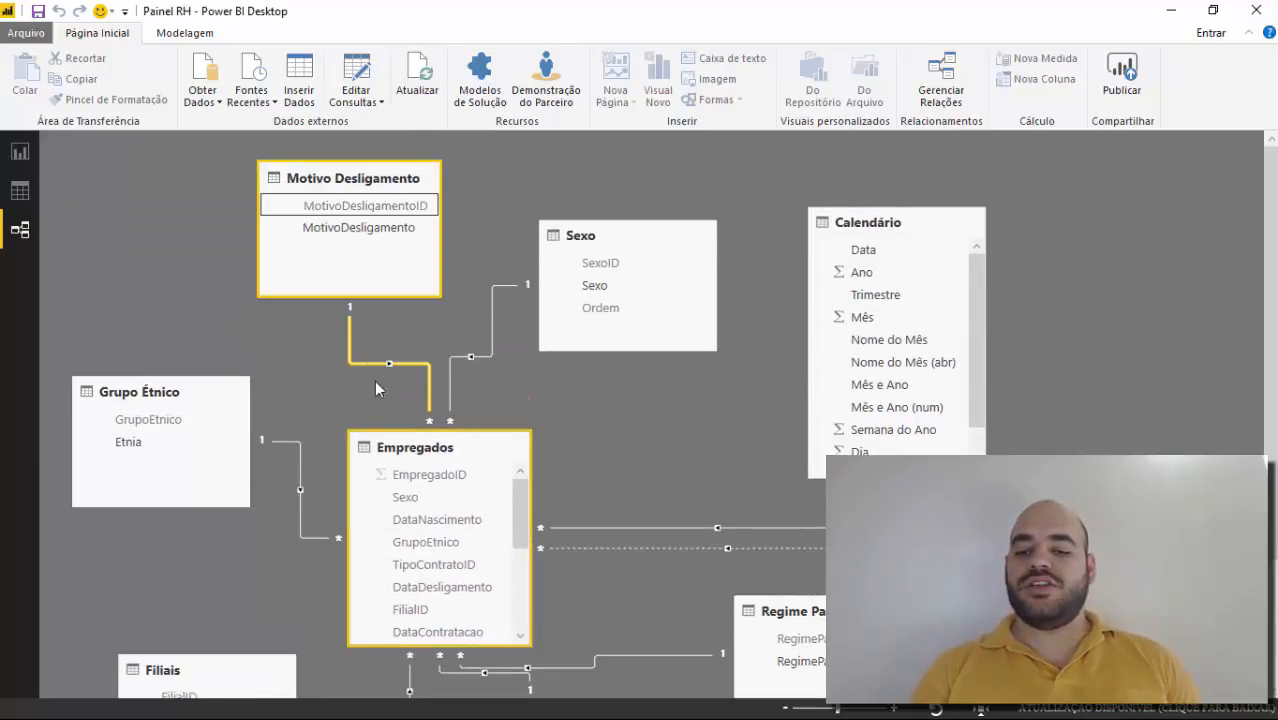
{"action": "scroll", "coordinate": [414, 522], "scroll_direction": "down", "scroll_amount": 5}
{"action": "scroll", "coordinate": [414, 528], "scroll_direction": "up", "scroll_amount": 5}
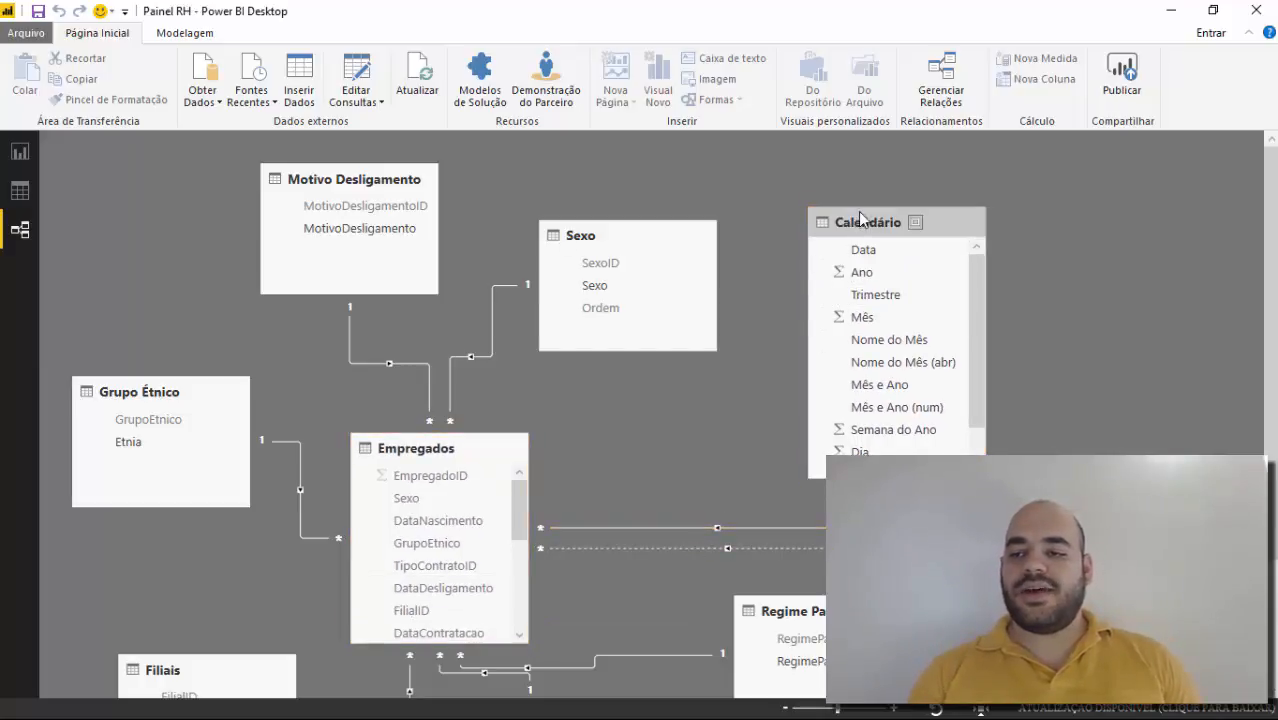
Step: Move the Calendário table slightly higher in the diagram and check the date fields of Empregados that relate to it
{"action": "left_click_drag", "start_coordinate": [861, 207], "coordinate": [860, 165]}
{"action": "scroll", "coordinate": [434, 500], "scroll_direction": "down", "scroll_amount": 1}
{"action": "scroll", "coordinate": [434, 500], "scroll_direction": "down", "scroll_amount": 1}
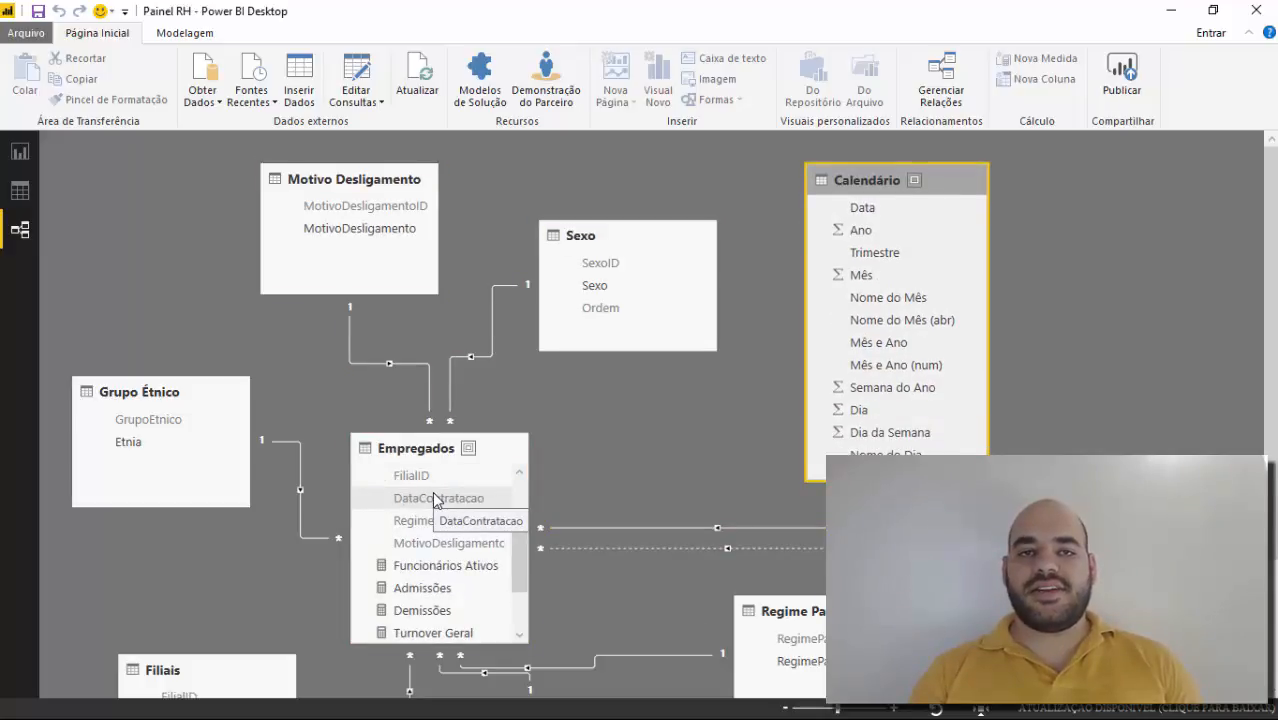
{"action": "scroll", "coordinate": [450, 510], "scroll_direction": "up", "scroll_amount": 1}
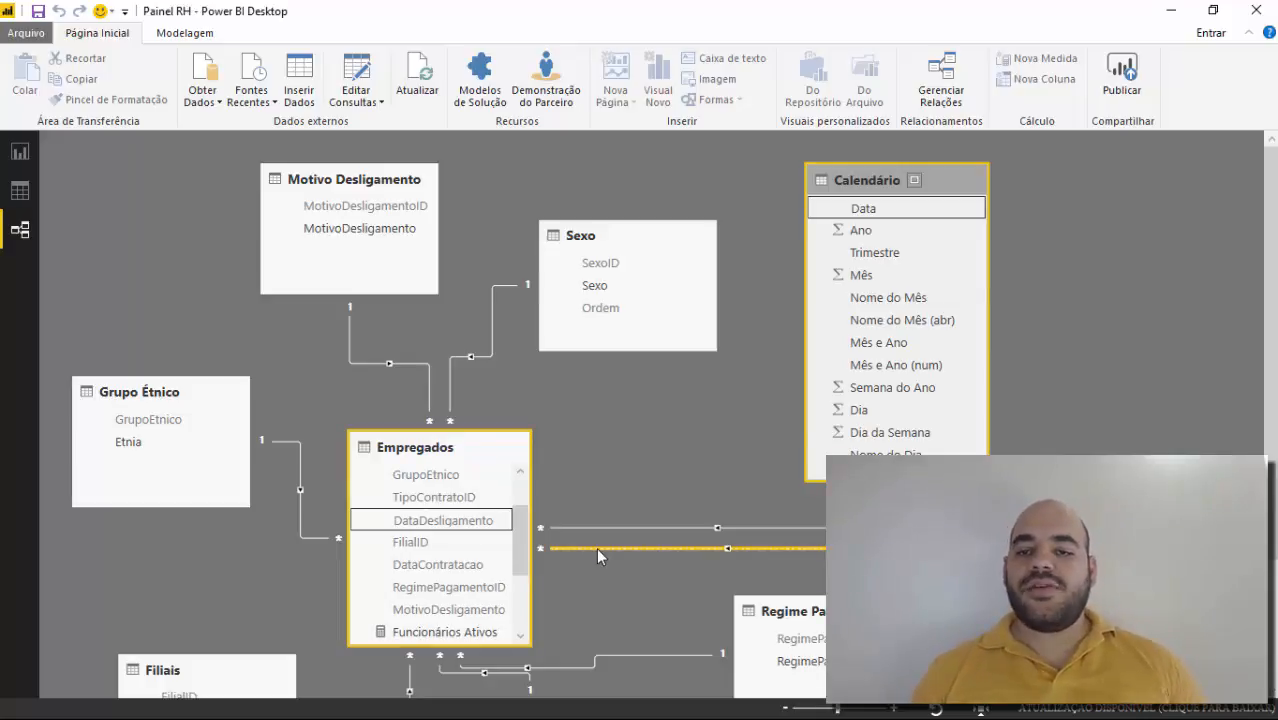
Step: Display the data rows of the Empregados table and of the Sexo lookup table
{"action": "left_click", "coordinate": [20, 190]}
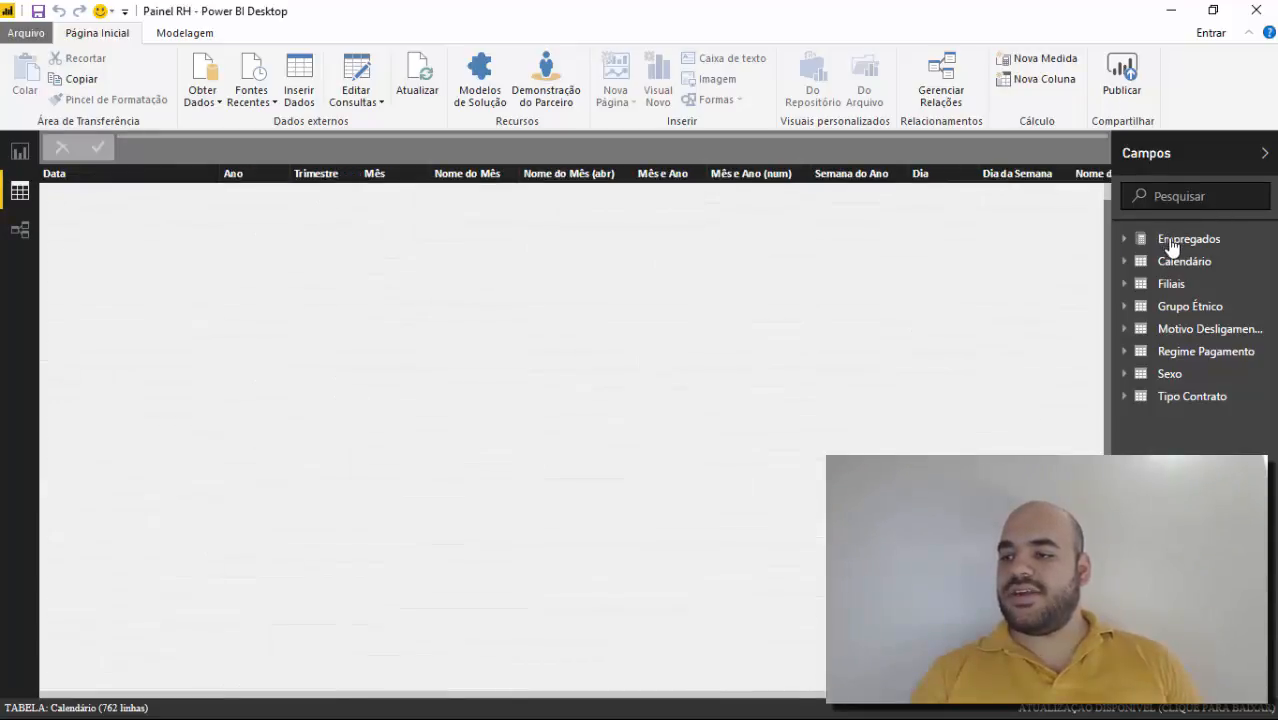
{"action": "left_click", "coordinate": [1172, 244]}
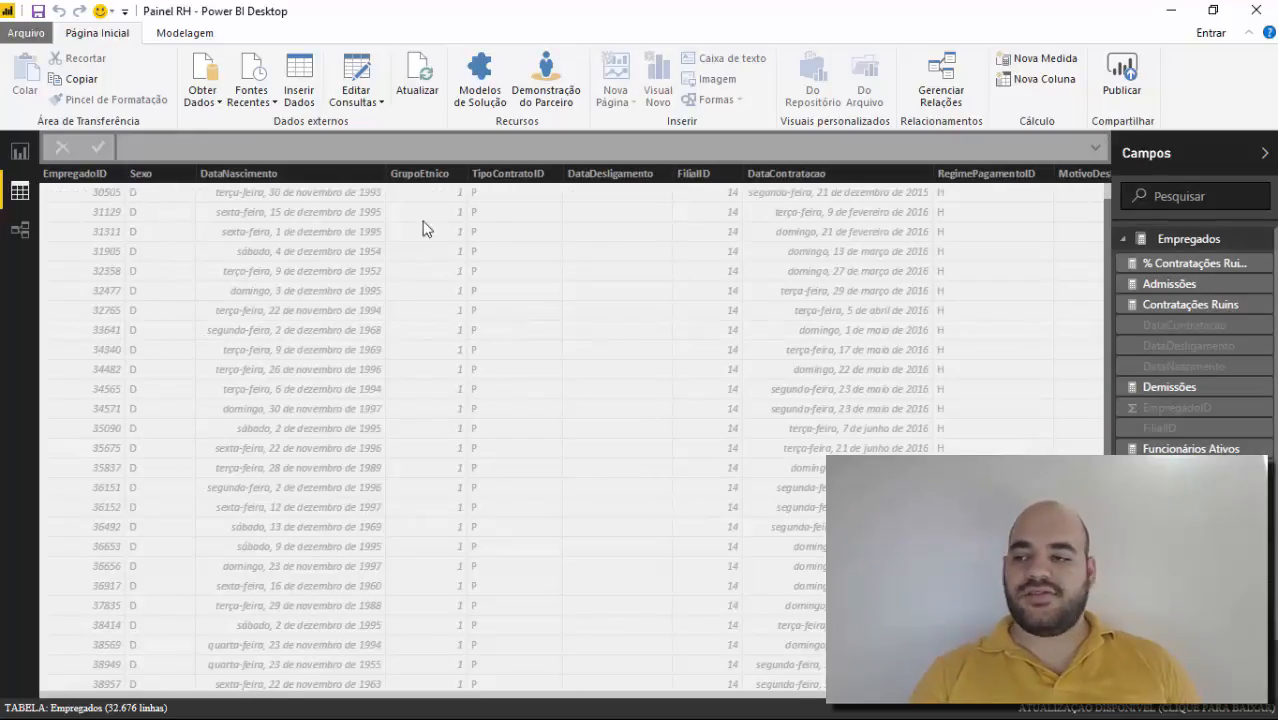
{"action": "left_click", "coordinate": [1127, 242]}
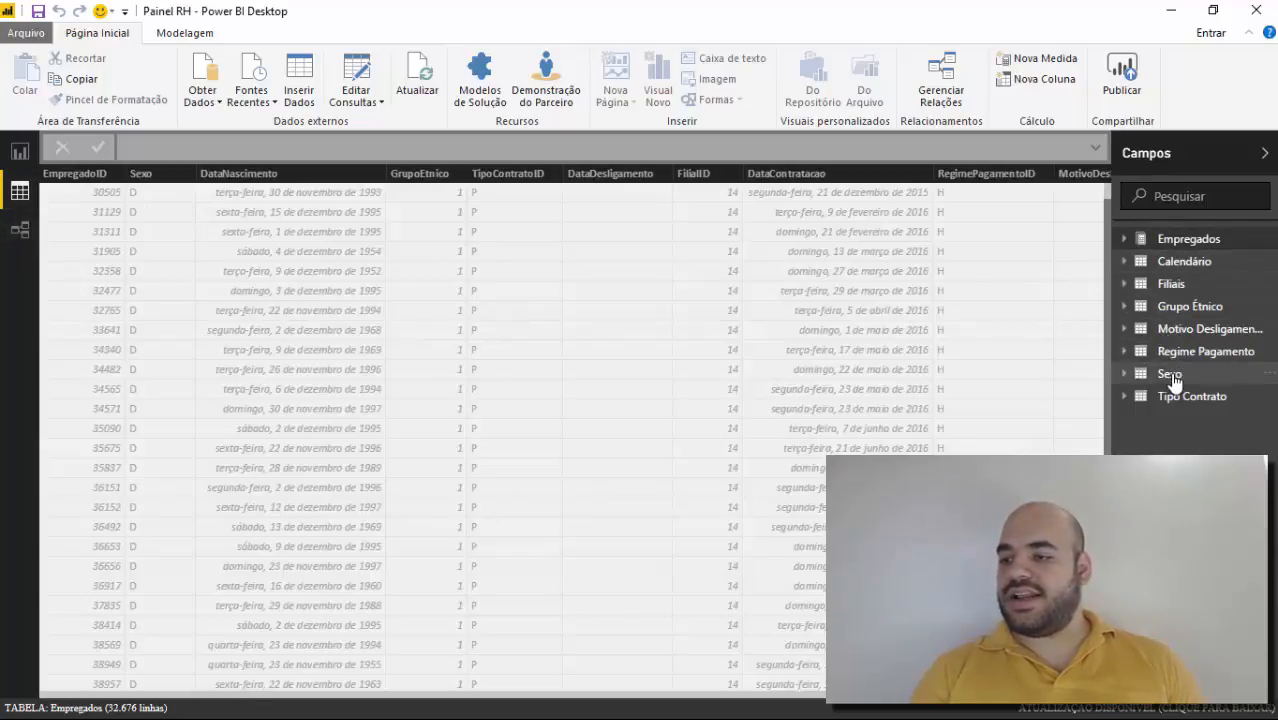
{"action": "left_click", "coordinate": [1170, 375]}
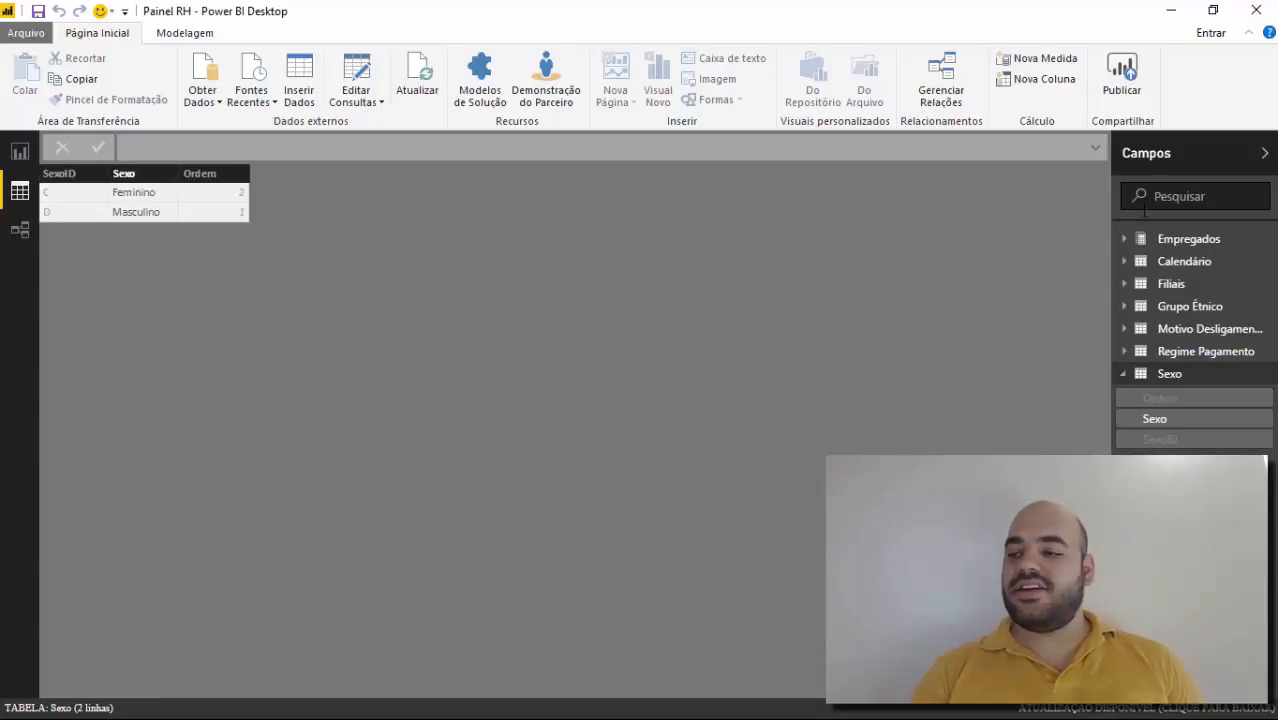
Step: Review the Empregados records again, including the columns through MotivoDesligamentoID
{"action": "left_click", "coordinate": [1188, 244]}
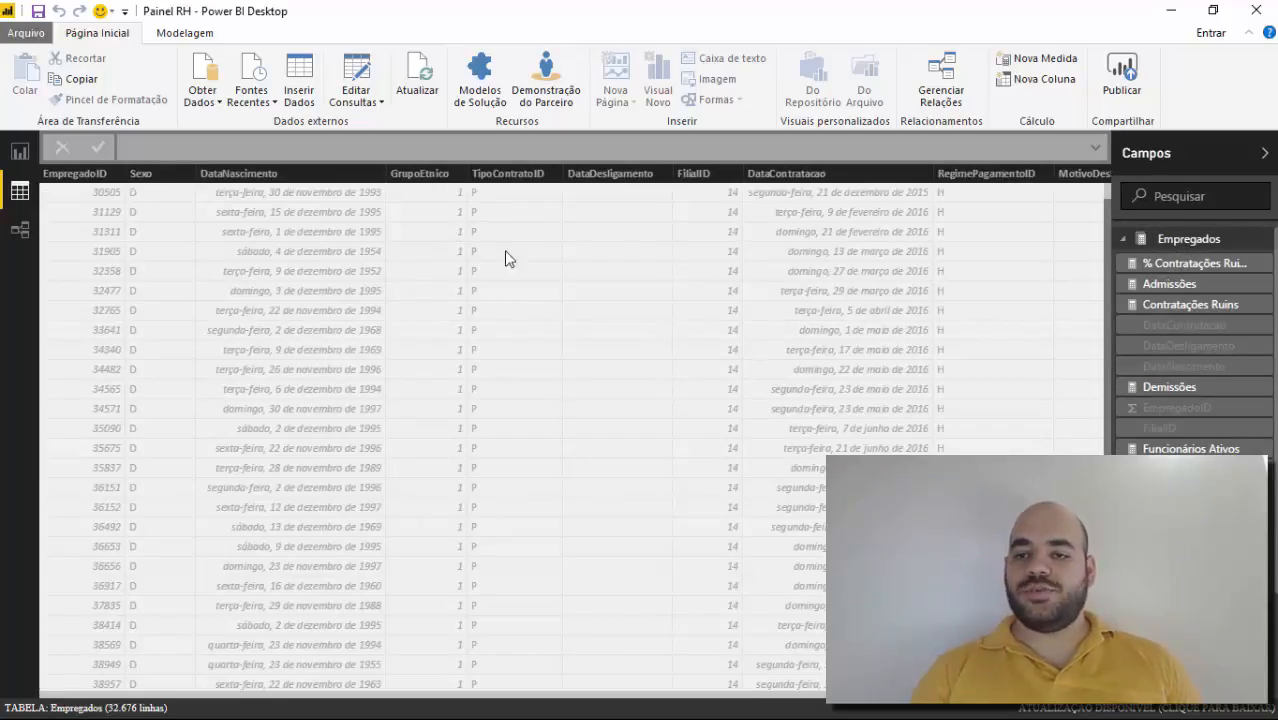
{"action": "scroll", "coordinate": [606, 328], "scroll_direction": "down", "scroll_amount": 3}
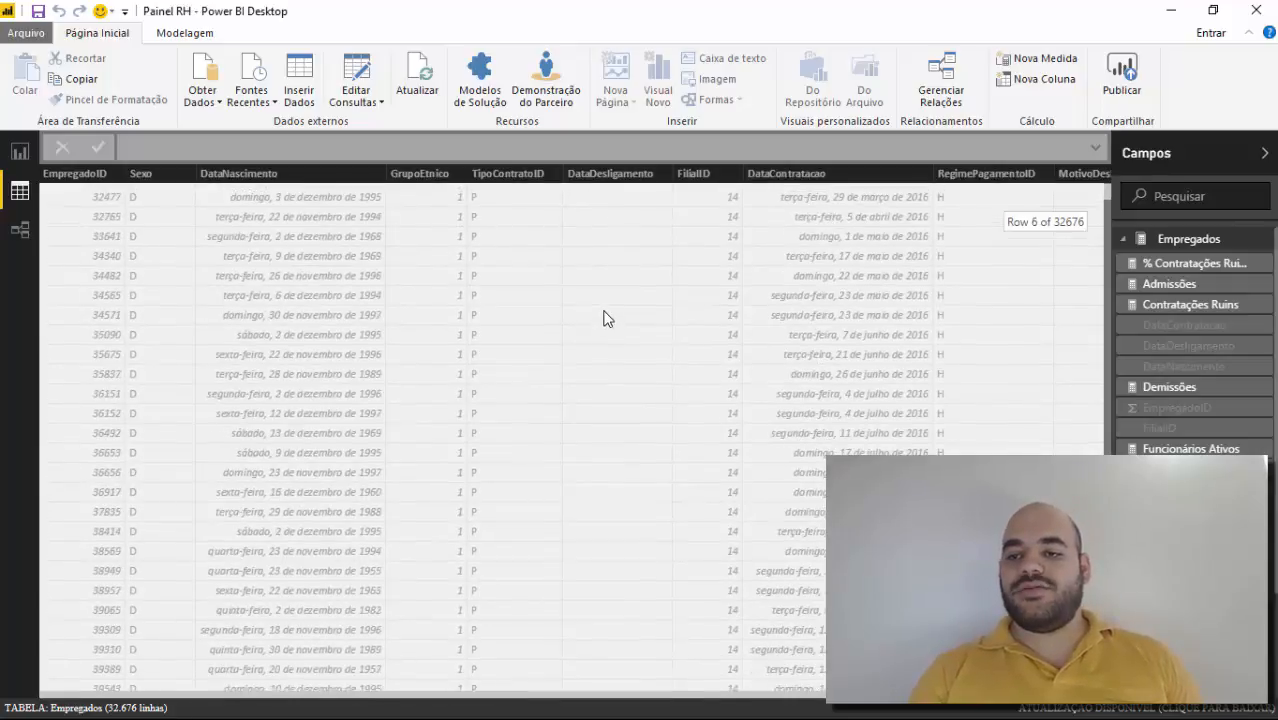
{"action": "scroll", "coordinate": [602, 317], "scroll_direction": "up", "scroll_amount": 3}
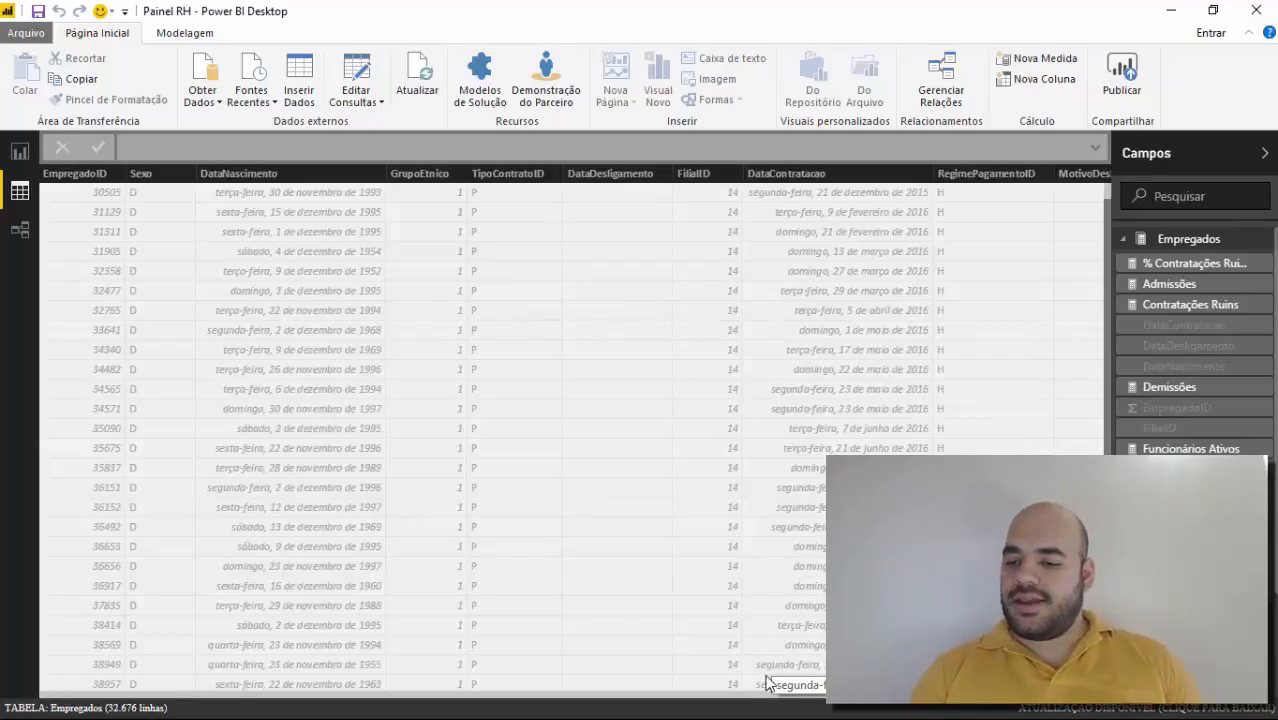
{"action": "left_click_drag", "start_coordinate": [760, 698], "coordinate": [845, 699]}
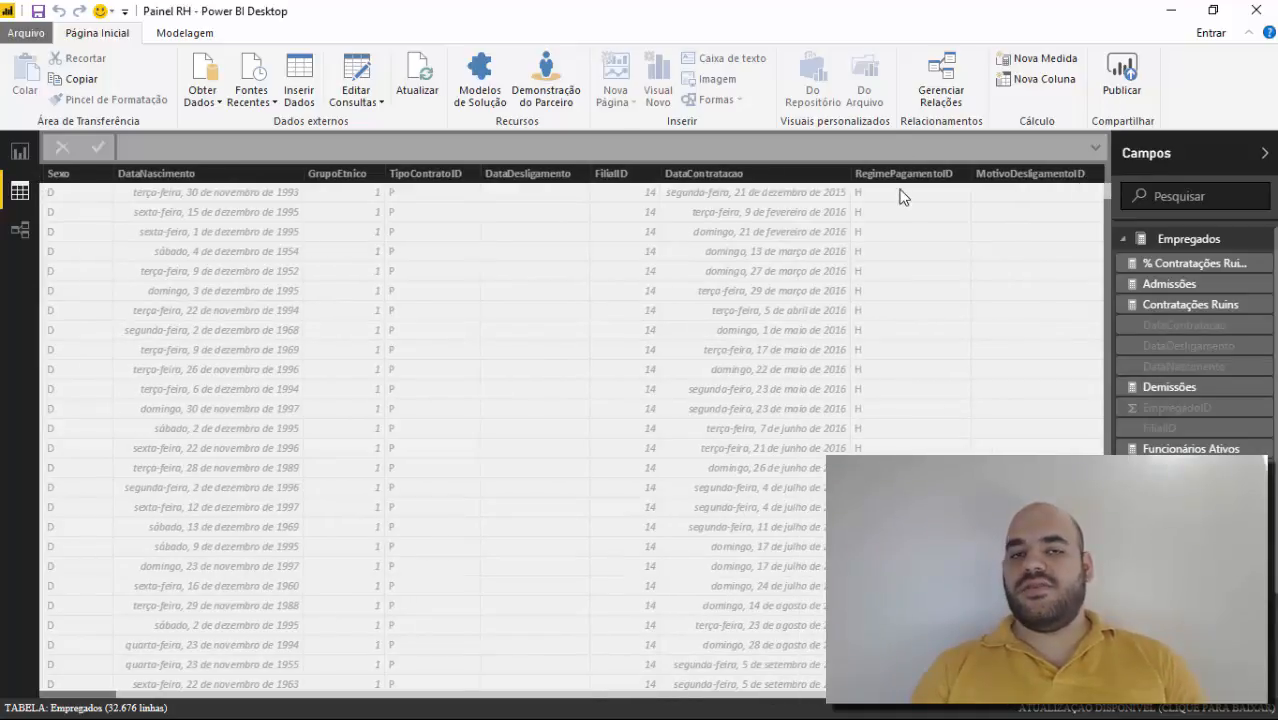
Step: Collapse the Empregados field list and return to the report page to inspect the Motivo Desligamento pie chart
{"action": "left_click", "coordinate": [1125, 237]}
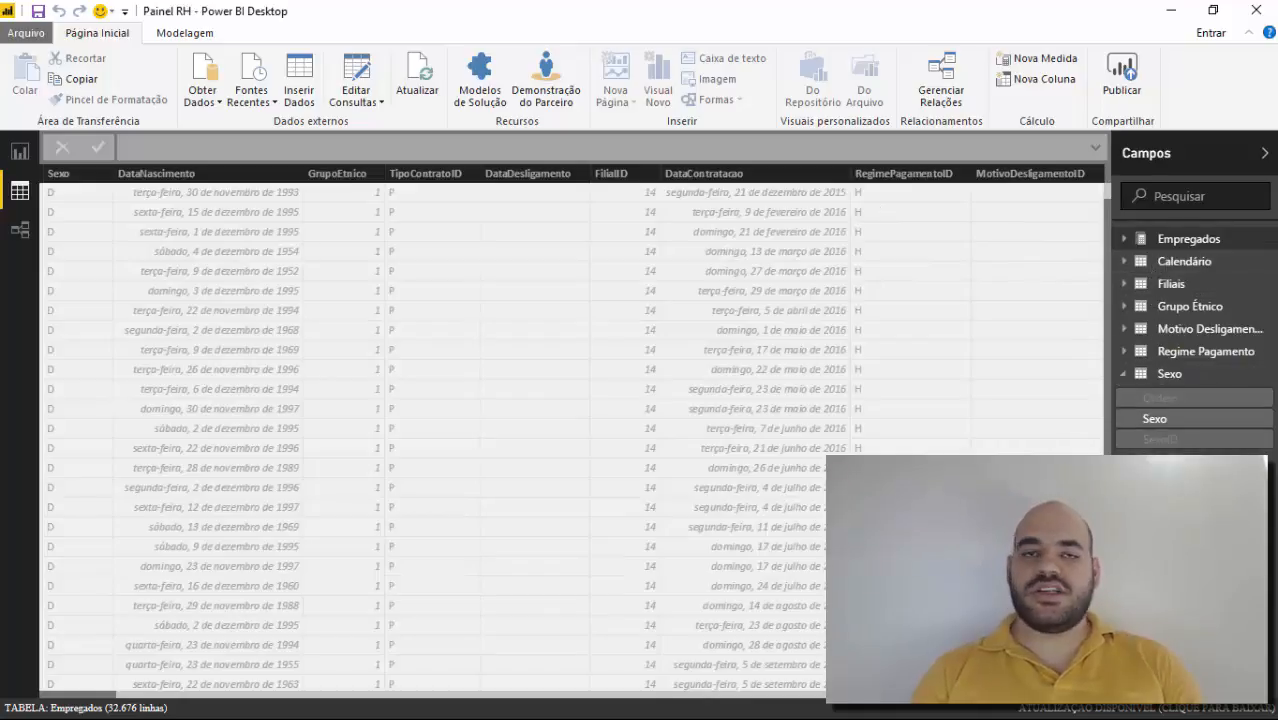
{"action": "left_click", "coordinate": [28, 157]}
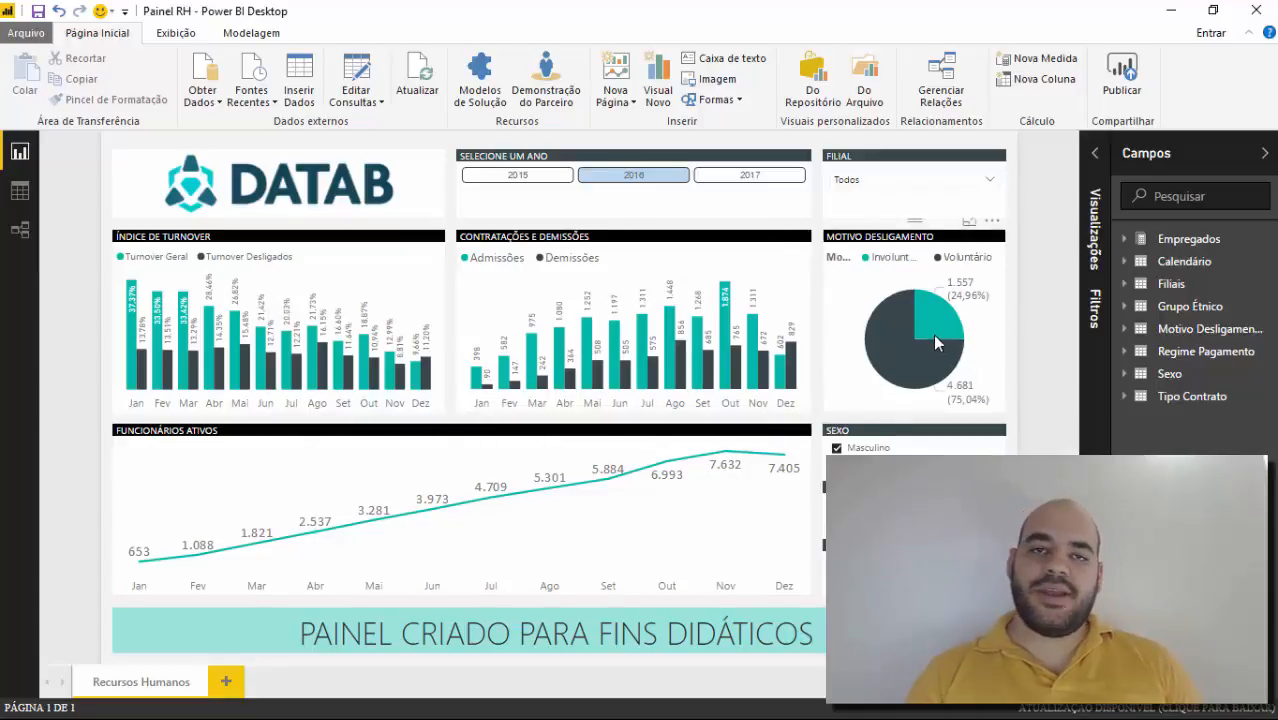
{"action": "mouse_move", "coordinate": [920, 355]}
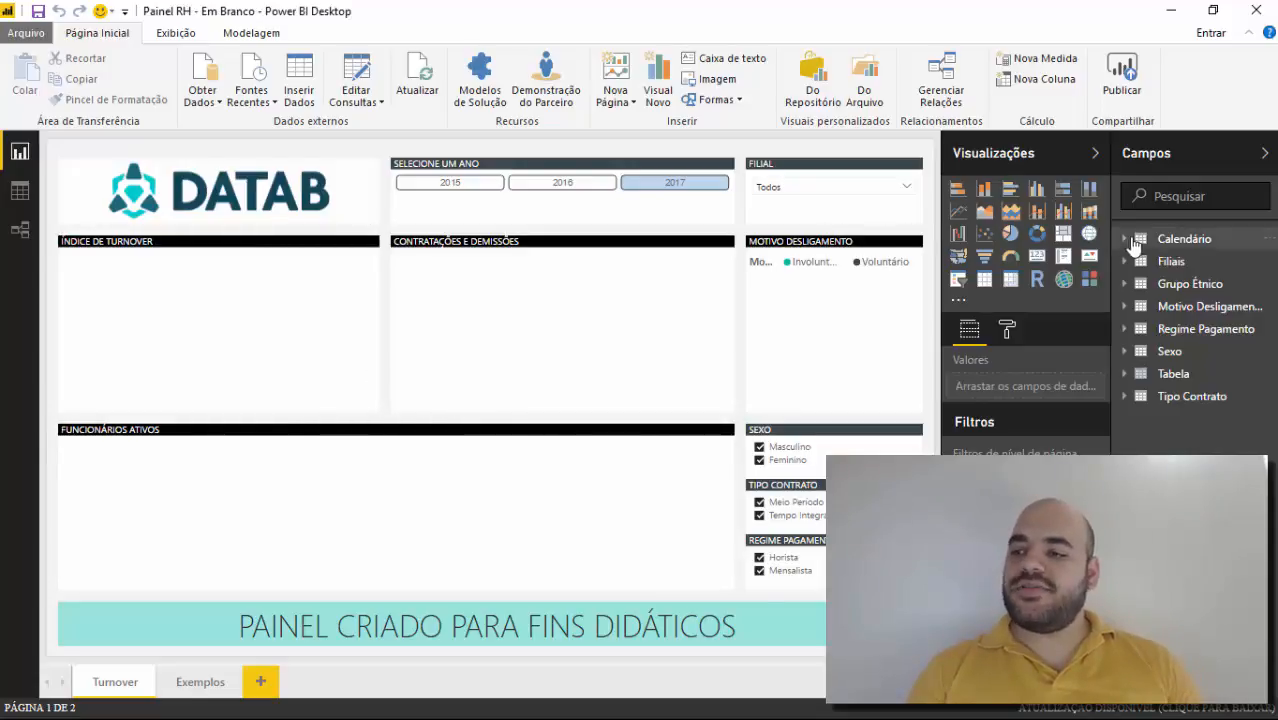
Step: Create a new measure Admissões = COUNTROWS(Empregados)
{"action": "left_click", "coordinate": [1049, 65]}
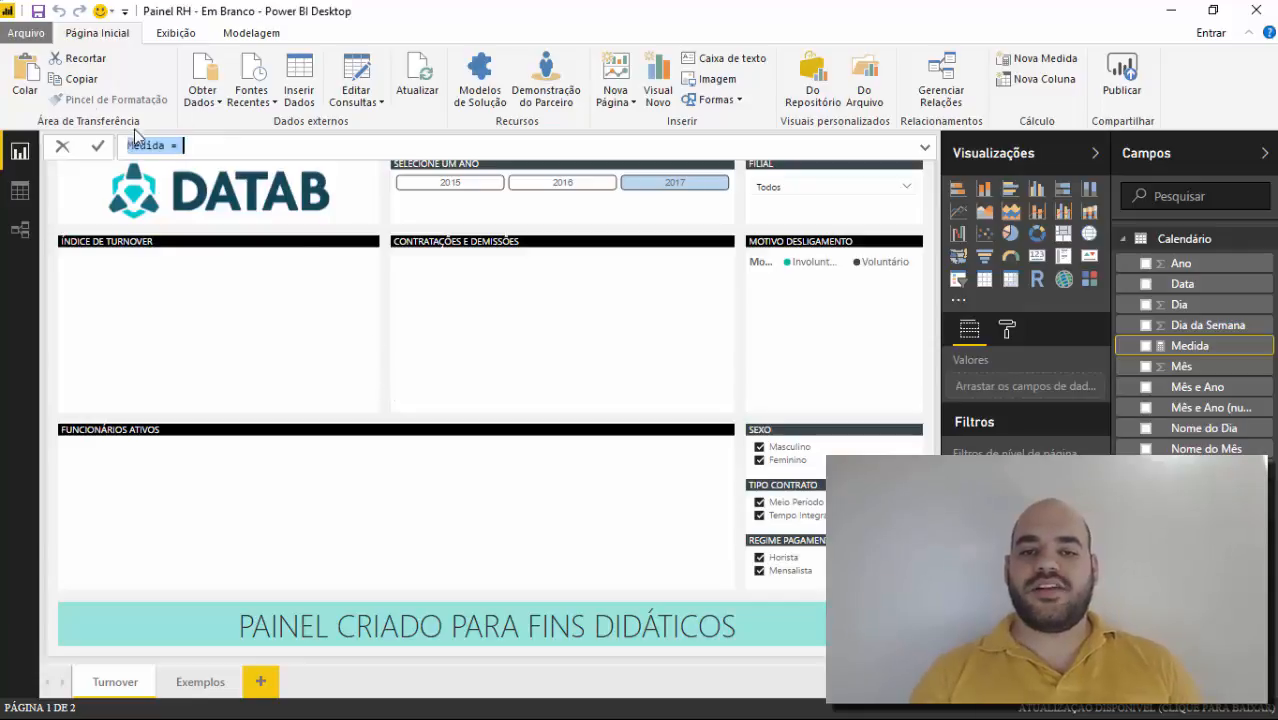
{"action": "type", "text": "A"}
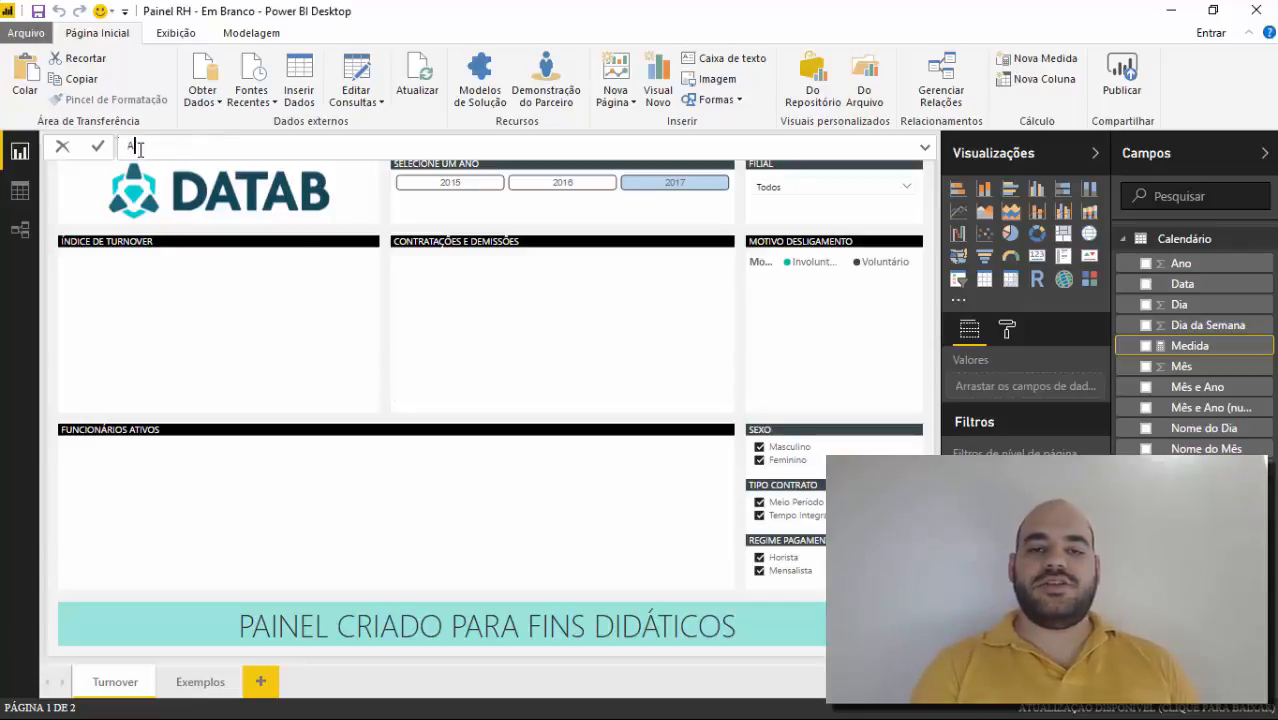
{"action": "type", "text": "dminss"}
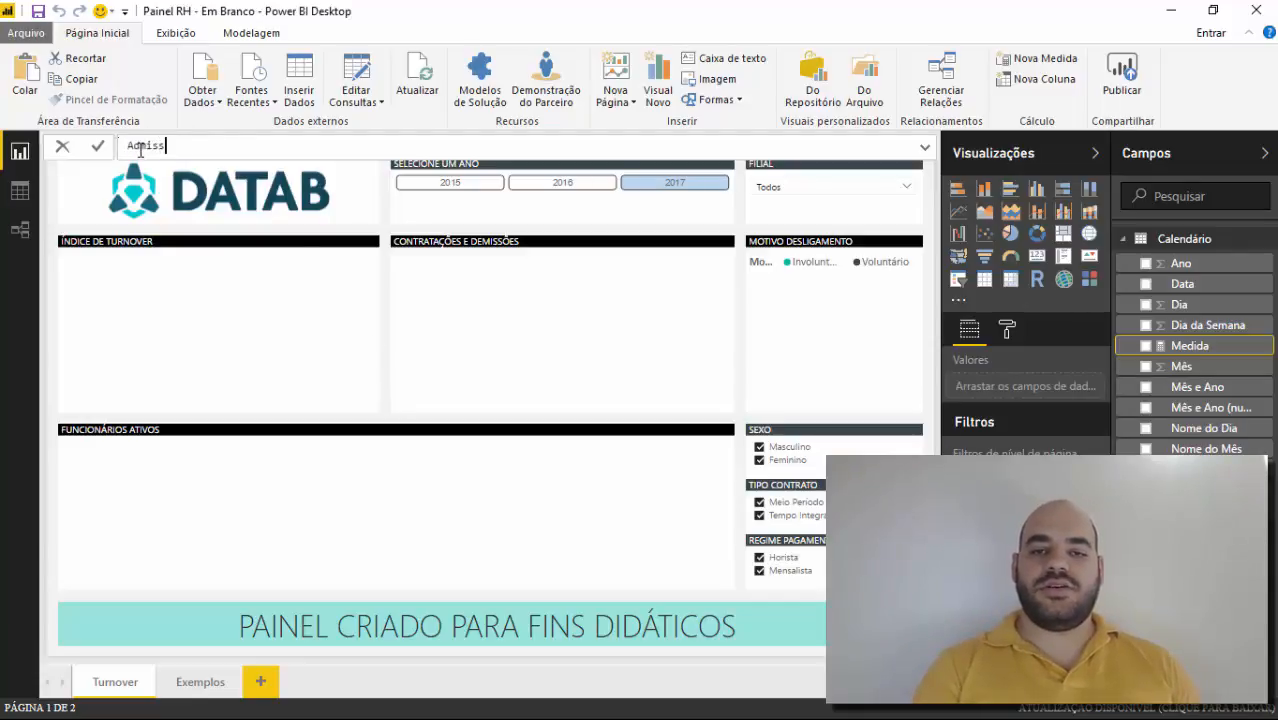
{"action": "type", "text": "ões ="}
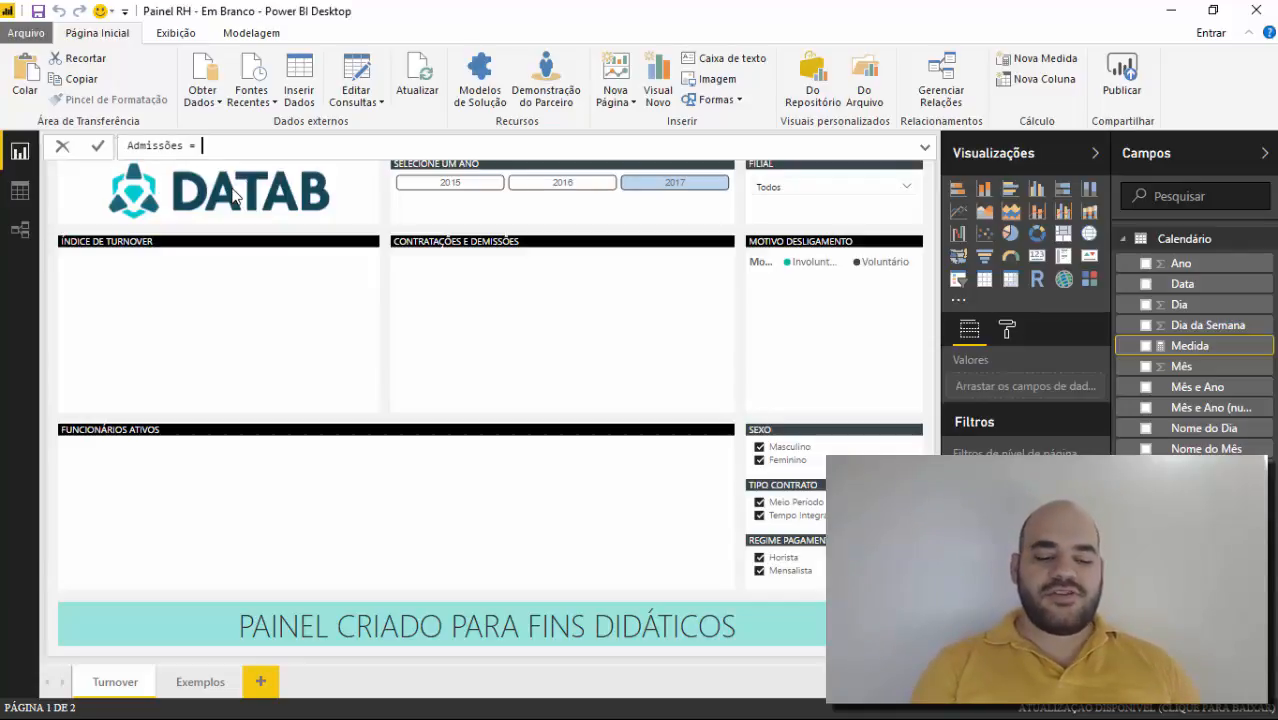
{"action": "type", "text": "COU"}
{"action": "key", "text": "Down"}
{"action": "key", "text": "Down"}
{"action": "key", "text": "Down"}
{"action": "key", "text": "Down"}
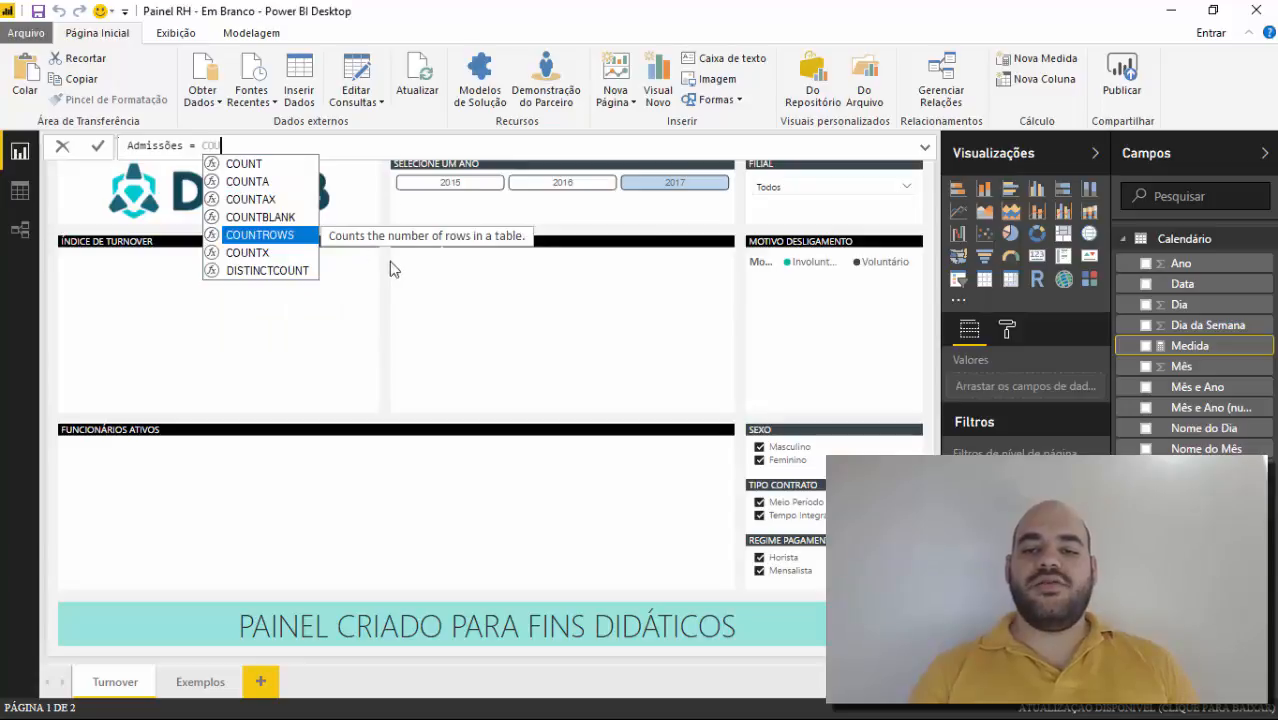
{"action": "key", "text": "Tab"}
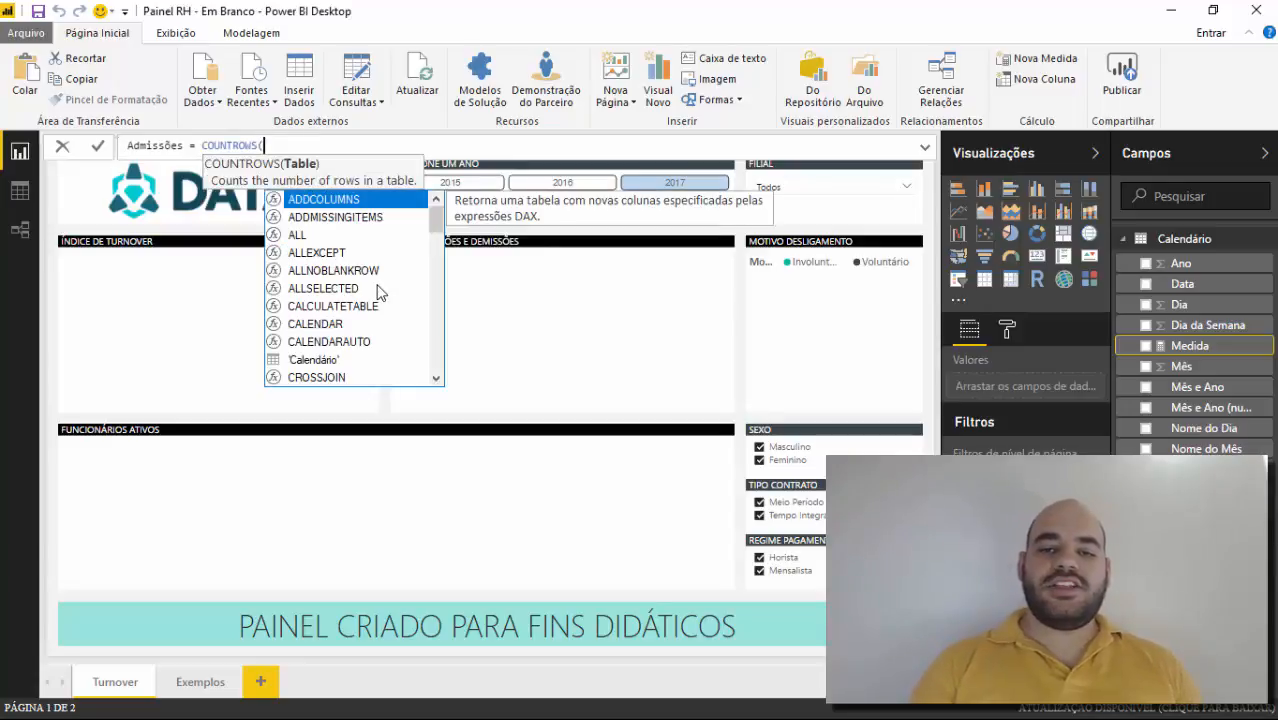
{"action": "type", "text": "E"}
{"action": "key", "text": "Tab"}
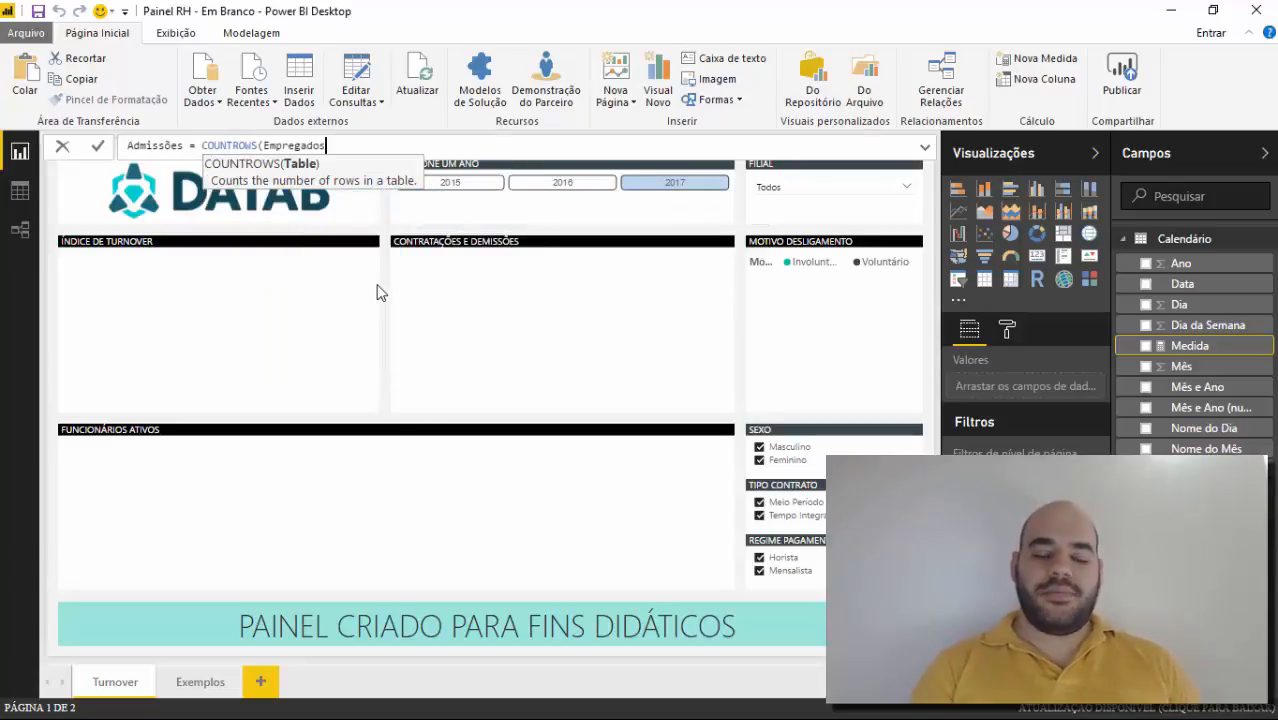
{"action": "type", "text": ")"}
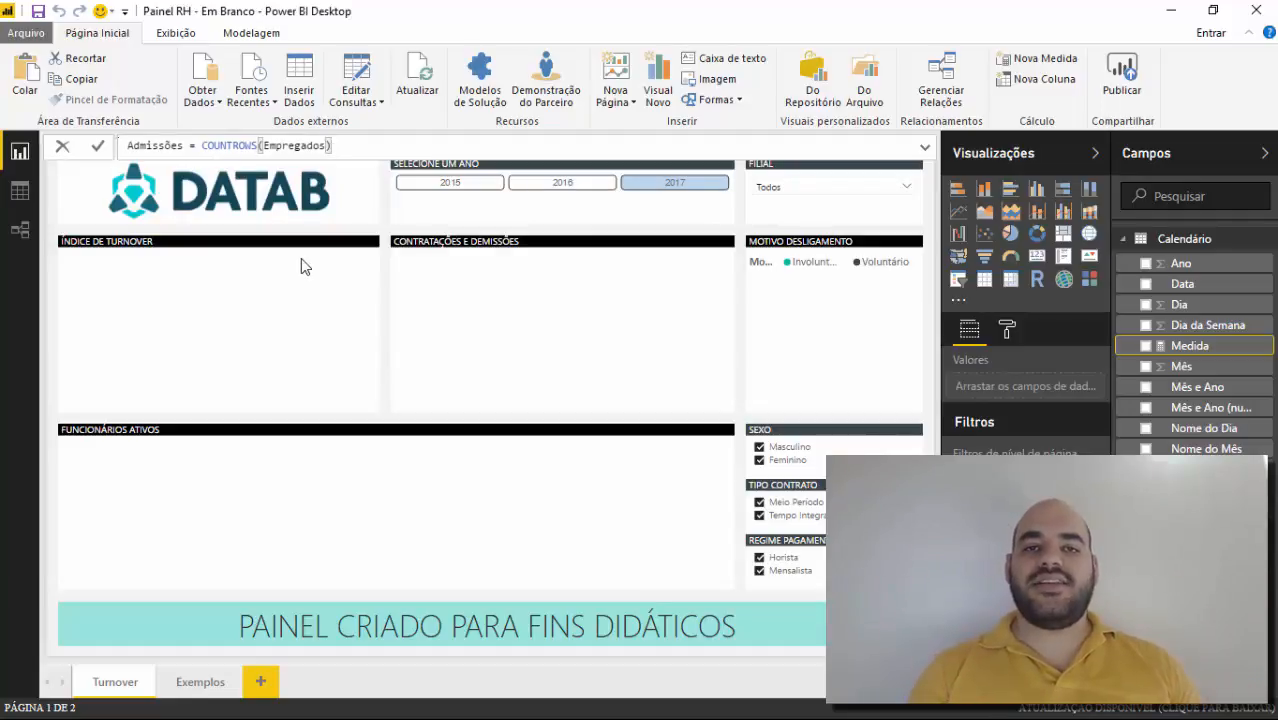
{"action": "key", "text": "Return"}
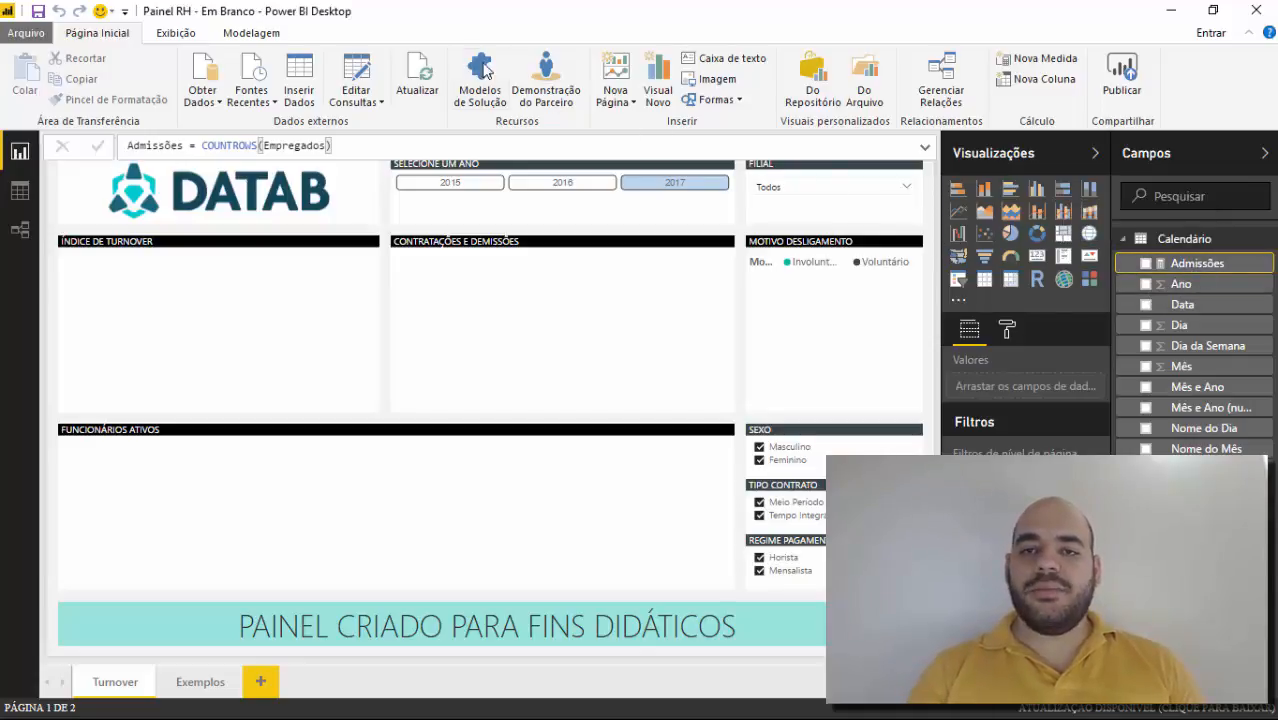
Step: Set the home table of the Admissões measure to Empregados
{"action": "left_click", "coordinate": [252, 36]}
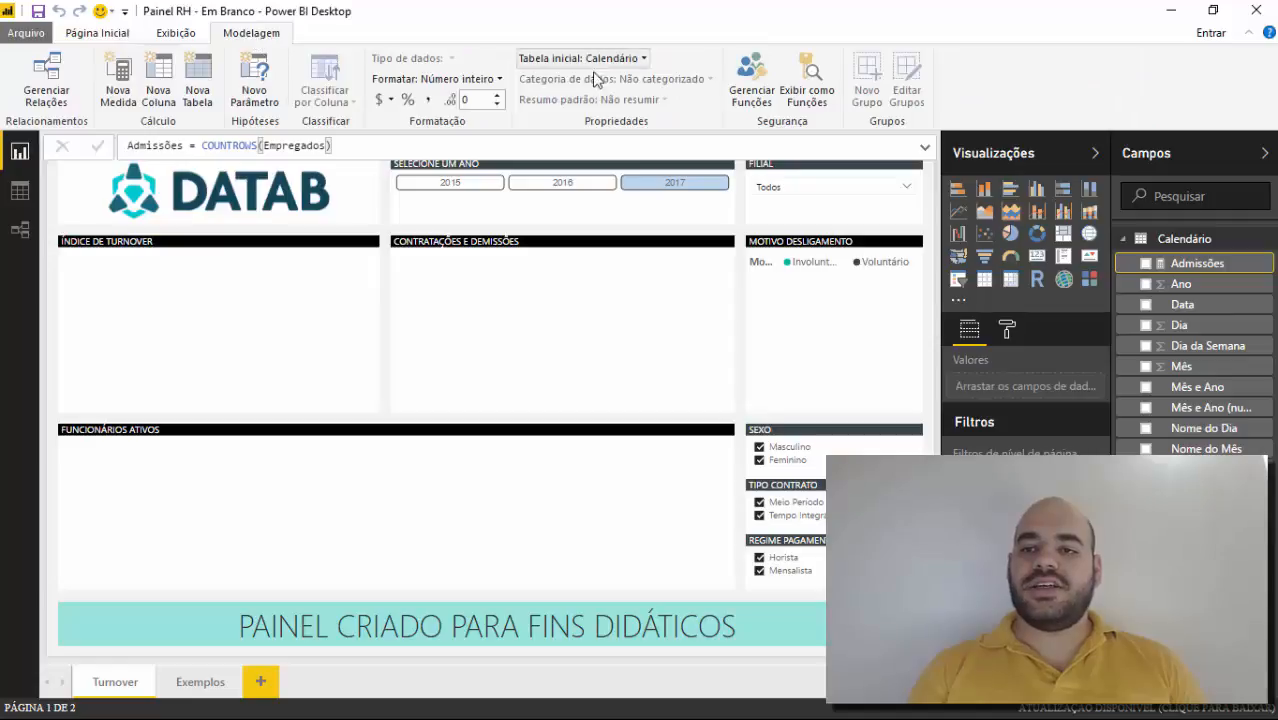
{"action": "left_click", "coordinate": [639, 58]}
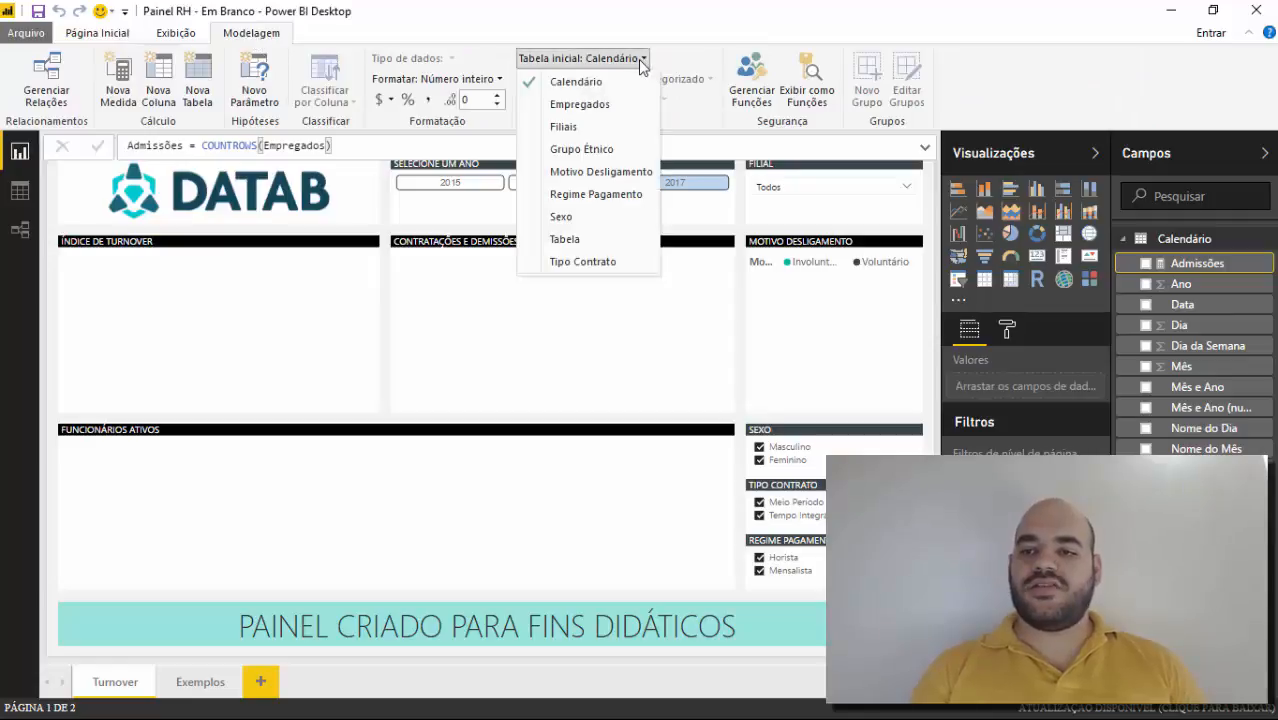
{"action": "left_click", "coordinate": [590, 104]}
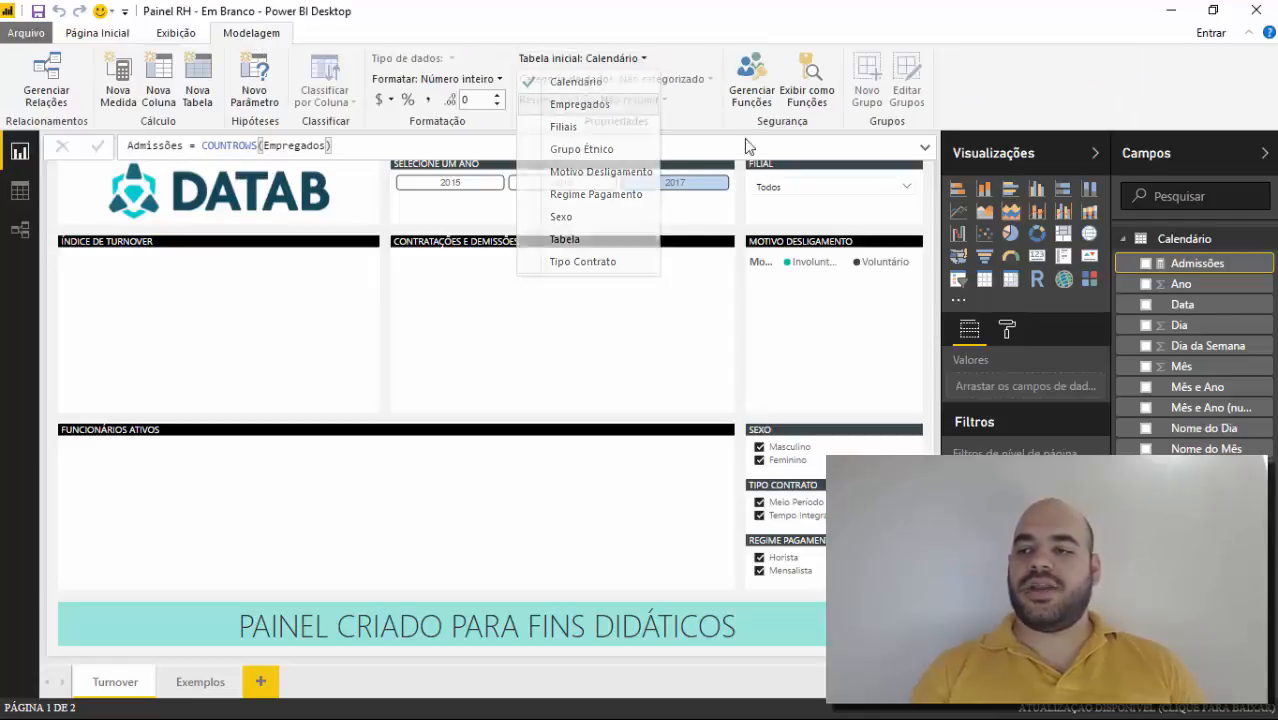
Step: Add the Admissões measure from Empregados to the Contratações e Demissões column chart
{"action": "left_click", "coordinate": [1126, 242]}
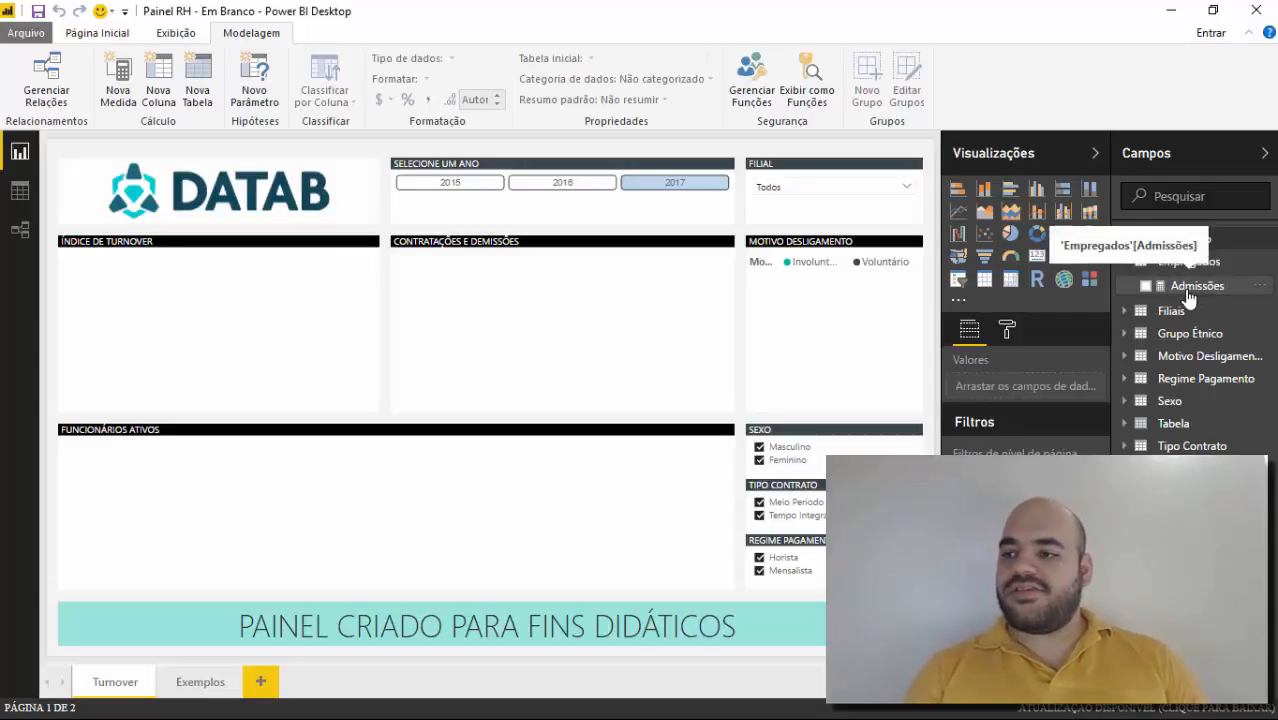
{"action": "left_click", "coordinate": [516, 262]}
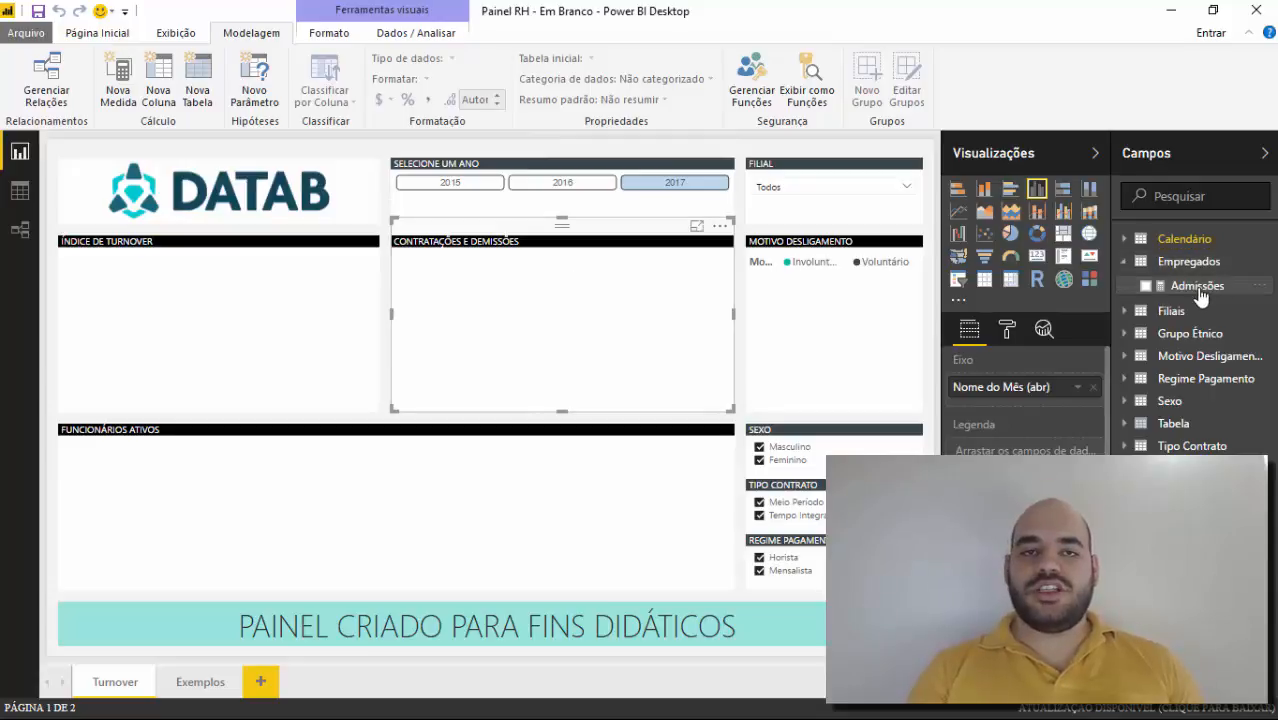
{"action": "left_click_drag", "start_coordinate": [1199, 293], "coordinate": [583, 347]}
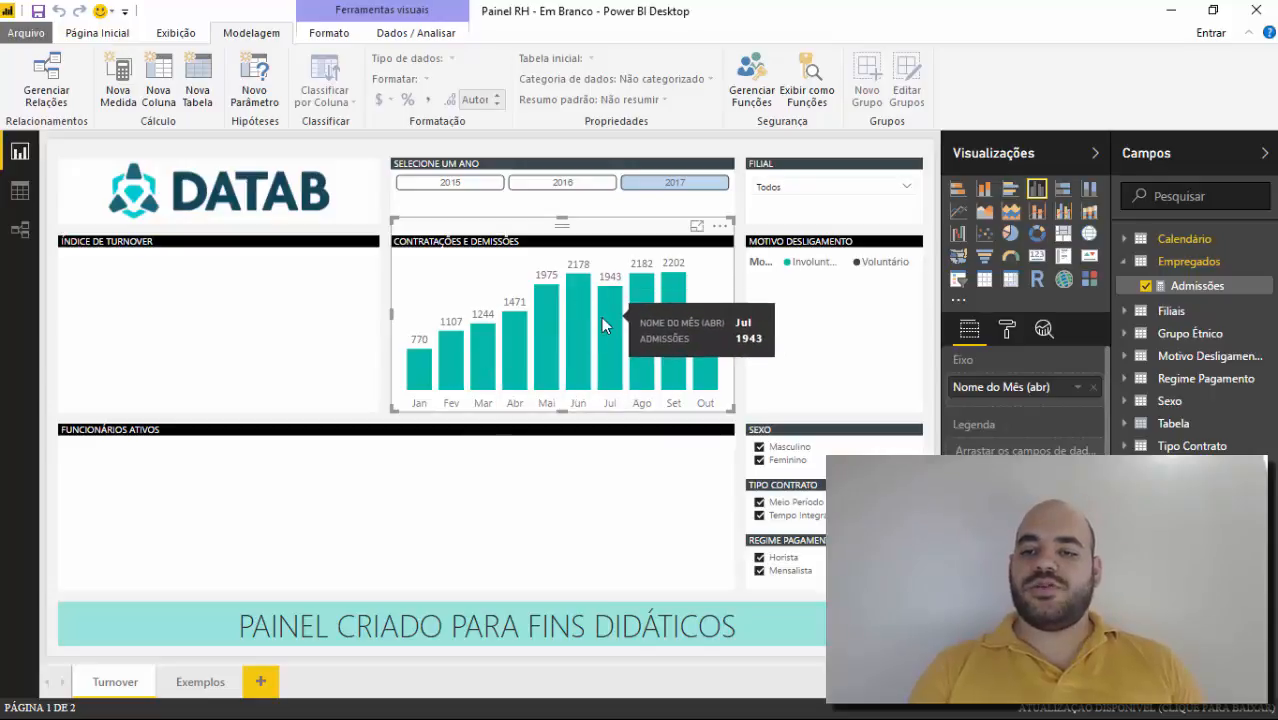
Step: Compare the monthly admissions for 2016 and 2015, leaving the year filter on 2016
{"action": "left_click", "coordinate": [579, 189]}
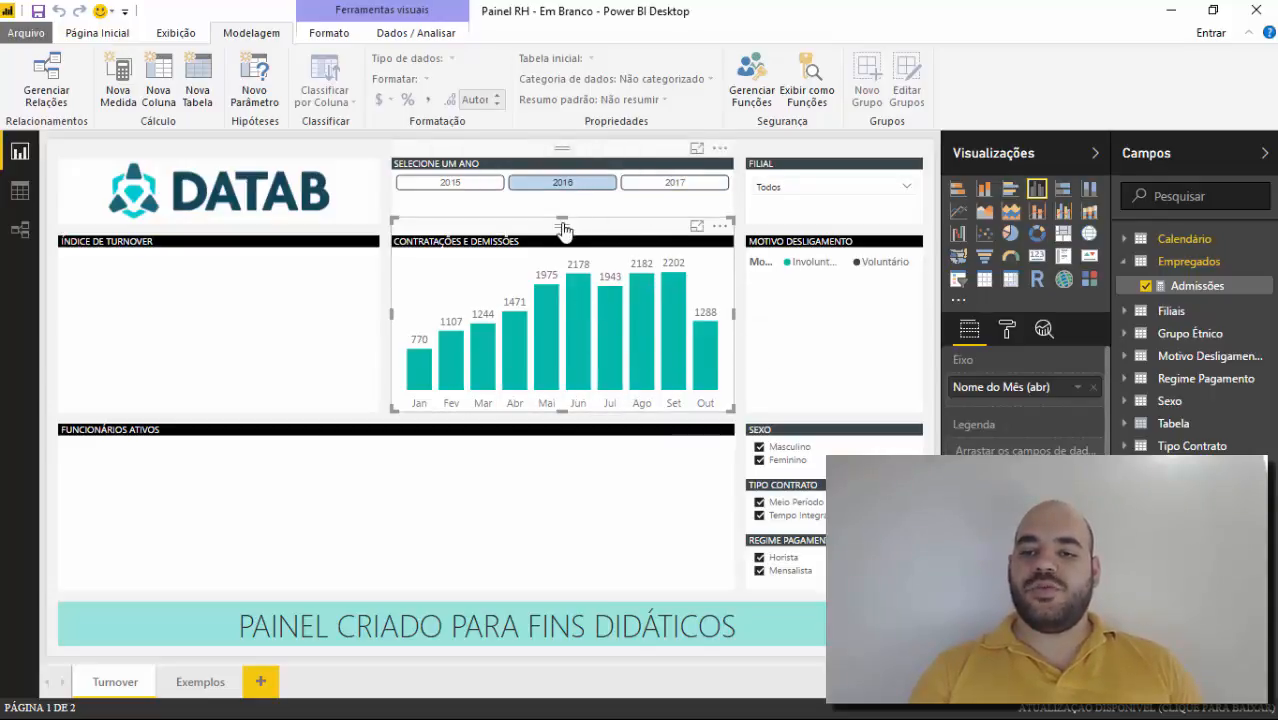
{"action": "left_click", "coordinate": [564, 219]}
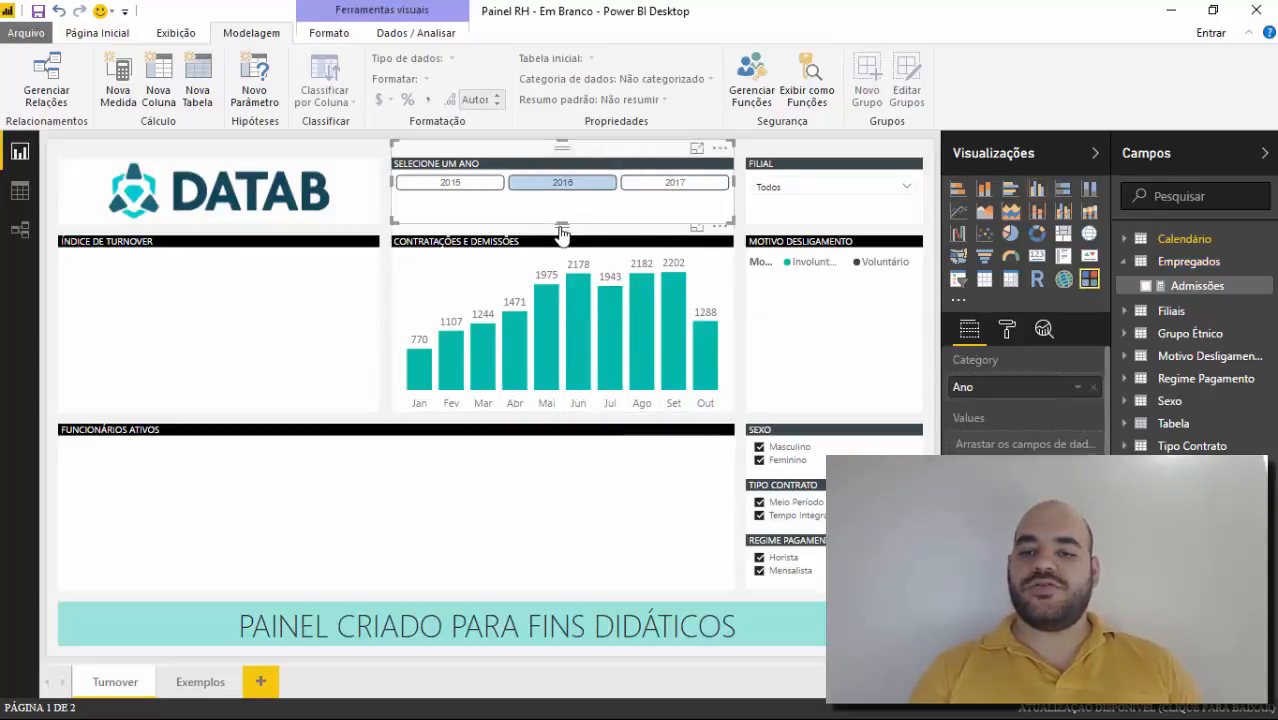
{"action": "left_click", "coordinate": [455, 186]}
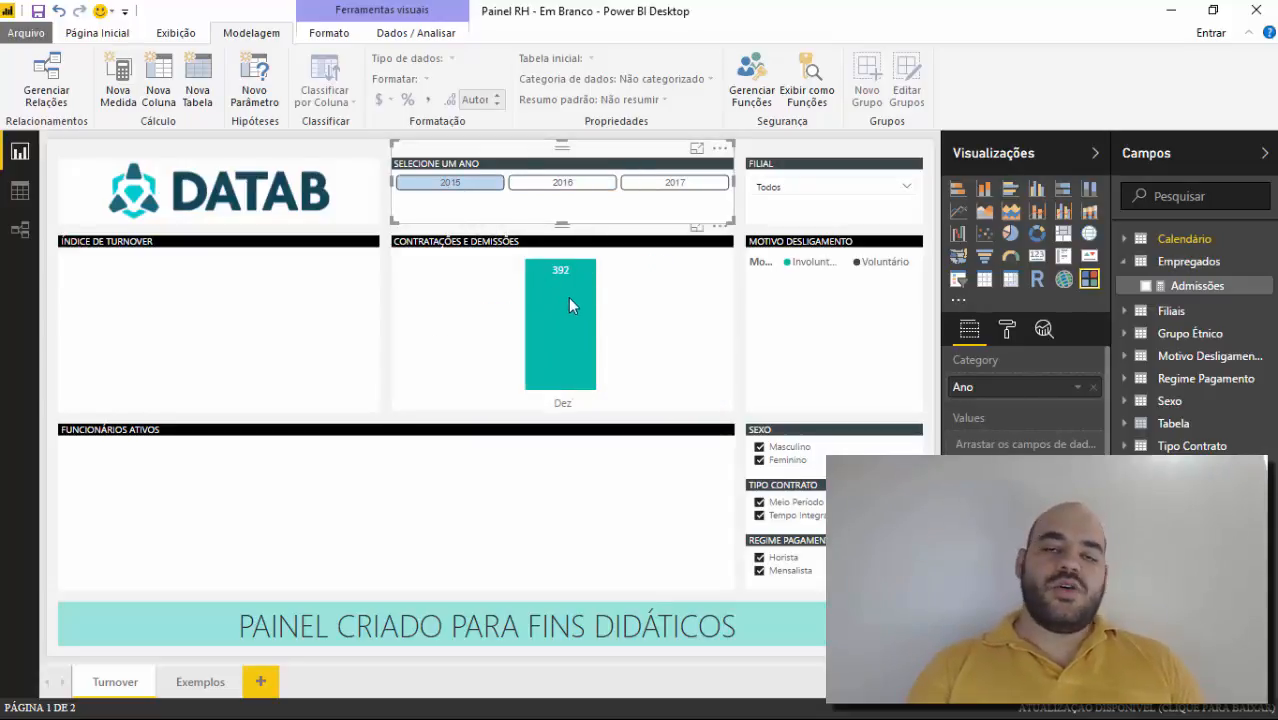
{"action": "mouse_move", "coordinate": [570, 296]}
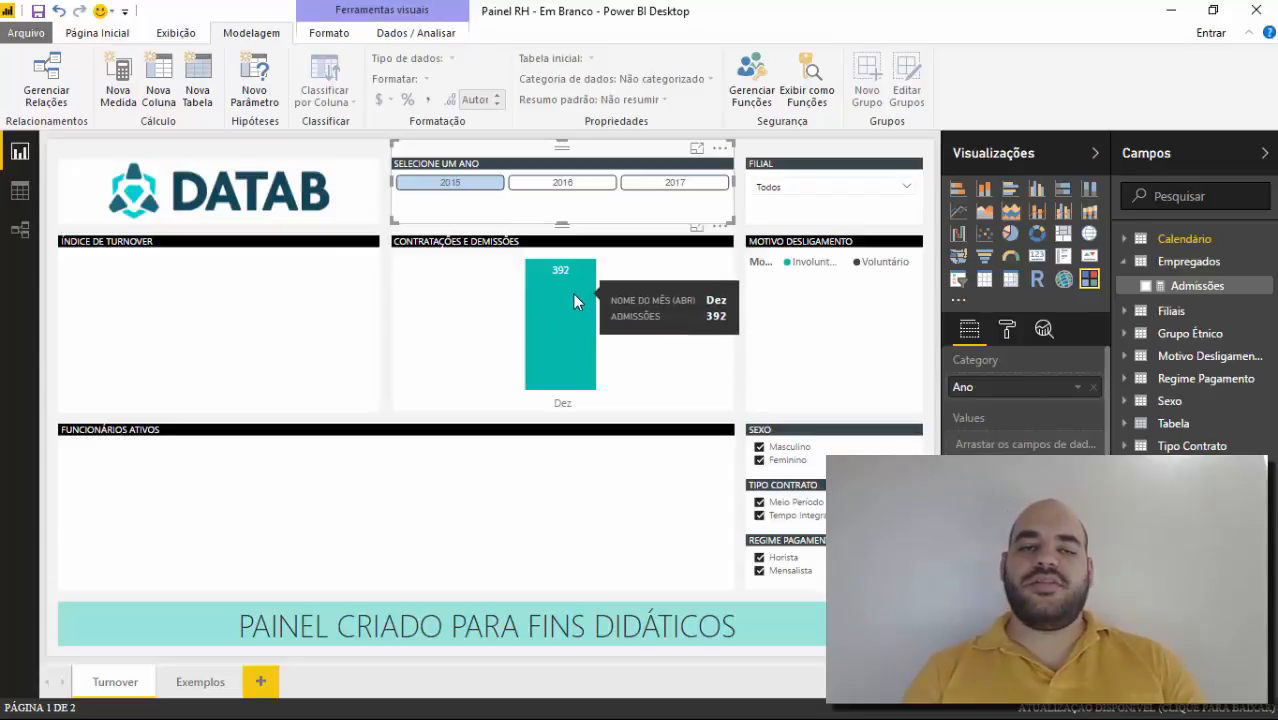
{"action": "left_click", "coordinate": [538, 183]}
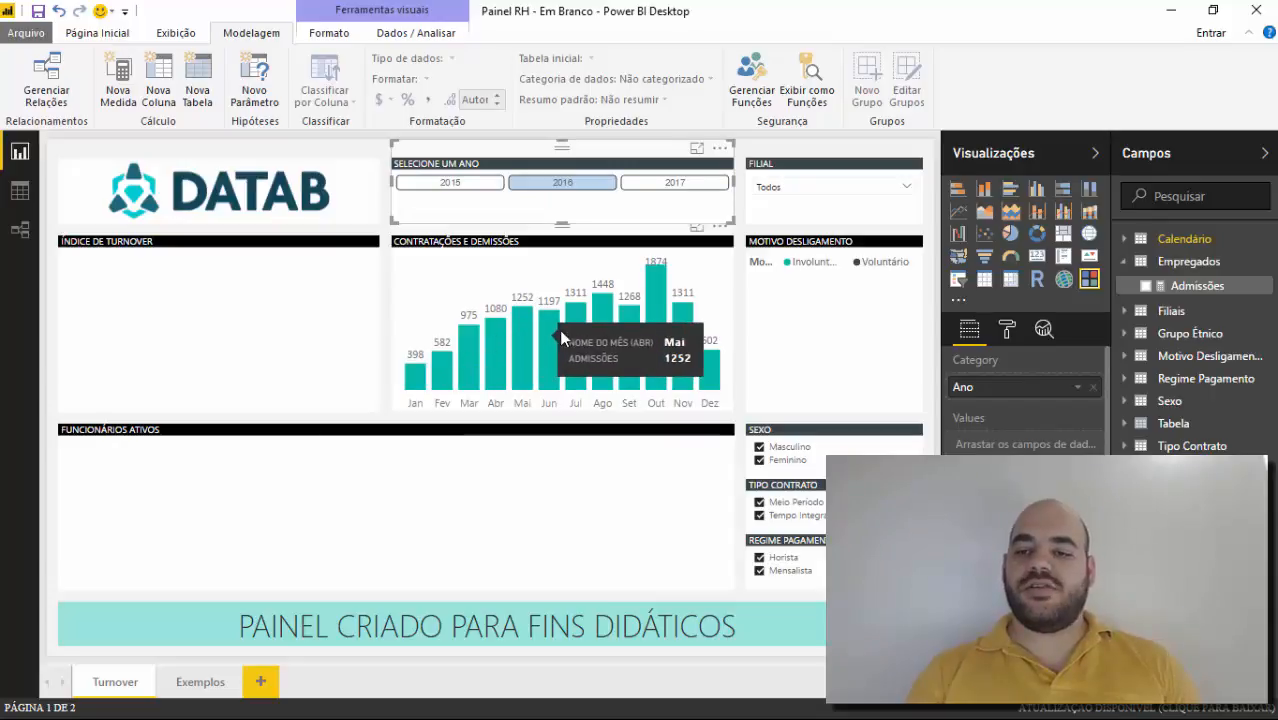
Step: Filter the report to the Belo Horizonte branch in the Filial slicer
{"action": "left_click", "coordinate": [790, 196]}
{"action": "scroll", "coordinate": [780, 285], "scroll_direction": "down", "scroll_amount": 5}
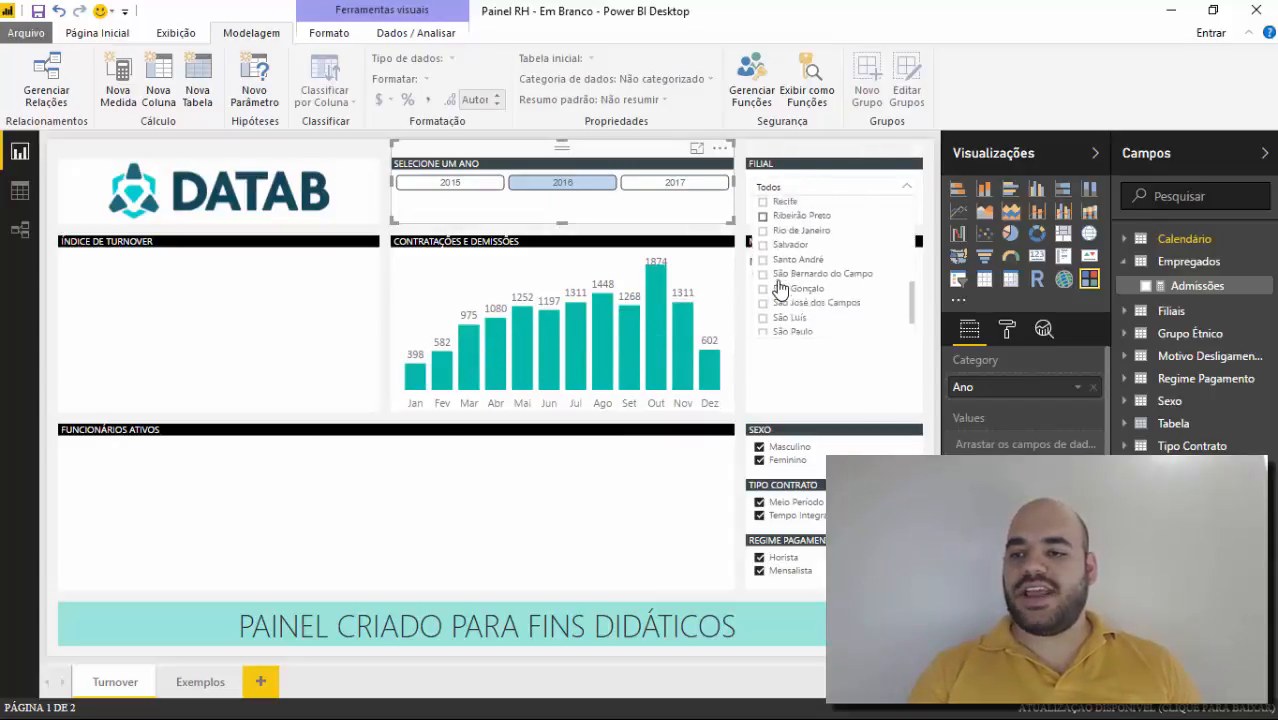
{"action": "scroll", "coordinate": [780, 288], "scroll_direction": "up", "scroll_amount": 5}
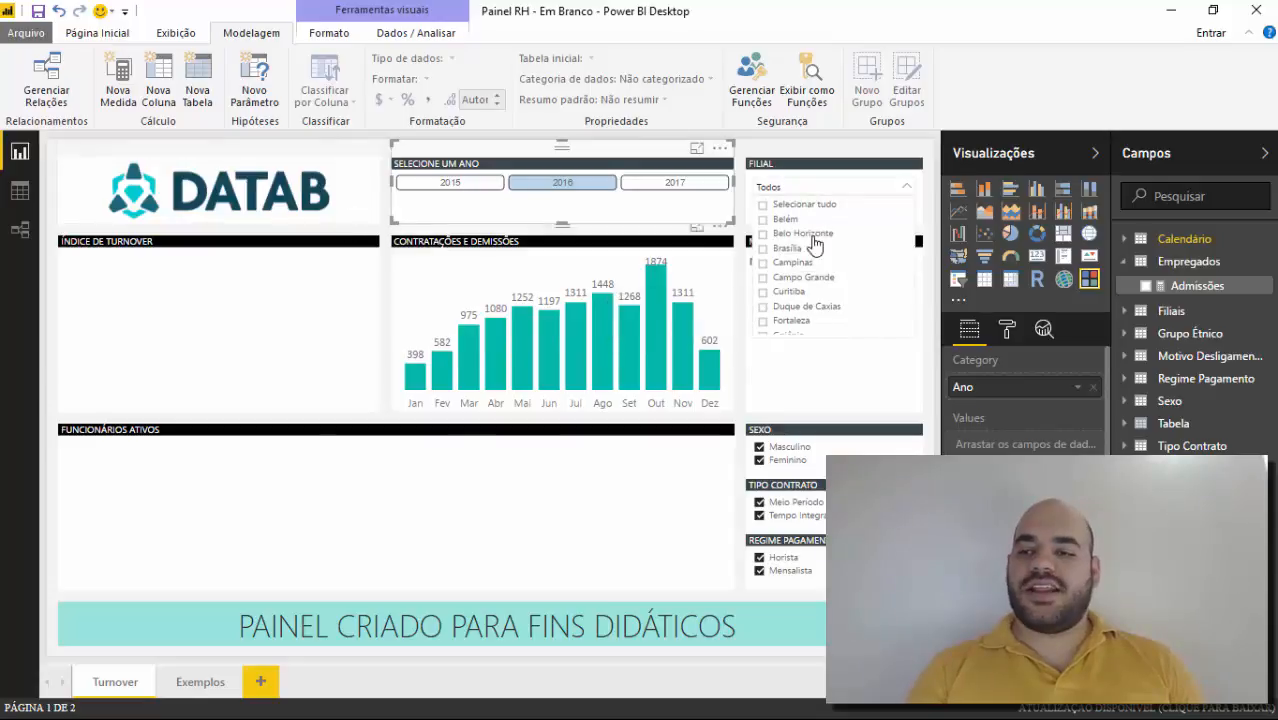
{"action": "left_click", "coordinate": [812, 236]}
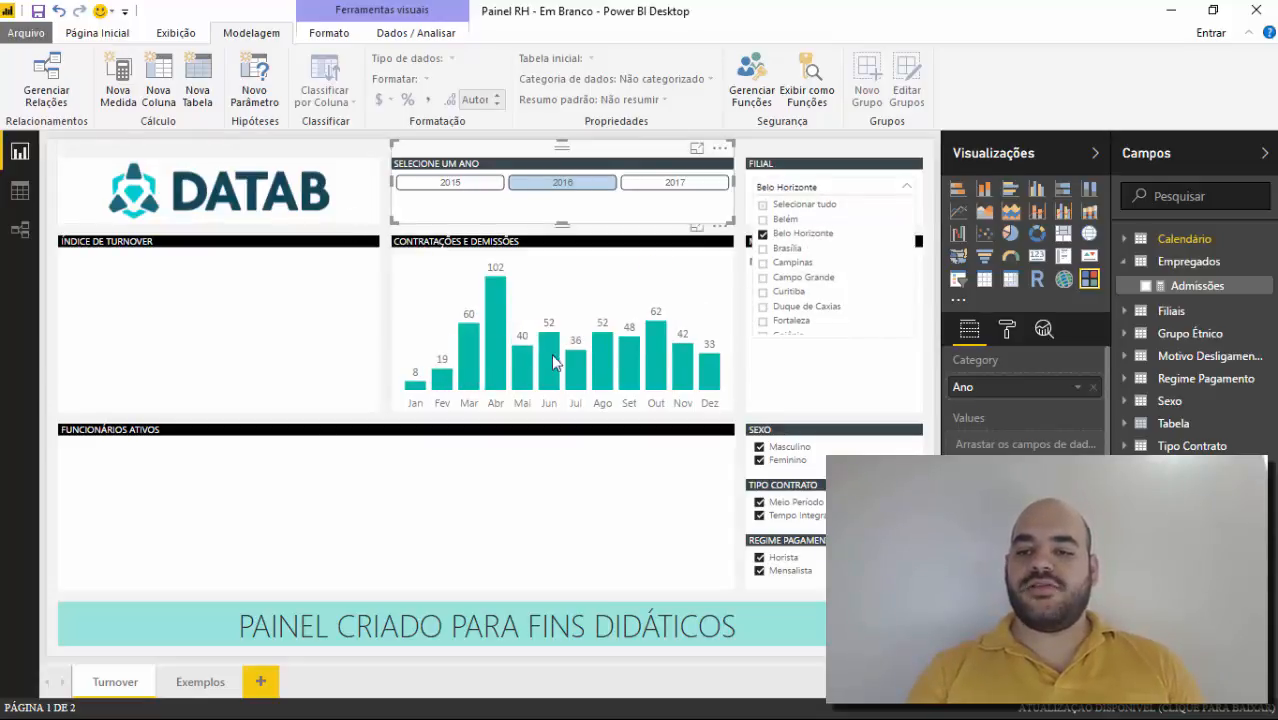
{"action": "left_click", "coordinate": [797, 190]}
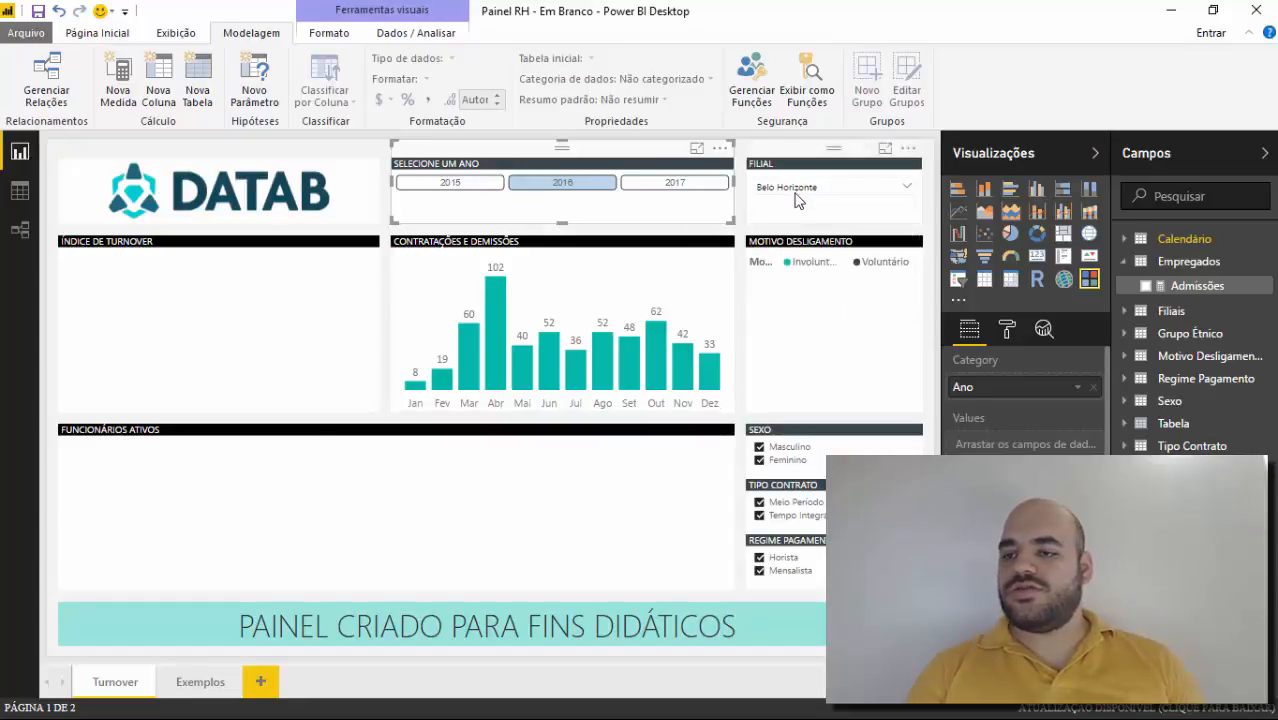
Step: Exclude Feminino from the Sexo filter to examine the male admissions, and include it again
{"action": "left_click", "coordinate": [785, 460]}
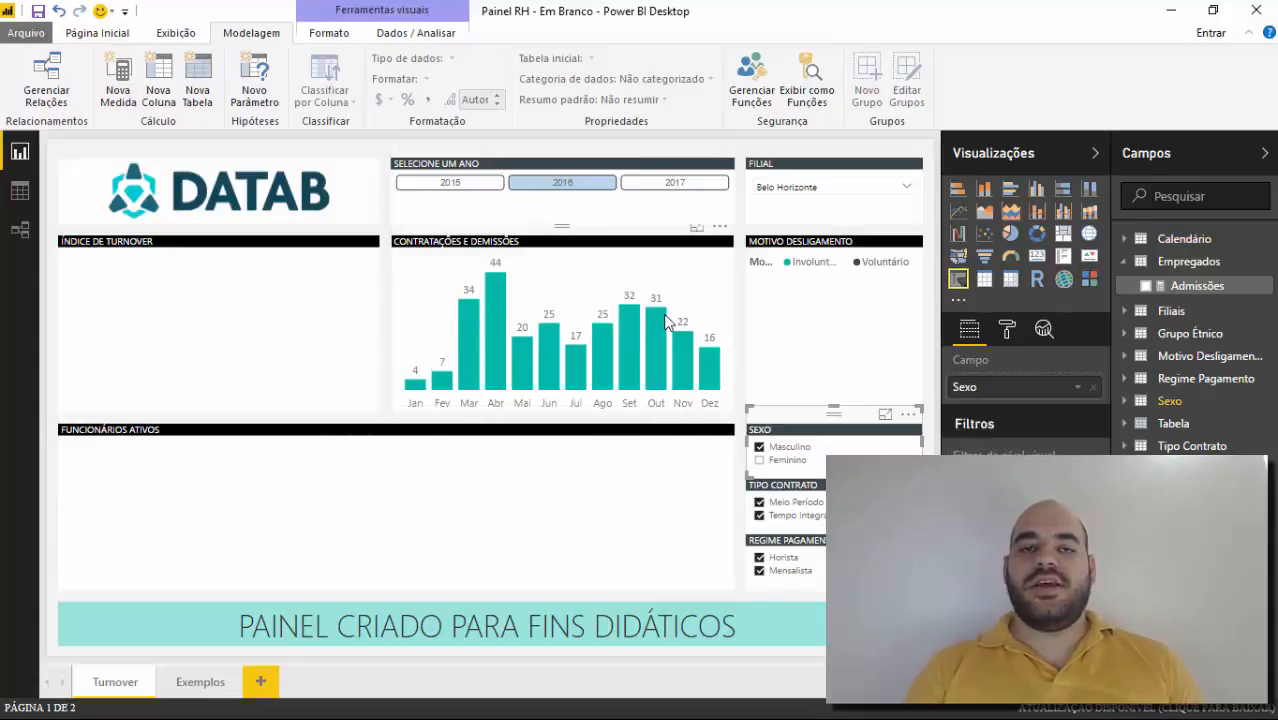
{"action": "left_click", "coordinate": [760, 461]}
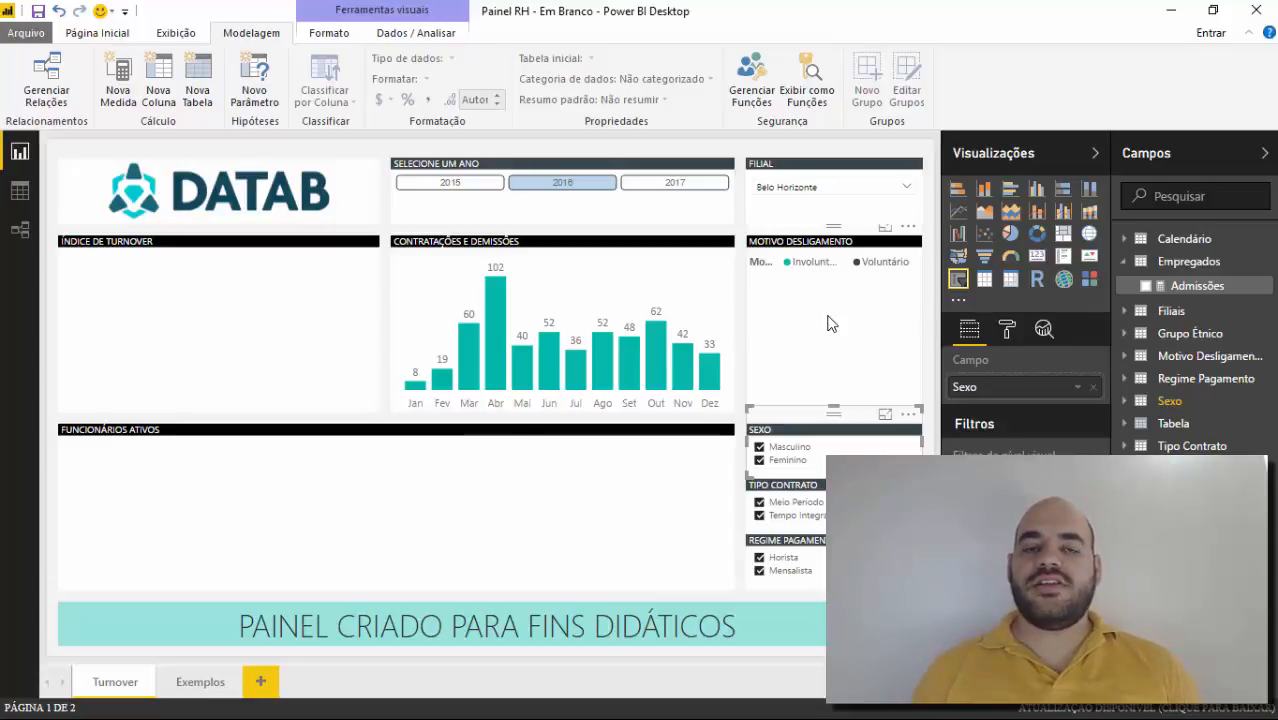
Step: Create a new measure named Demissões in the Empregados table and start its formula with the CALCULATE function
{"action": "right_click", "coordinate": [1130, 264]}
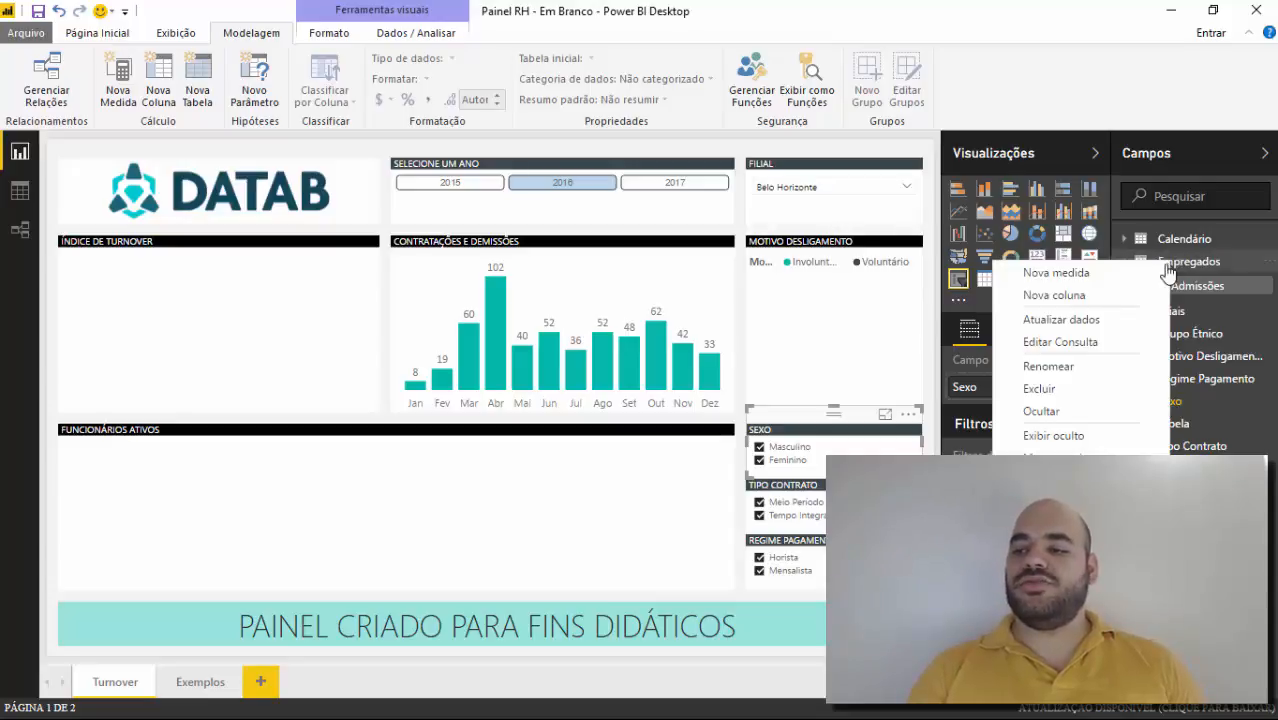
{"action": "left_click", "coordinate": [1090, 275]}
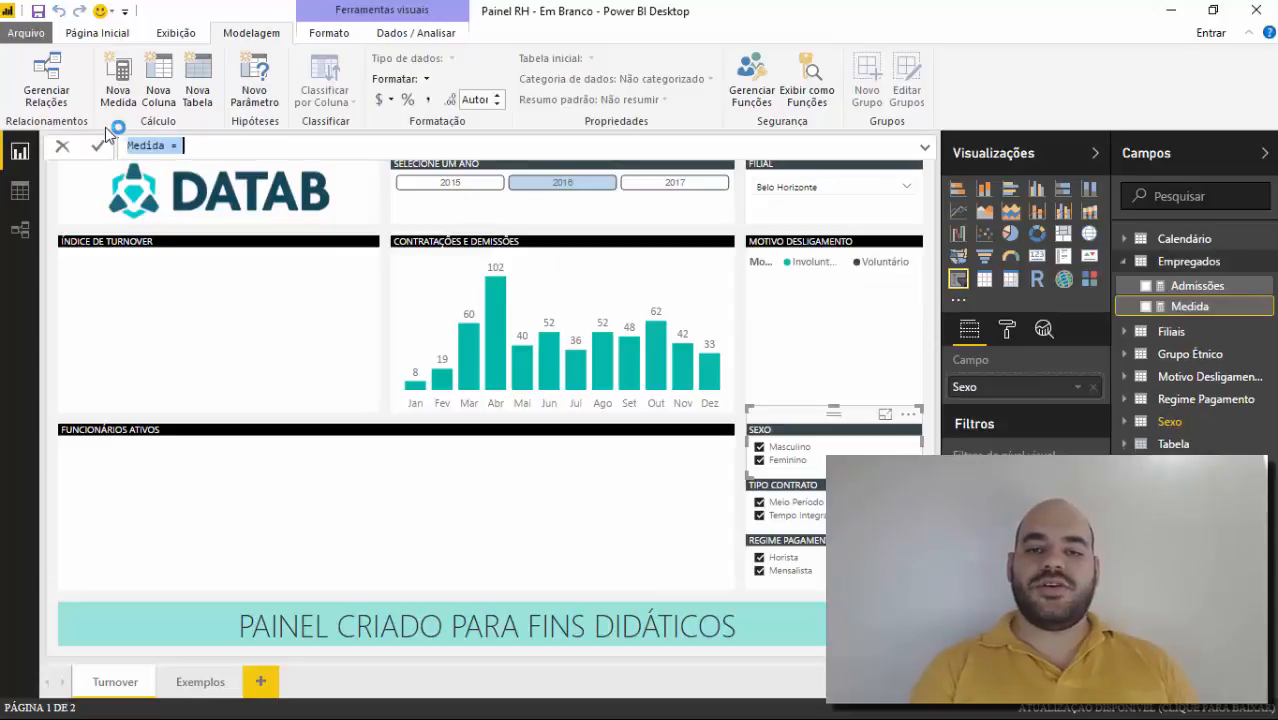
{"action": "type", "text": "Demissõ"}
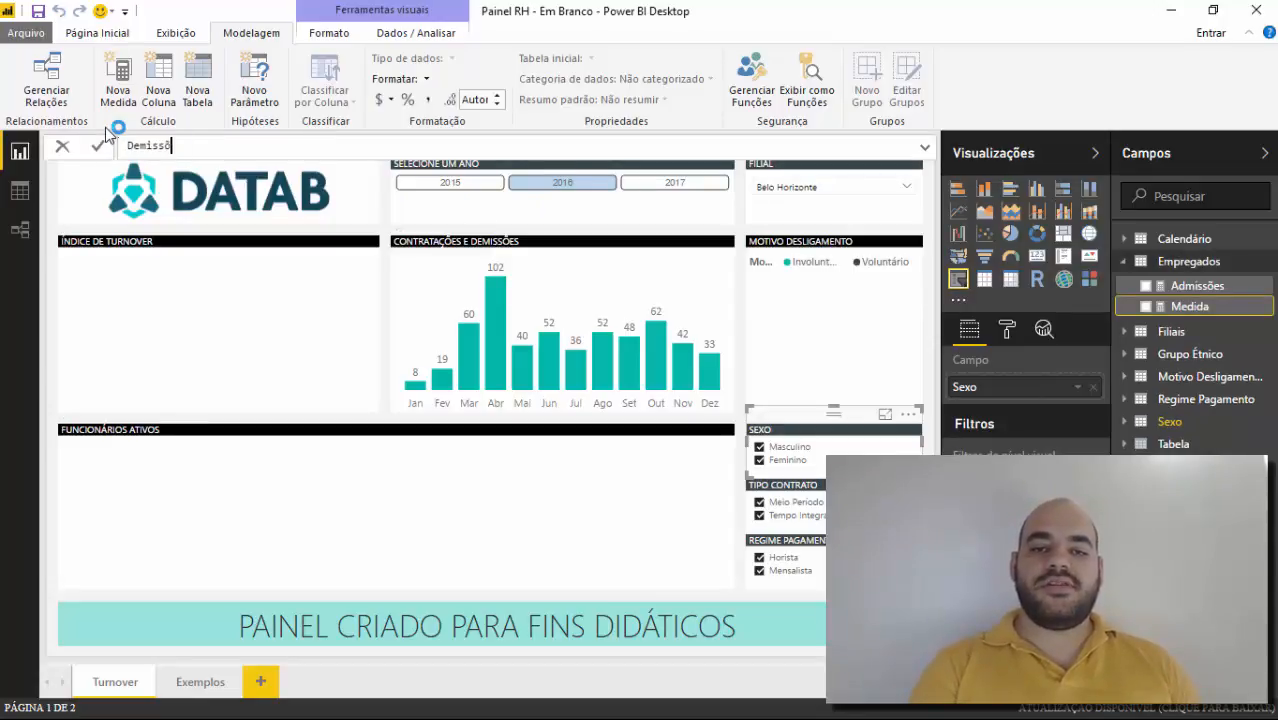
{"action": "type", "text": "es ="}
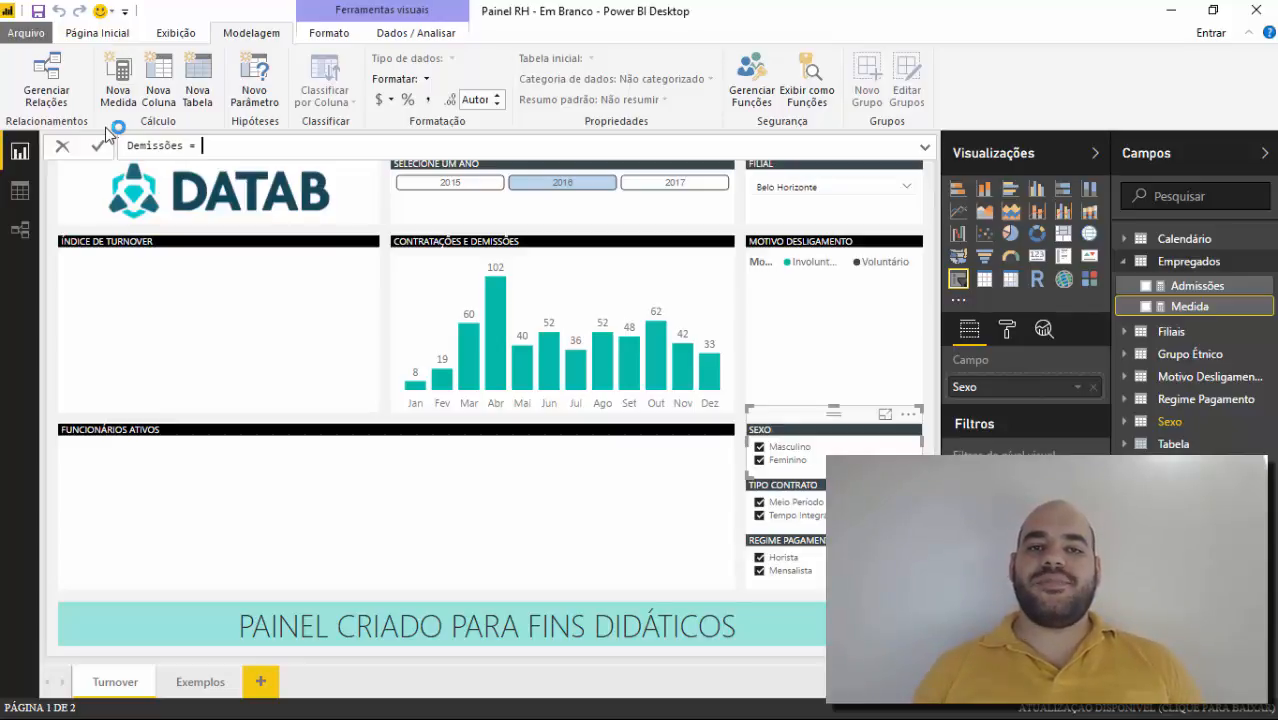
{"action": "type", "text": "CAL"}
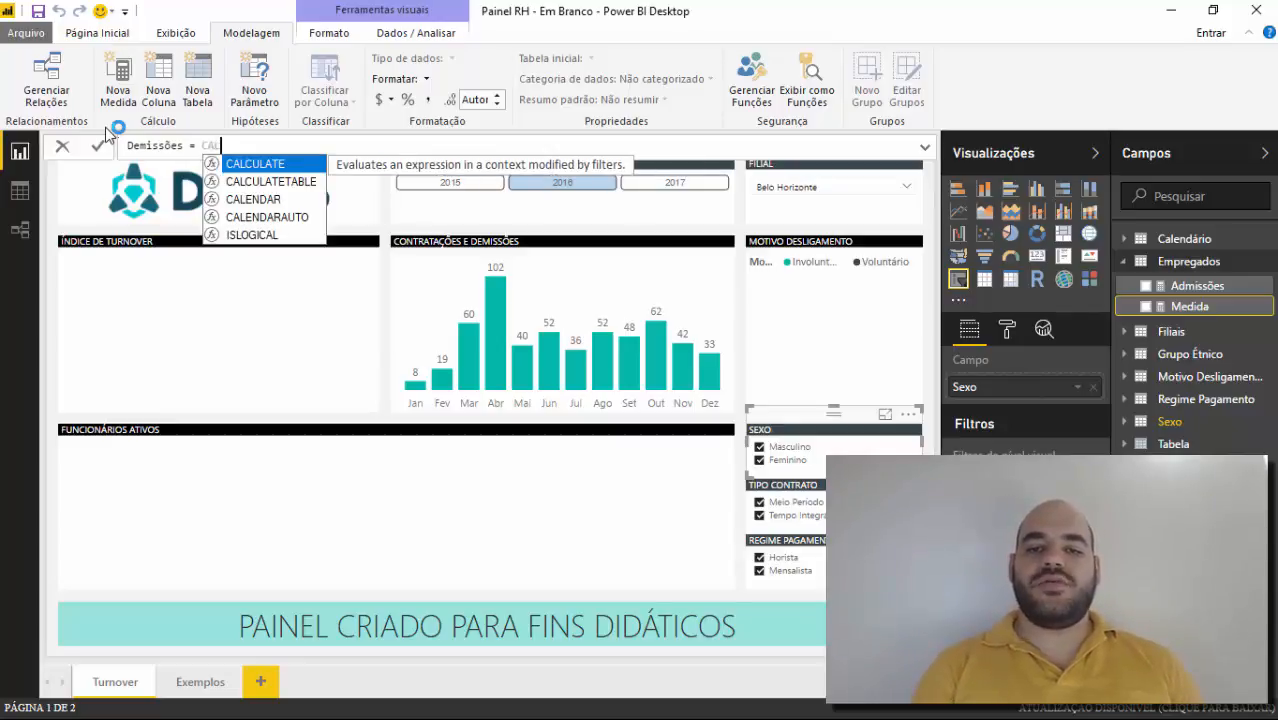
{"action": "key", "text": "Tab"}
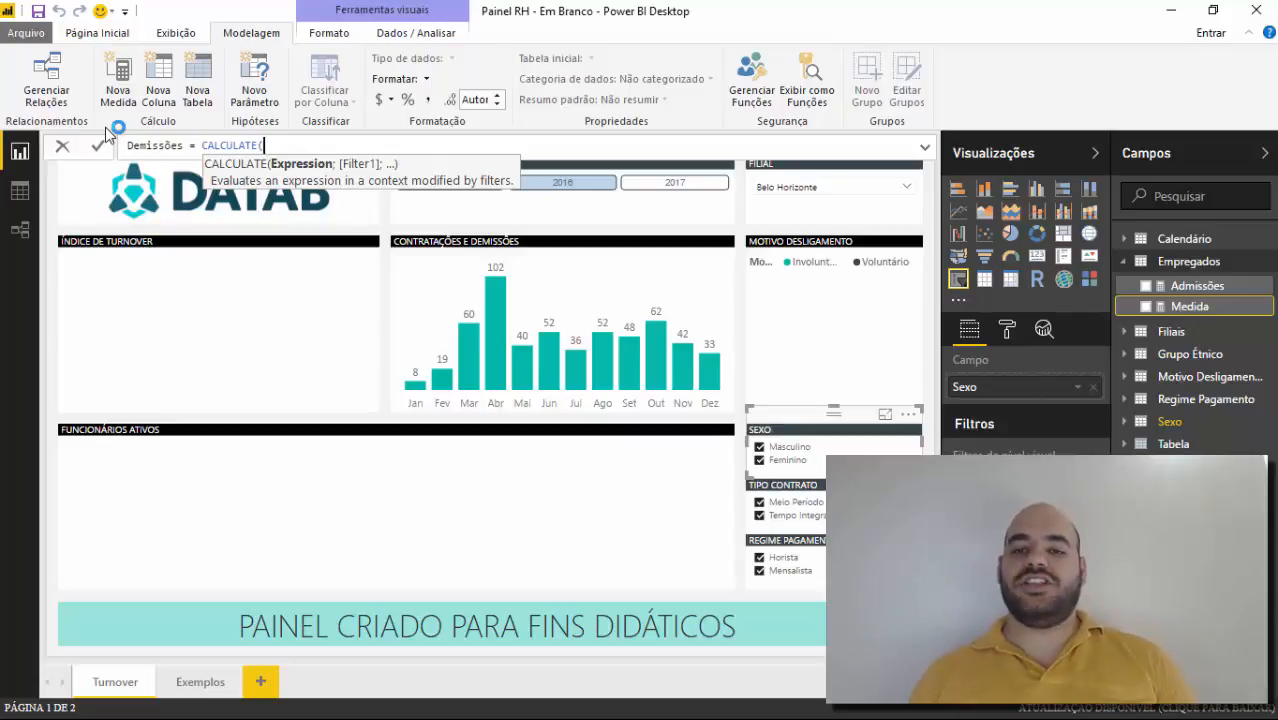
Step: Enter COUNTROWS(Empregados) as the expression that CALCULATE evaluates in the Demissões formula
{"action": "type", "text": "C"}
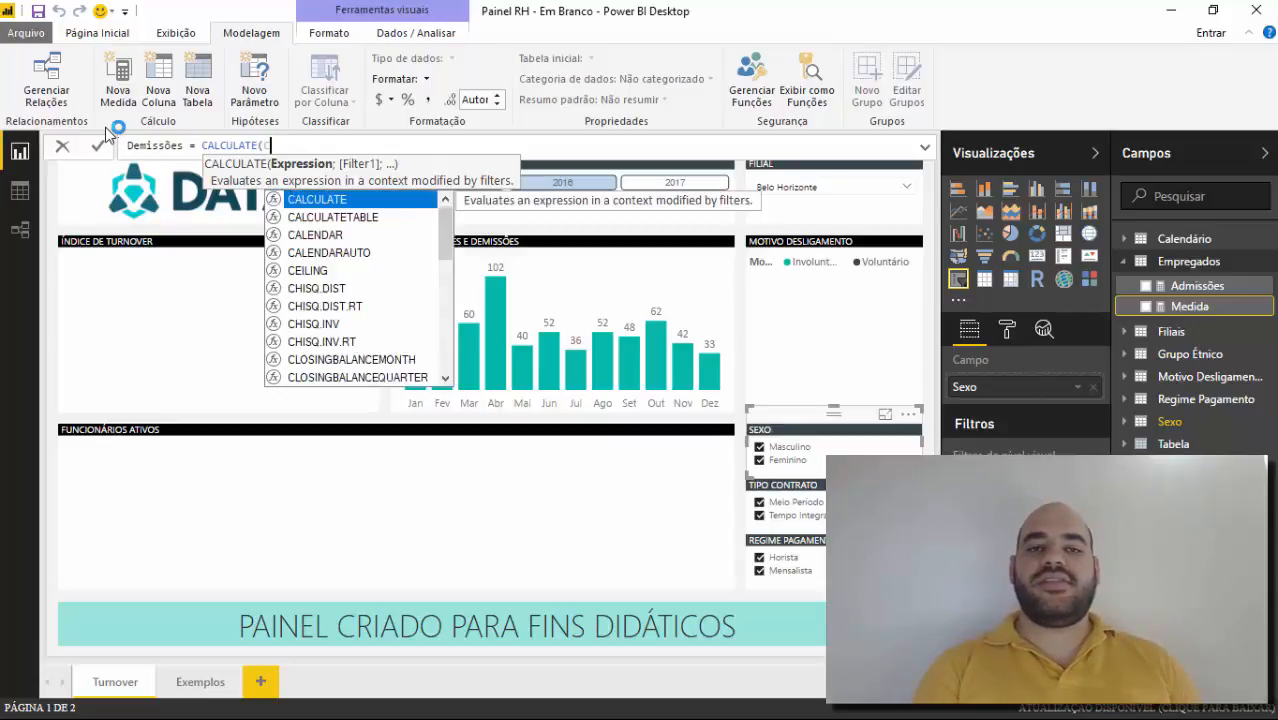
{"action": "type", "text": "OUNT("}
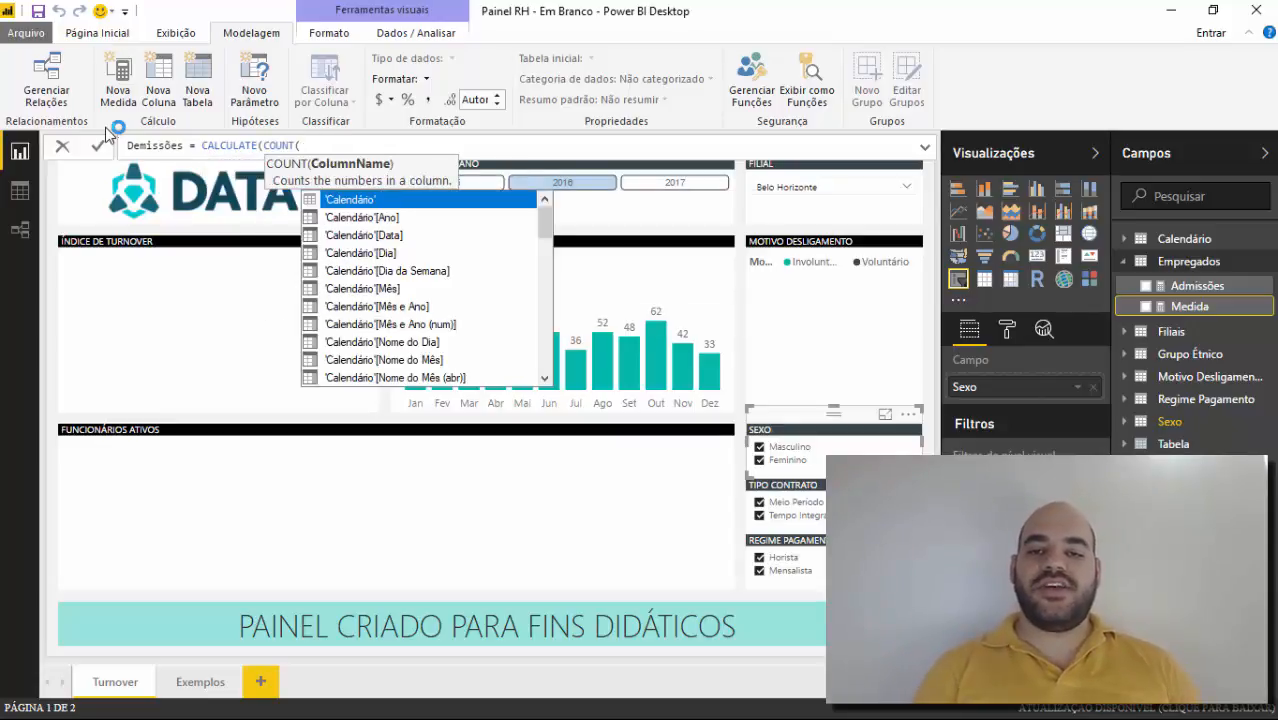
{"action": "key", "text": "BackSpace"}
{"action": "type", "text": "ROWS("}
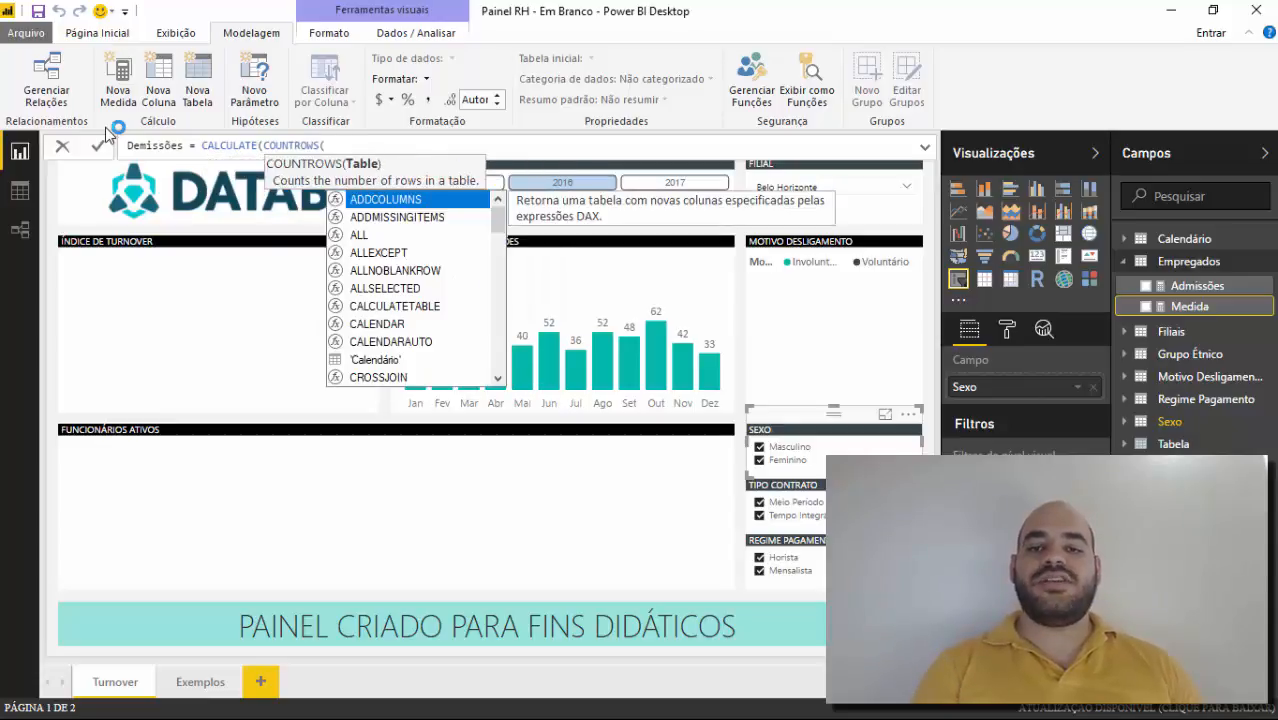
{"action": "type", "text": "Empregados"}
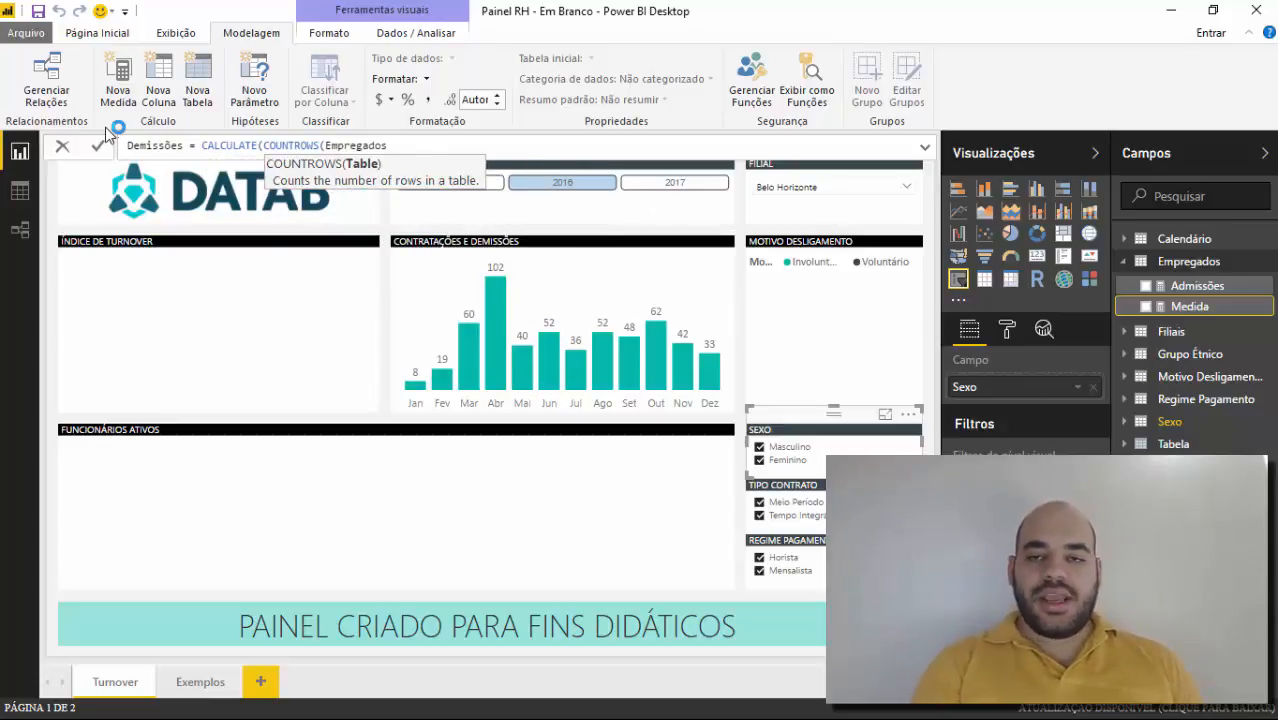
{"action": "type", "text": ");"}
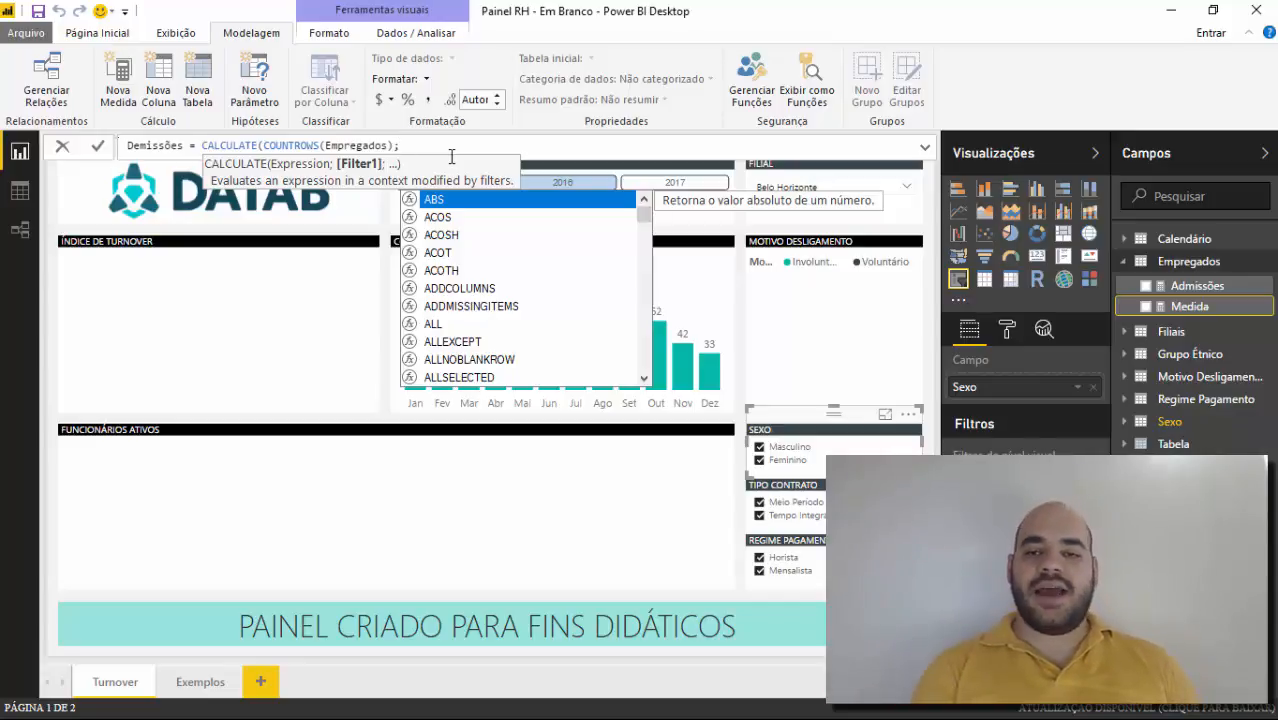
Step: Add USERELATIONSHIP(Empregados[DataDesligamento];'Calendário'[Data]) as the first CALCULATE filter, followed by a separator for another filter
{"action": "type", "text": "USER"}
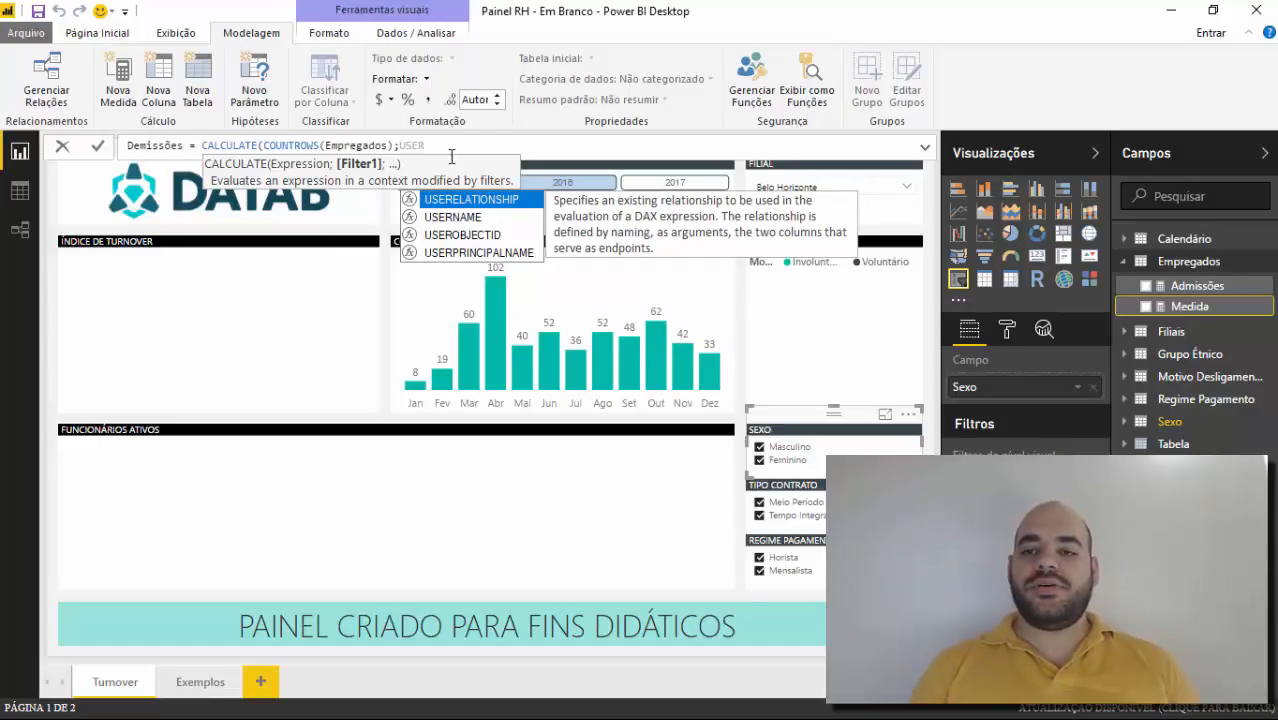
{"action": "key", "text": "Tab"}
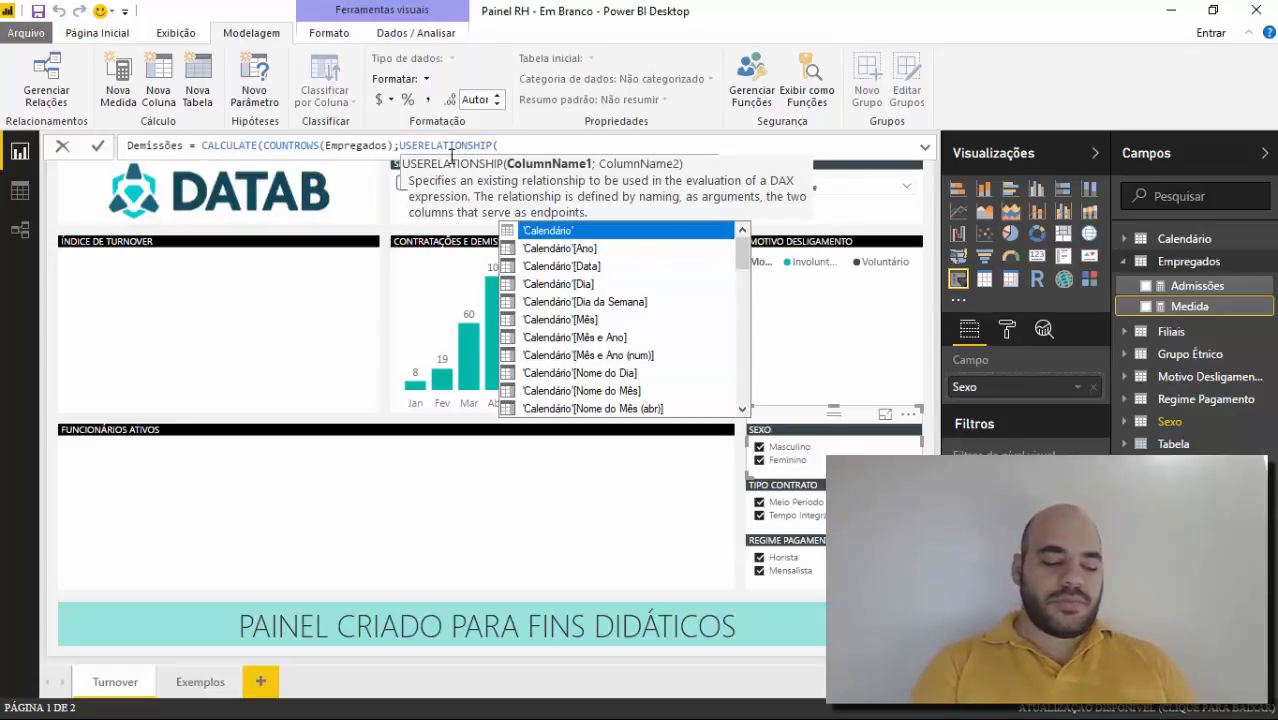
{"action": "type", "text": "data"}
{"action": "key", "text": "Down"}
{"action": "key", "text": "Down"}
{"action": "key", "text": "Tab"}
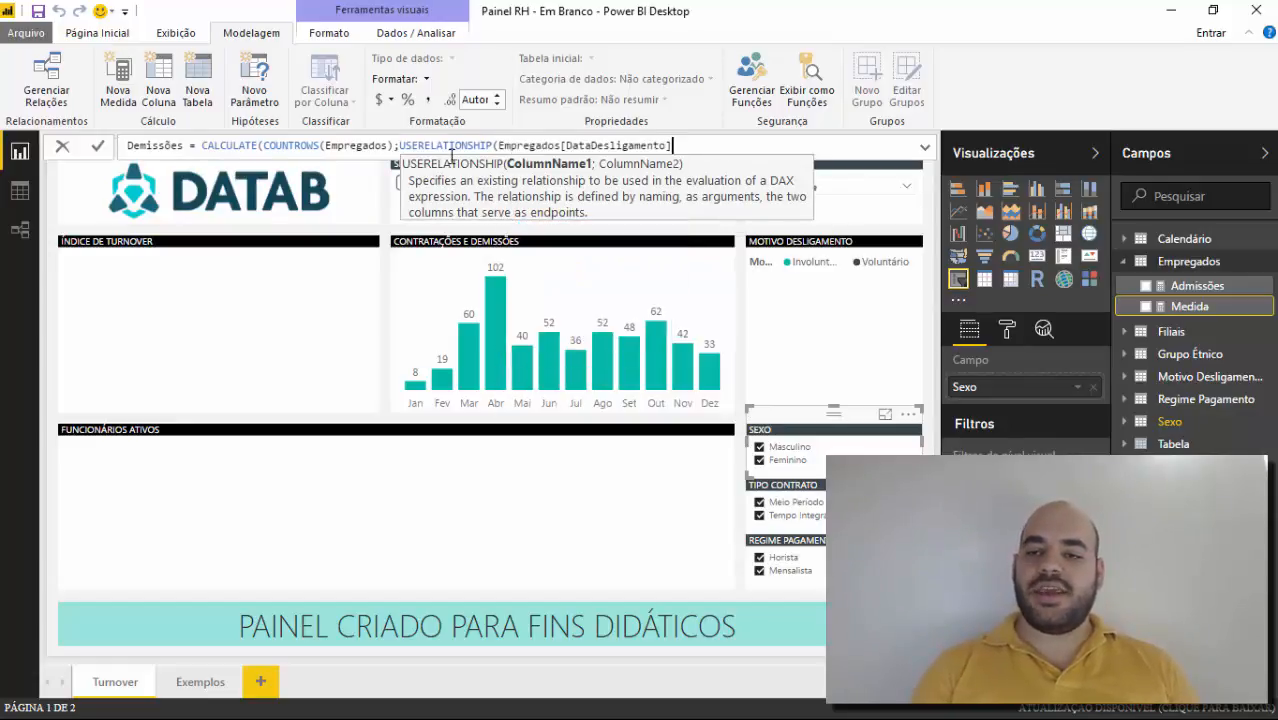
{"action": "type", "text": ";"}
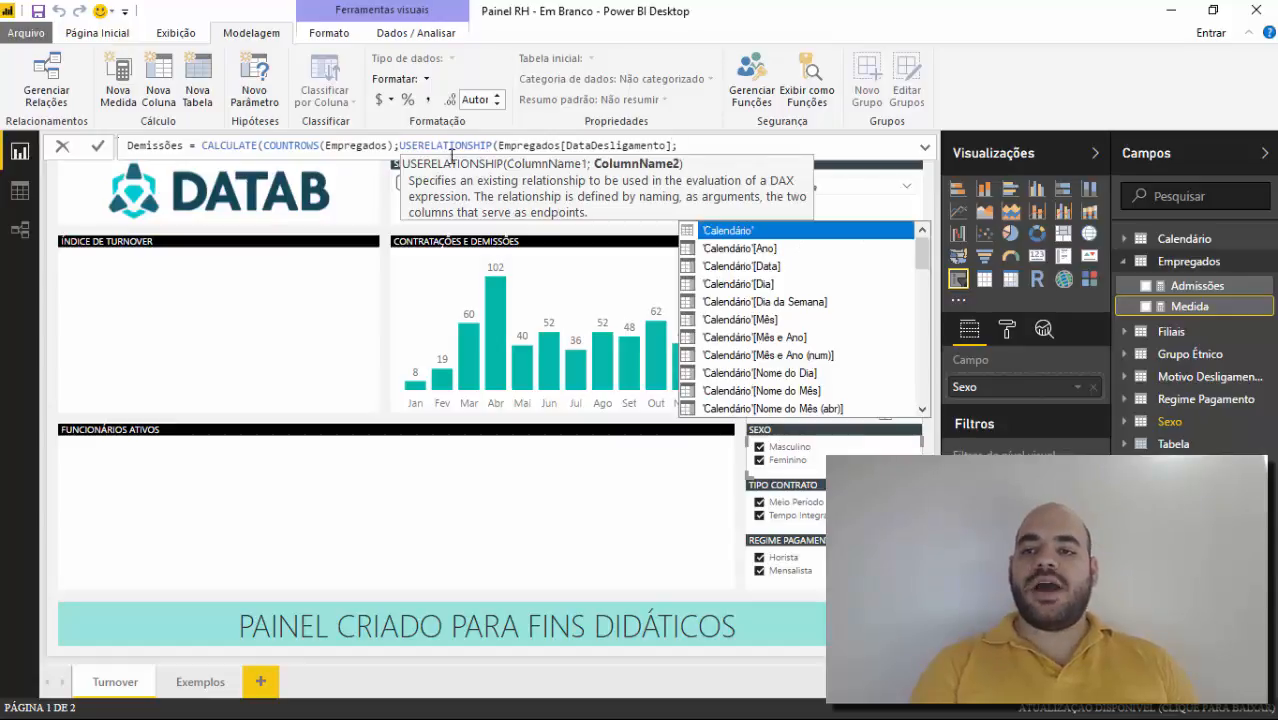
{"action": "type", "text": "data"}
{"action": "key", "text": "Tab"}
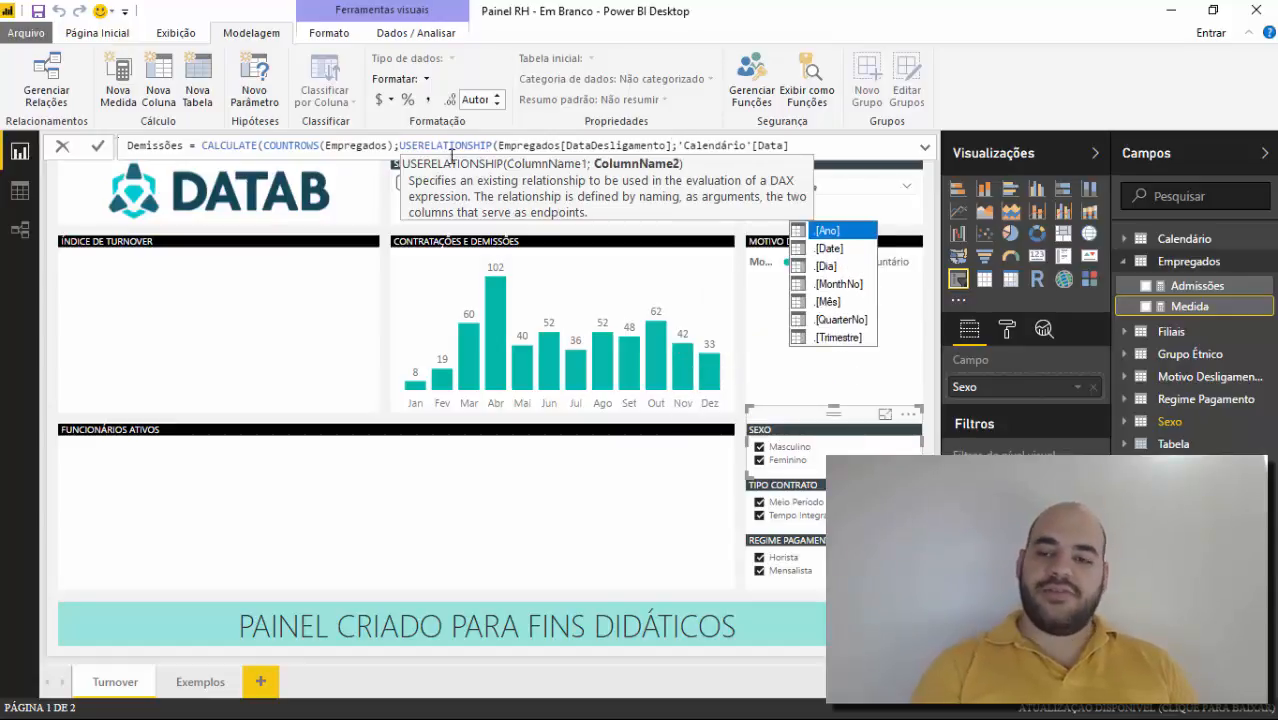
{"action": "type", "text": ")"}
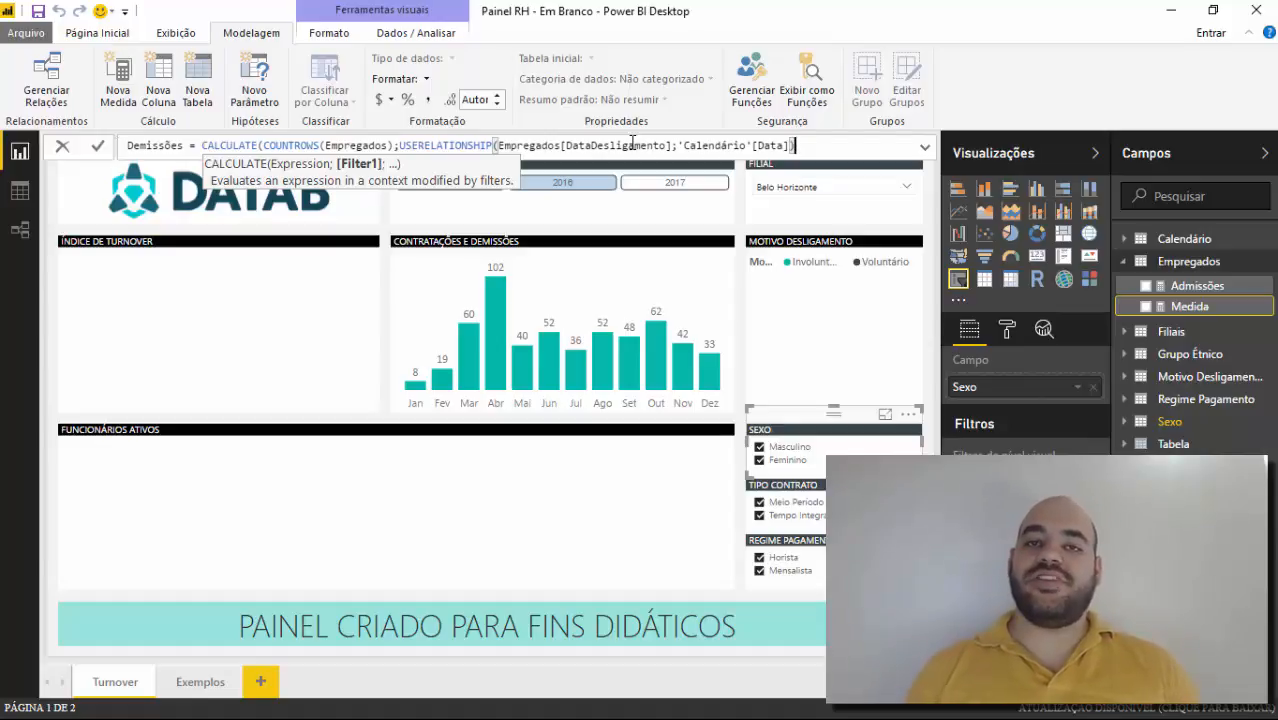
{"action": "type", "text": ";"}
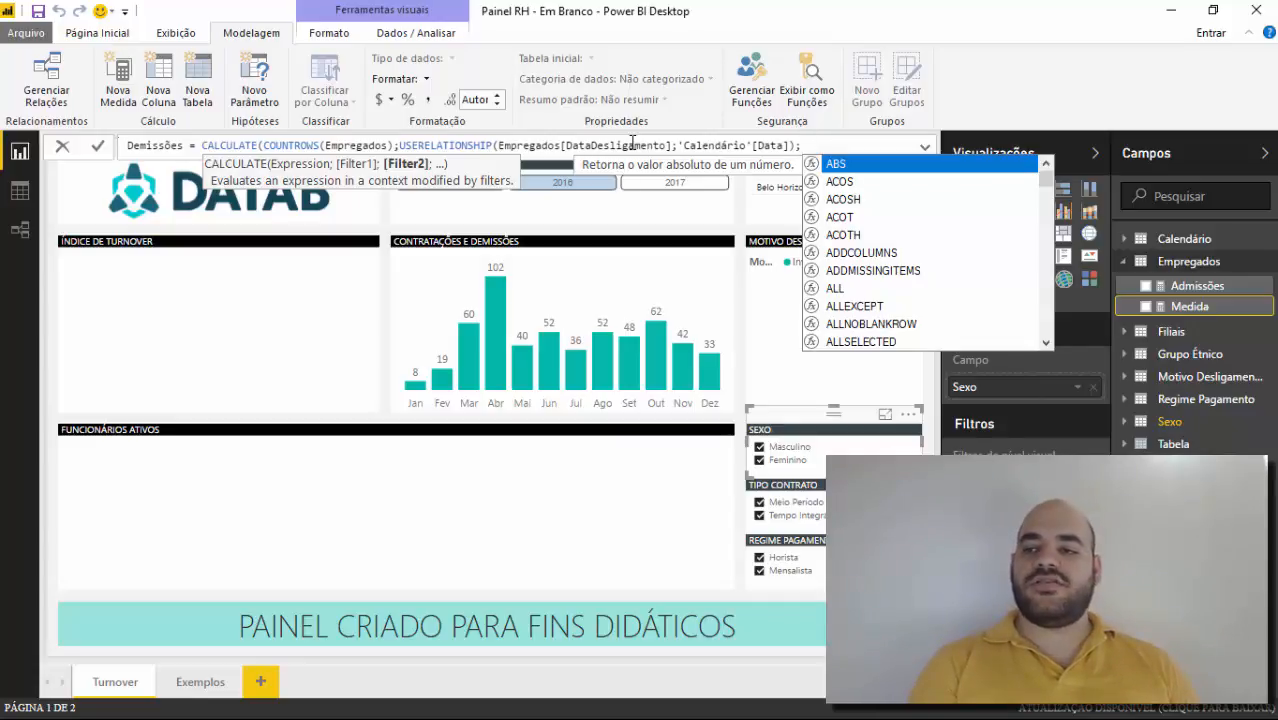
Step: Enter NOT ISBLANK(Empregados[DataDesligamento]) as the second CALCULATE filter in the Demissões formula
{"action": "type", "text": "NOT"}
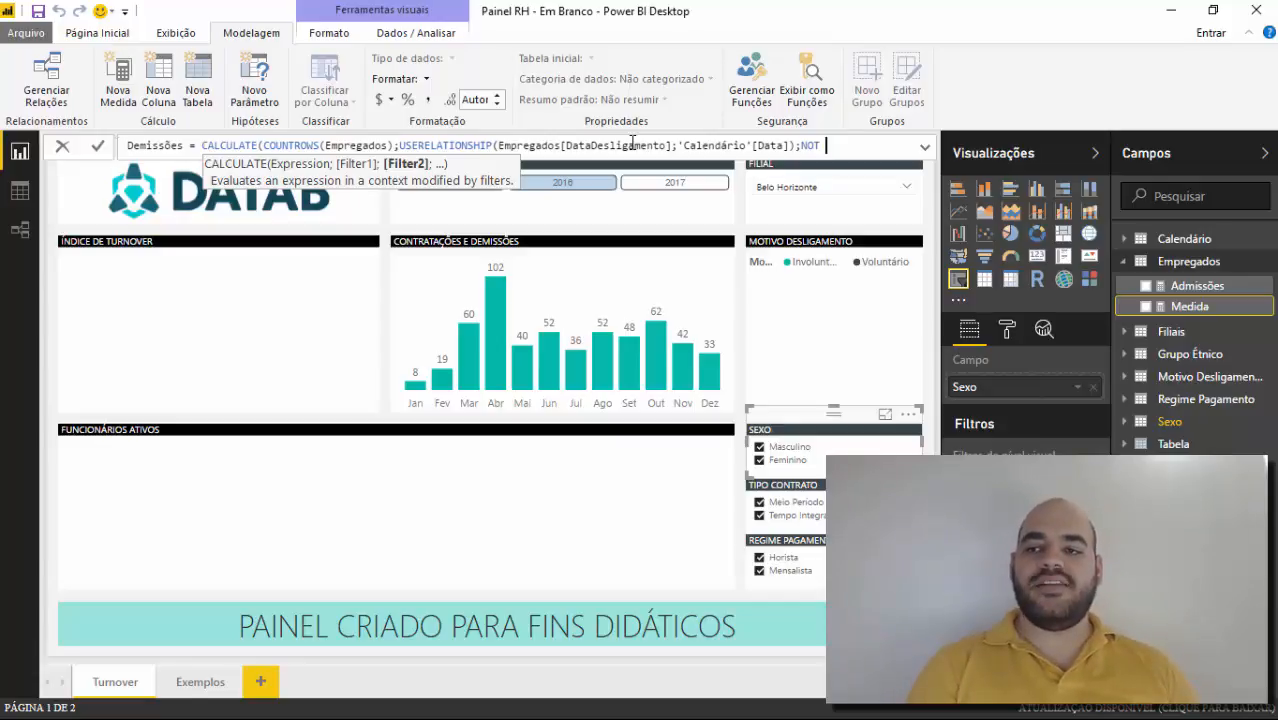
{"action": "type", "text": "ISB"}
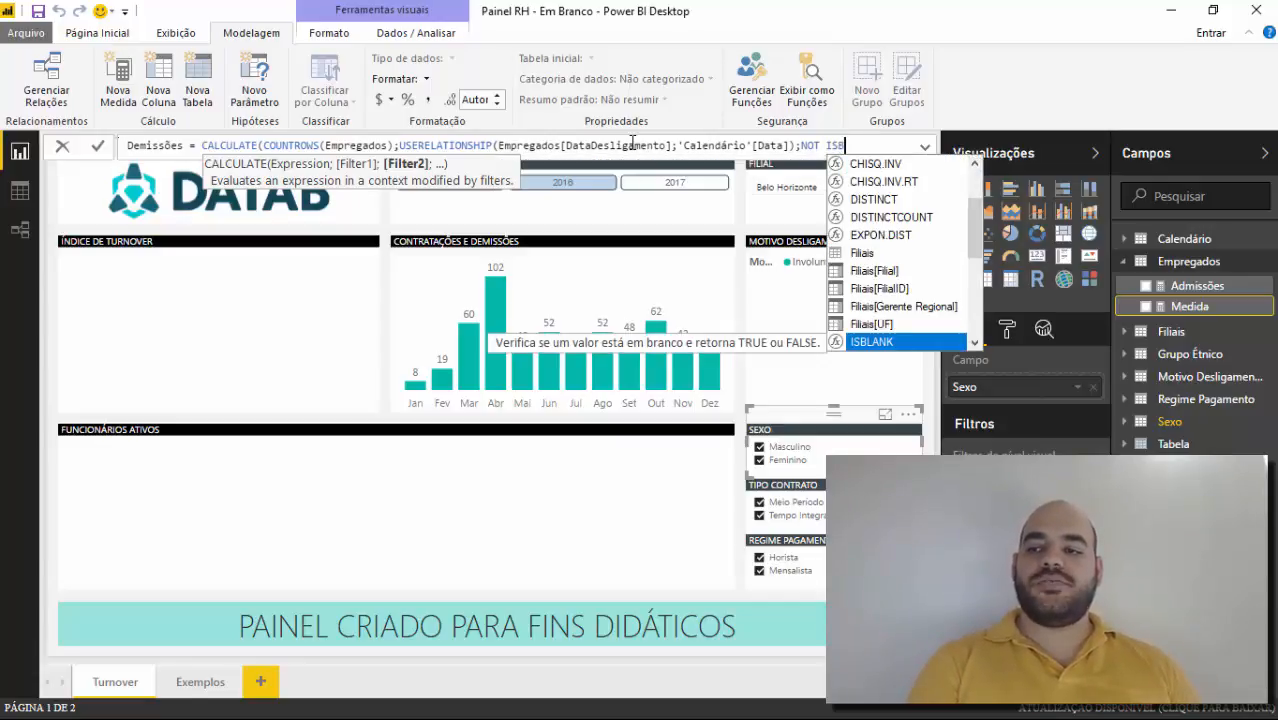
{"action": "key", "text": "Tab"}
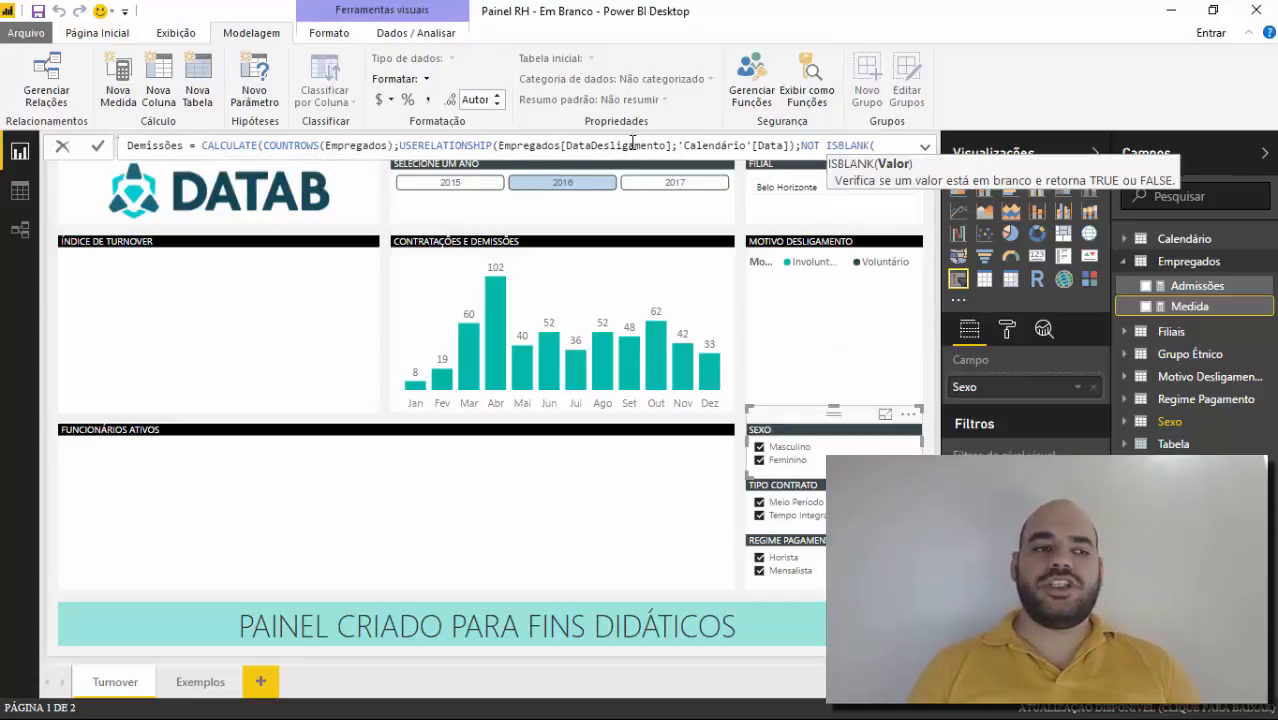
{"action": "type", "text": "dATA"}
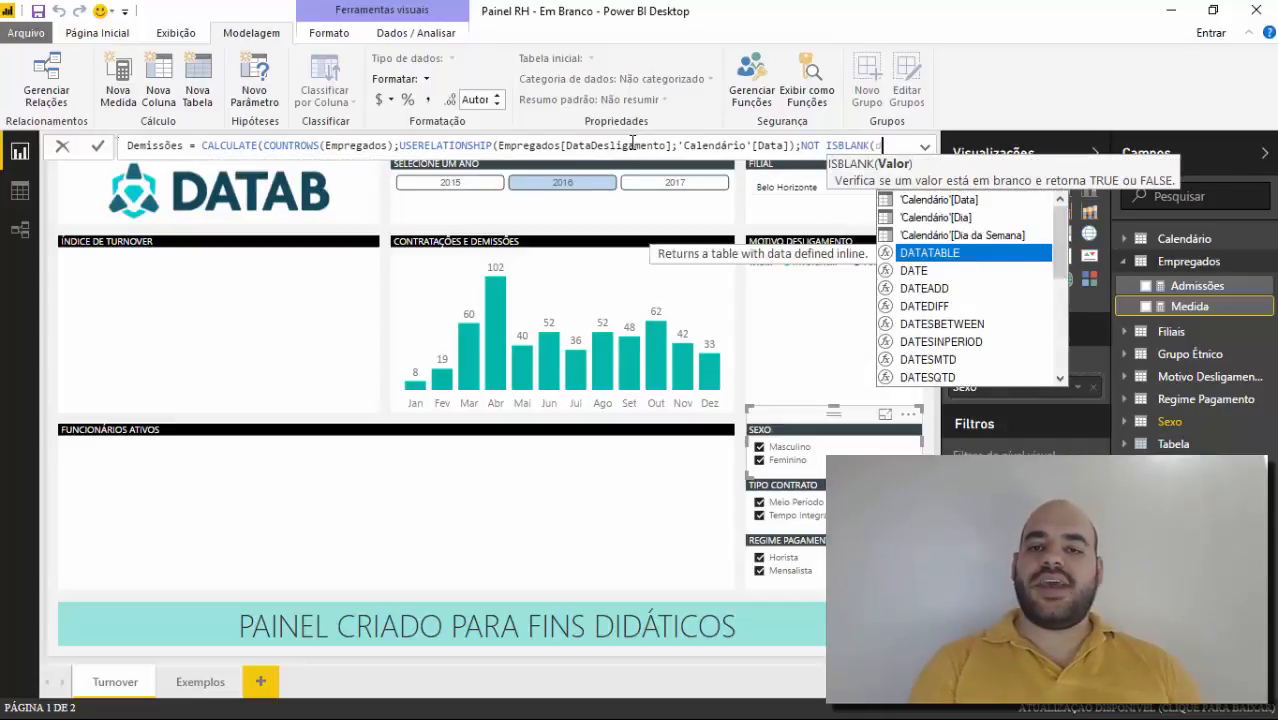
{"action": "key", "text": "Tab"}
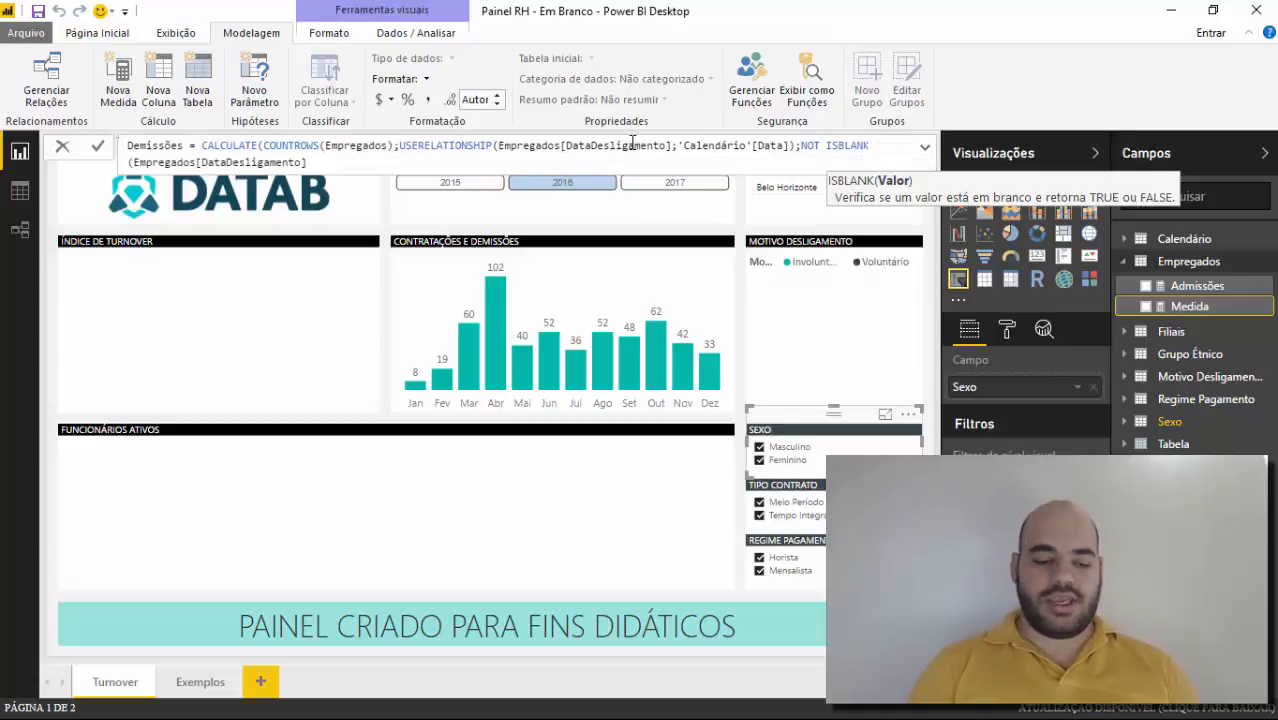
{"action": "type", "text": ")"}
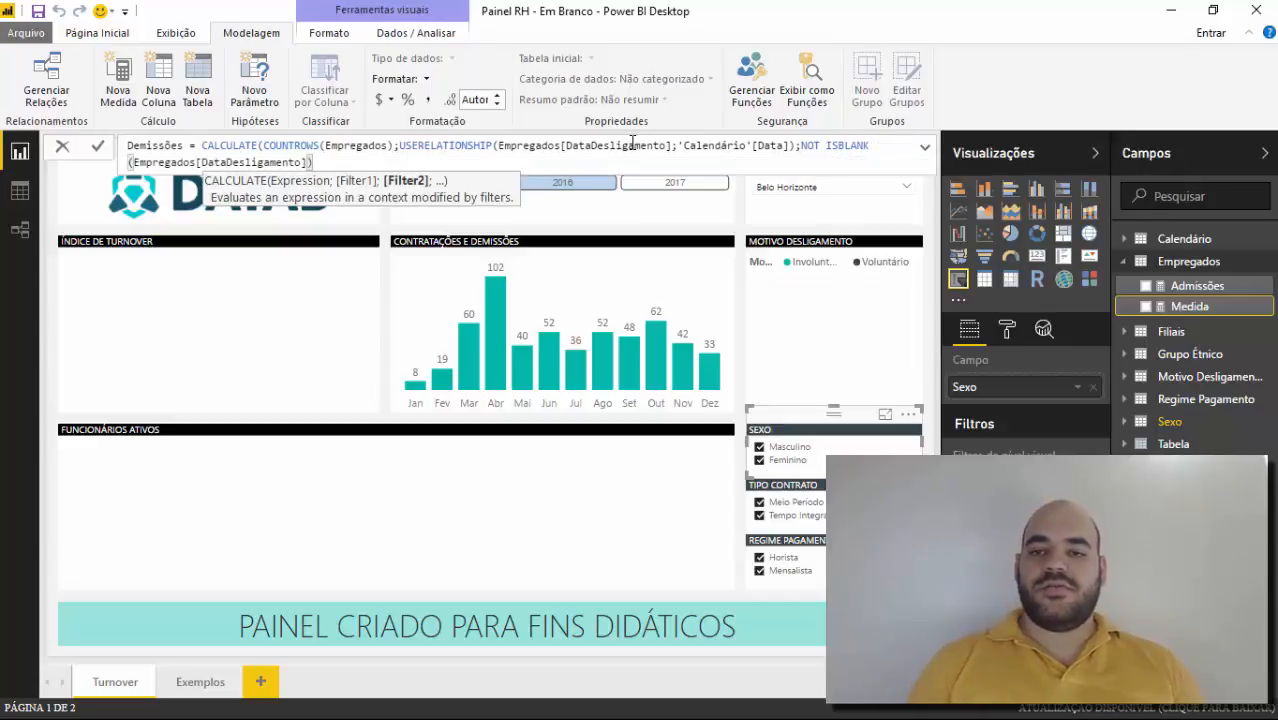
Step: Move the USERELATIONSHIP filter of the Demissões formula onto its own line, indented to align with COUNTROWS
{"action": "left_click", "coordinate": [391, 146]}
{"action": "key", "text": "Right"}
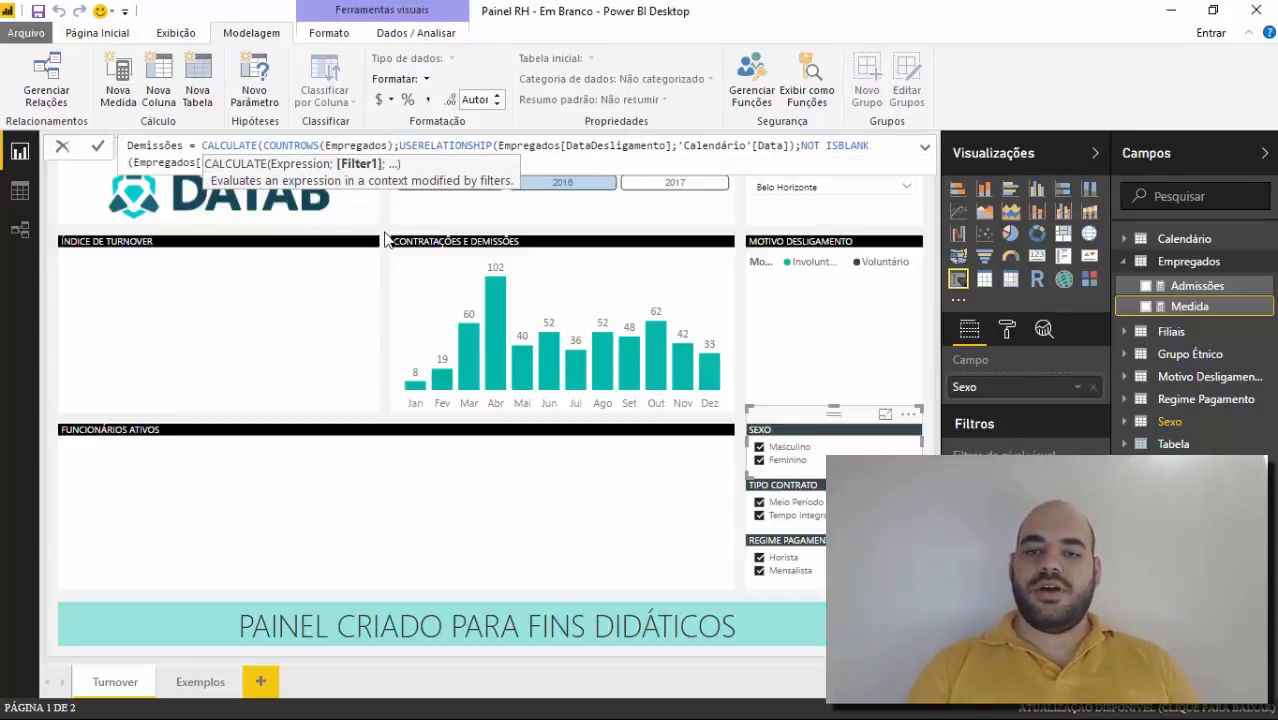
{"action": "key", "text": "shift+Return"}
{"action": "key", "text": "Tab"}
{"action": "key", "text": "Tab"}
{"action": "key", "text": "Tab"}
{"action": "key", "text": "Tab"}
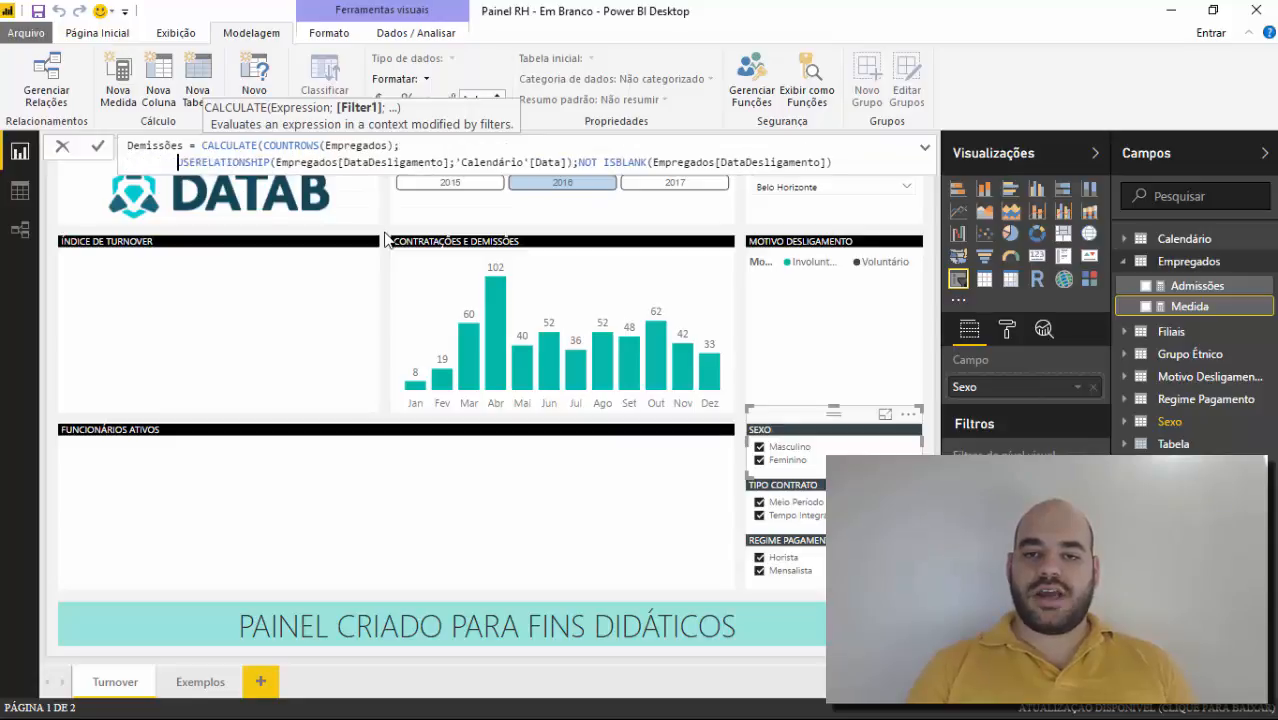
{"action": "key", "text": "Tab"}
{"action": "key", "text": "Tab"}
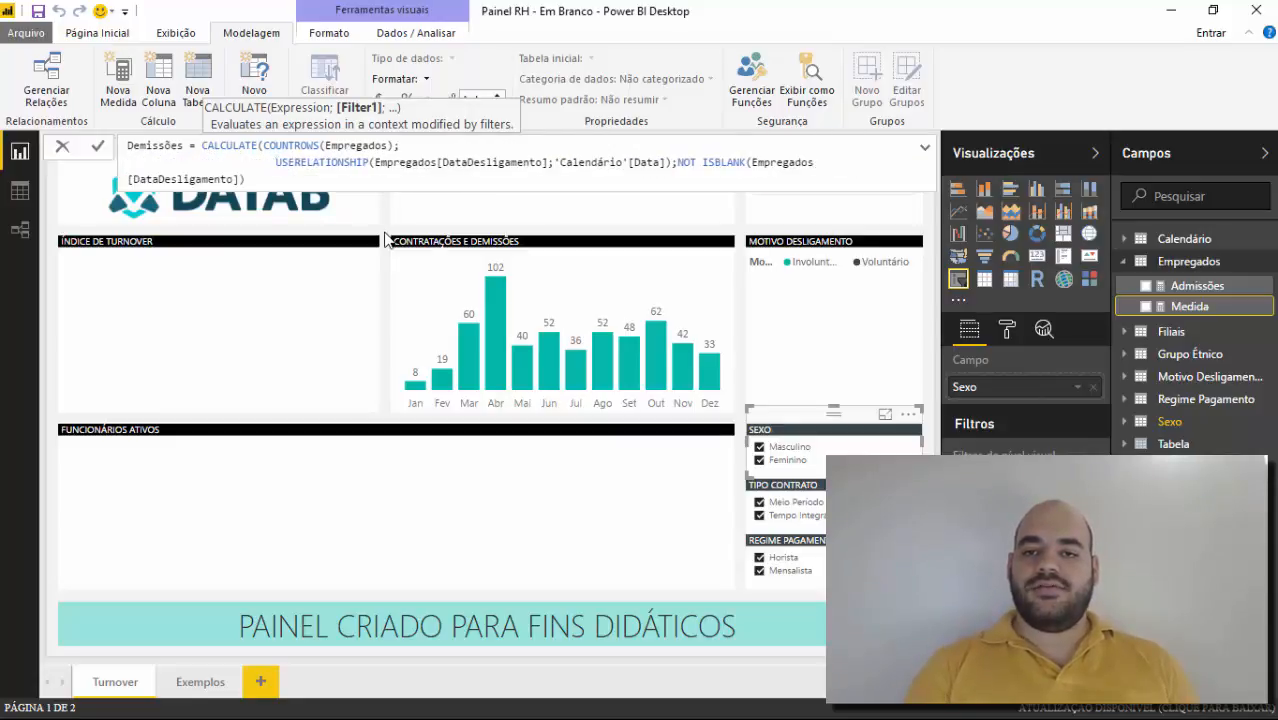
{"action": "key", "text": "BackSpace"}
Step: Move the NOT ISBLANK filter onto its own line, aligned under USERELATIONSHIP
{"action": "key", "text": "ctrl+Right"}
{"action": "key", "text": "ctrl+Right"}
{"action": "key", "text": "ctrl+Right"}
{"action": "key", "text": "ctrl+Right"}
{"action": "key", "text": "ctrl+Right"}
{"action": "key", "text": "ctrl+Right"}
{"action": "key", "text": "ctrl+Right"}
{"action": "key", "text": "ctrl+Right"}
{"action": "key", "text": "ctrl+Right"}
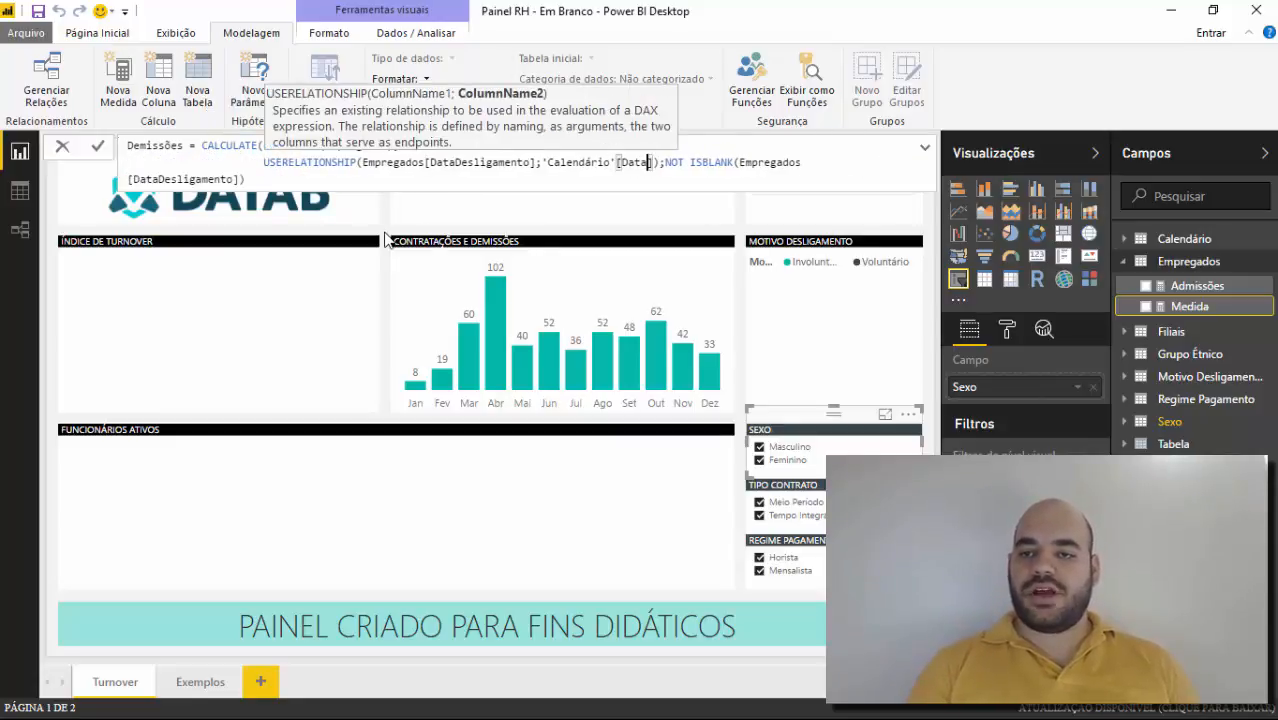
{"action": "key", "text": "Right"}
{"action": "key", "text": "Right"}
{"action": "key", "text": "Right"}
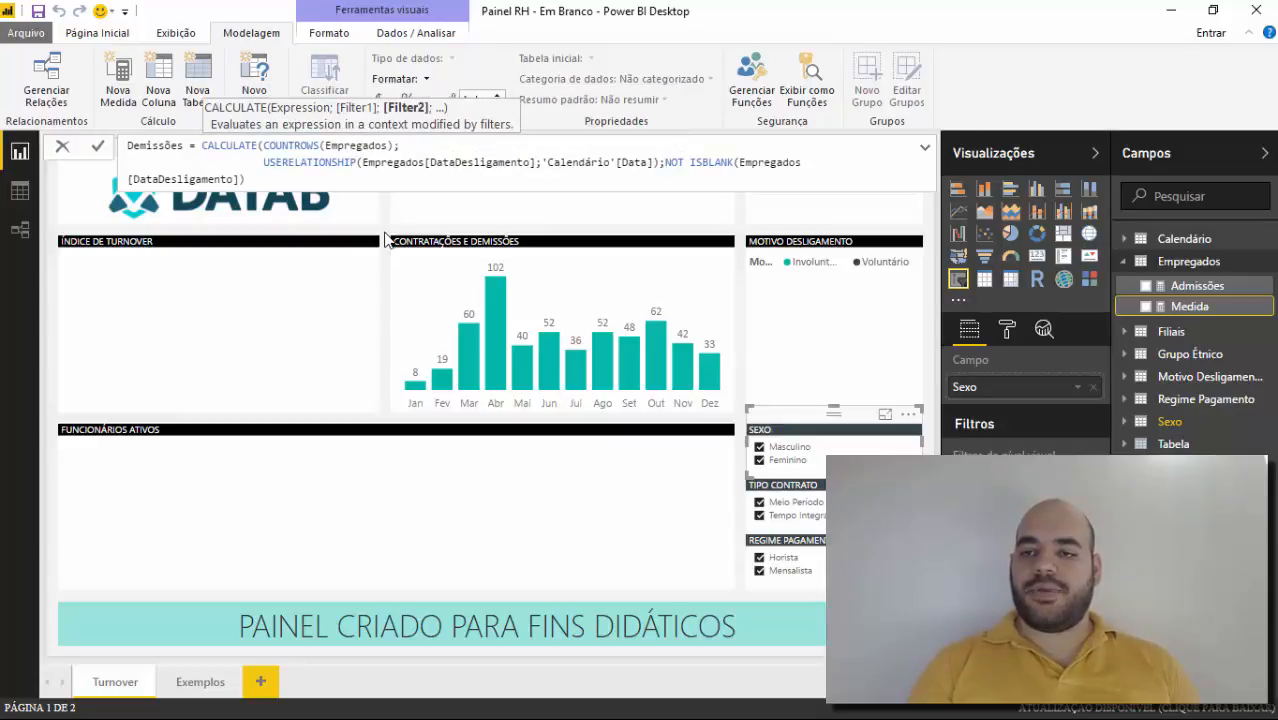
{"action": "key", "text": "shift+Return"}
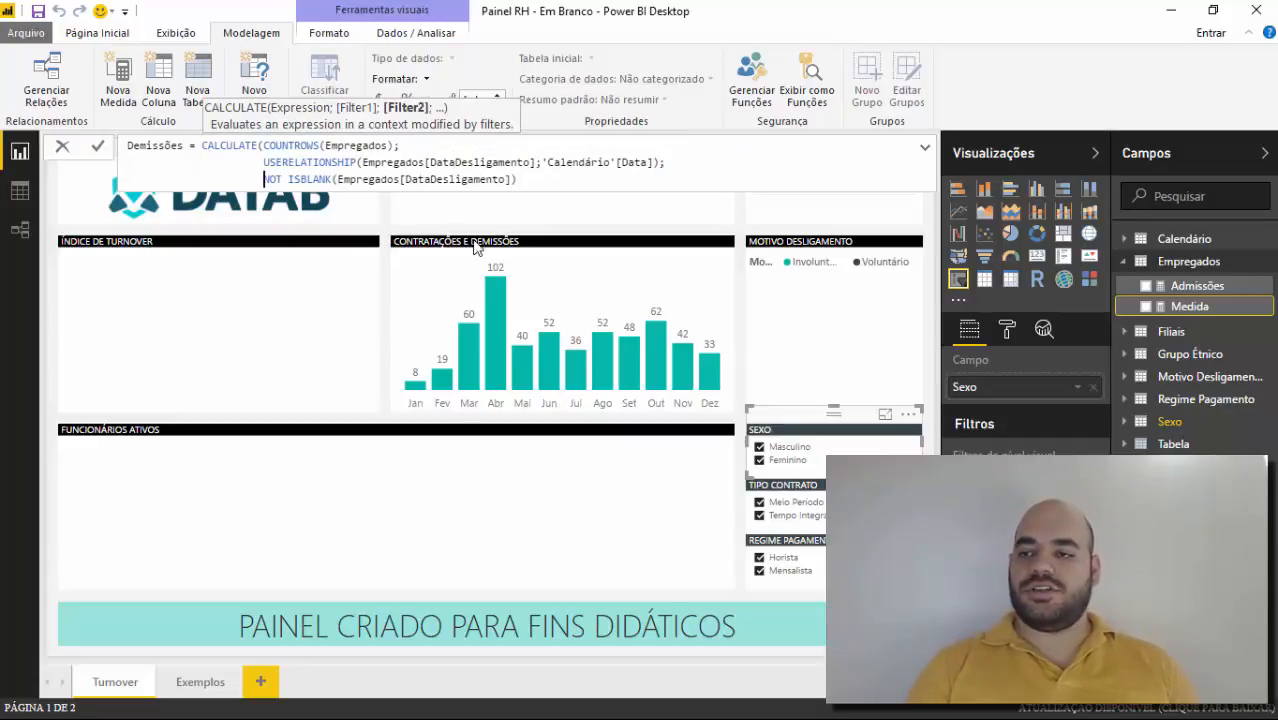
Step: Close the CALCULATE function with a final parenthesis, review its filter arguments, and commit the Demissões measure
{"action": "left_click", "coordinate": [575, 179]}
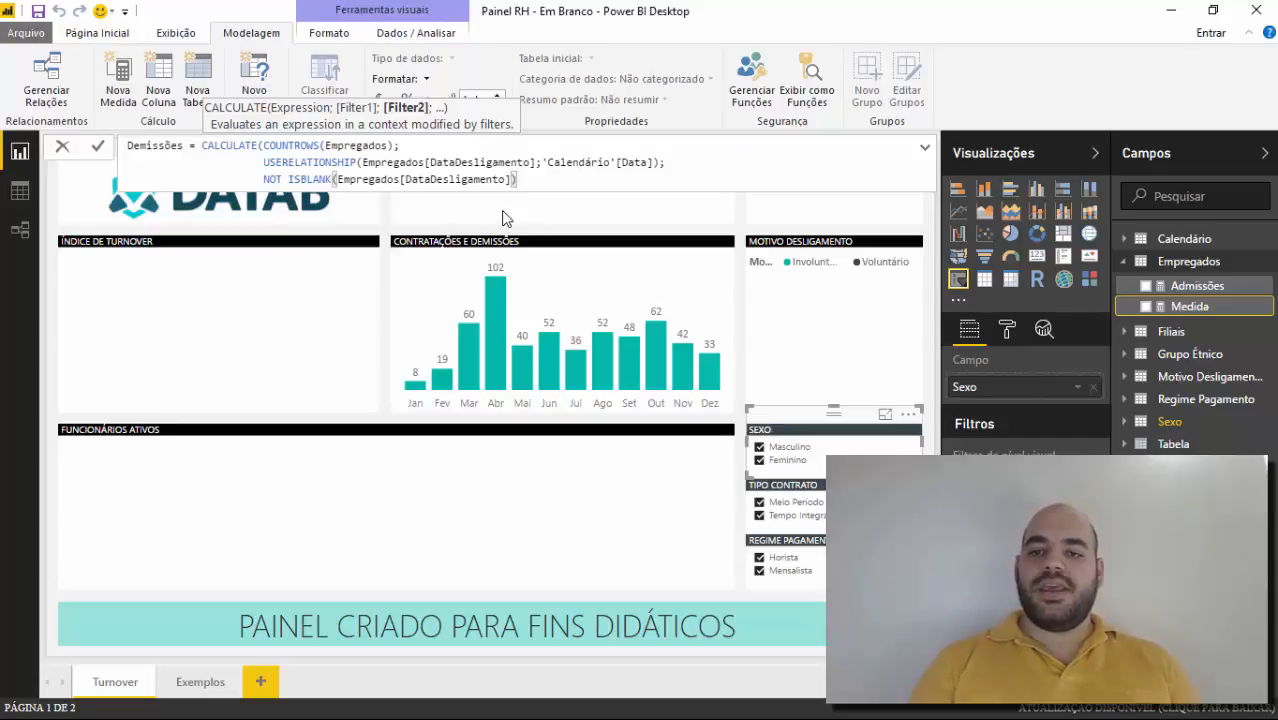
{"action": "type", "text": ")"}
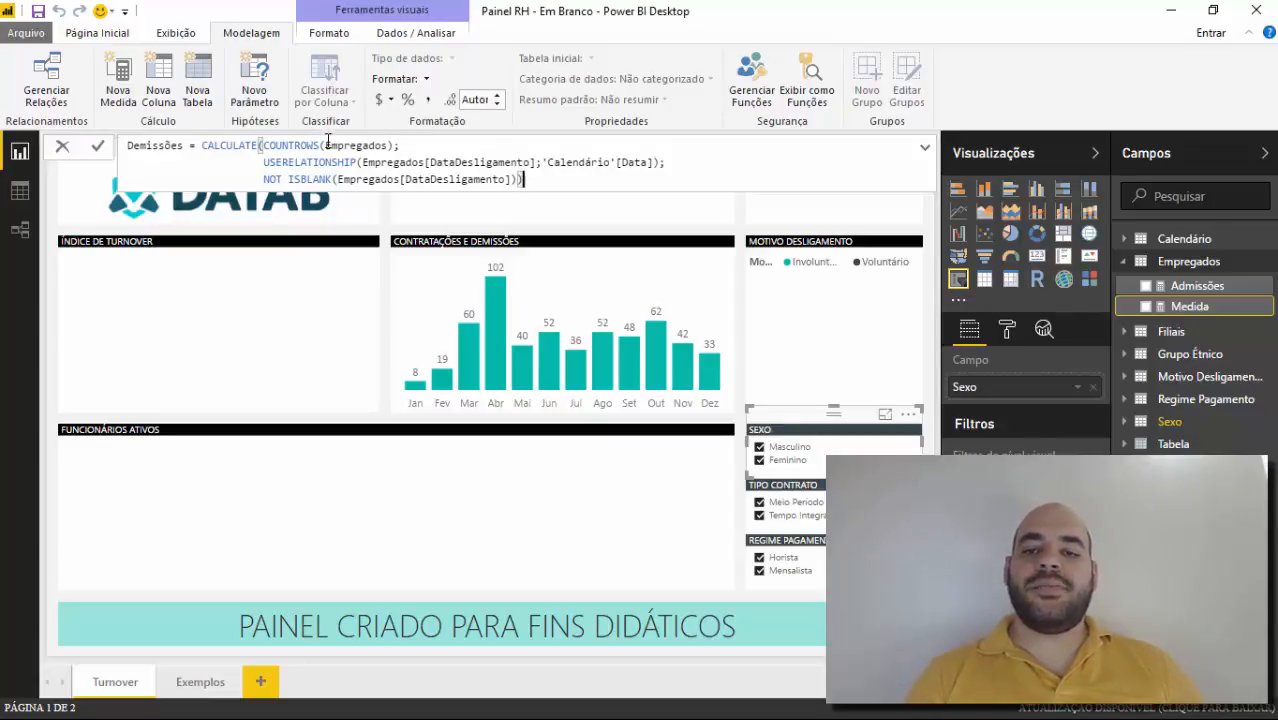
{"action": "left_click_drag", "start_coordinate": [283, 163], "coordinate": [421, 162]}
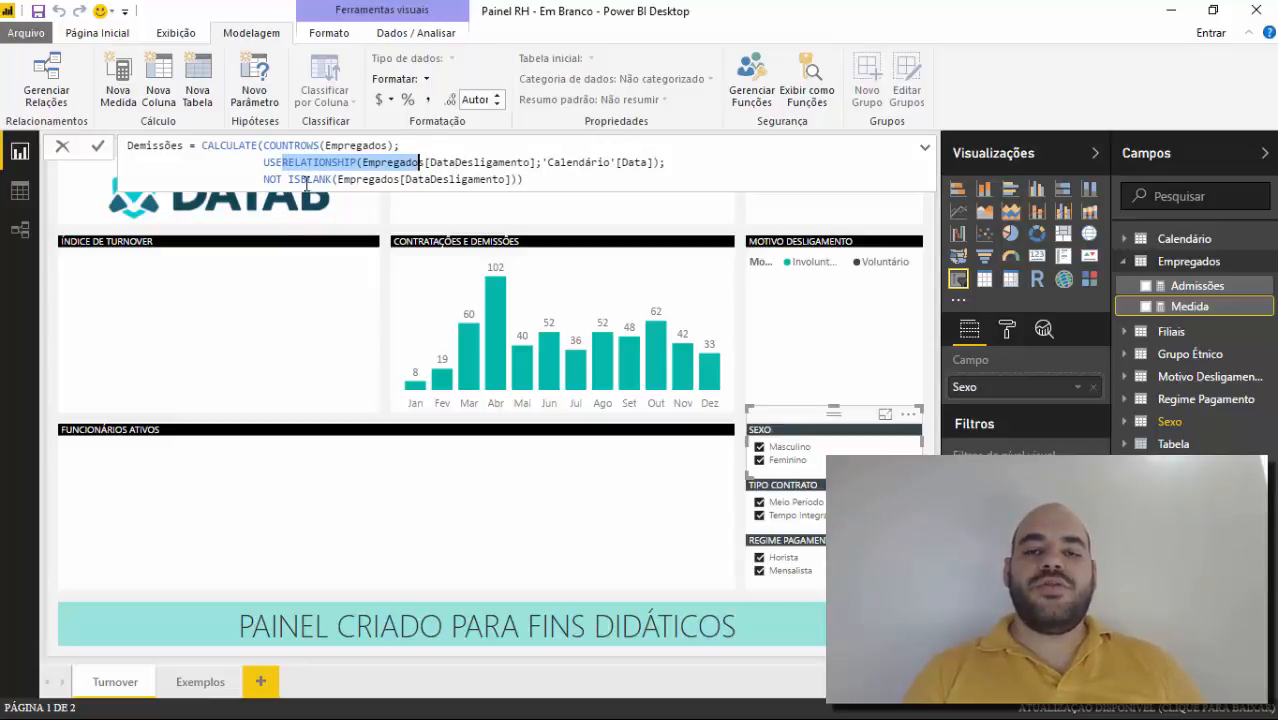
{"action": "left_click_drag", "start_coordinate": [265, 180], "coordinate": [358, 180]}
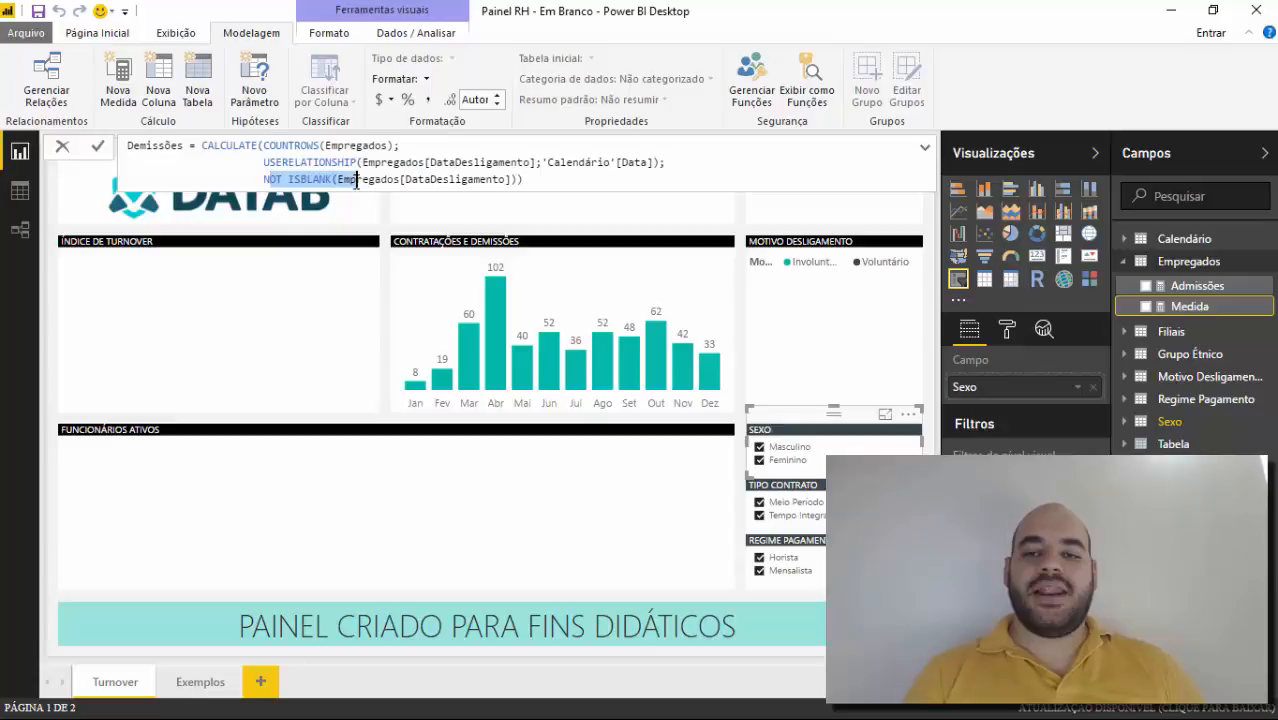
{"action": "left_click", "coordinate": [457, 179]}
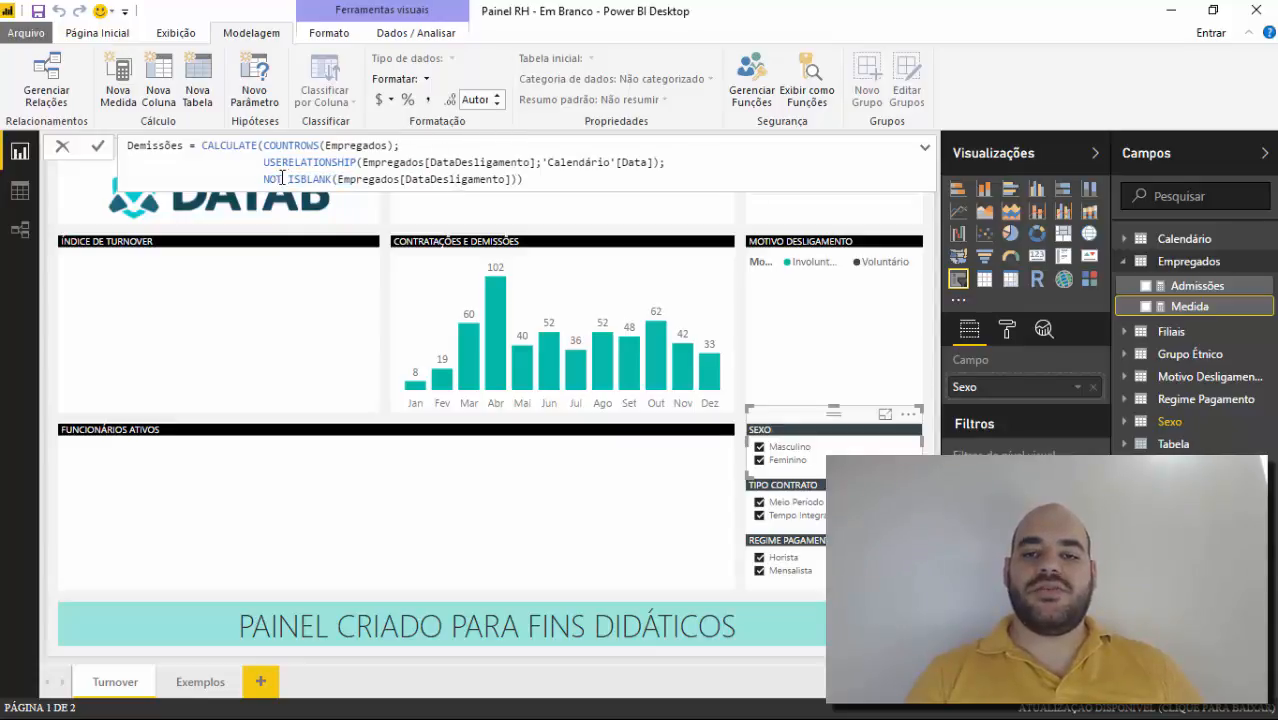
{"action": "left_click_drag", "start_coordinate": [311, 178], "coordinate": [327, 180]}
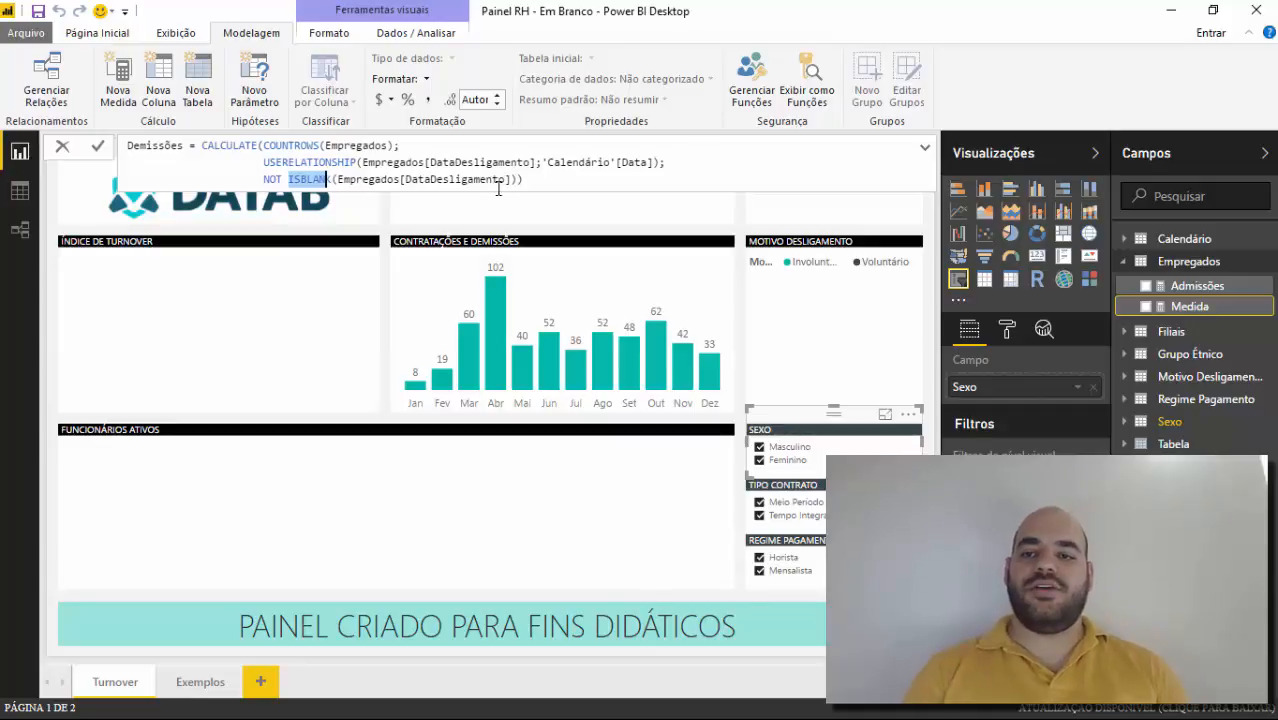
{"action": "left_click", "coordinate": [534, 180]}
{"action": "key", "text": "Return"}
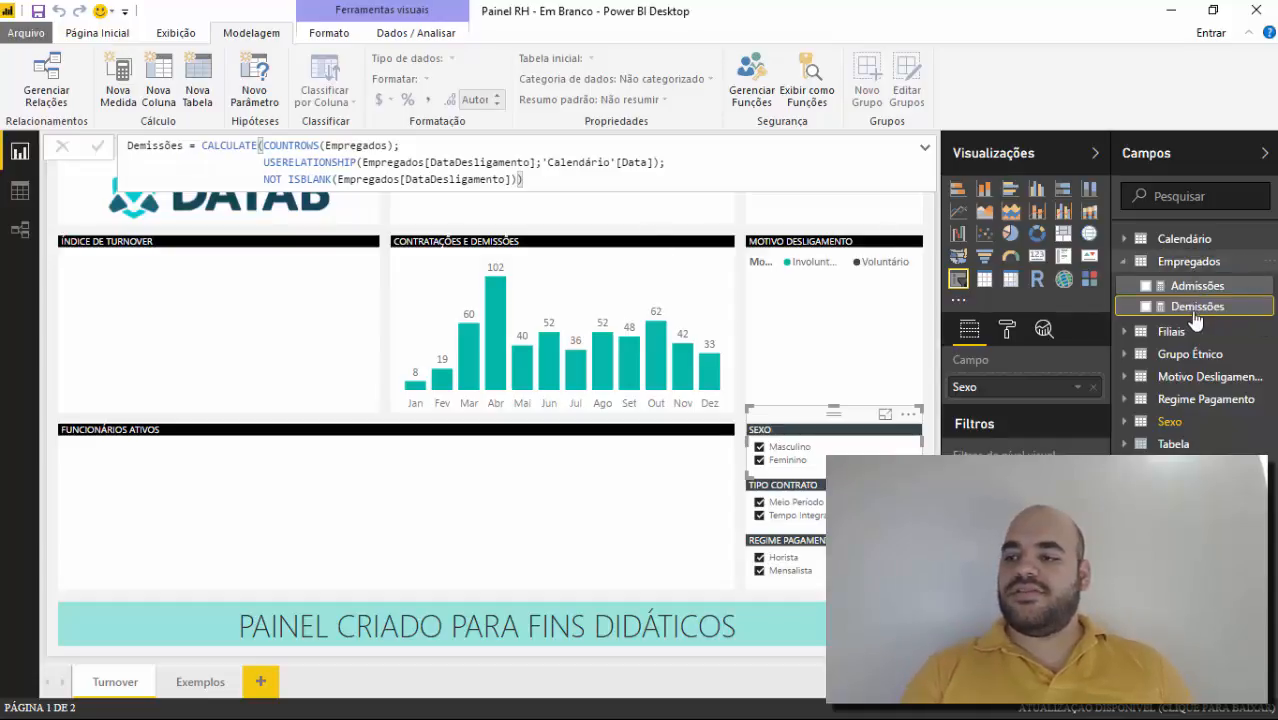
Step: Add the Demissões measure to the Contratações e Demissões chart and inspect the July dismissals
{"action": "left_click_drag", "start_coordinate": [830, 298], "coordinate": [596, 314]}
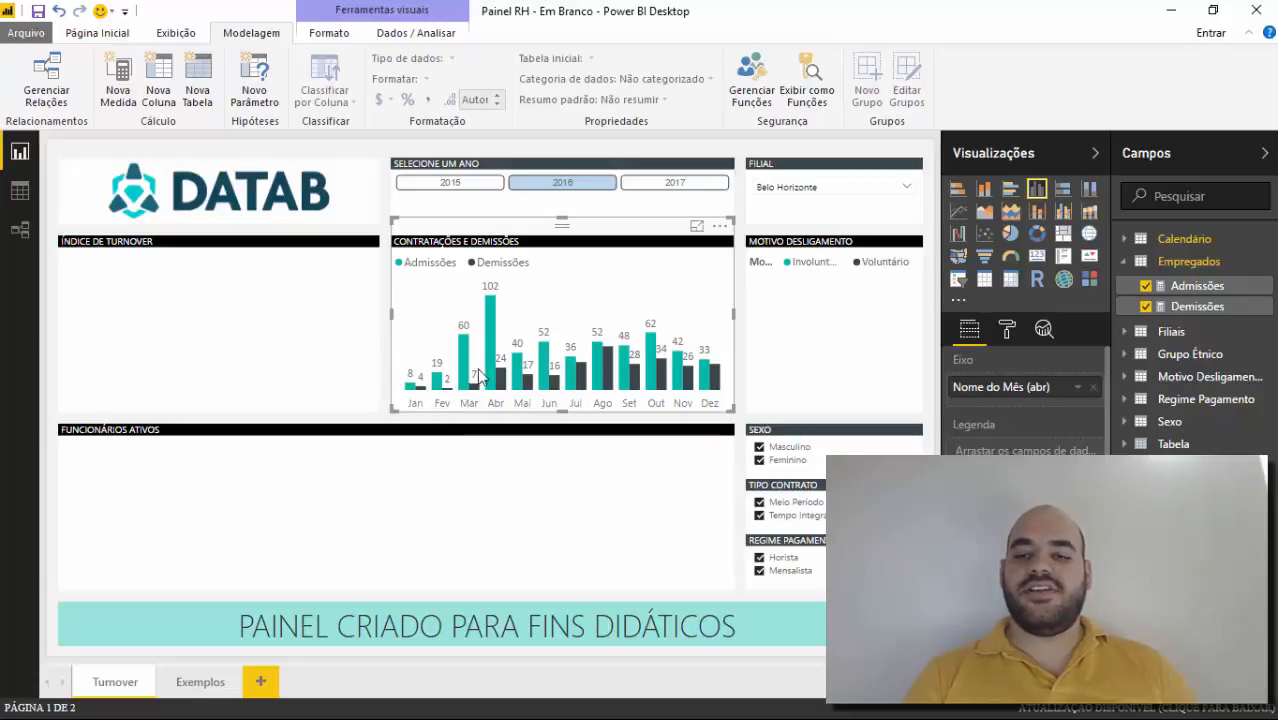
{"action": "mouse_move", "coordinate": [583, 378]}
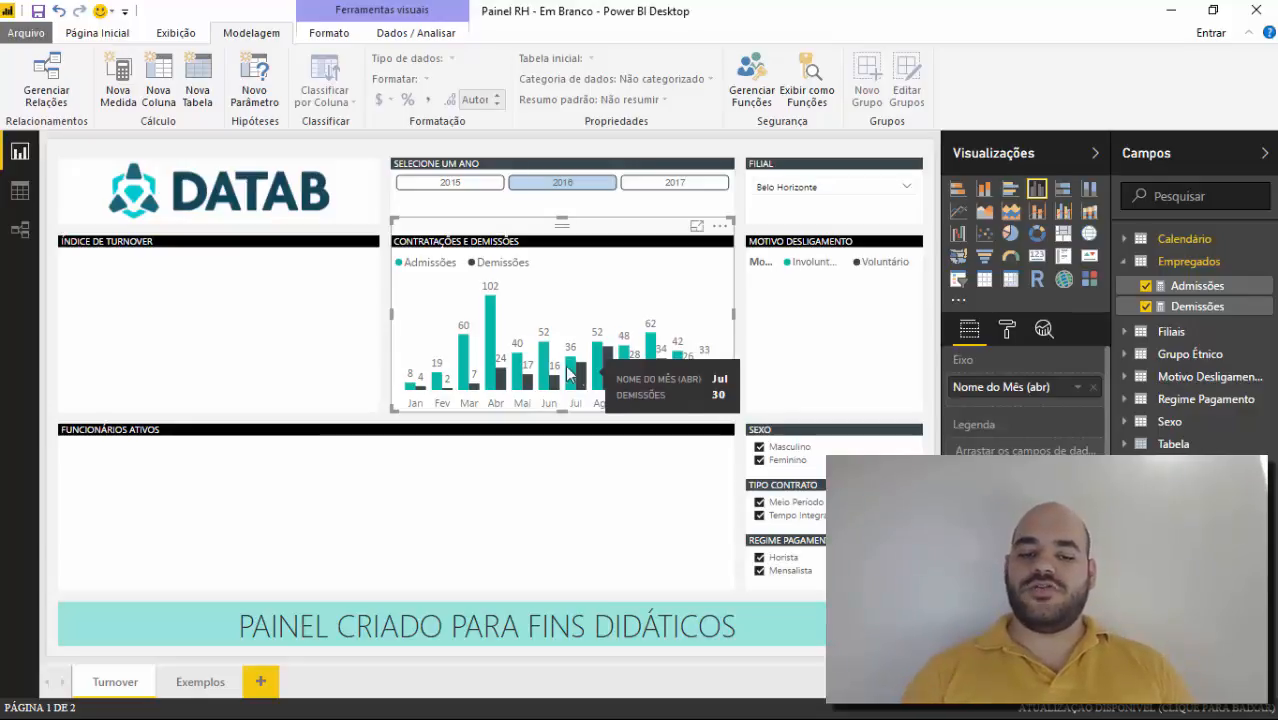
Step: Add a new report page and insert a matrix on it, enlarged to cover about half the page width
{"action": "left_click", "coordinate": [261, 684]}
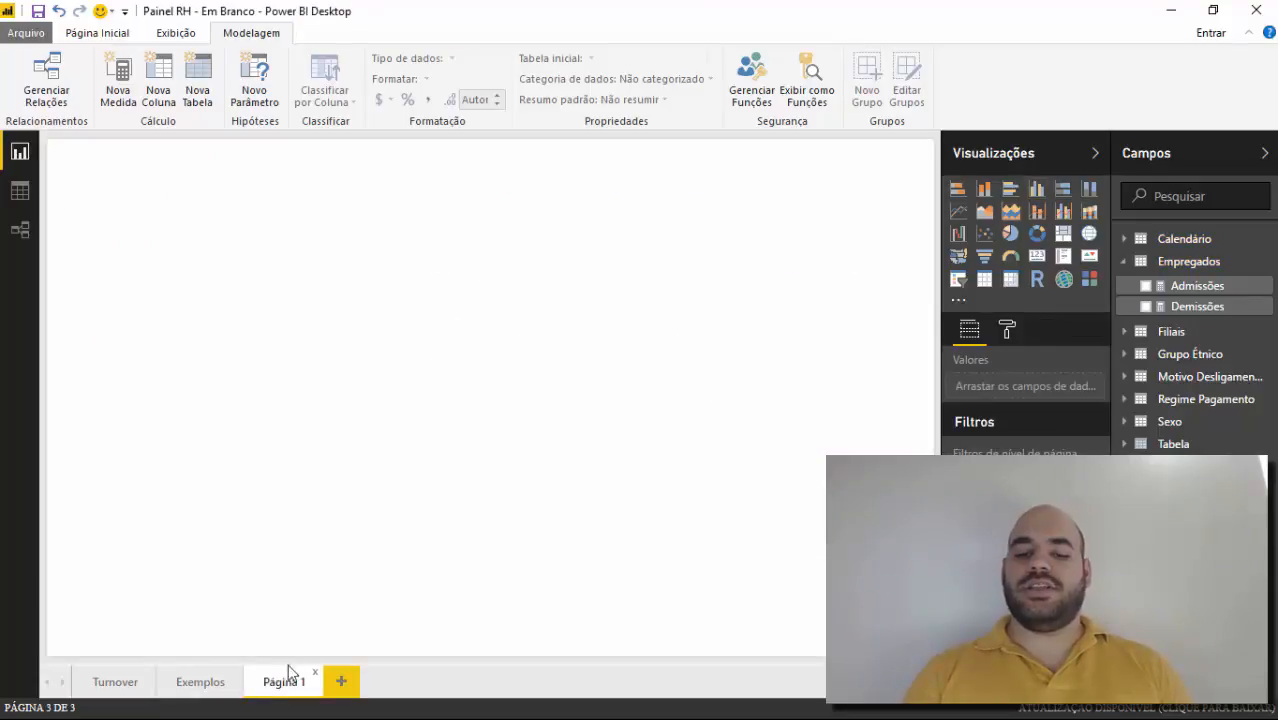
{"action": "left_click", "coordinate": [1011, 284]}
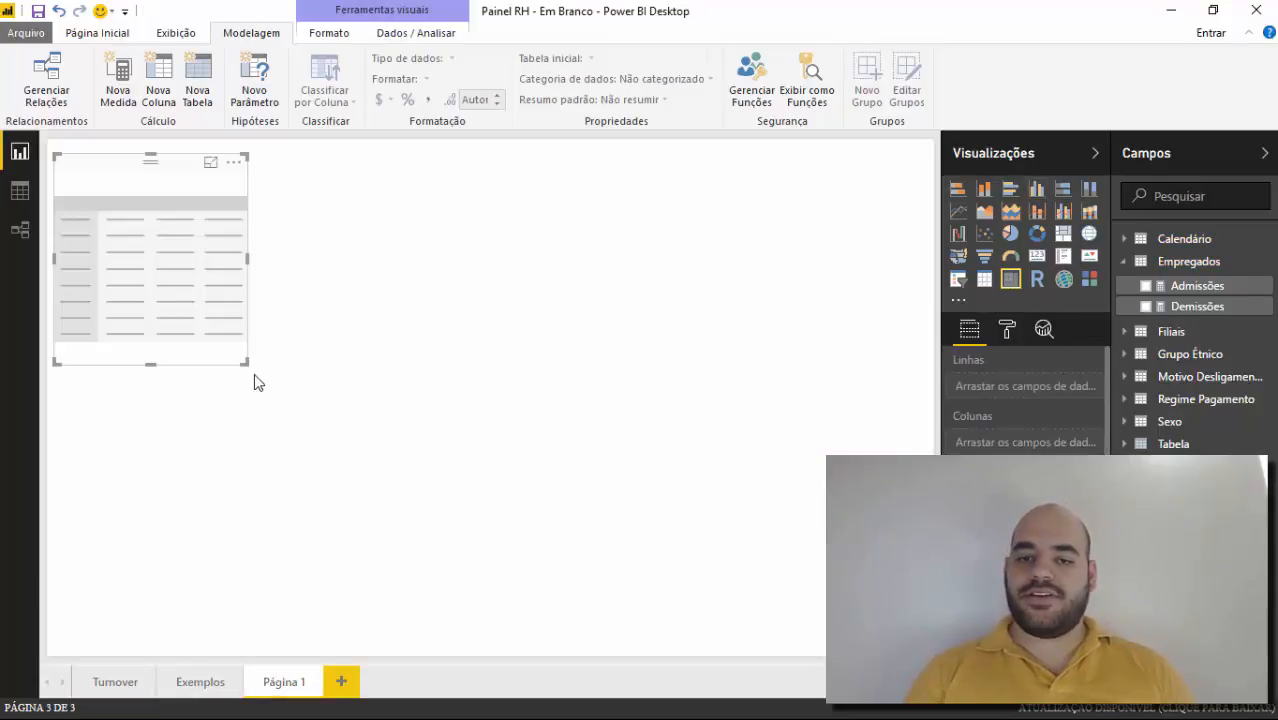
{"action": "left_click_drag", "start_coordinate": [245, 363], "coordinate": [532, 565]}
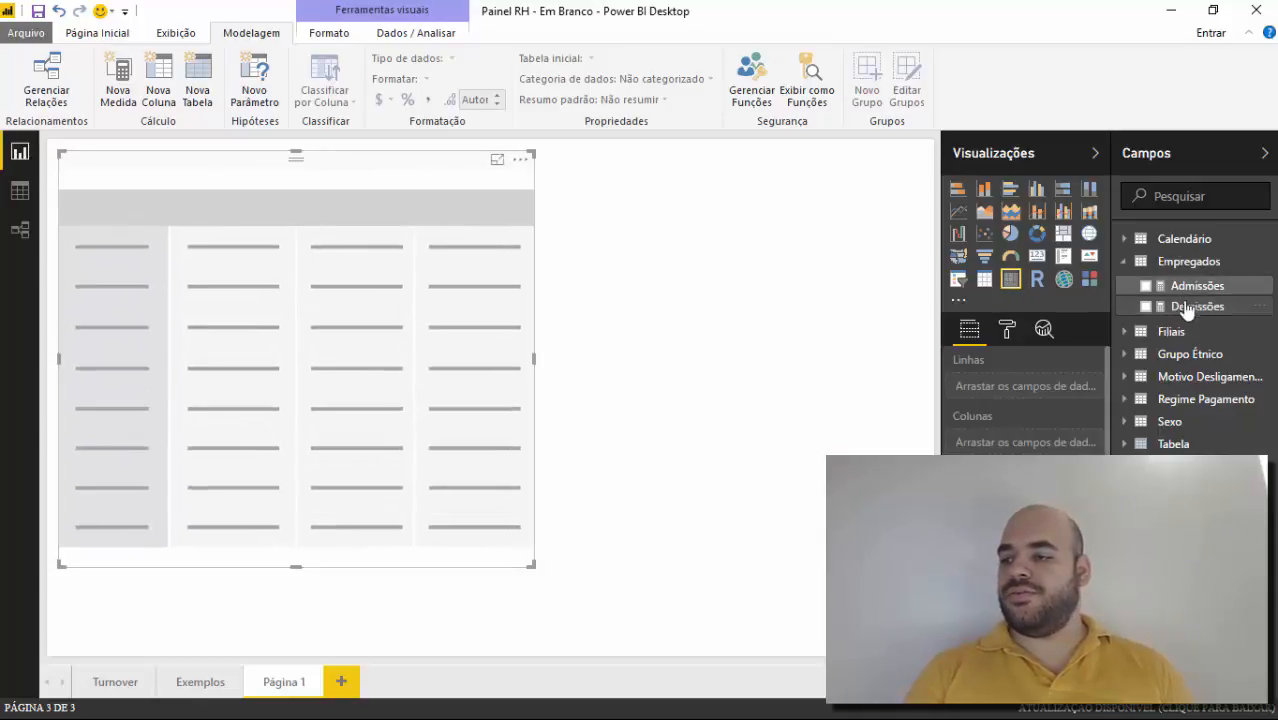
Step: Set Mês e Ano from the Calendário table as the matrix rows, and make the matrix wider and shorter
{"action": "left_click", "coordinate": [1124, 242]}
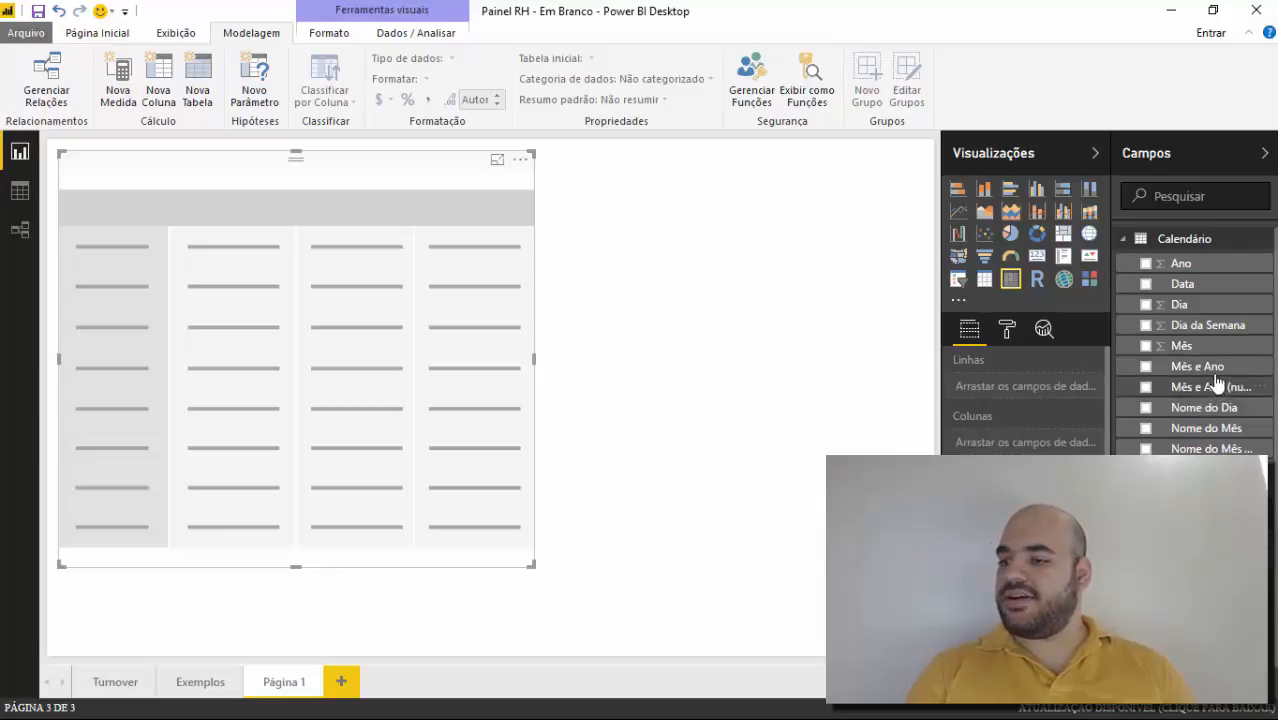
{"action": "left_click_drag", "start_coordinate": [1218, 378], "coordinate": [1015, 386]}
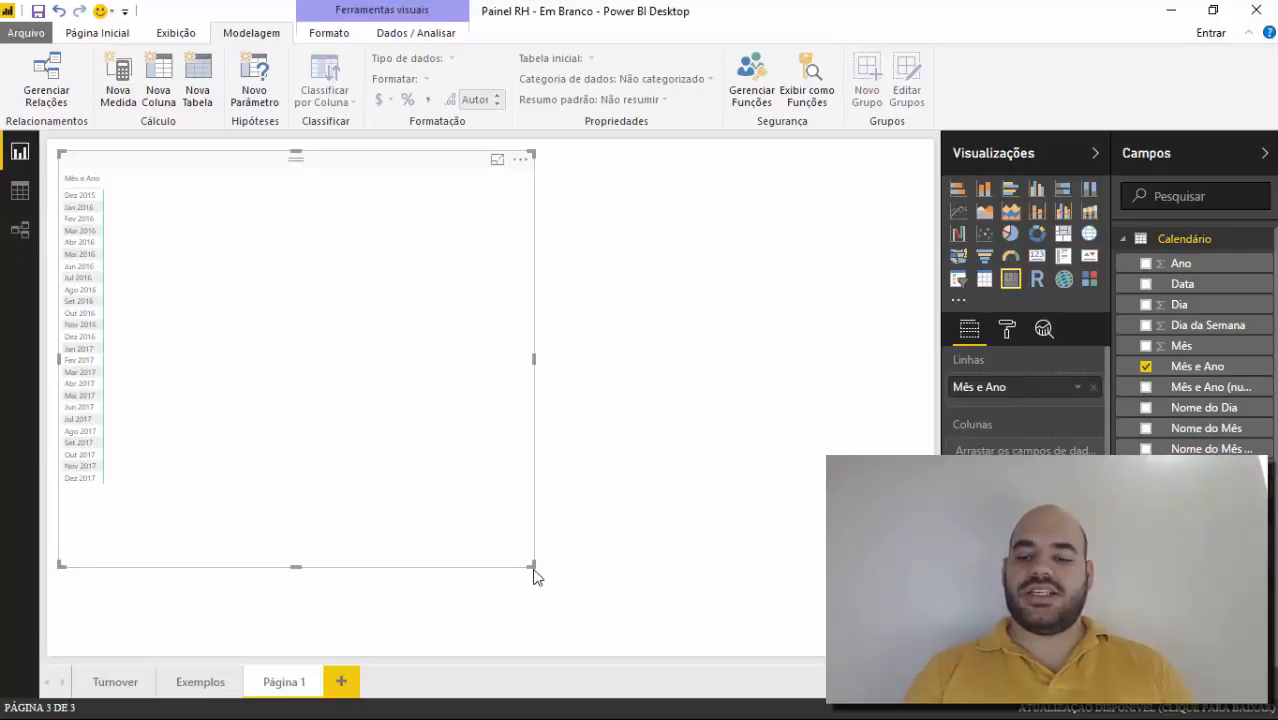
{"action": "left_click_drag", "start_coordinate": [533, 567], "coordinate": [645, 497]}
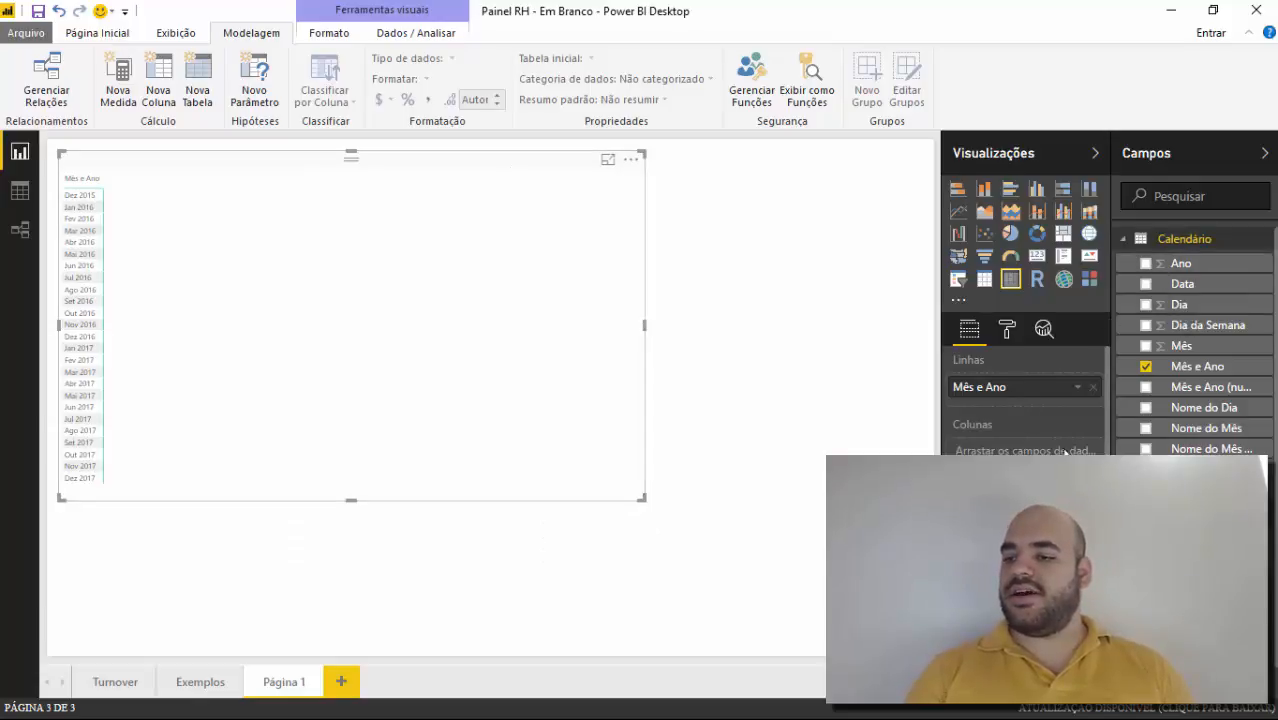
Step: Add the Admissões and Demissões measures as the matrix values, and collapse the Calendário table in the field list
{"action": "scroll", "coordinate": [1264, 391], "scroll_direction": "down", "scroll_amount": 1}
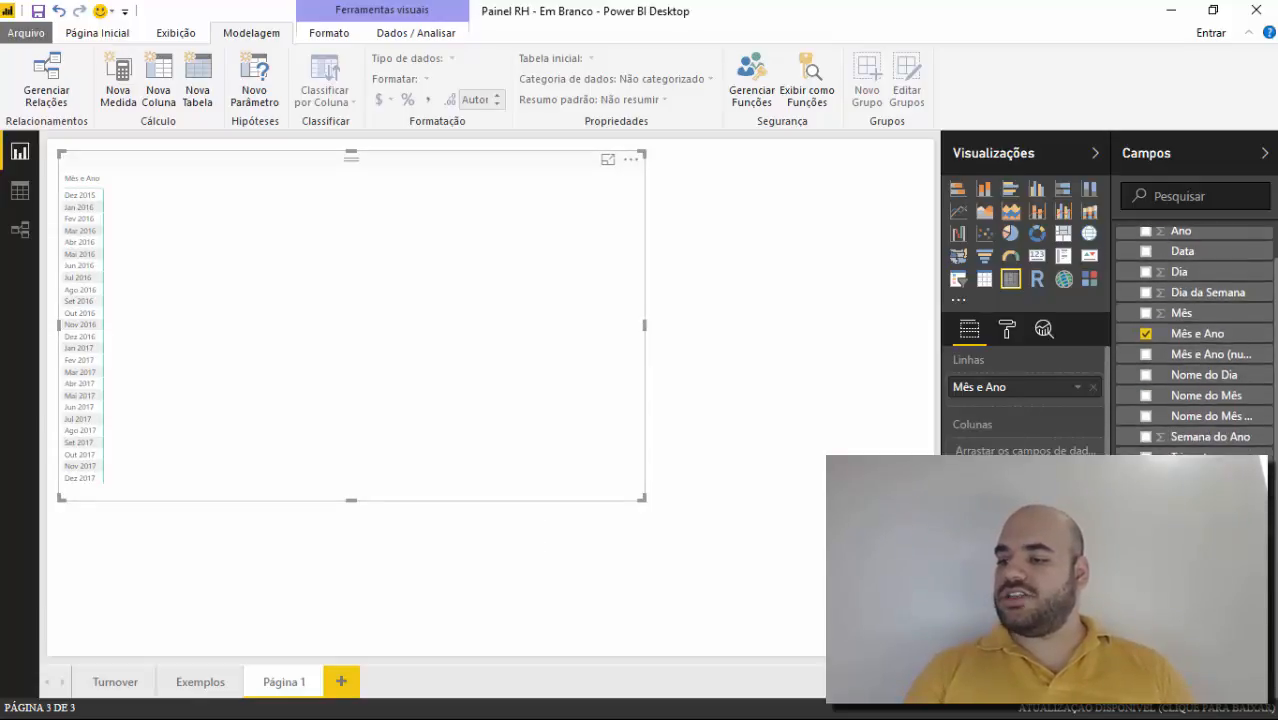
{"action": "left_click_drag", "start_coordinate": [1199, 540], "coordinate": [1029, 514]}
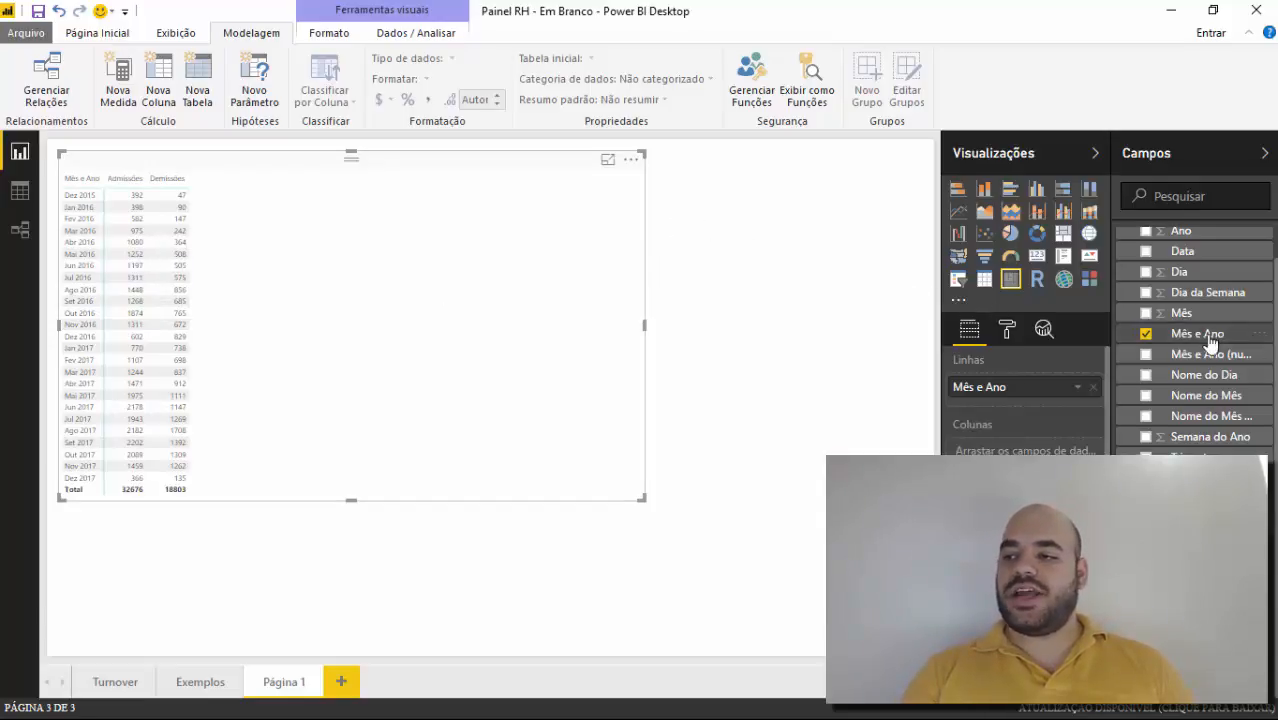
{"action": "scroll", "coordinate": [1210, 343], "scroll_direction": "up", "scroll_amount": 1}
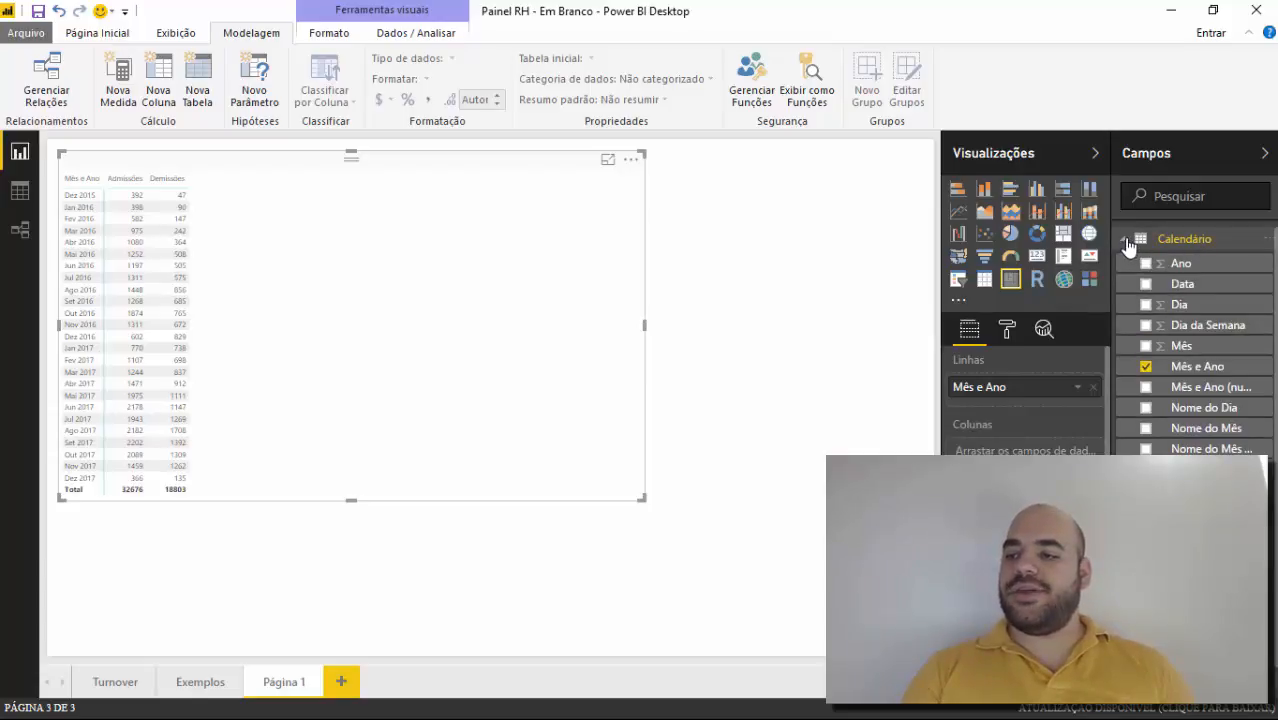
{"action": "left_click", "coordinate": [1140, 250]}
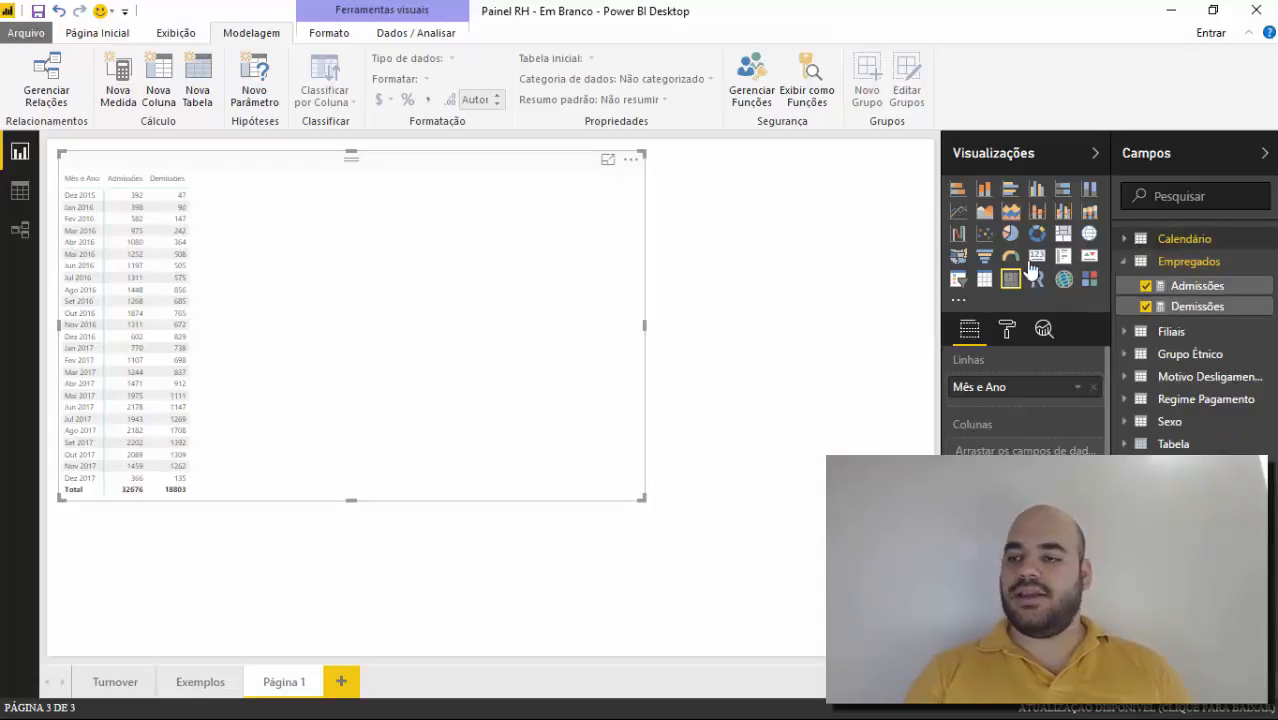
Step: Increase the text size of the matrix values in the visual's formatting options
{"action": "left_click", "coordinate": [1007, 329]}
{"action": "scroll", "coordinate": [1012, 450], "scroll_direction": "down", "scroll_amount": 3}
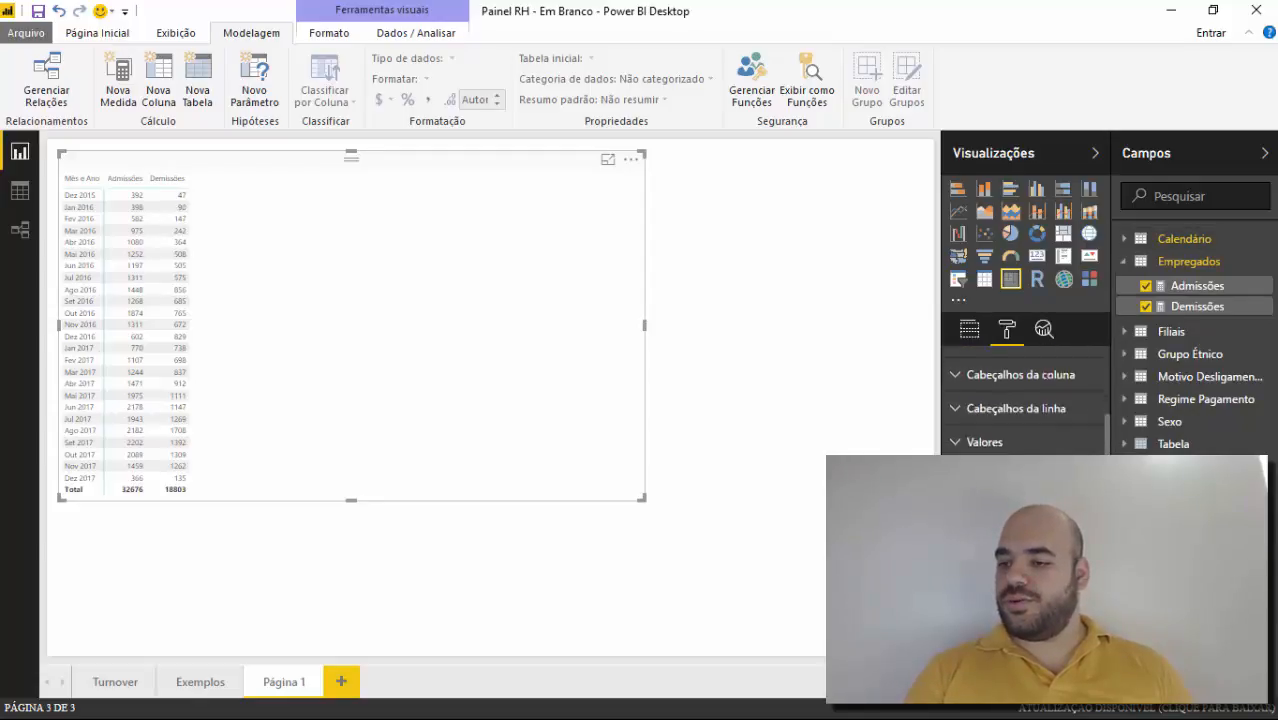
{"action": "scroll", "coordinate": [1012, 410], "scroll_direction": "up", "scroll_amount": 3}
{"action": "scroll", "coordinate": [1025, 400], "scroll_direction": "down", "scroll_amount": 3}
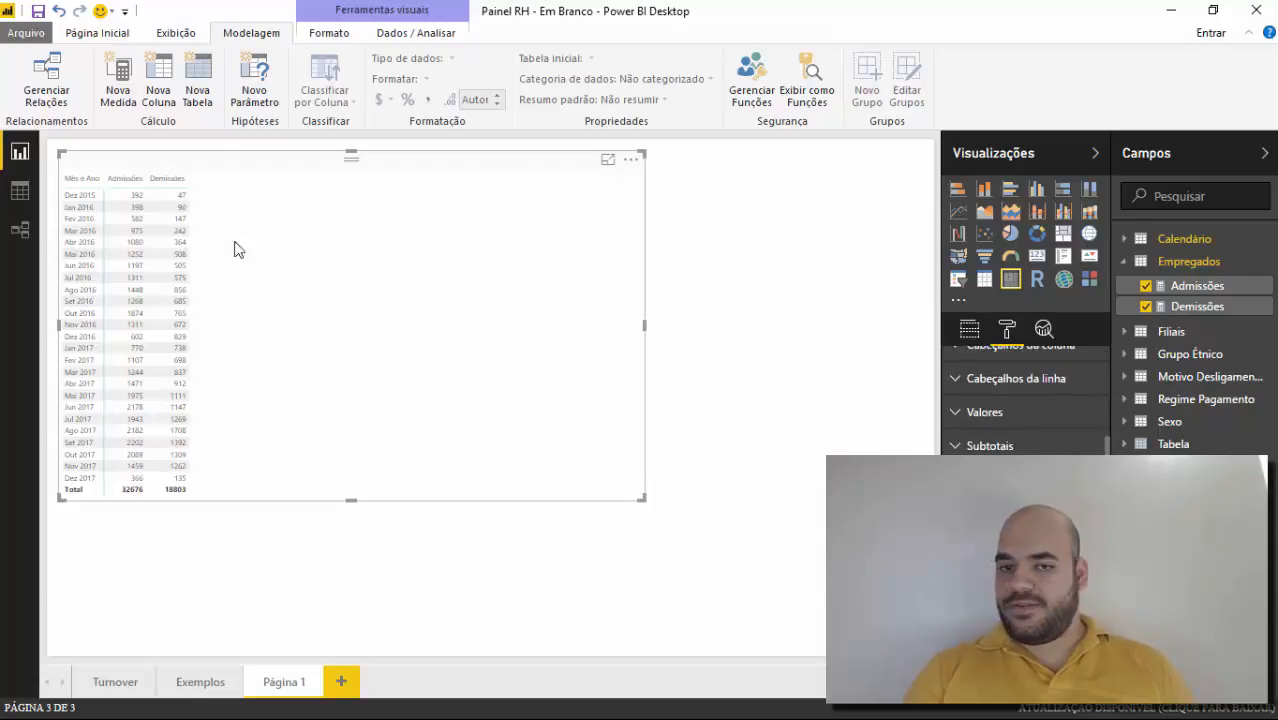
{"action": "scroll", "coordinate": [1003, 422], "scroll_direction": "up", "scroll_amount": 2}
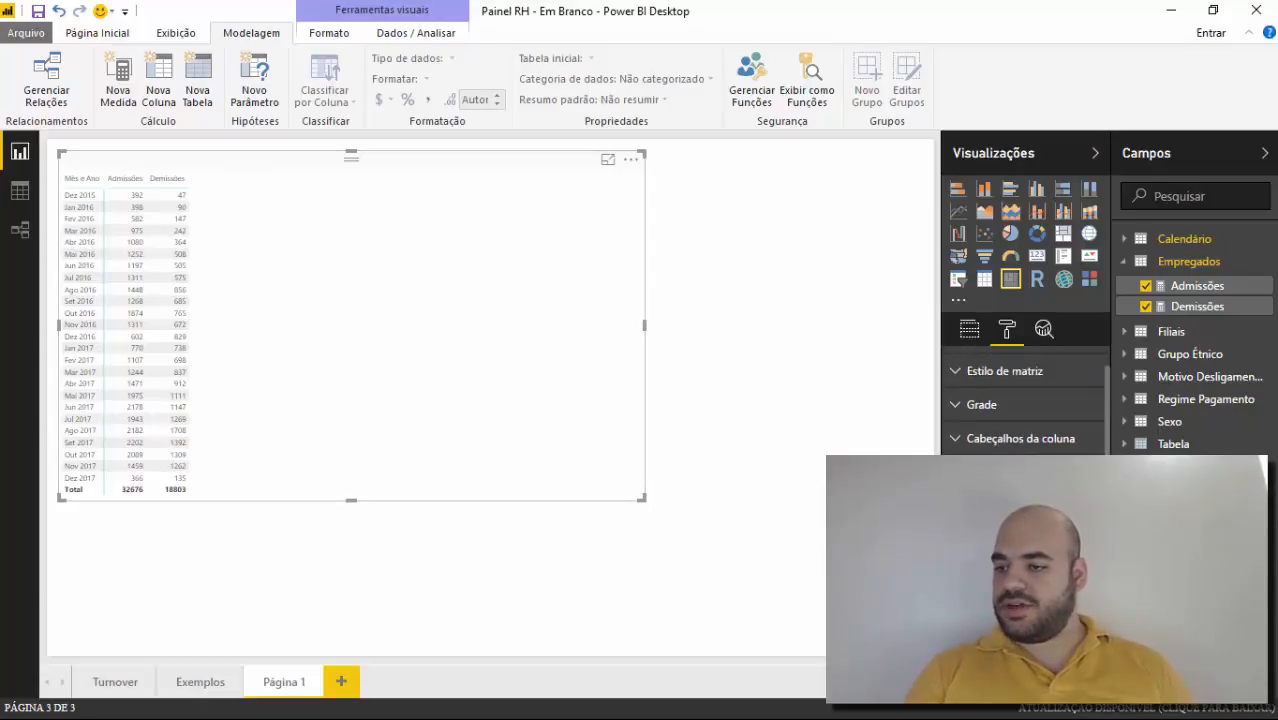
{"action": "left_click", "coordinate": [1000, 506]}
{"action": "scroll", "coordinate": [1000, 506], "scroll_direction": "down", "scroll_amount": 3}
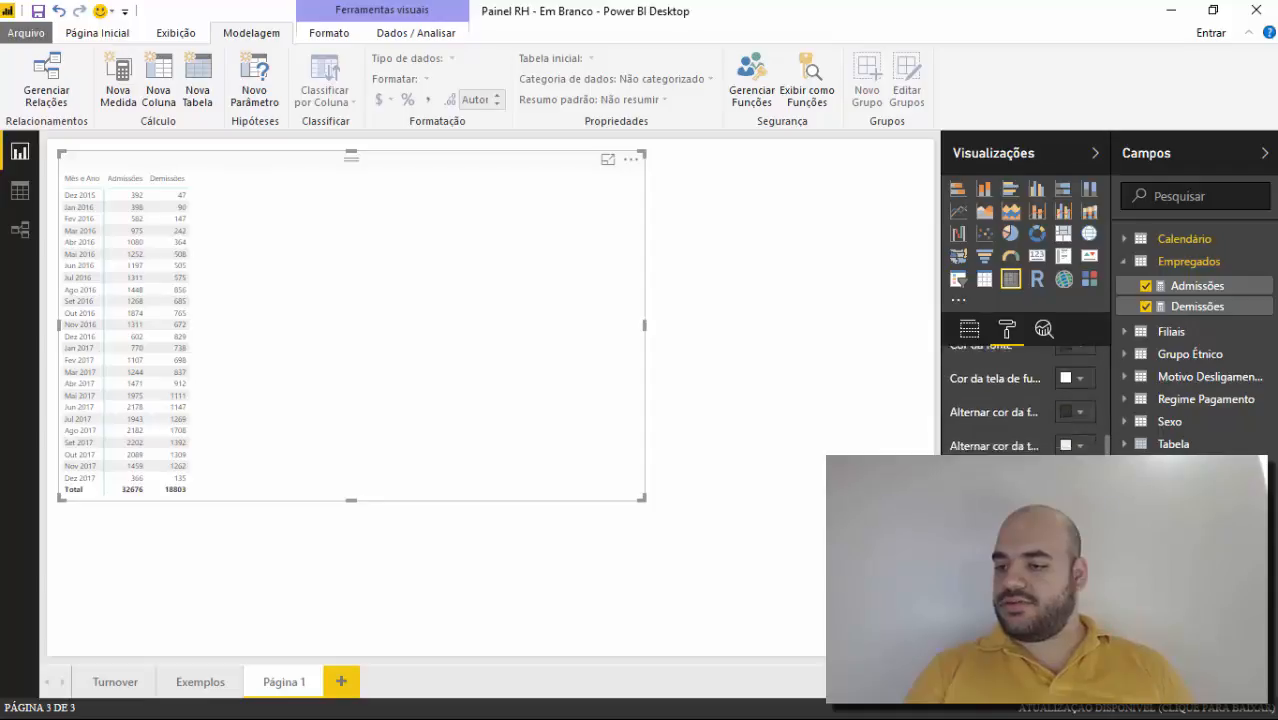
{"action": "left_click", "coordinate": [1088, 530]}
{"action": "left_click", "coordinate": [1088, 530]}
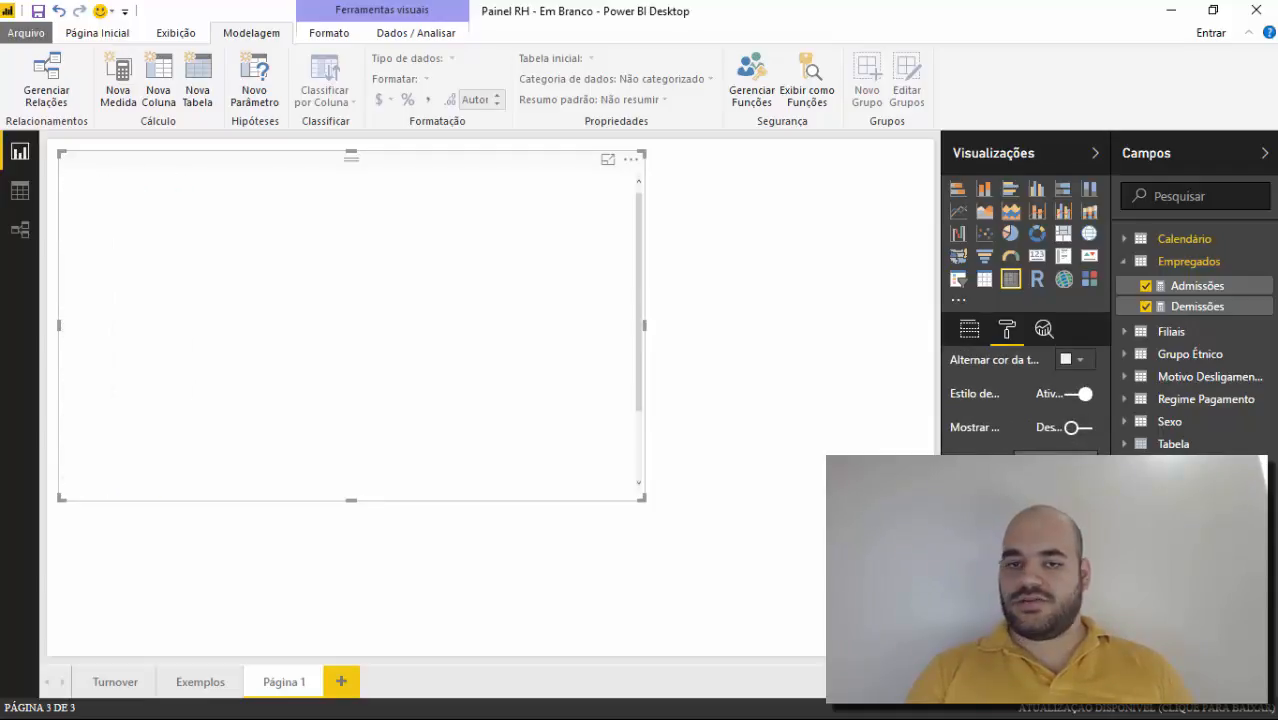
Step: Increase the text size of the matrix row headers
{"action": "scroll", "coordinate": [1025, 400], "scroll_direction": "up", "scroll_amount": 5}
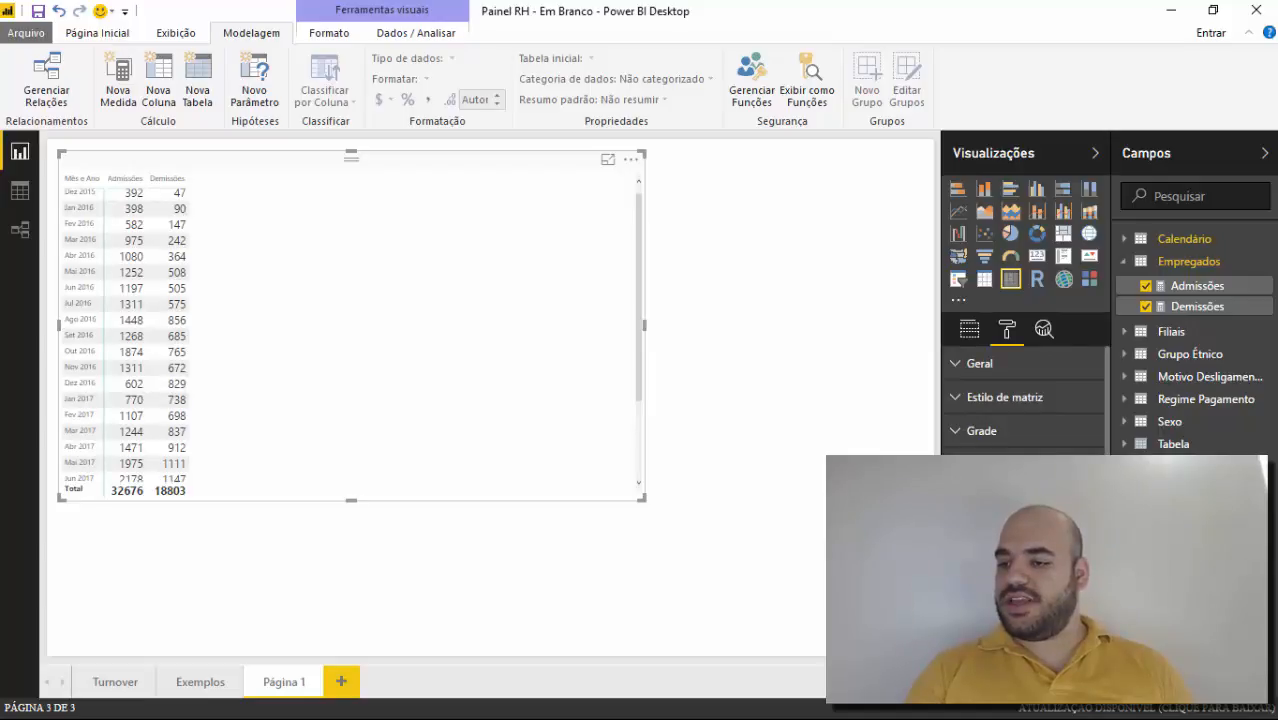
{"action": "scroll", "coordinate": [1025, 400], "scroll_direction": "down", "scroll_amount": 3}
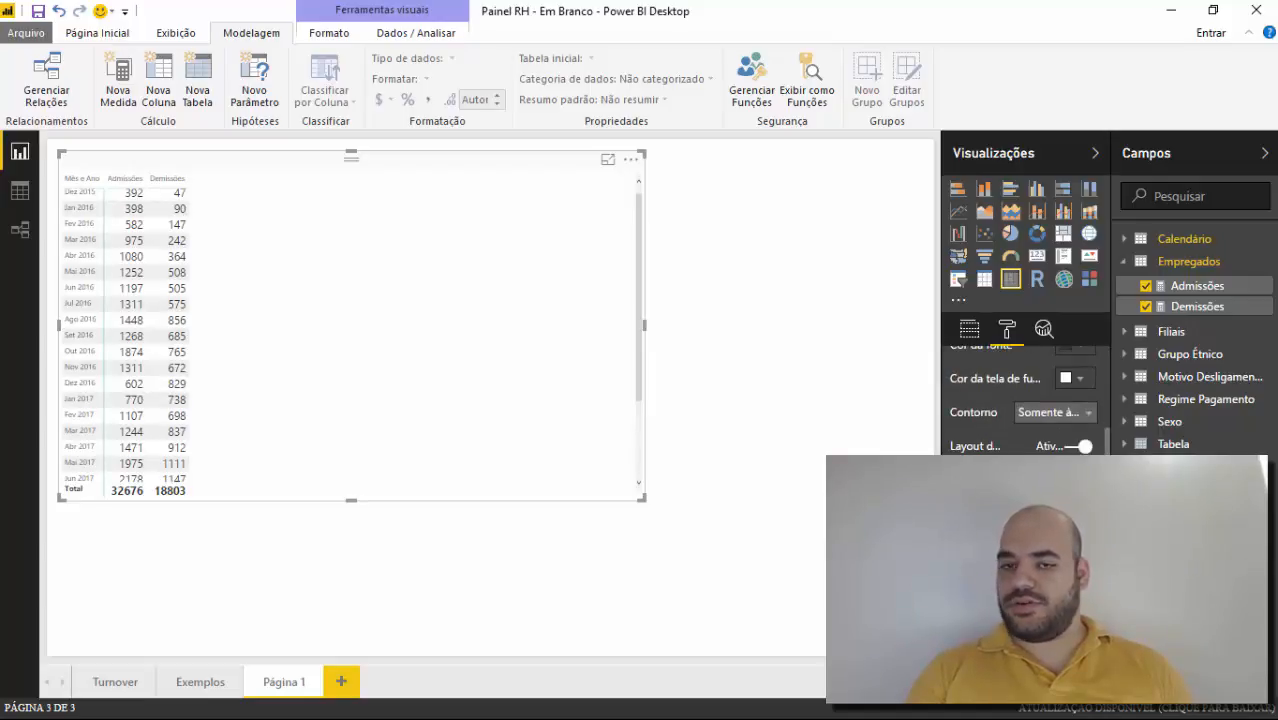
{"action": "left_click", "coordinate": [1088, 482]}
{"action": "left_click", "coordinate": [1088, 482]}
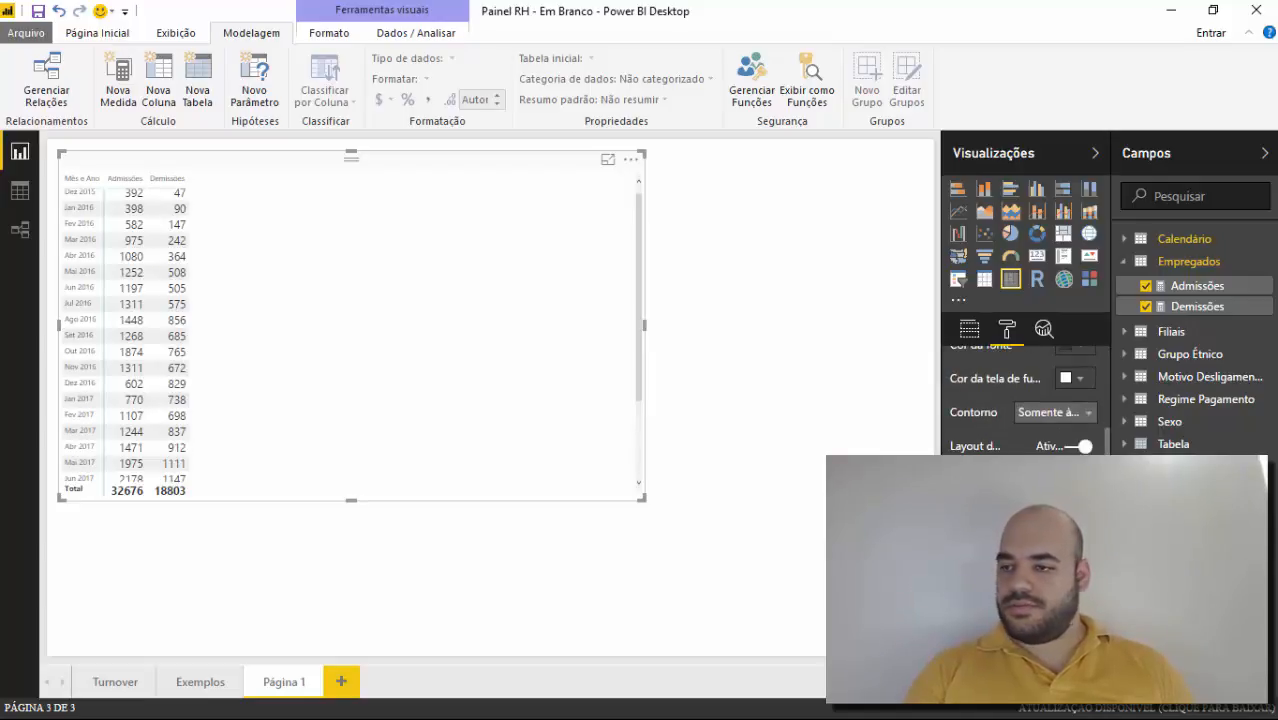
{"action": "left_click", "coordinate": [1088, 482]}
{"action": "left_click", "coordinate": [1088, 482]}
{"action": "left_click", "coordinate": [1088, 482]}
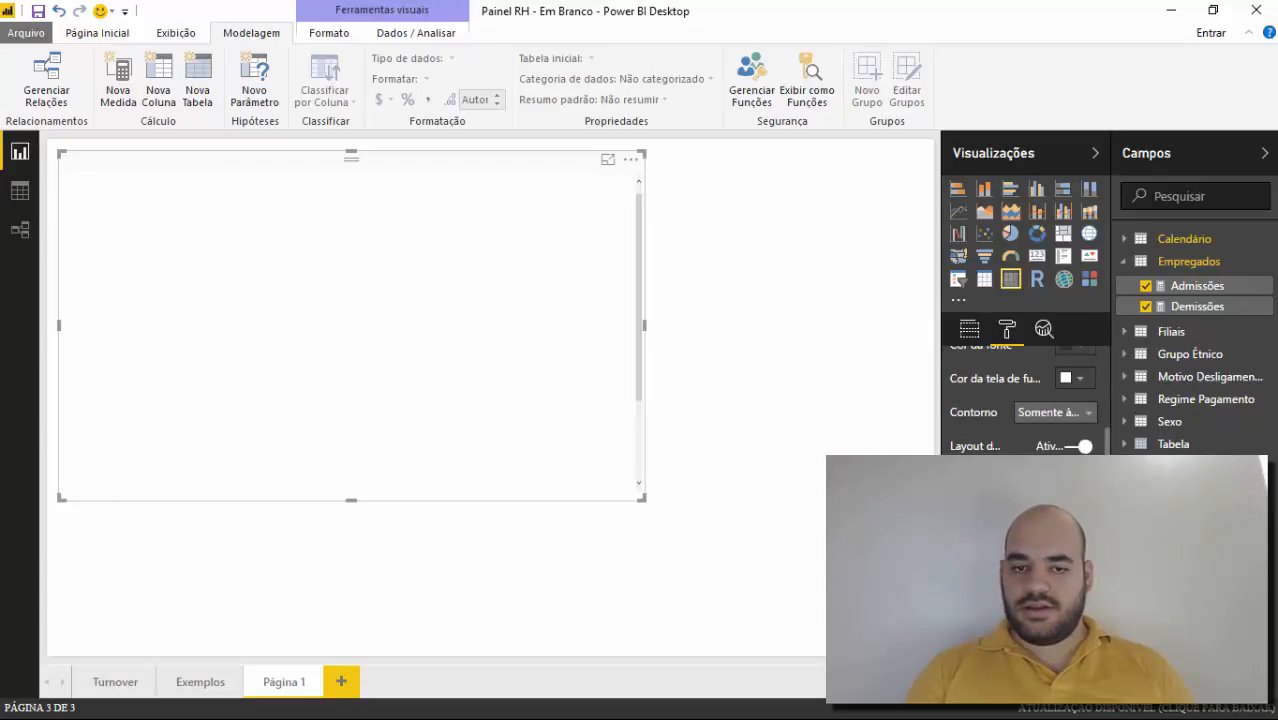
{"action": "left_click", "coordinate": [1088, 482]}
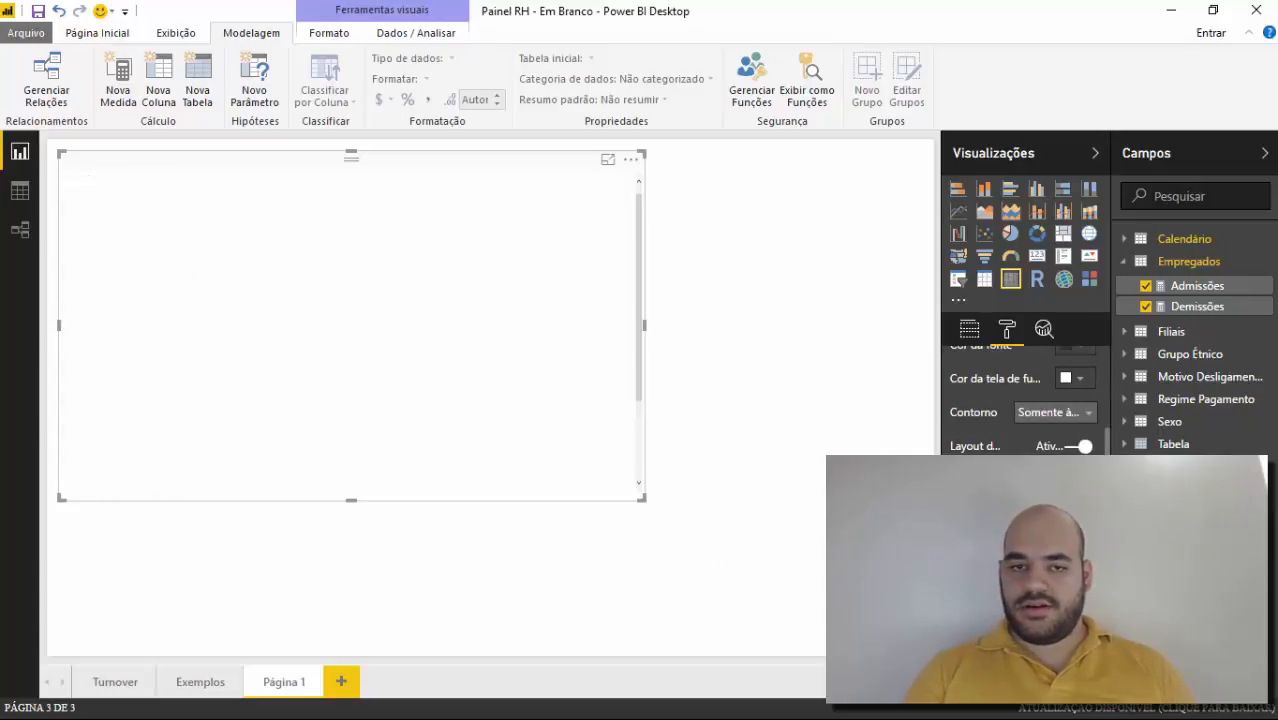
Step: Make the matrix narrower and taller, and collapse the row header formatting options
{"action": "left_click_drag", "start_coordinate": [644, 498], "coordinate": [511, 577]}
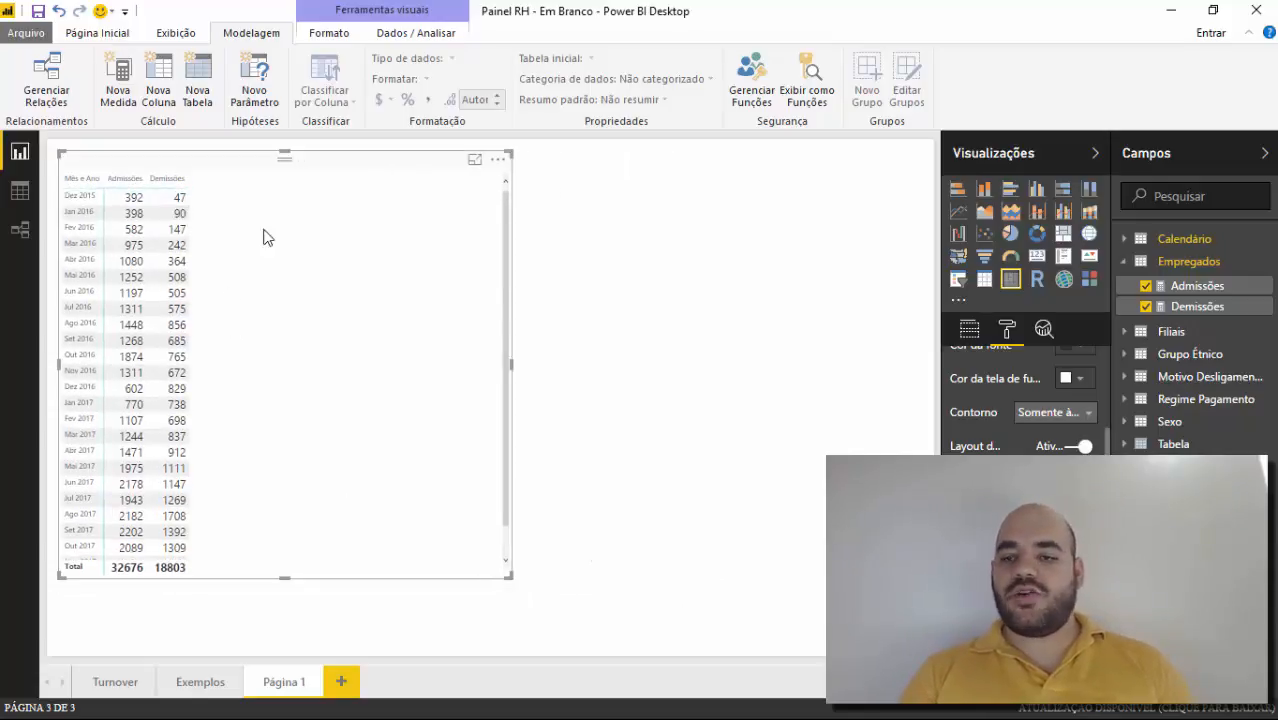
{"action": "scroll", "coordinate": [978, 404], "scroll_direction": "up", "scroll_amount": 3}
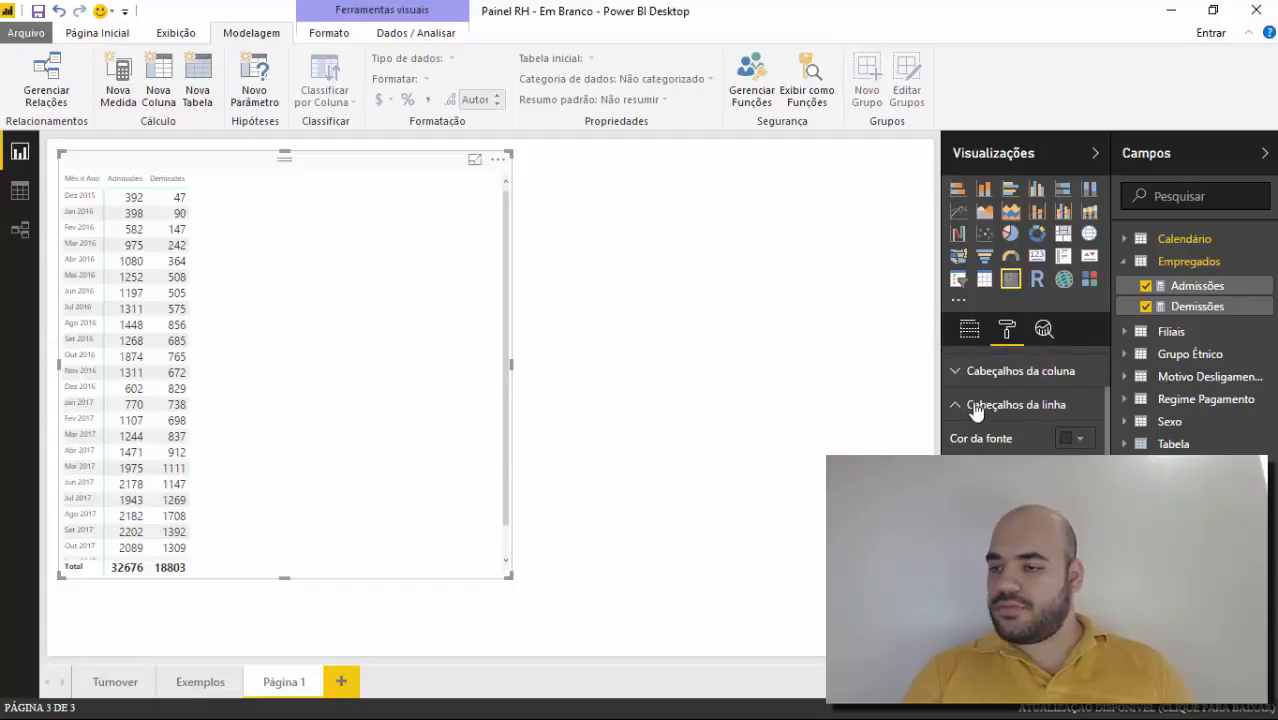
{"action": "left_click", "coordinate": [974, 405]}
{"action": "scroll", "coordinate": [1013, 450], "scroll_direction": "up", "scroll_amount": 3}
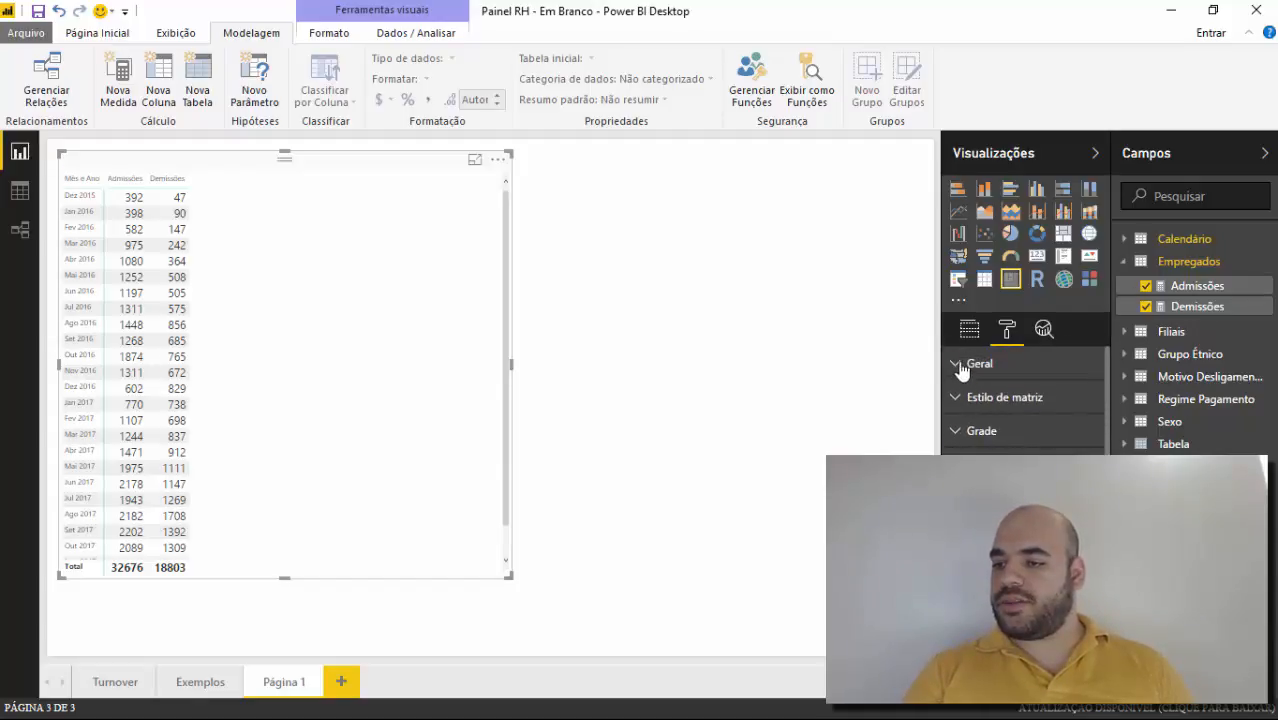
Step: Create a new measure in the Empregados table and name it Funcionários Ativos
{"action": "right_click", "coordinate": [1190, 262]}
{"action": "left_click", "coordinate": [1141, 279]}
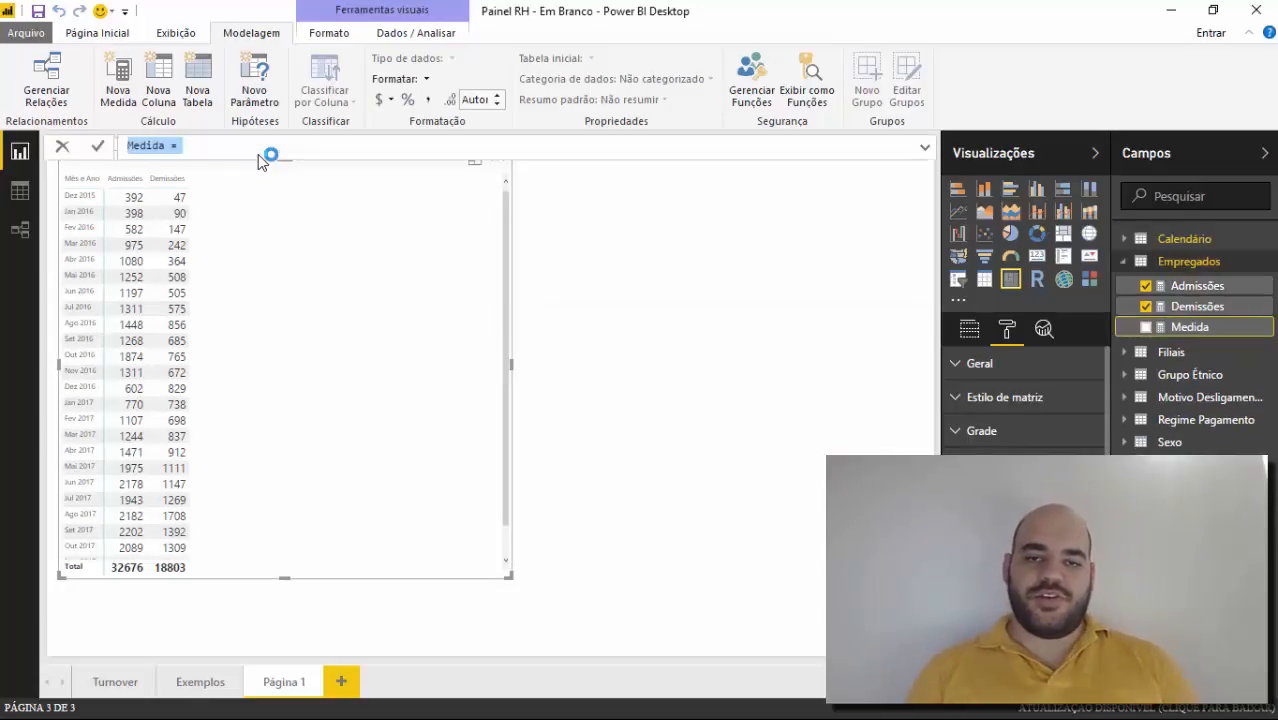
{"action": "type", "text": "Tu"}
{"action": "key", "text": "BackSpace"}
{"action": "key", "text": "BackSpace"}
{"action": "type", "text": "Funci"}
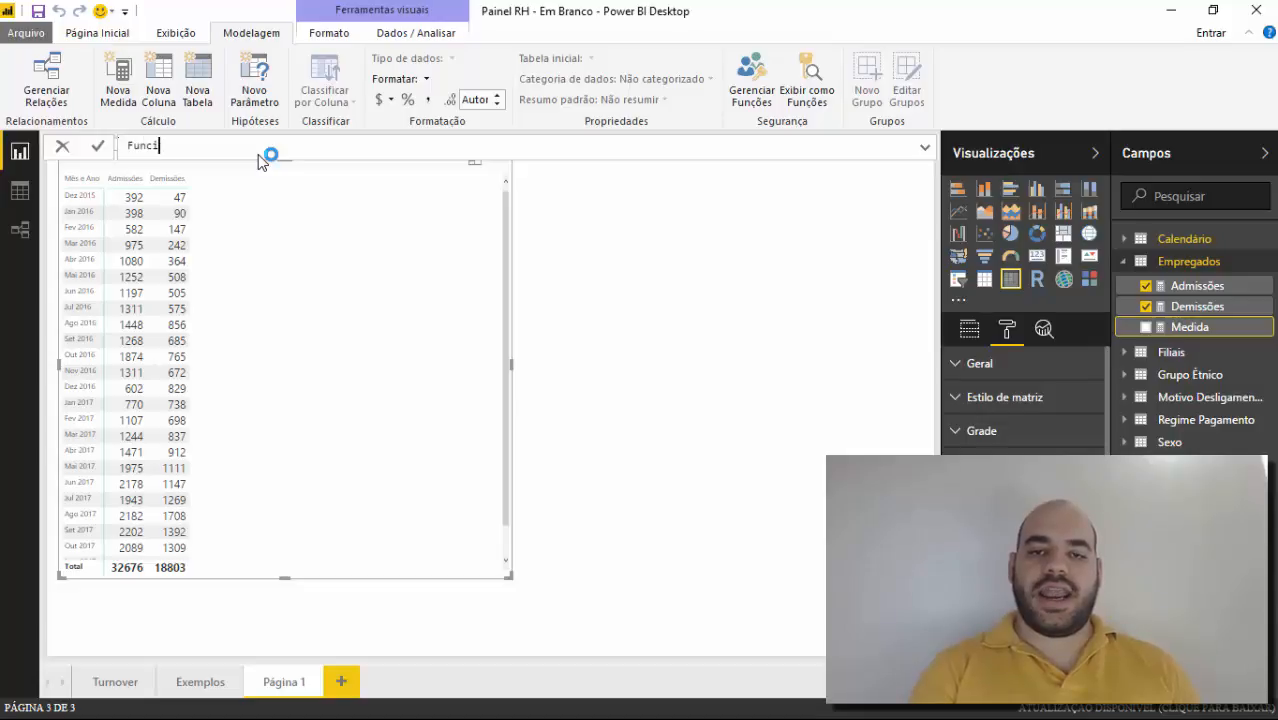
{"action": "type", "text": "oona"}
{"action": "key", "text": "BackSpace"}
{"action": "key", "text": "BackSpace"}
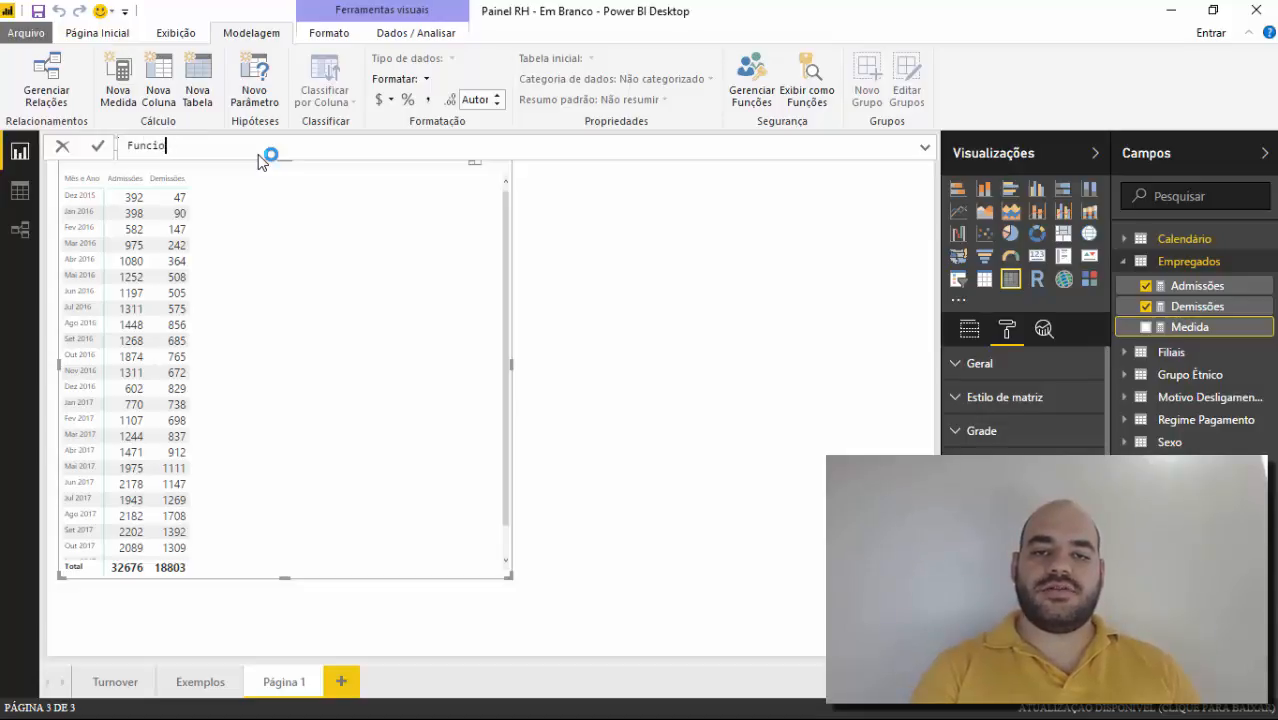
{"action": "type", "text": "nários Ativos"}
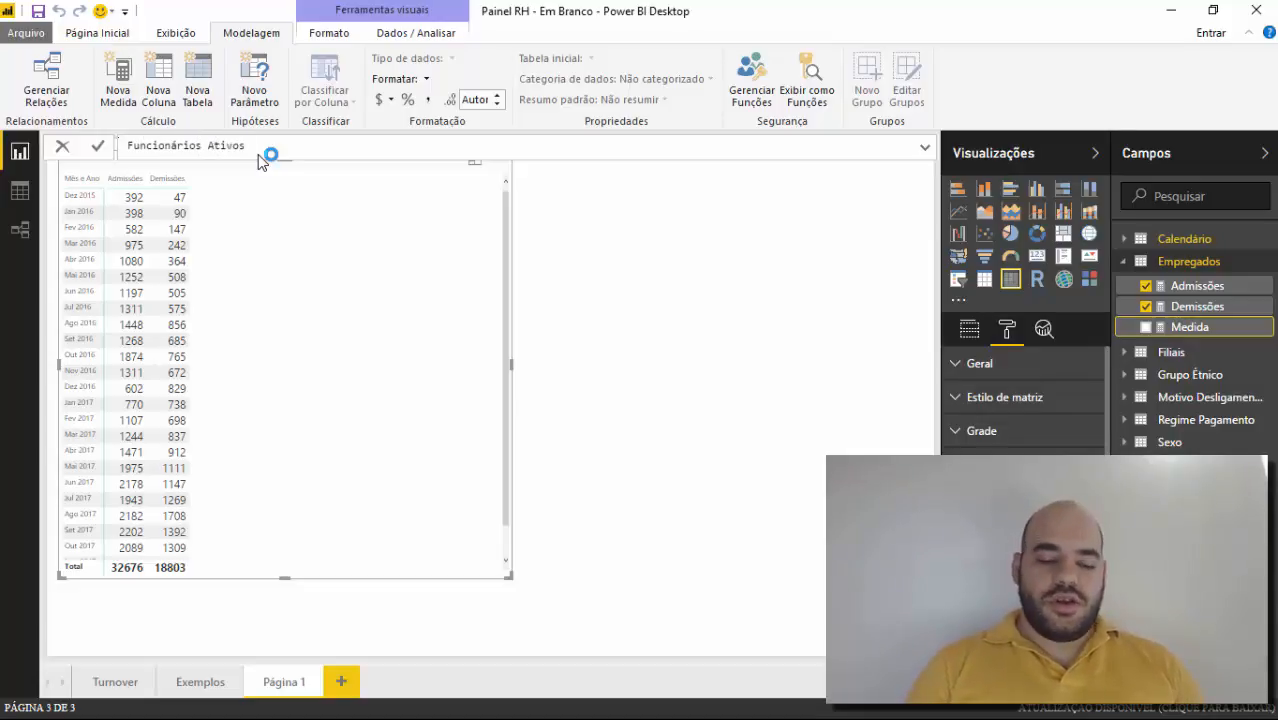
{"action": "type", "text": " = "}
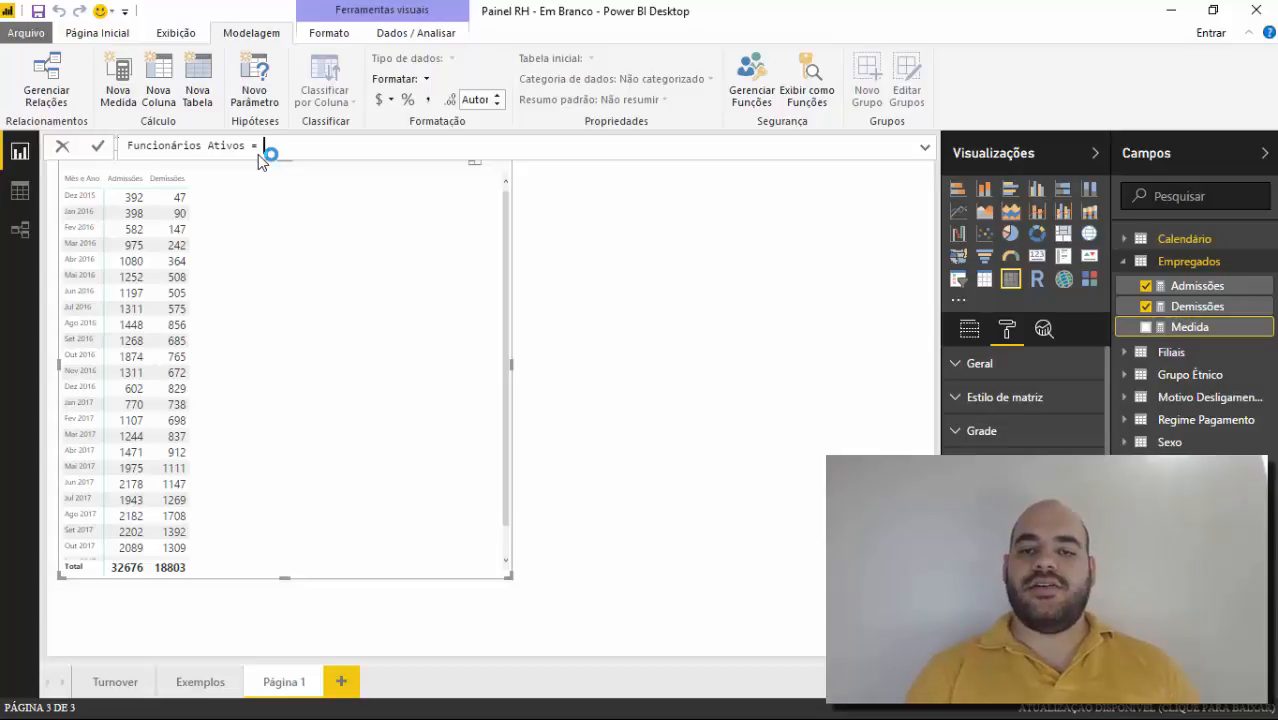
Step: Begin the Funcionários Ativos formula with CALCULATE([Admissões]; using the Admissões measure as the expression
{"action": "type", "text": "CALCULATE("}
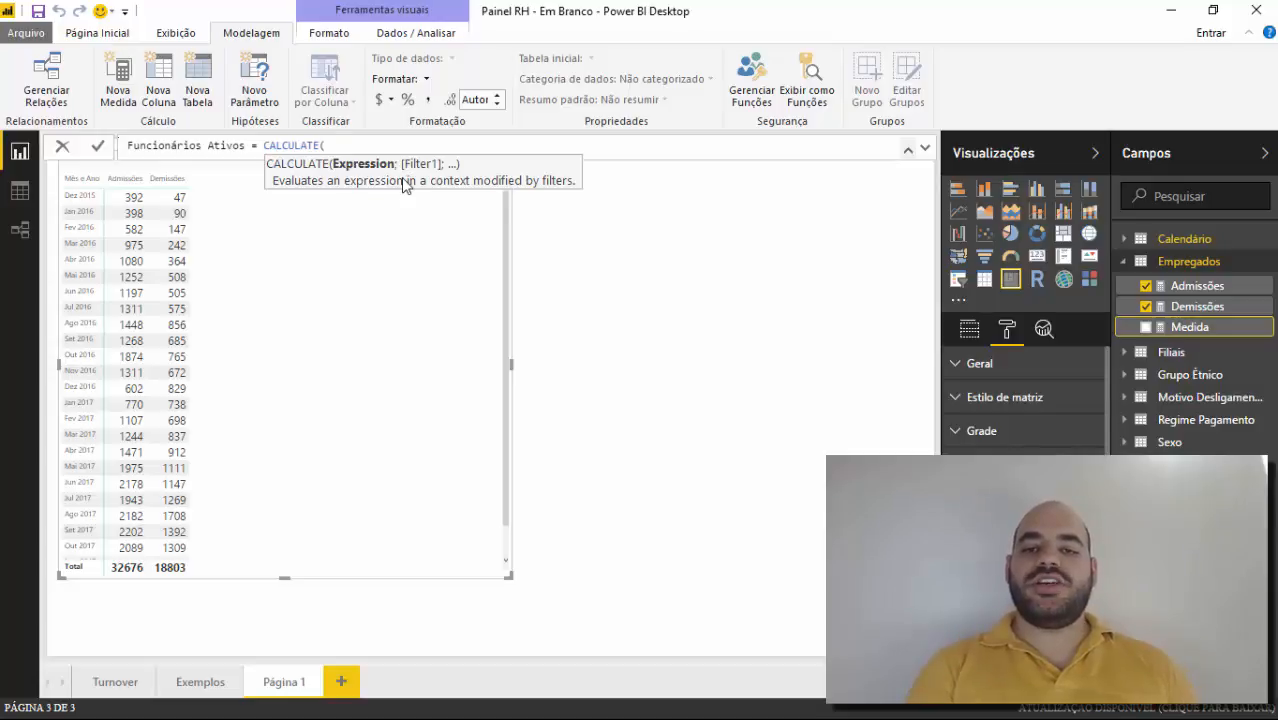
{"action": "type", "text": "Ad"}
{"action": "key", "text": "Down"}
{"action": "key", "text": "Down"}
{"action": "key", "text": "Down"}
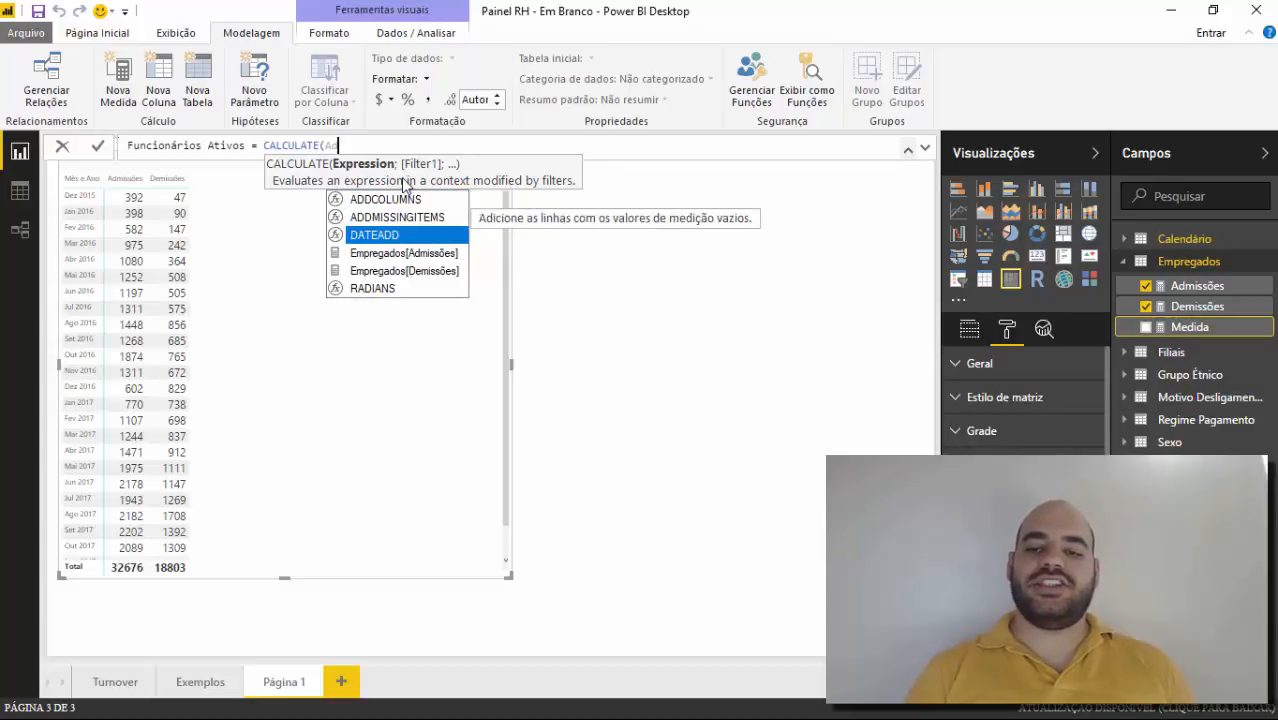
{"action": "key", "text": "BackSpace"}
{"action": "type", "text": "dm"}
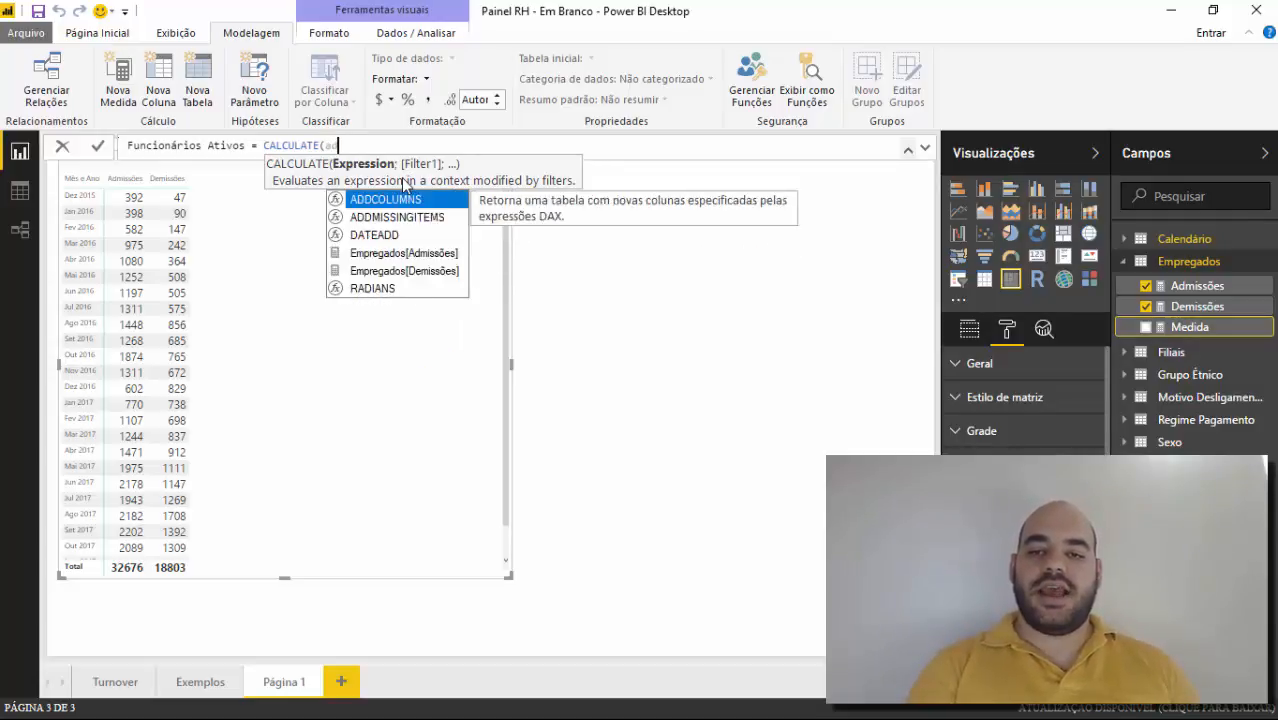
{"action": "key", "text": "Tab"}
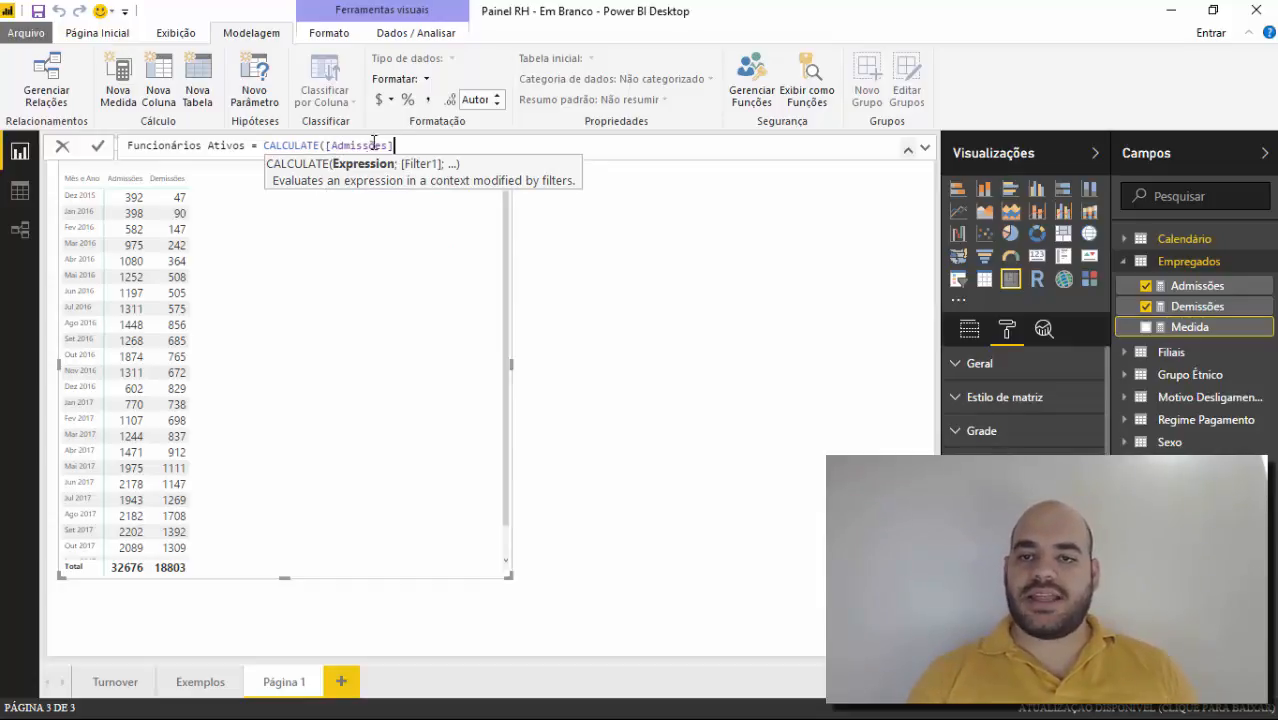
{"action": "type", "text": ";"}
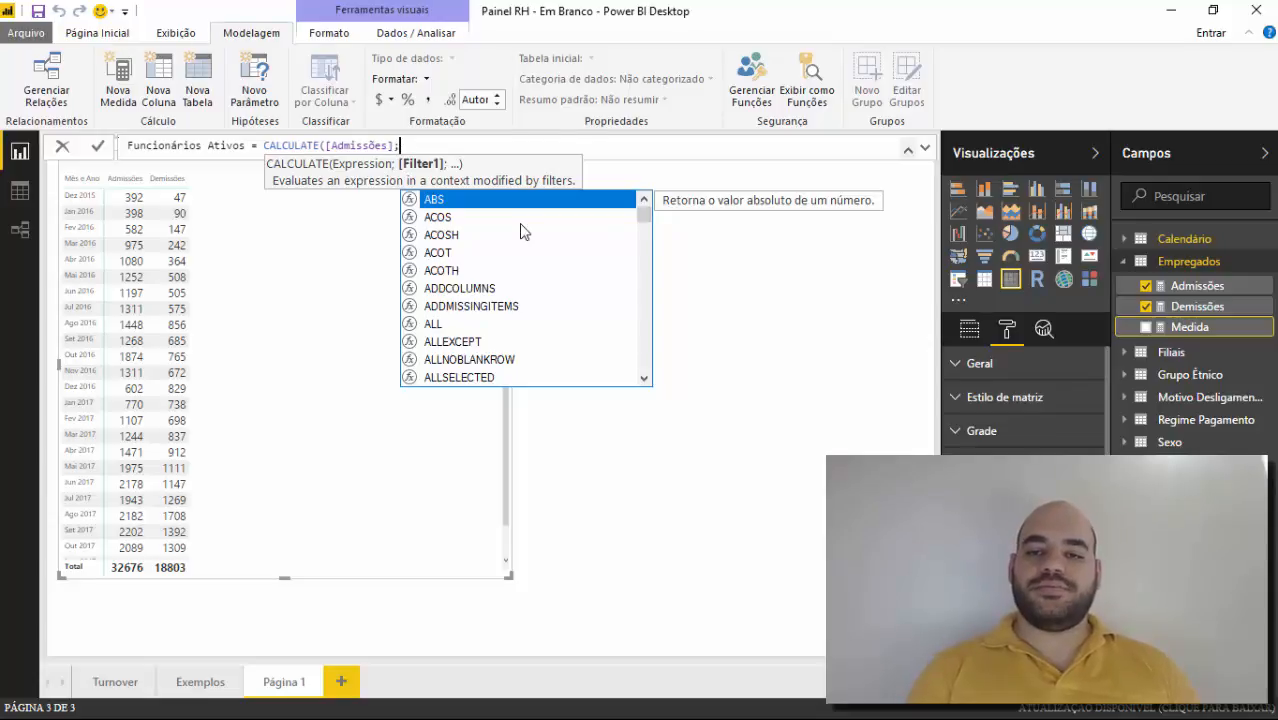
Step: Start a second line in the formula after [Admissões]; and remove the unwanted ABS function from it
{"action": "key", "text": "shift+Return"}
{"action": "type", "text": "ABS("}
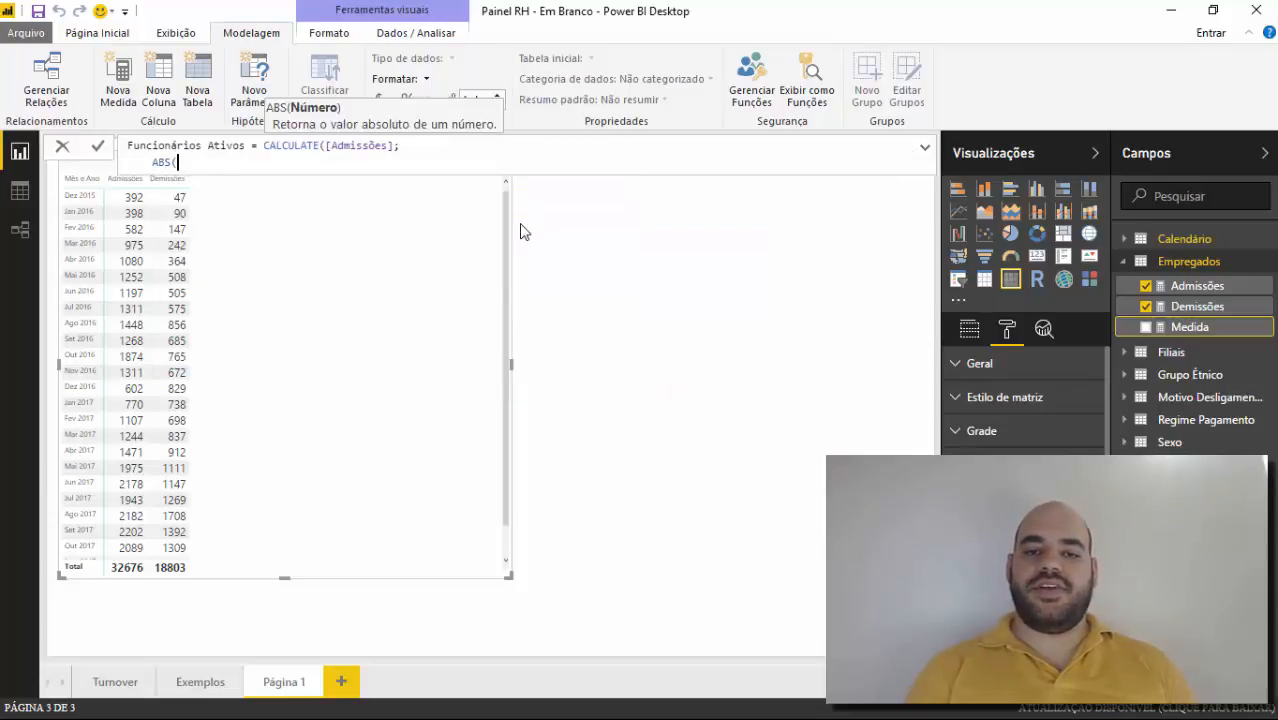
{"action": "key", "text": "BackSpace"}
{"action": "key", "text": "BackSpace"}
{"action": "key", "text": "BackSpace"}
{"action": "key", "text": "BackSpace"}
{"action": "key", "text": "Tab"}
{"action": "key", "text": "BackSpace"}
{"action": "key", "text": "BackSpace"}
{"action": "key", "text": "BackSpace"}
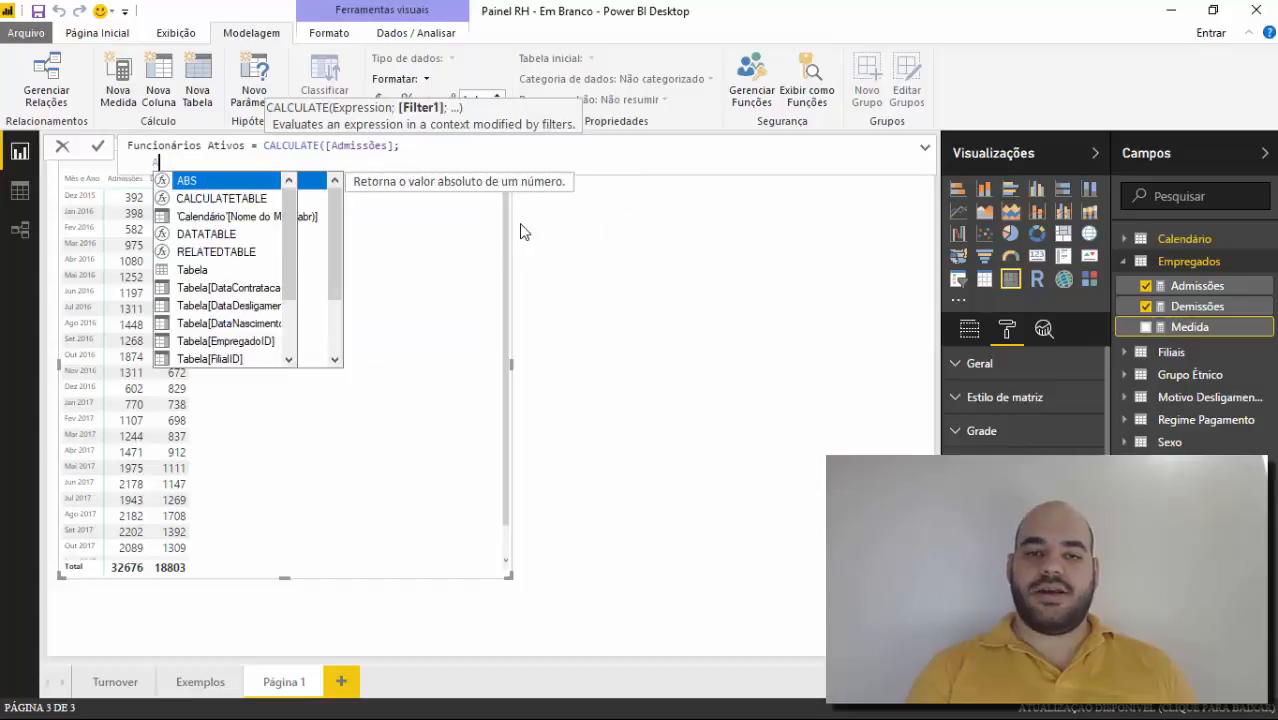
{"action": "key", "text": "BackSpace"}
{"action": "key", "text": "BackSpace"}
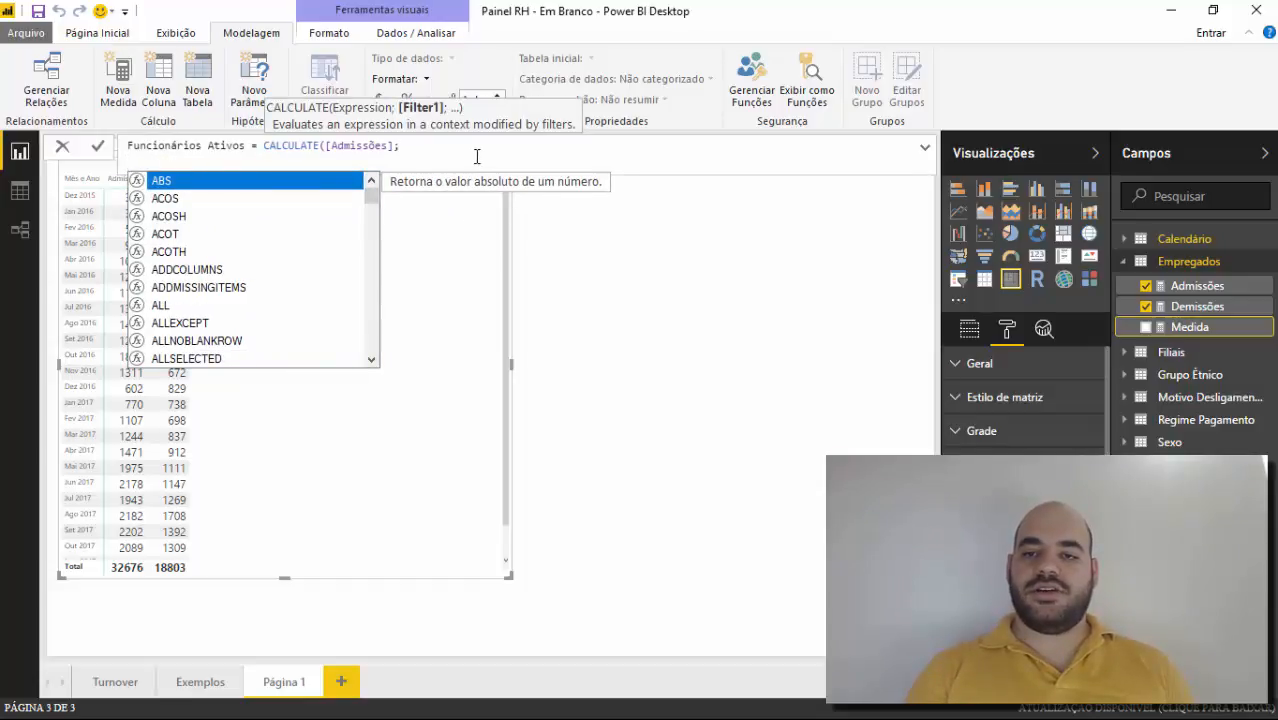
Step: Indent the formula's second line to align under CALCULATE, clearing the stray ABS text at its start
{"action": "key", "text": "Tab"}
{"action": "key", "text": "Tab"}
{"action": "key", "text": "Tab"}
{"action": "key", "text": "Tab"}
{"action": "key", "text": "Tab"}
{"action": "key", "text": "Tab"}
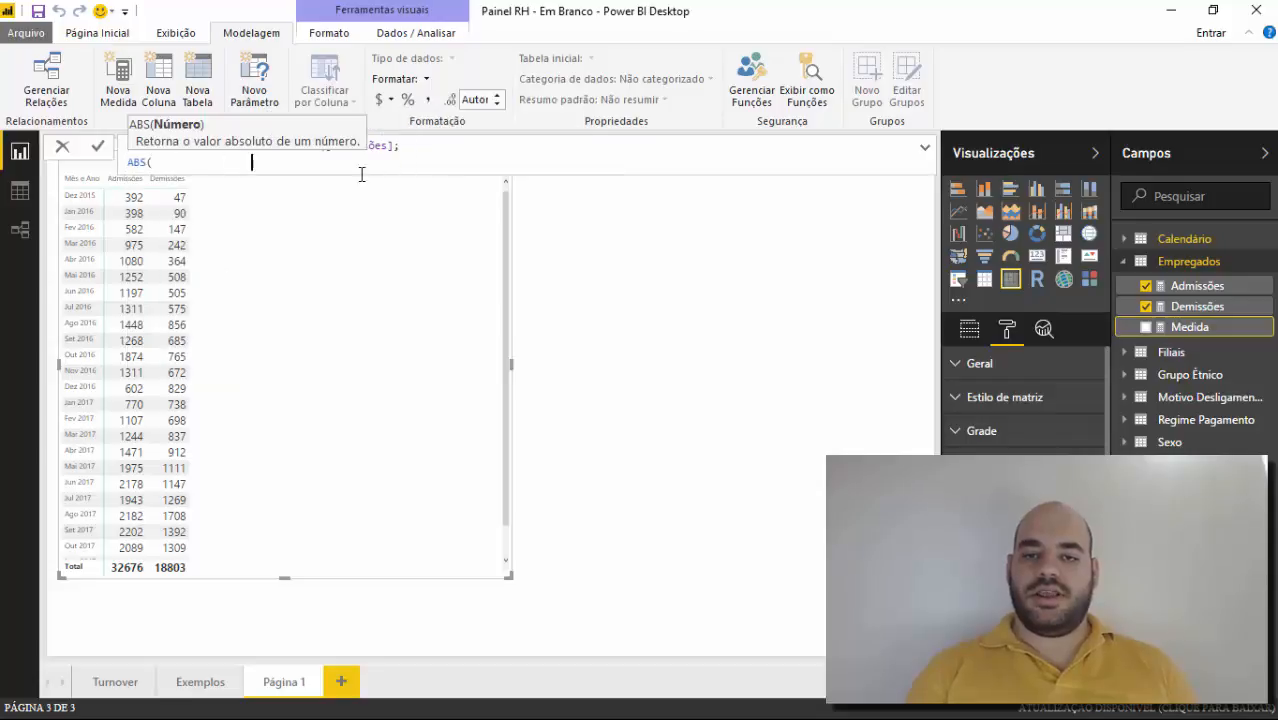
{"action": "key", "text": "BackSpace"}
{"action": "key", "text": "BackSpace"}
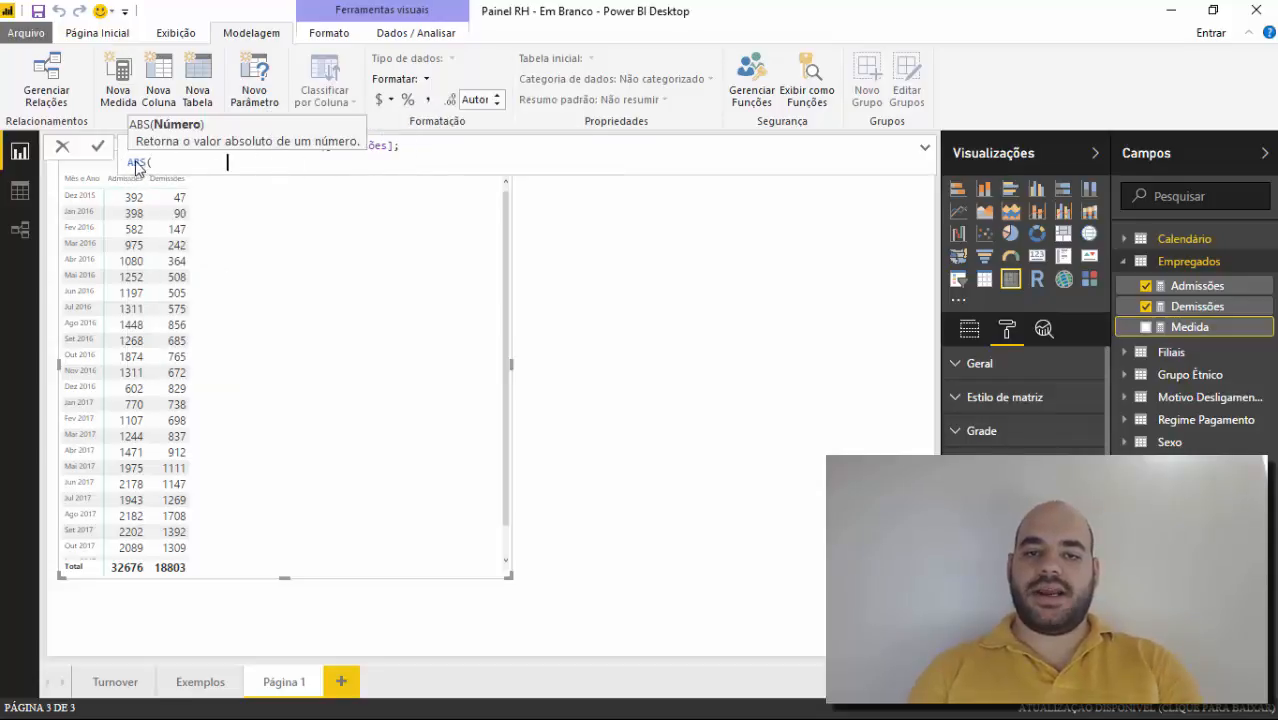
{"action": "left_click", "coordinate": [154, 163]}
{"action": "key", "text": "BackSpace"}
{"action": "key", "text": "BackSpace"}
{"action": "key", "text": "BackSpace"}
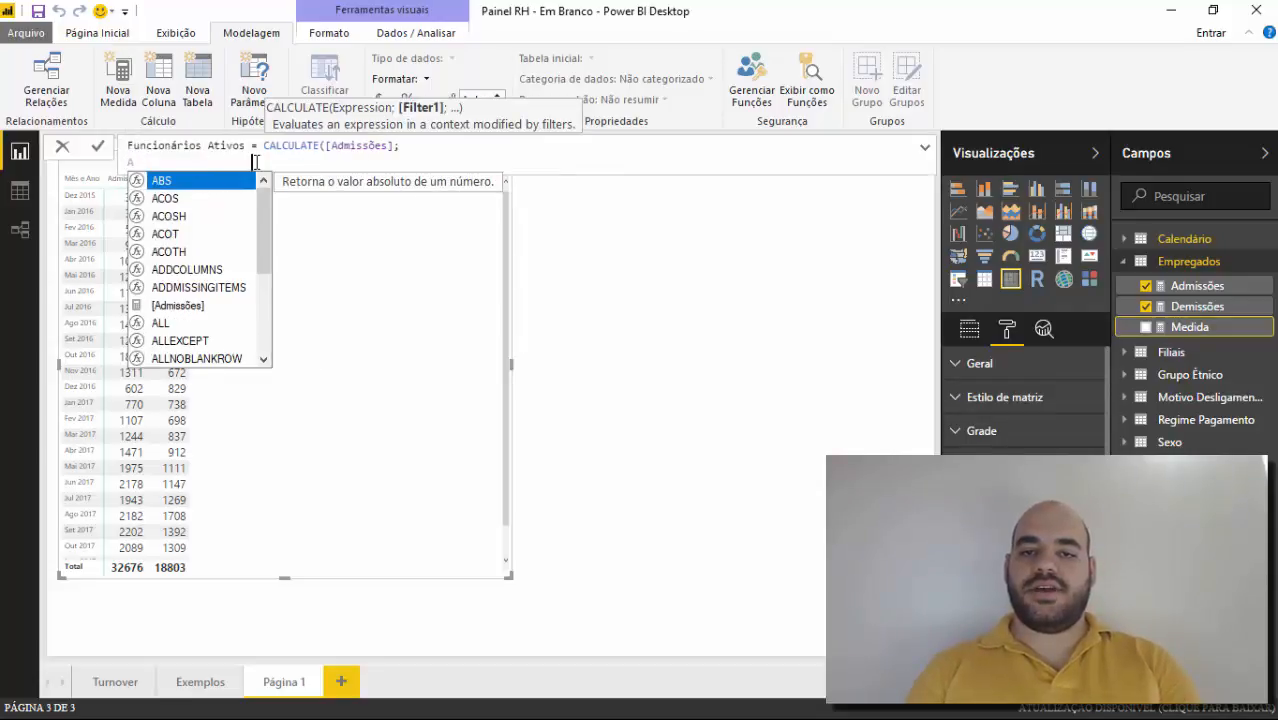
{"action": "left_click", "coordinate": [255, 163]}
{"action": "left_click", "coordinate": [278, 164]}
{"action": "left_click", "coordinate": [139, 164]}
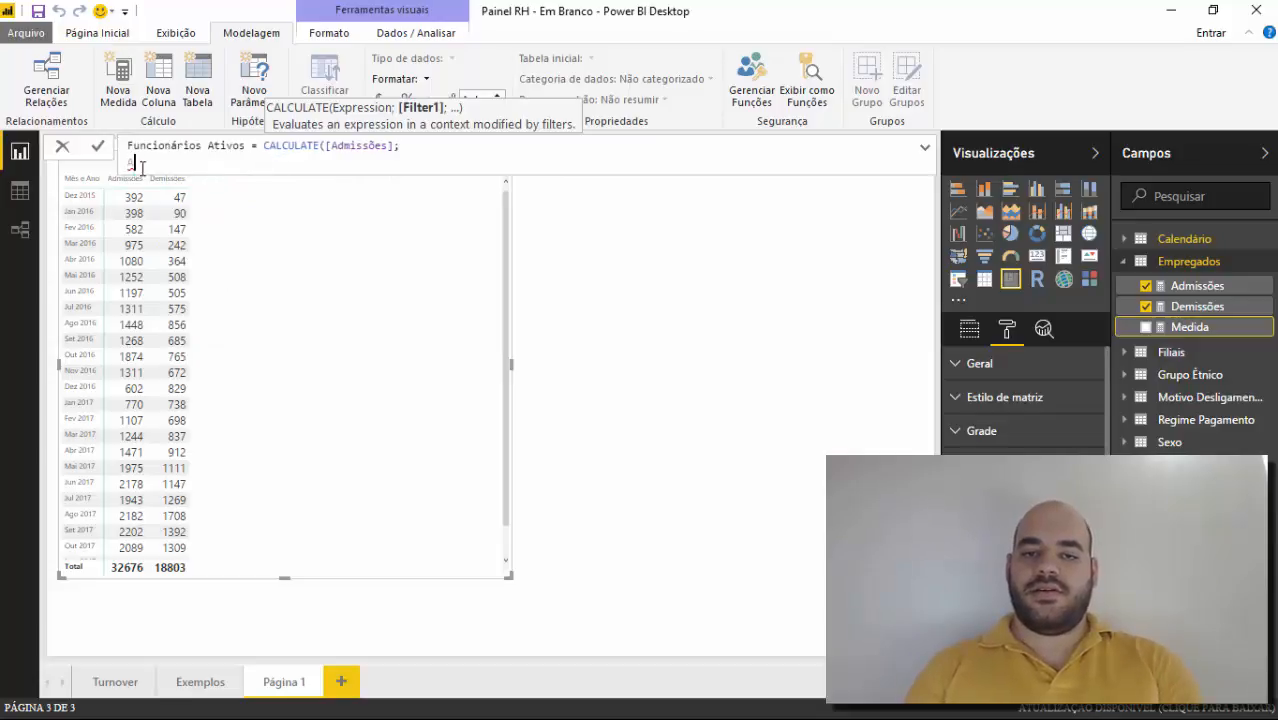
{"action": "key", "text": "BackSpace"}
{"action": "left_click", "coordinate": [268, 165]}
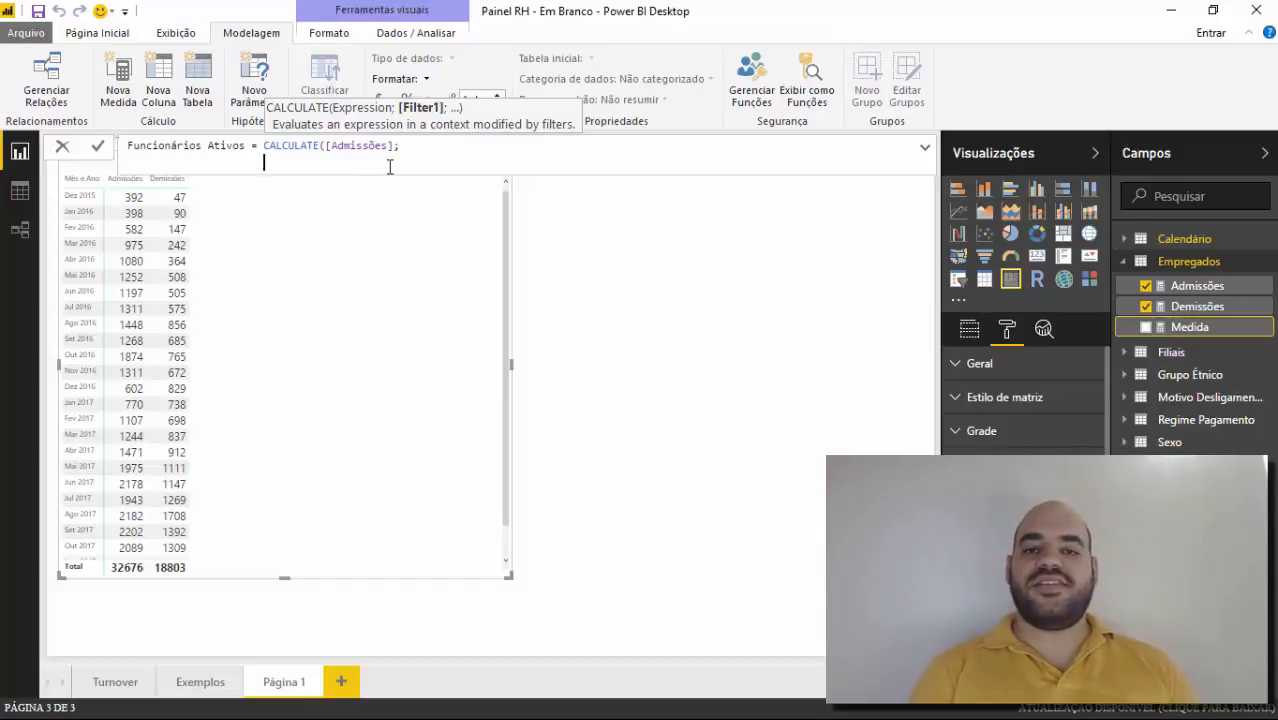
Step: Add FILTER(ALL('Calendário'[Data]); to the Funcionários Ativos formula as the start of the CALCULATE filter
{"action": "type", "text": "FIL"}
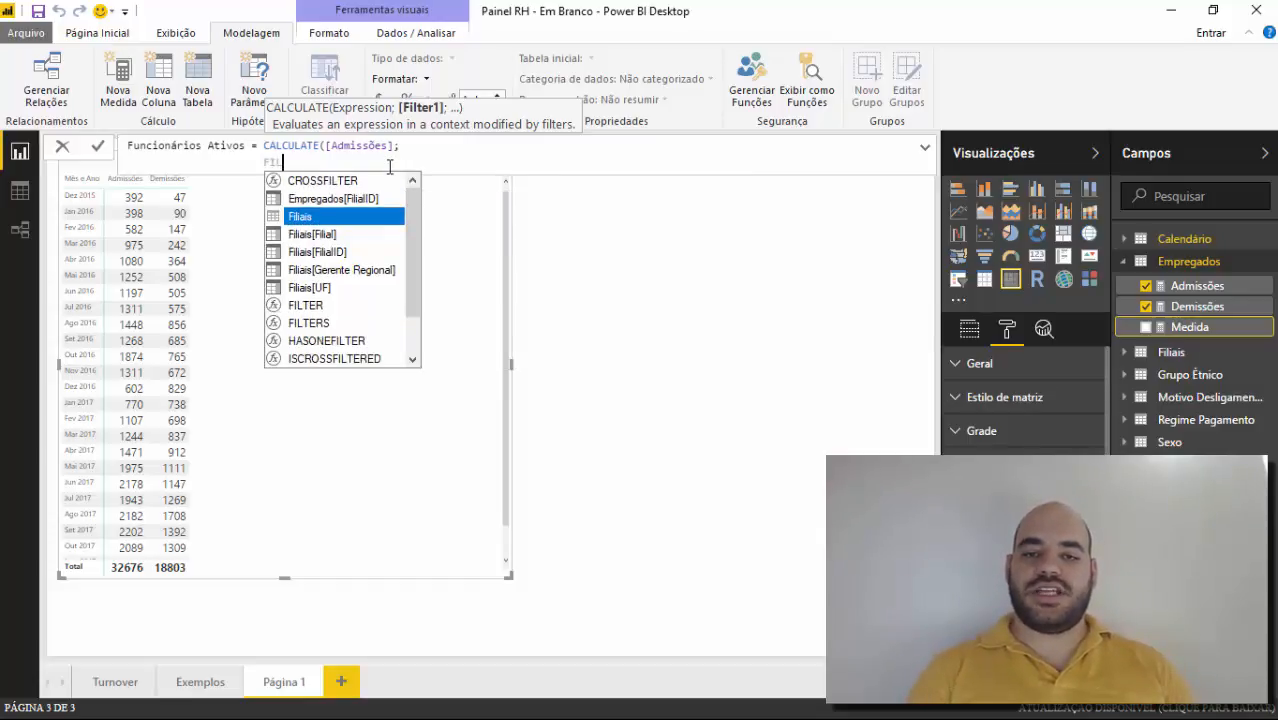
{"action": "type", "text": "TER"}
{"action": "key", "text": "Tab"}
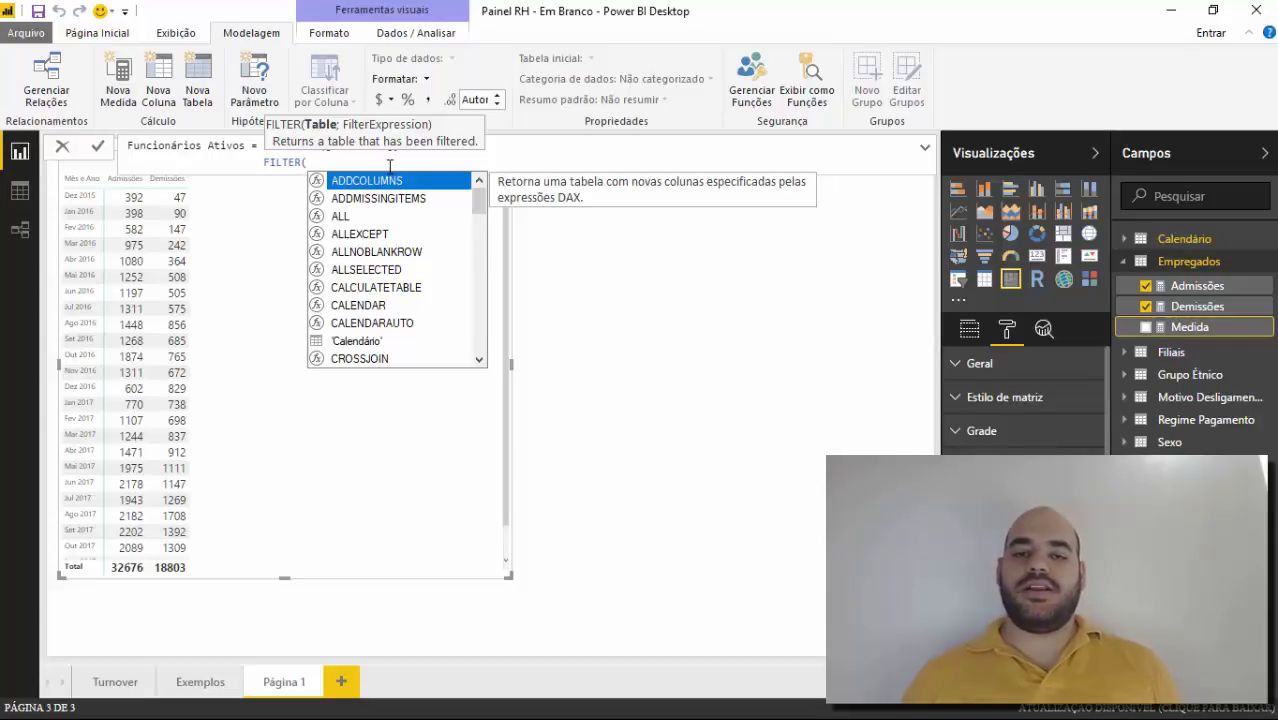
{"action": "type", "text": "ALL("}
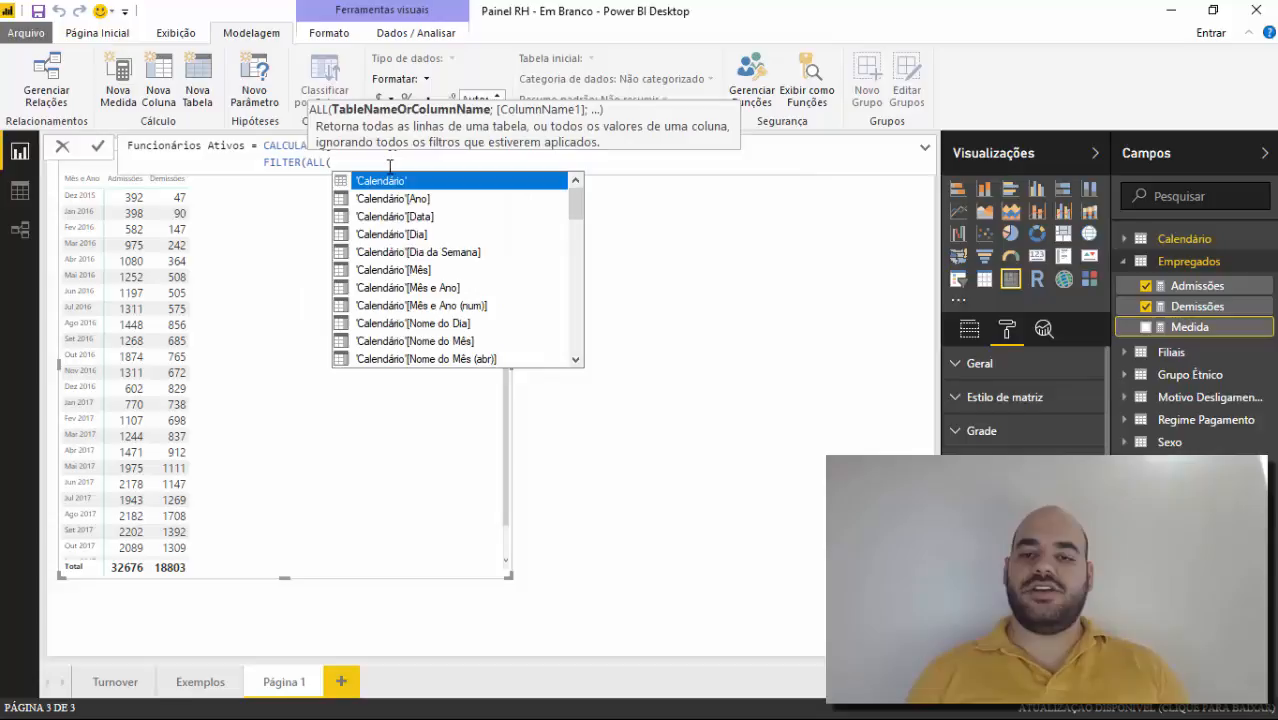
{"action": "key", "text": "BackSpace"}
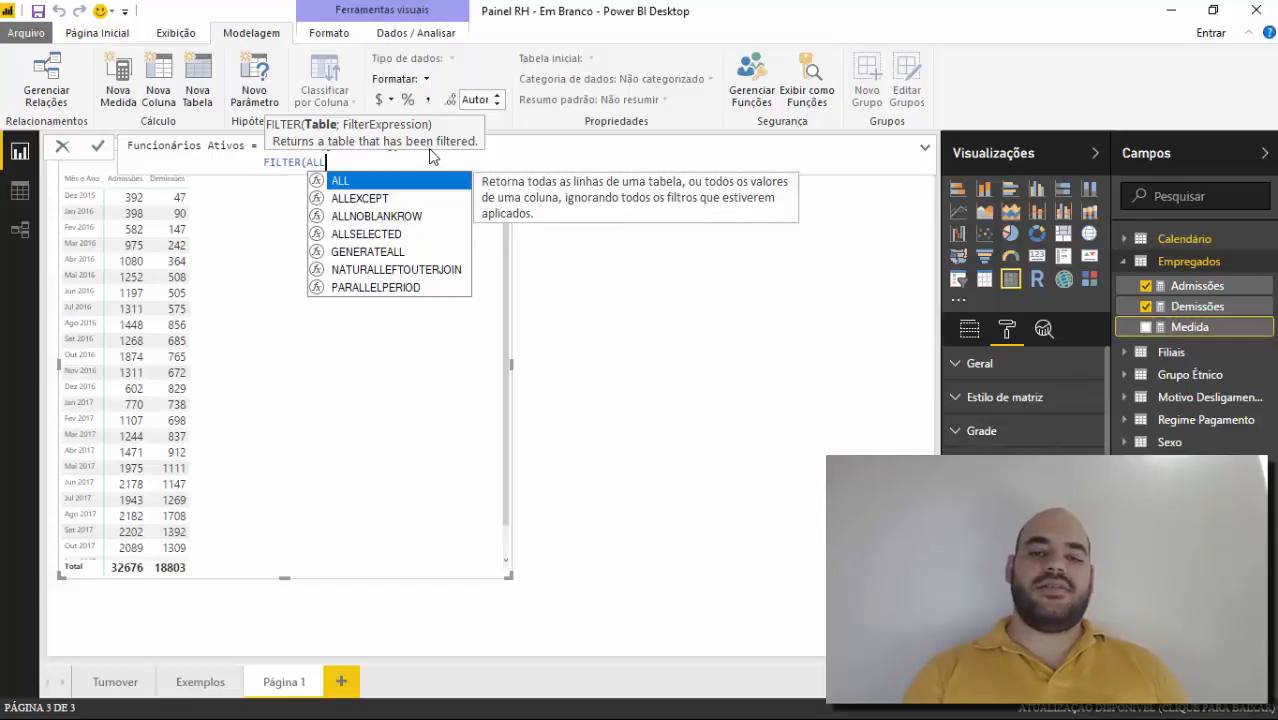
{"action": "type", "text": "("}
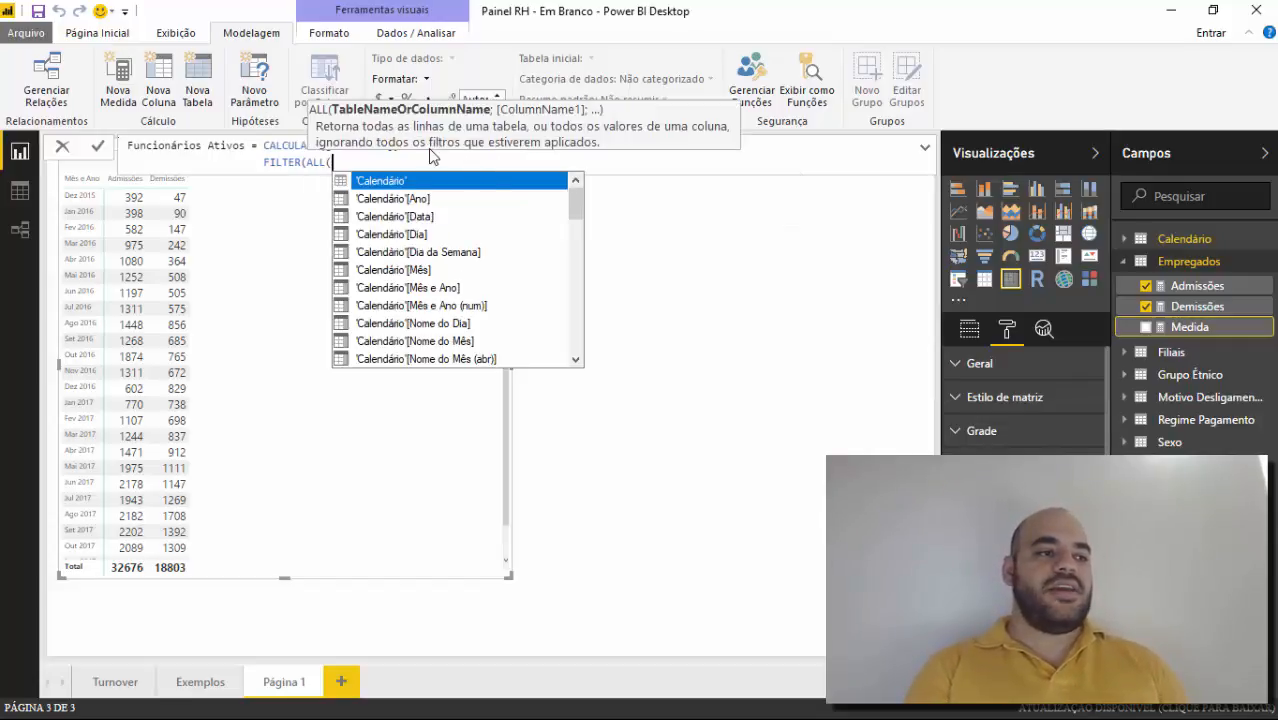
{"action": "type", "text": "DATA"}
{"action": "key", "text": "Tab"}
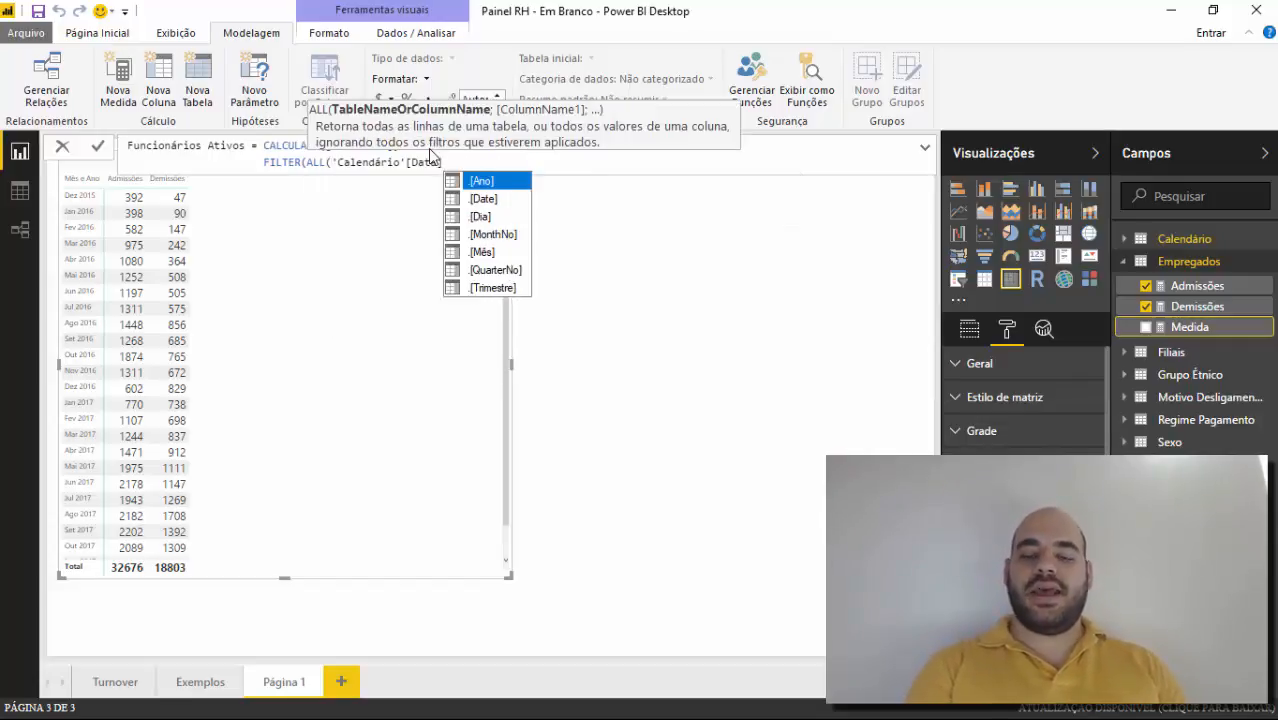
{"action": "type", "text": ")"}
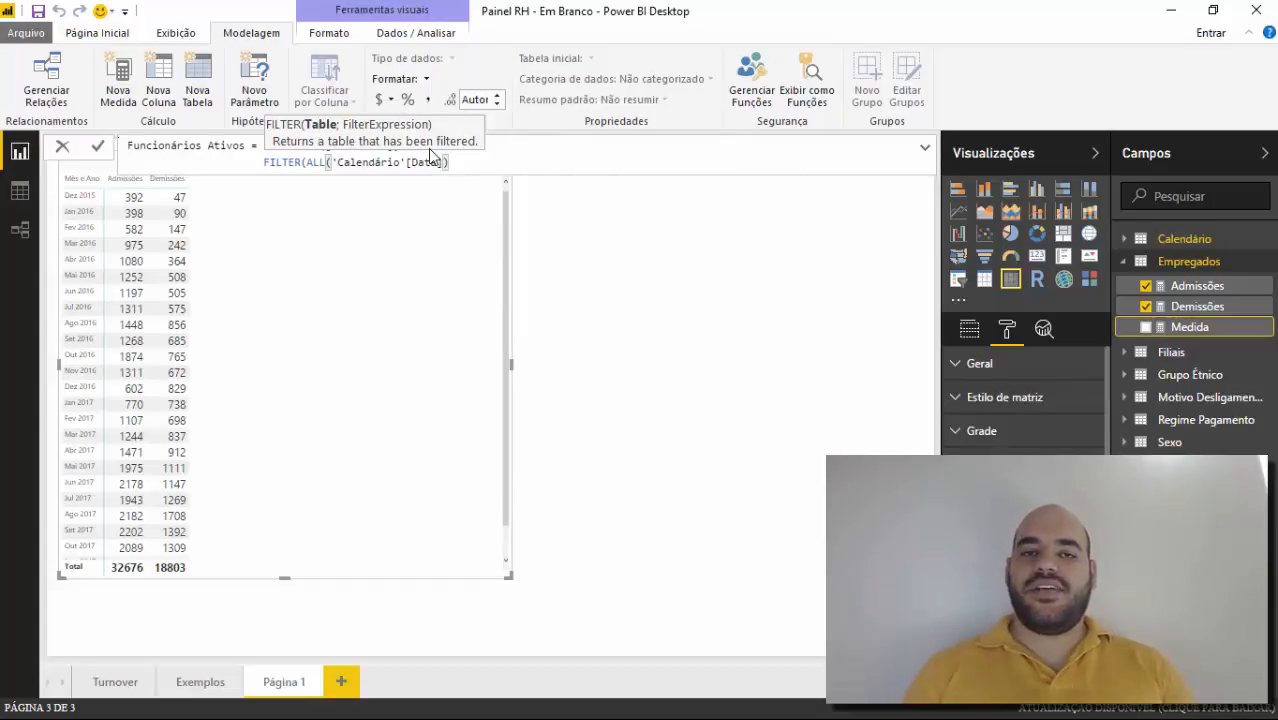
{"action": "type", "text": ";"}
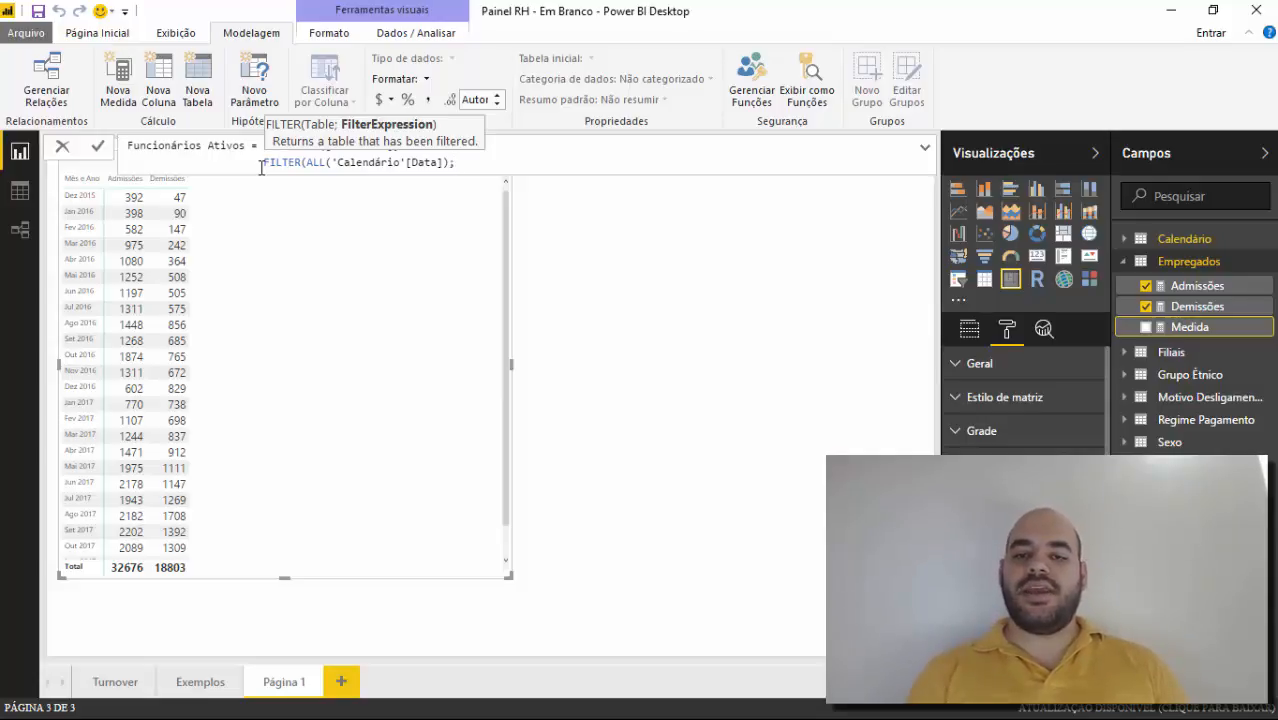
Step: Start the filter condition with the 'Calendário'[Data] column followed by the <= operator
{"action": "type", "text": "CAL"}
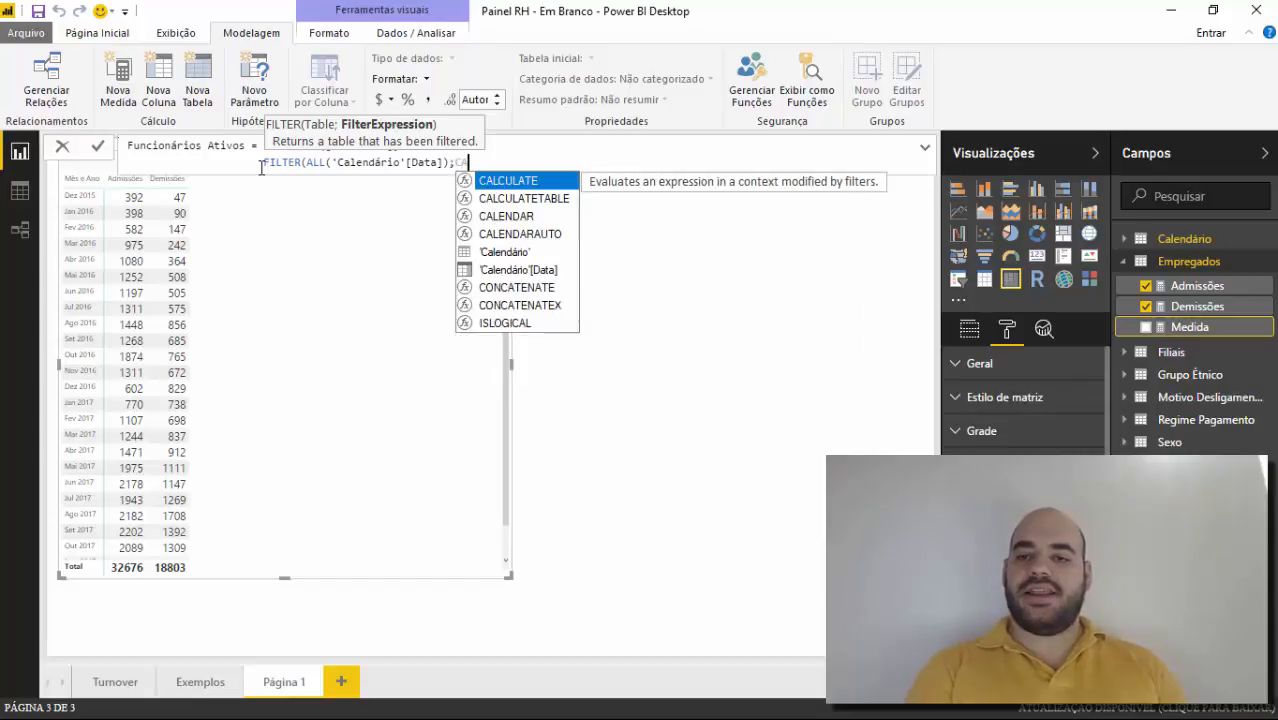
{"action": "key", "text": "Down"}
{"action": "key", "text": "Down"}
{"action": "key", "text": "Down"}
{"action": "key", "text": "Down"}
{"action": "key", "text": "Down"}
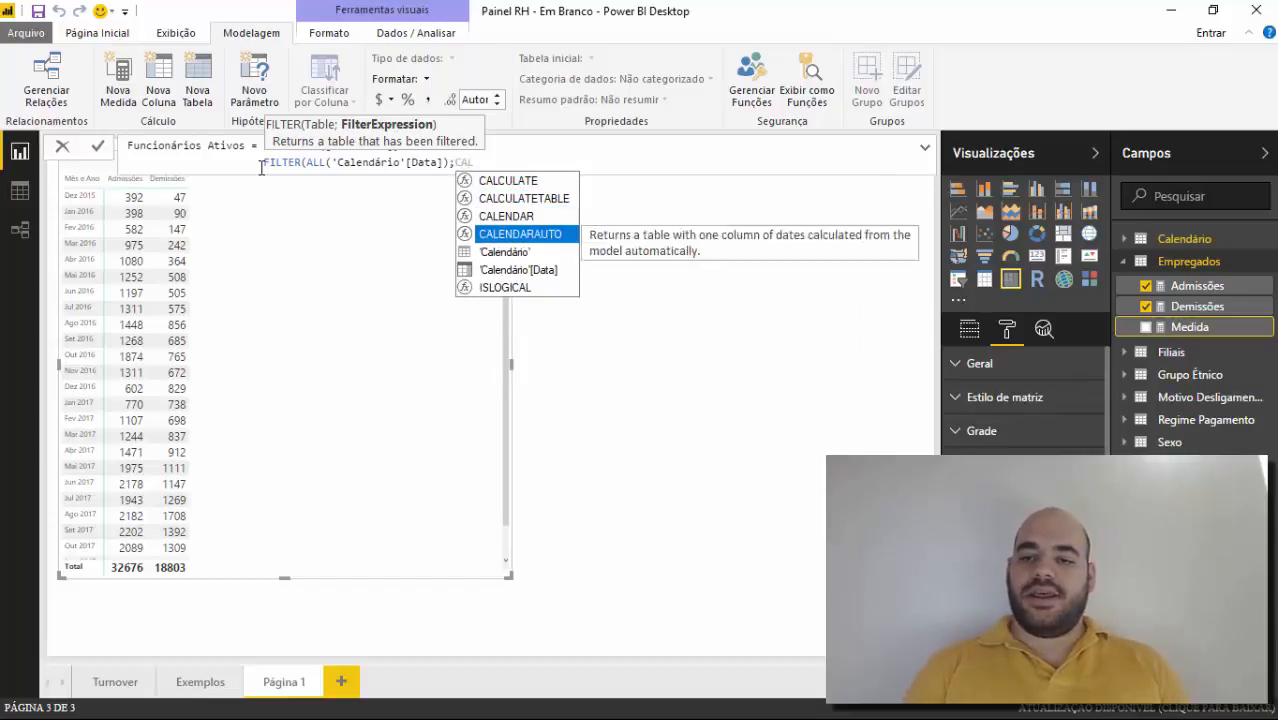
{"action": "key", "text": "Tab"}
{"action": "type", "text": "<="}
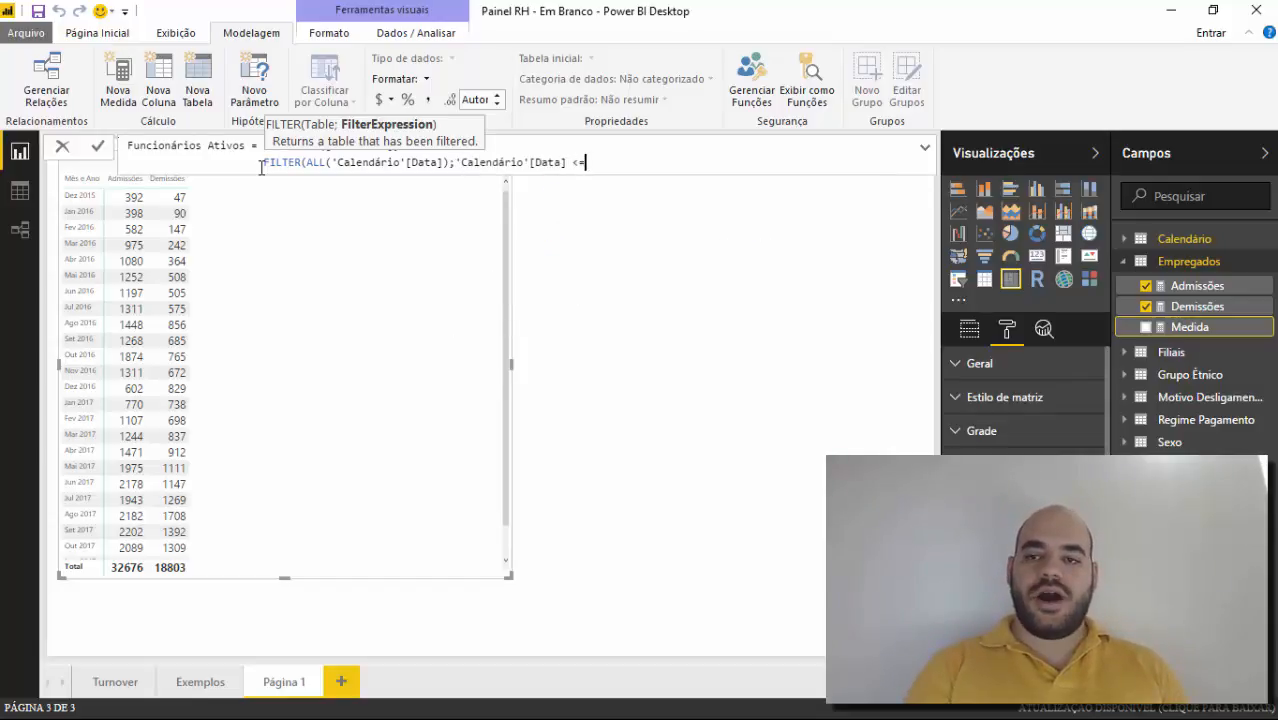
Step: Complete the condition with MAX('Calendário'[Data]), close all open parentheses and commit the Funcionários Ativos measure
{"action": "type", "text": " MAX("}
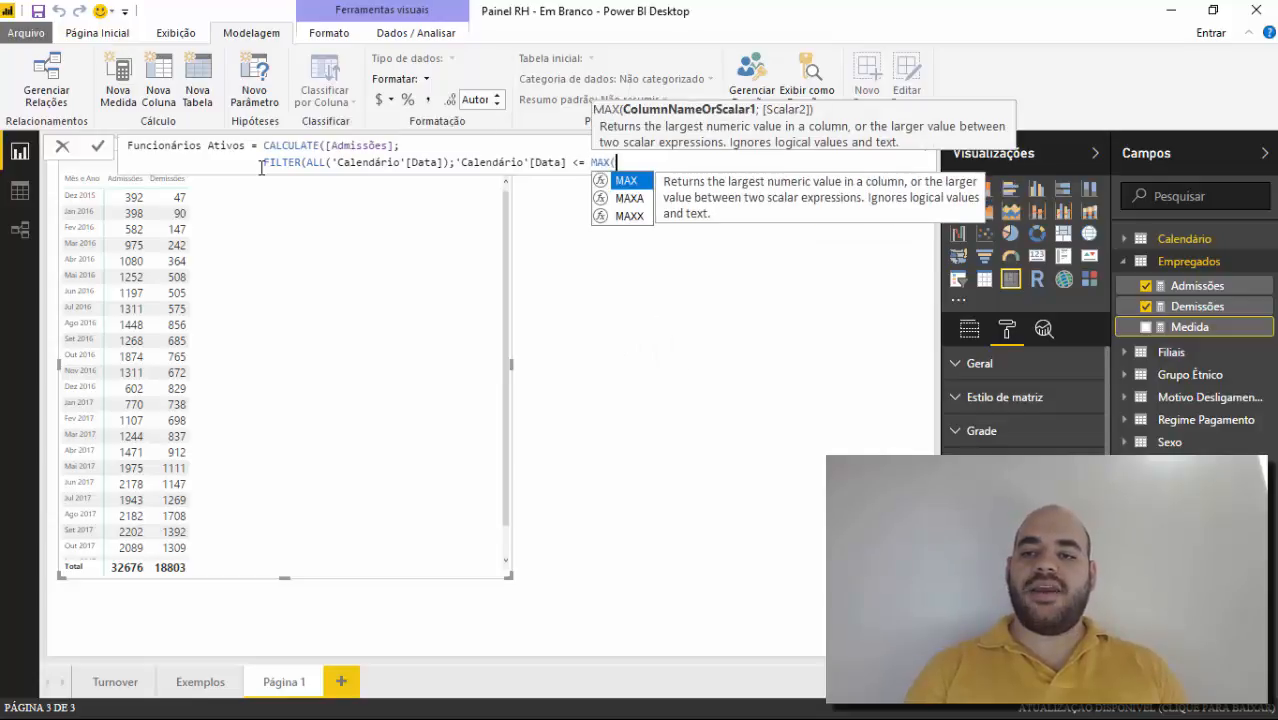
{"action": "type", "text": "ca"}
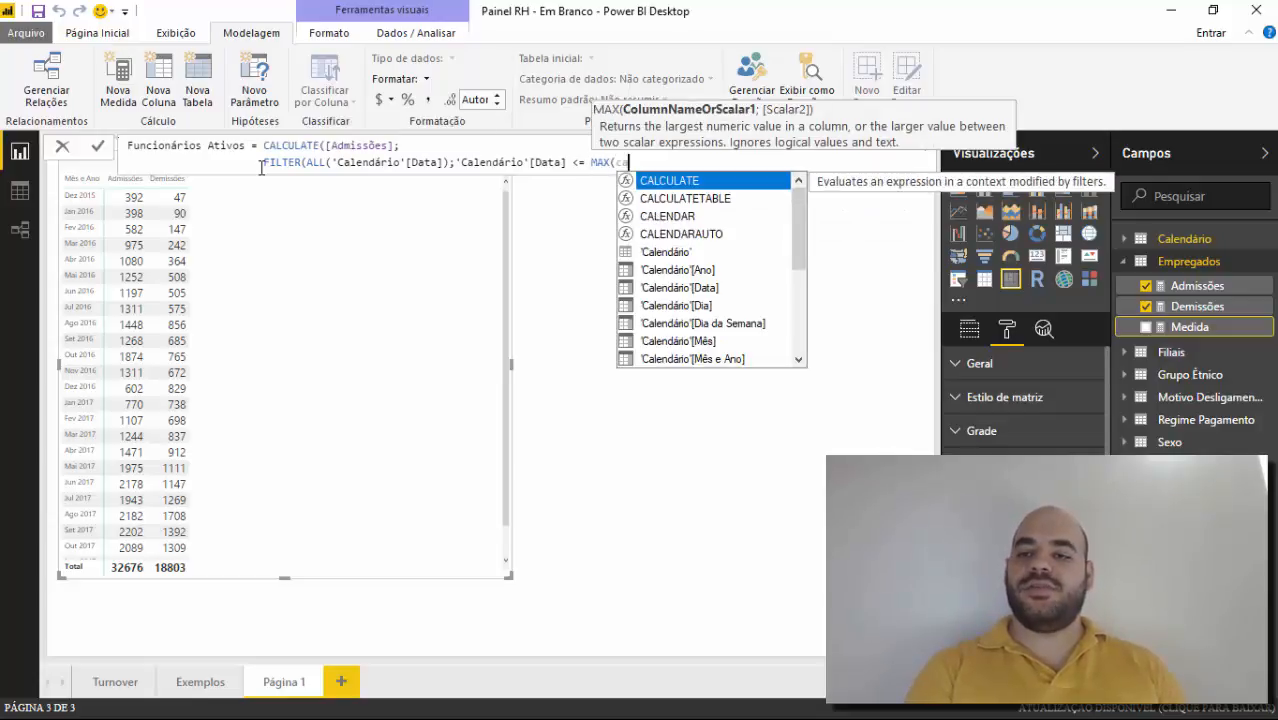
{"action": "key", "text": "BackSpace"}
{"action": "key", "text": "BackSpace"}
{"action": "type", "text": "data"}
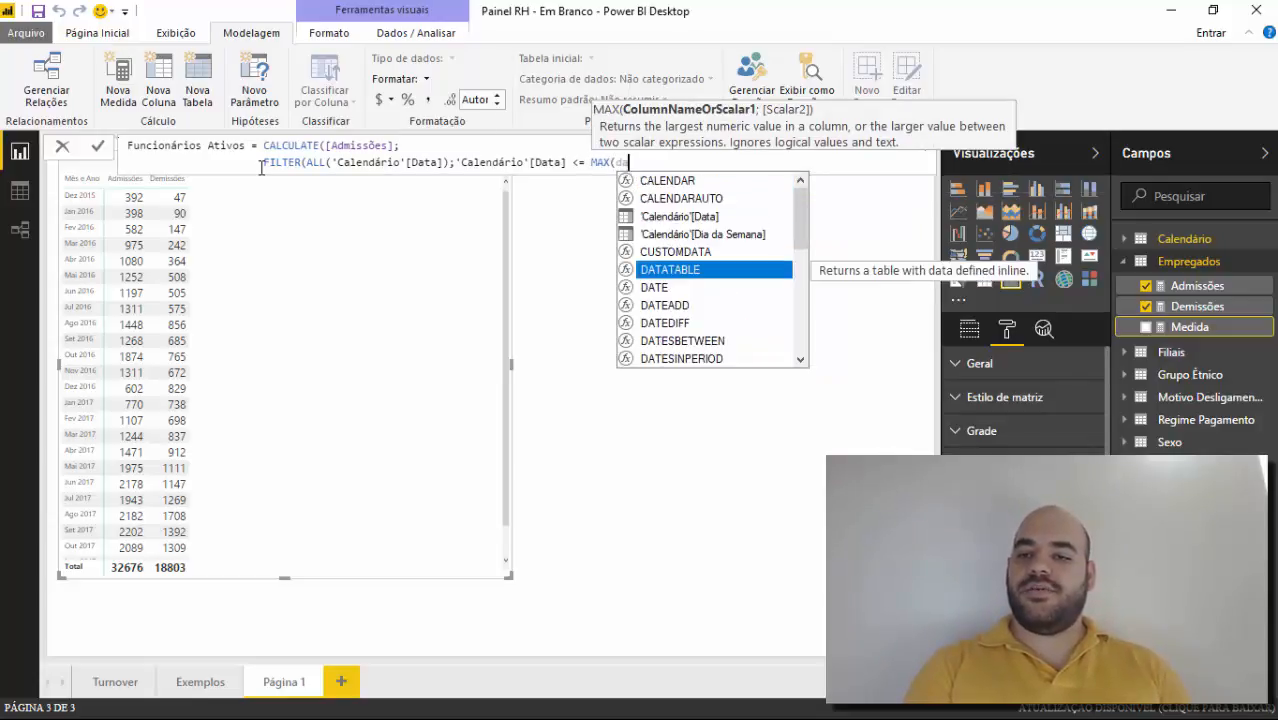
{"action": "key", "text": "Down"}
{"action": "key", "text": "Down"}
{"action": "key", "text": "Up"}
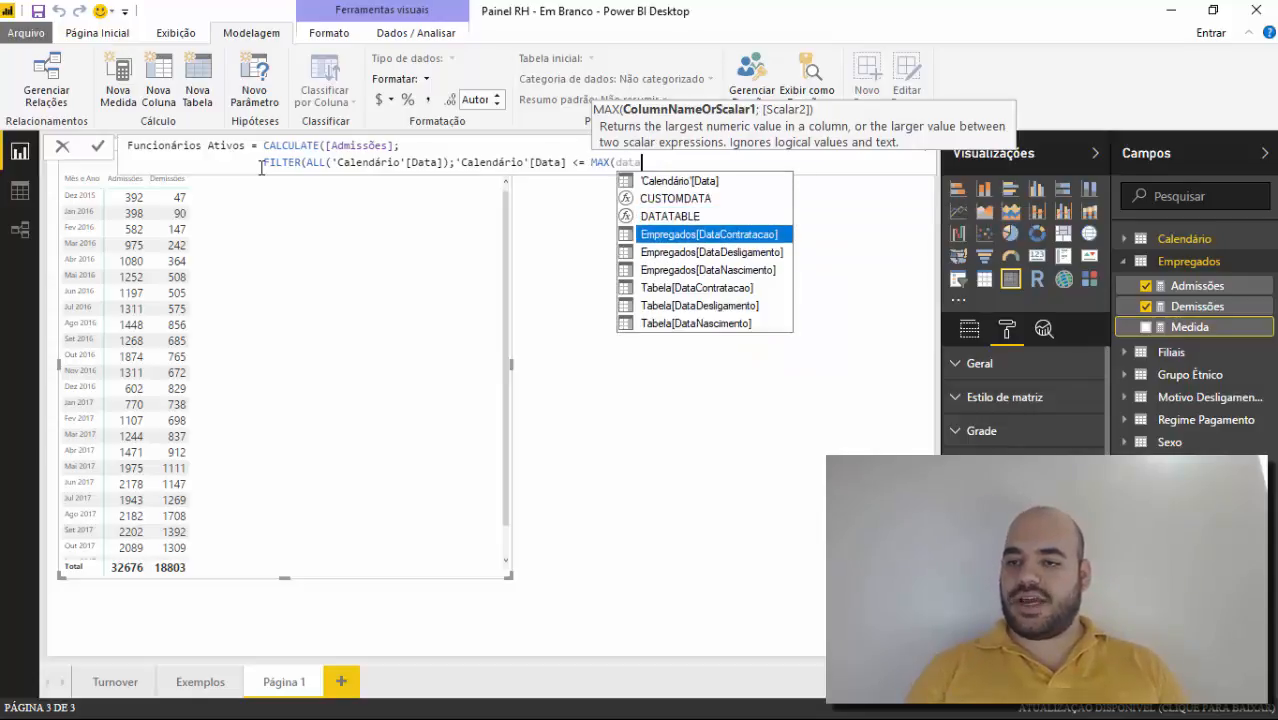
{"action": "key", "text": "Up"}
{"action": "key", "text": "Up"}
{"action": "key", "text": "Escape"}
{"action": "key", "text": "Tab"}
{"action": "type", "text": "))"}
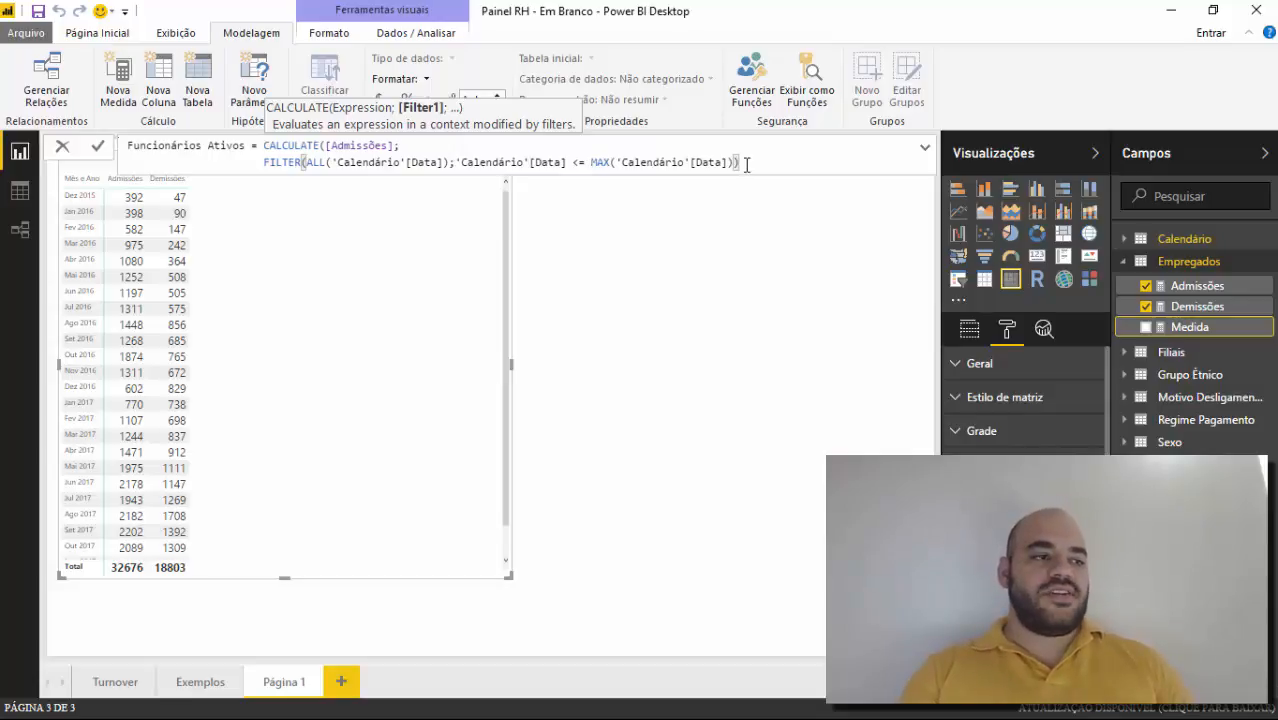
{"action": "key", "text": "Return"}
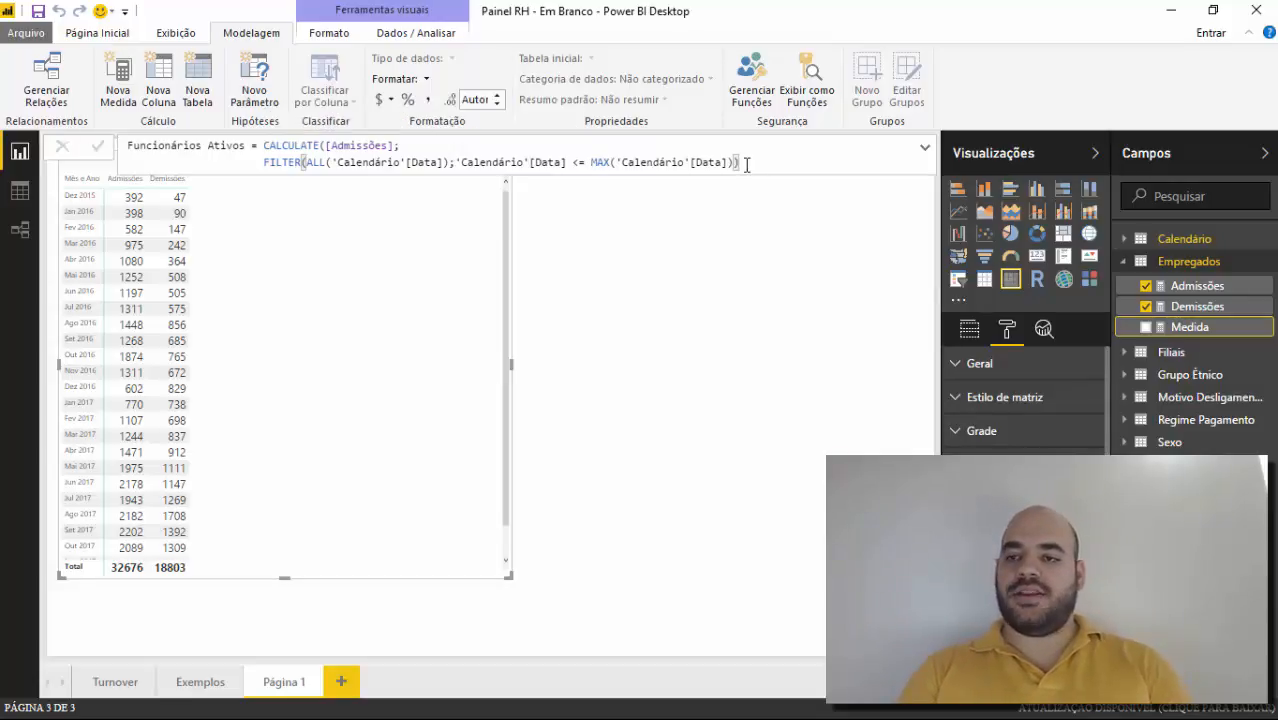
{"action": "type", "text": ")"}
{"action": "key", "text": "Return"}
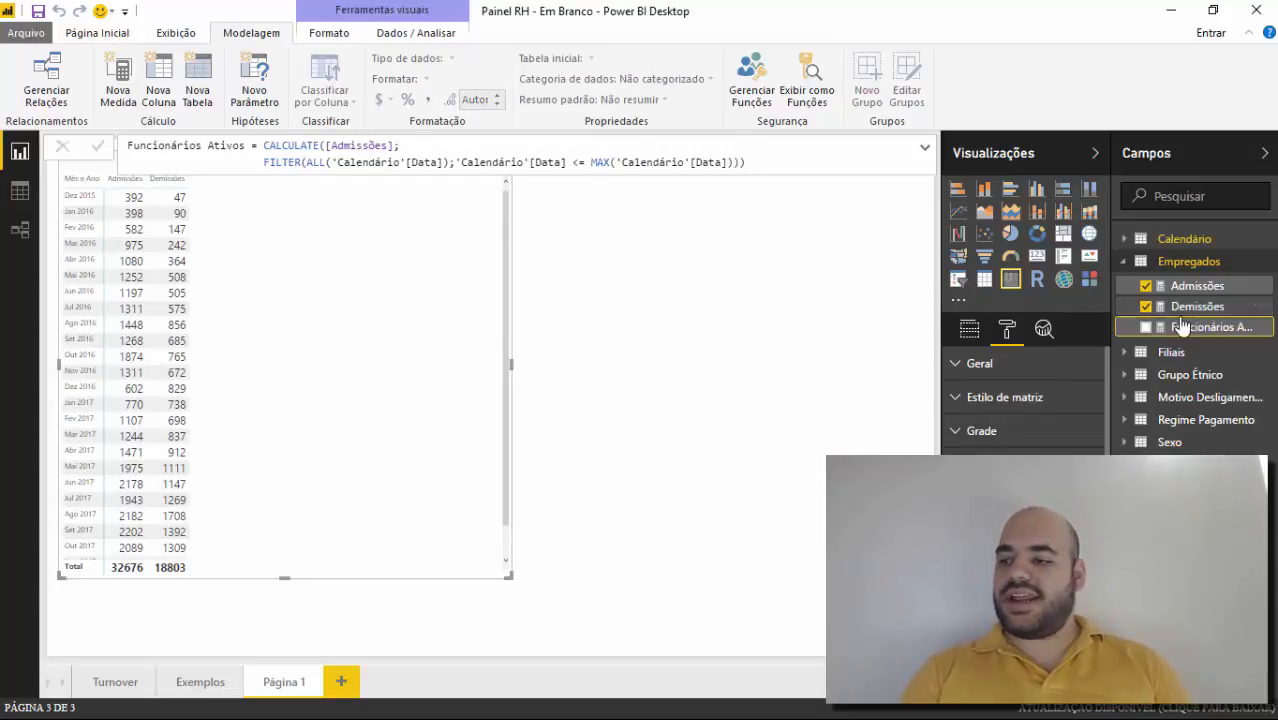
Step: Add the Funcionários Ativos measure to the matrix and check its accumulated values through the last month
{"action": "left_click_drag", "start_coordinate": [1180, 328], "coordinate": [316, 259]}
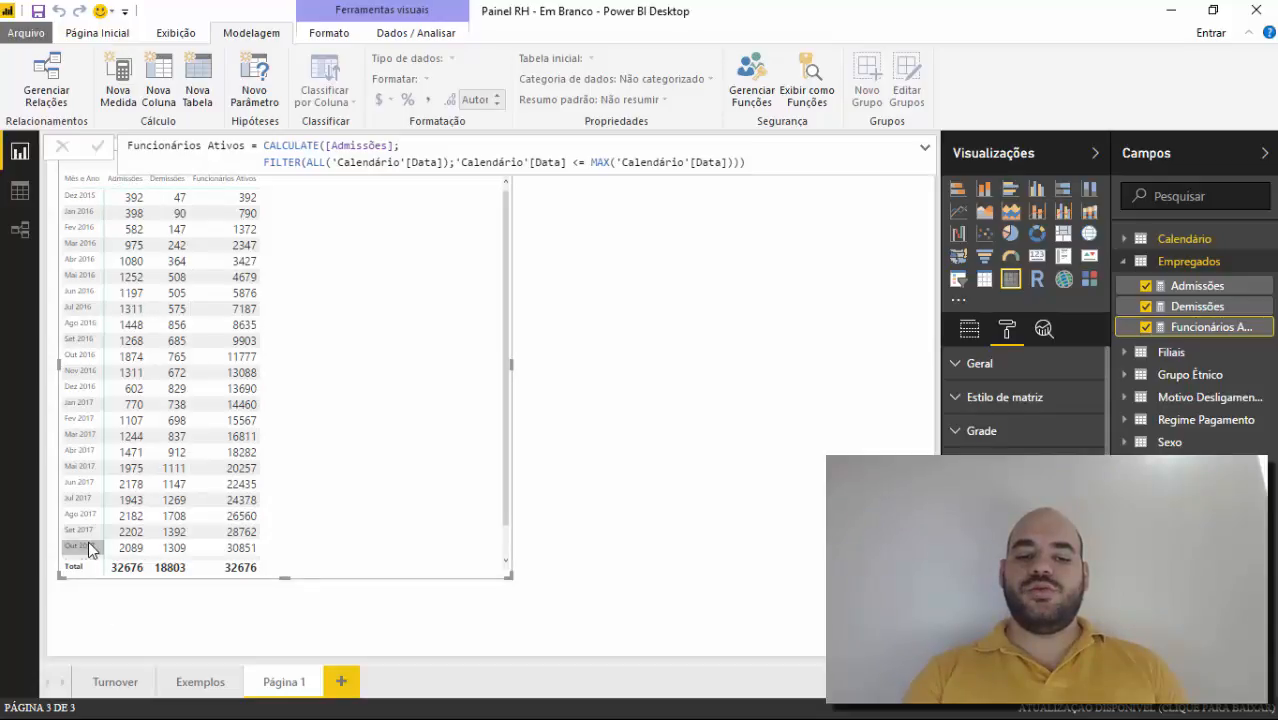
{"action": "scroll", "coordinate": [92, 545], "scroll_direction": "down", "scroll_amount": 2}
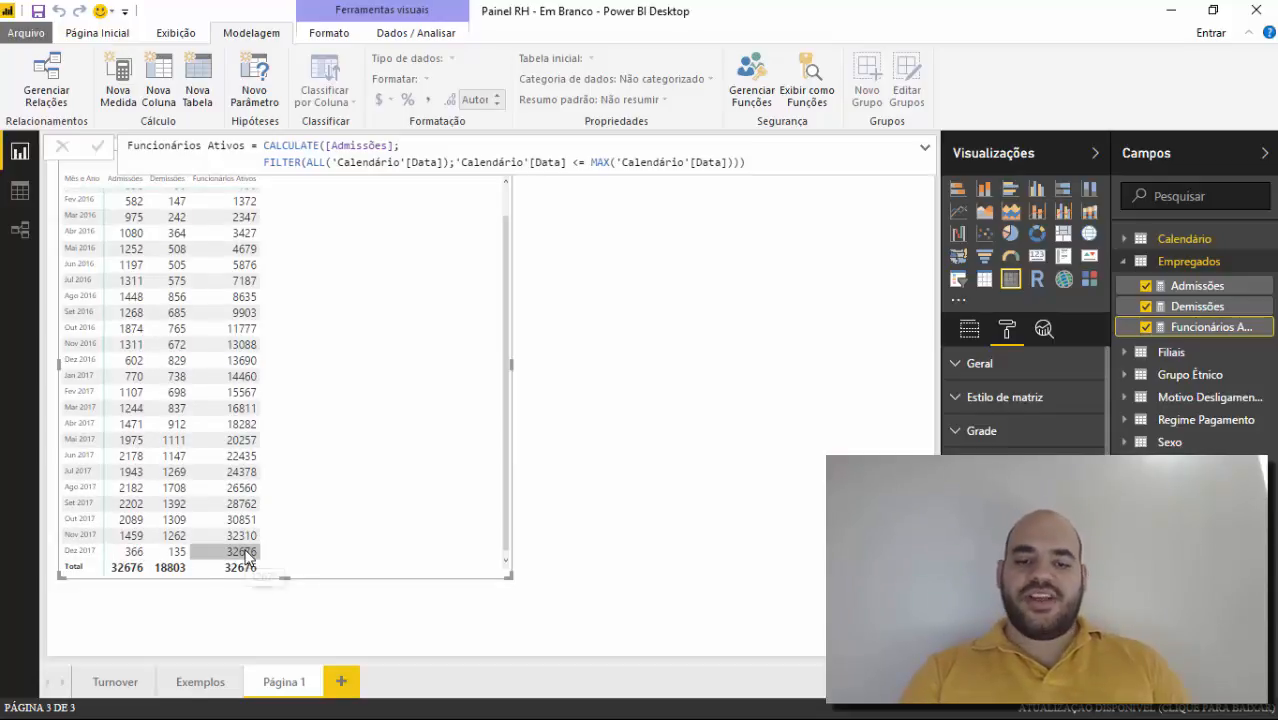
{"action": "scroll", "coordinate": [247, 557], "scroll_direction": "up", "scroll_amount": 2}
{"action": "scroll", "coordinate": [247, 557], "scroll_direction": "down", "scroll_amount": 2}
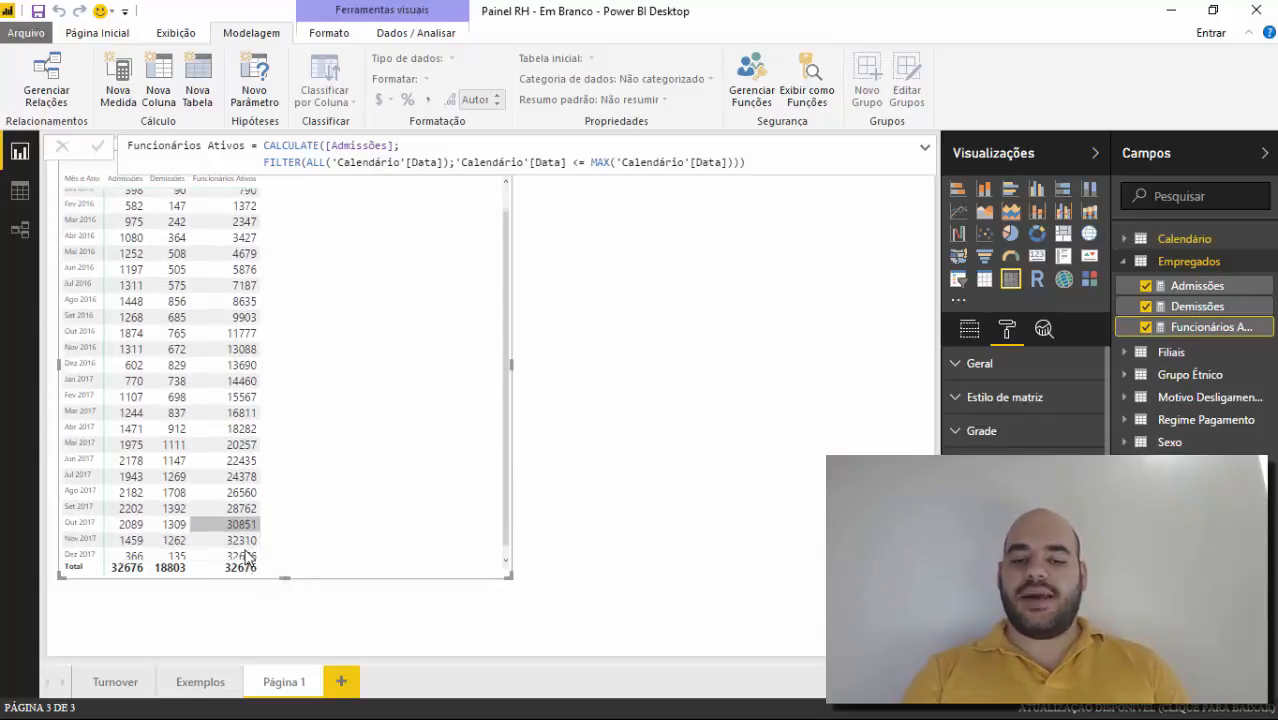
{"action": "scroll", "coordinate": [235, 570], "scroll_direction": "up", "scroll_amount": 2}
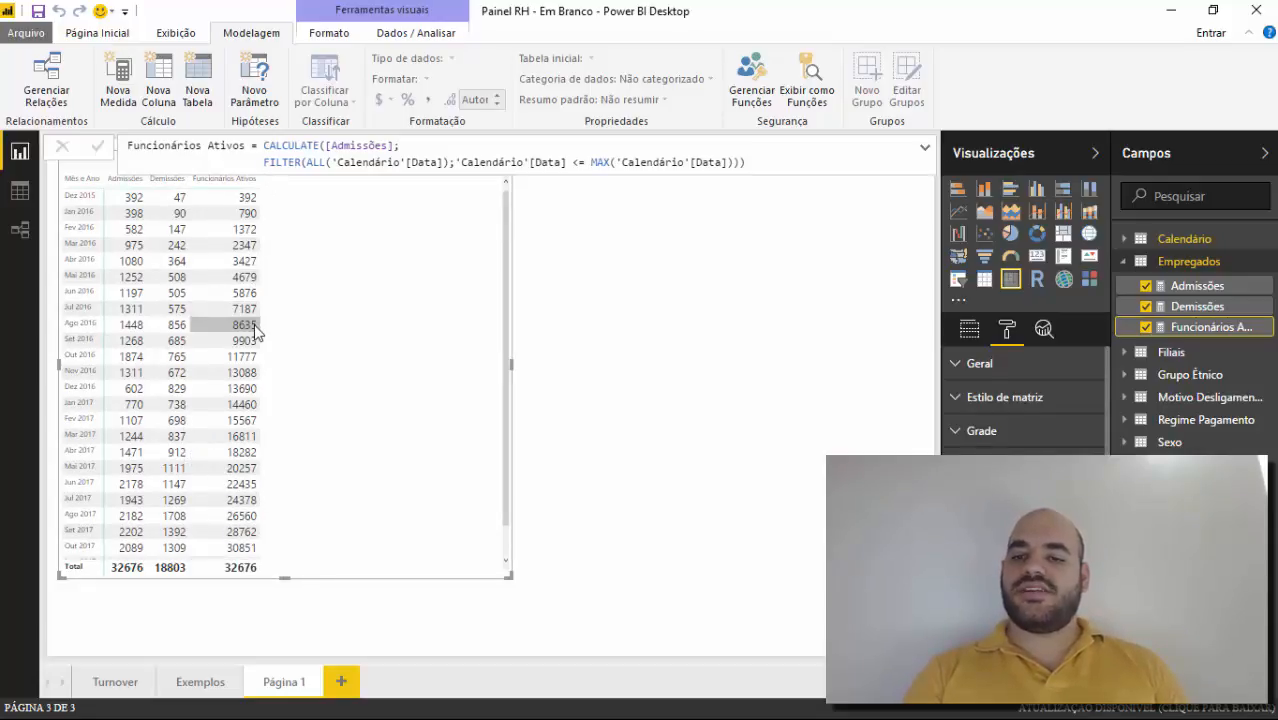
Step: Append a minus sign to the Funcionários Ativos formula and paste a copy of its CALCULATE expression on a new line
{"action": "left_click", "coordinate": [739, 160]}
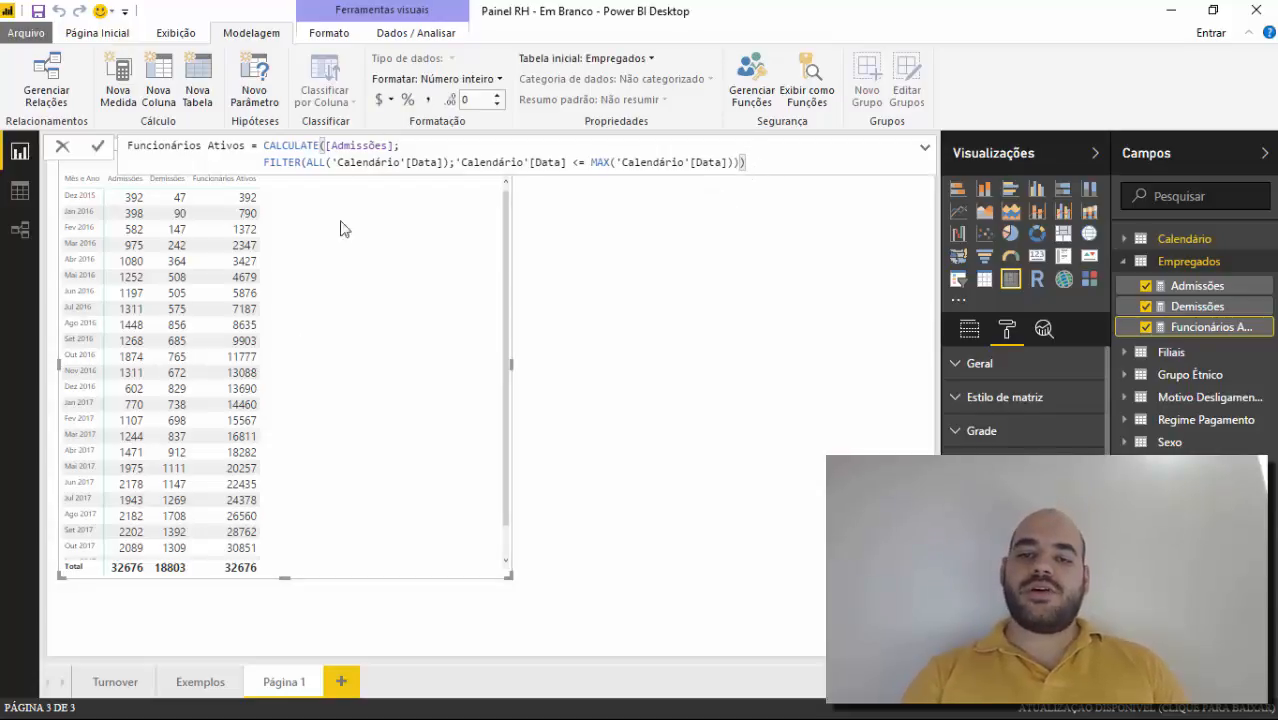
{"action": "left_click_drag", "start_coordinate": [268, 147], "coordinate": [706, 182]}
{"action": "key", "text": "ctrl+c"}
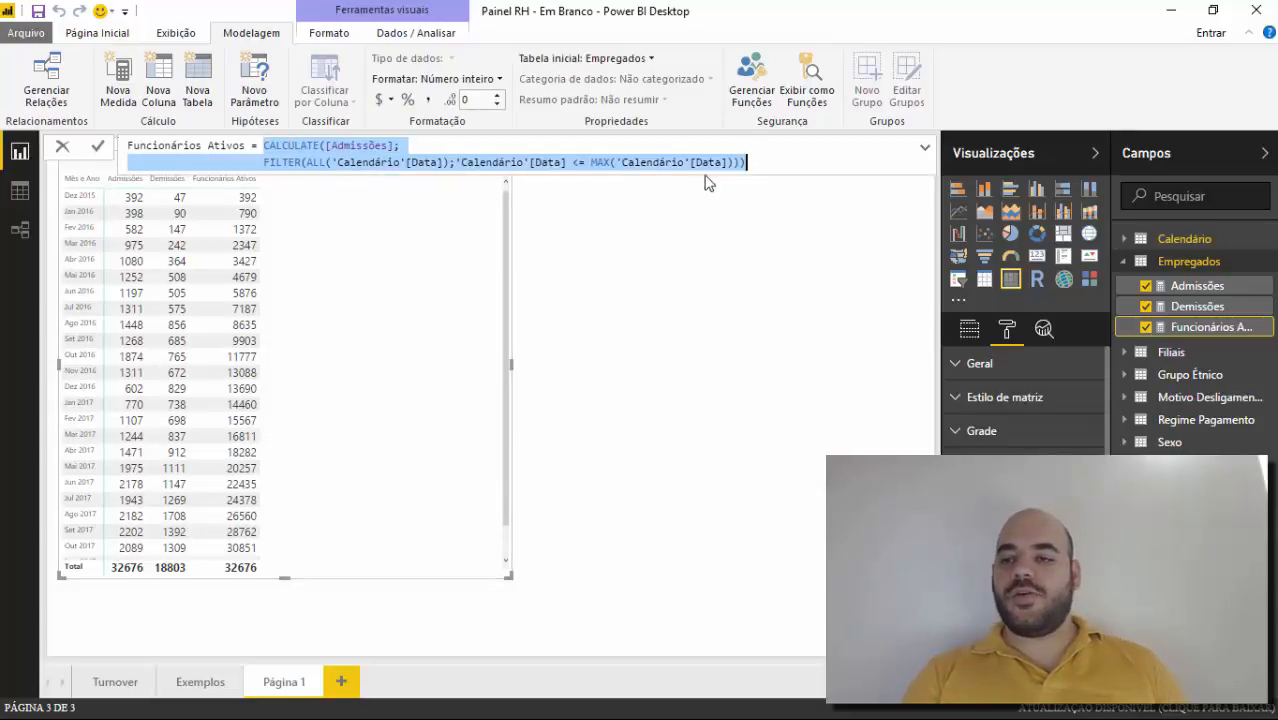
{"action": "left_click", "coordinate": [755, 167]}
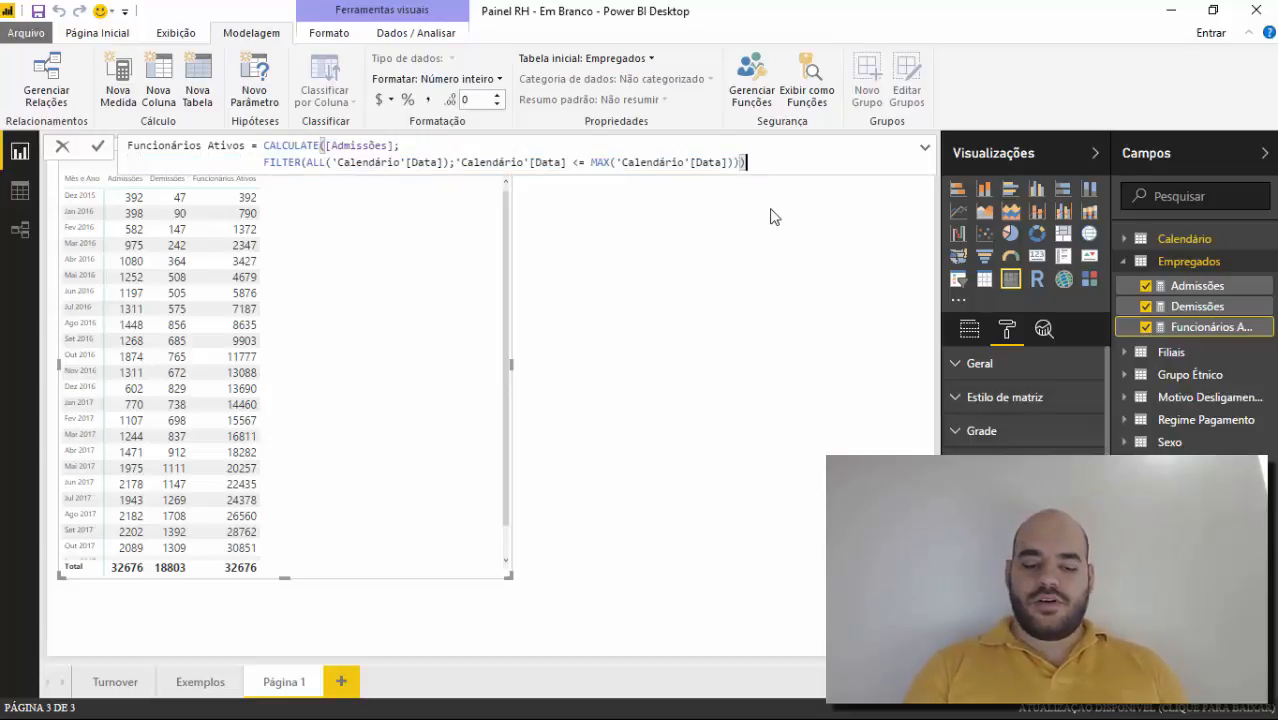
{"action": "type", "text": "-"}
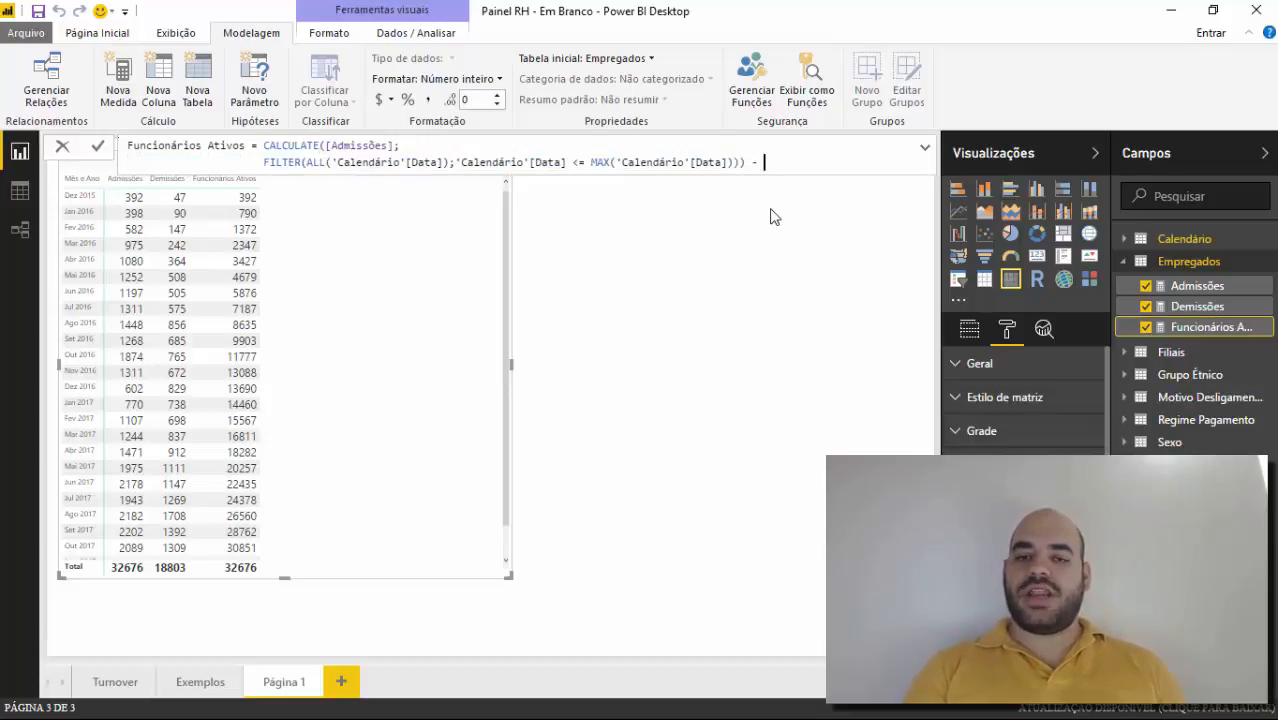
{"action": "key", "text": "shift+Return"}
{"action": "key", "text": "ctrl+v"}
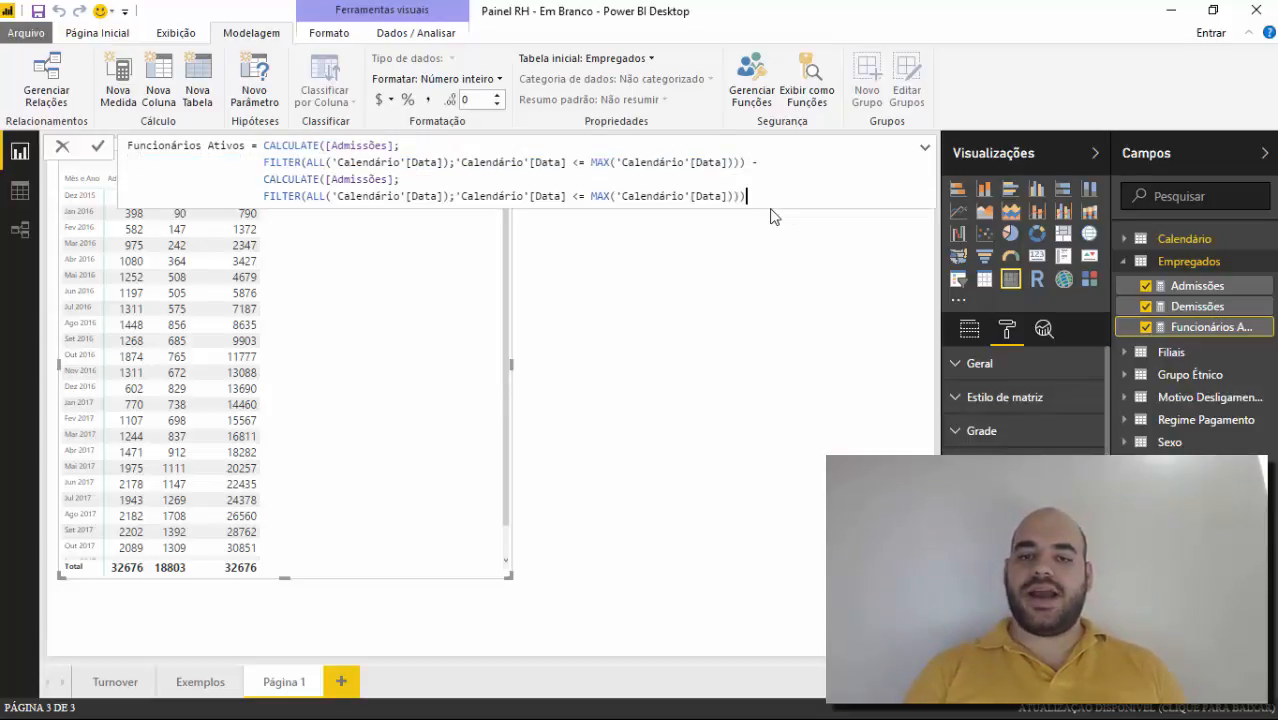
Step: Replace [Admissões] with [Demissões] in the second CALCULATE expression and commit the measure
{"action": "double_click", "coordinate": [336, 178]}
{"action": "type", "text": "Demissões"}
{"action": "key", "text": "Tab"}
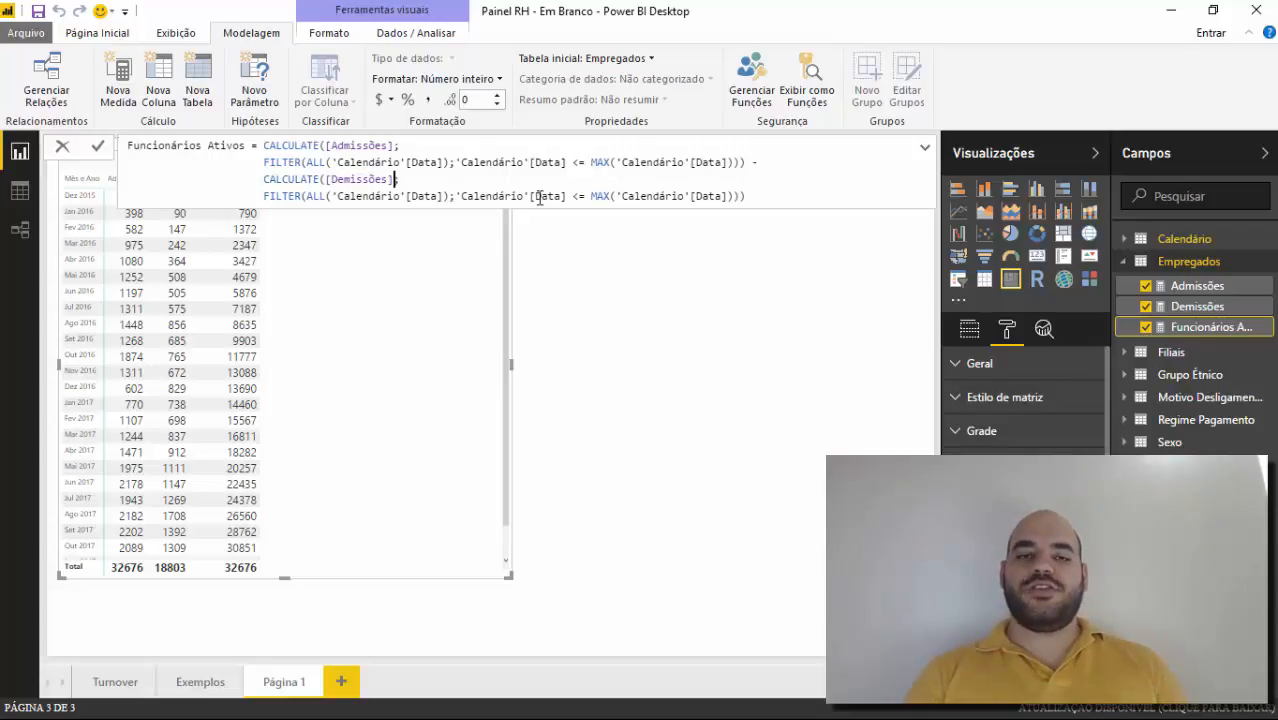
{"action": "type", "text": ";"}
{"action": "left_click", "coordinate": [762, 195]}
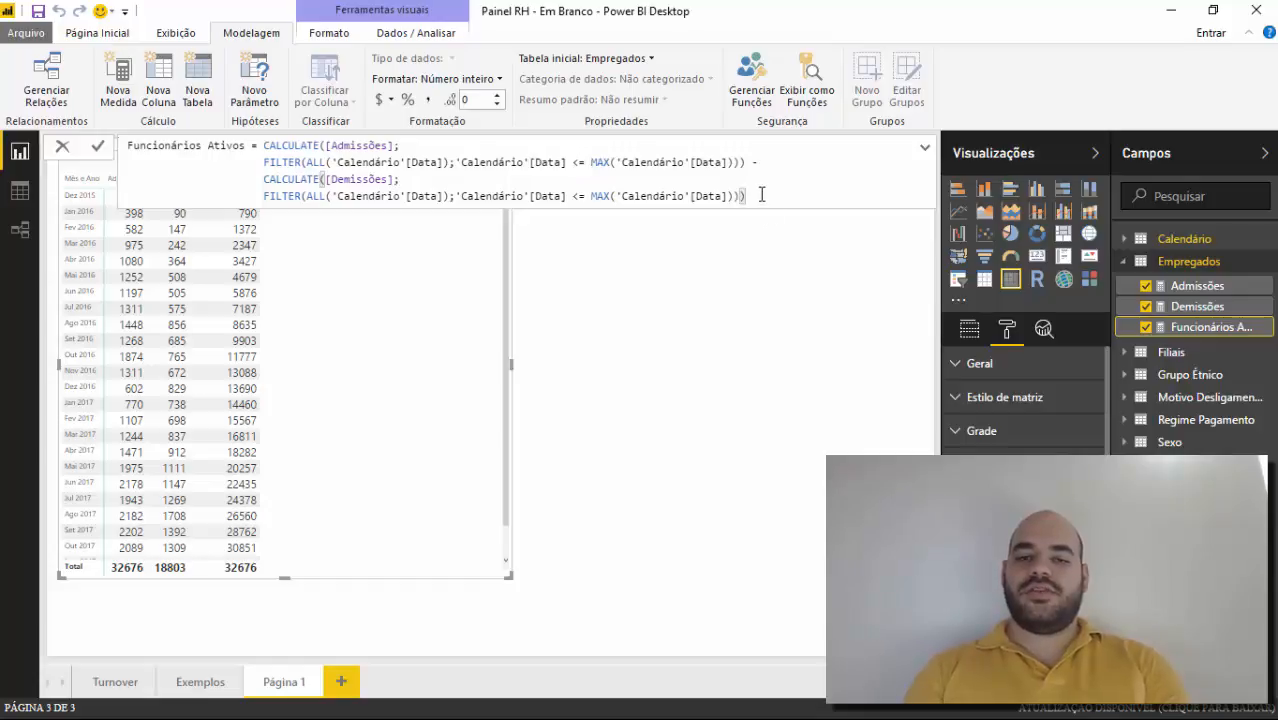
{"action": "key", "text": "Return"}
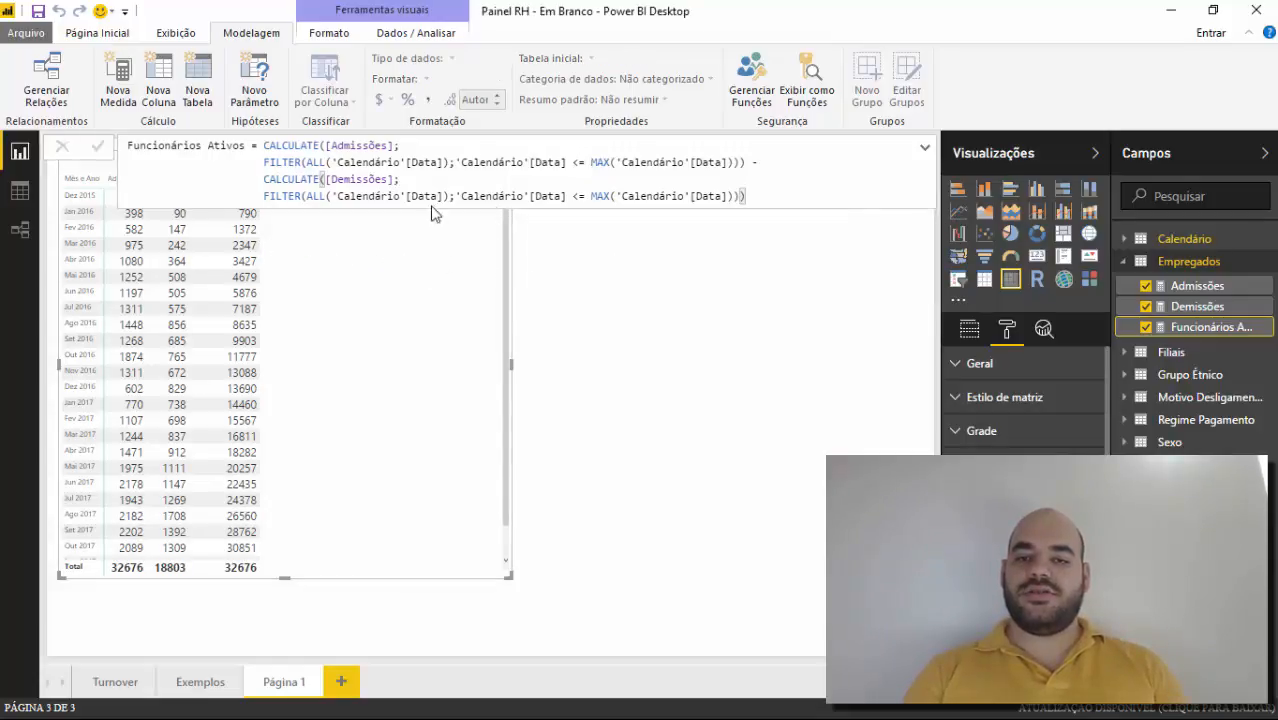
Step: Leave the matrix page, look over the Exemplos page and open the Turnover page
{"action": "left_click", "coordinate": [862, 149]}
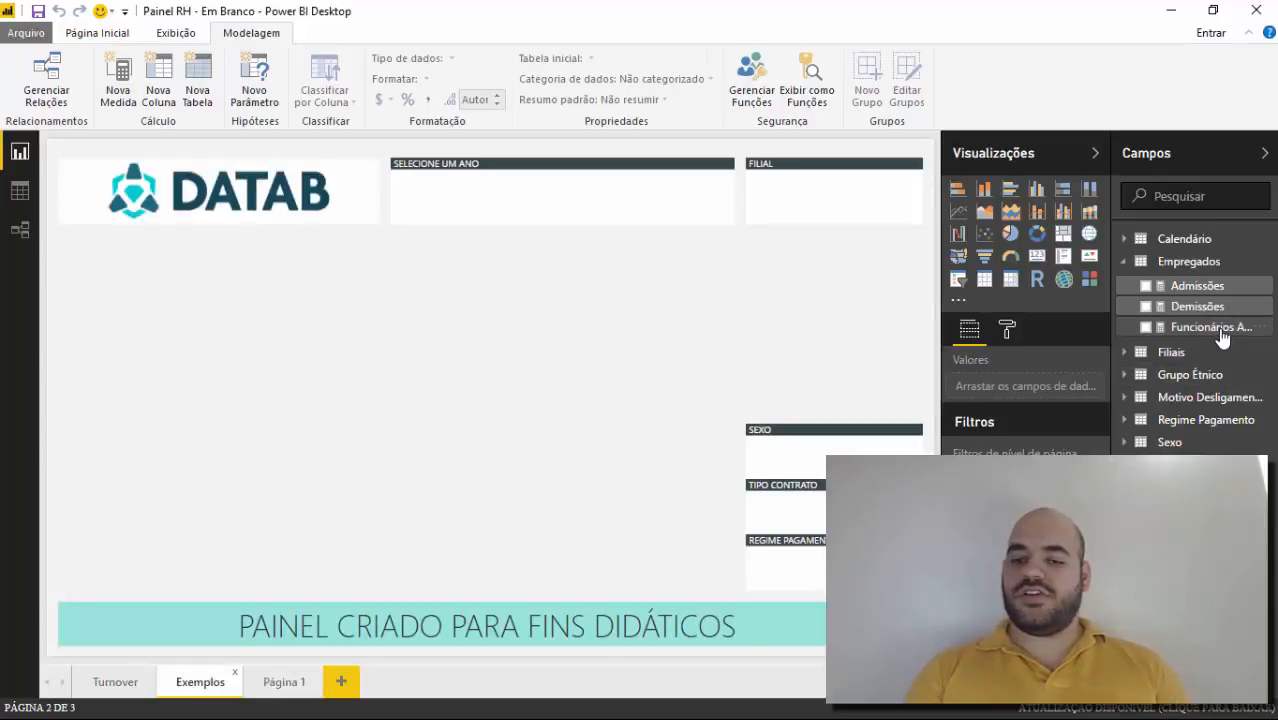
{"action": "left_click", "coordinate": [1215, 329]}
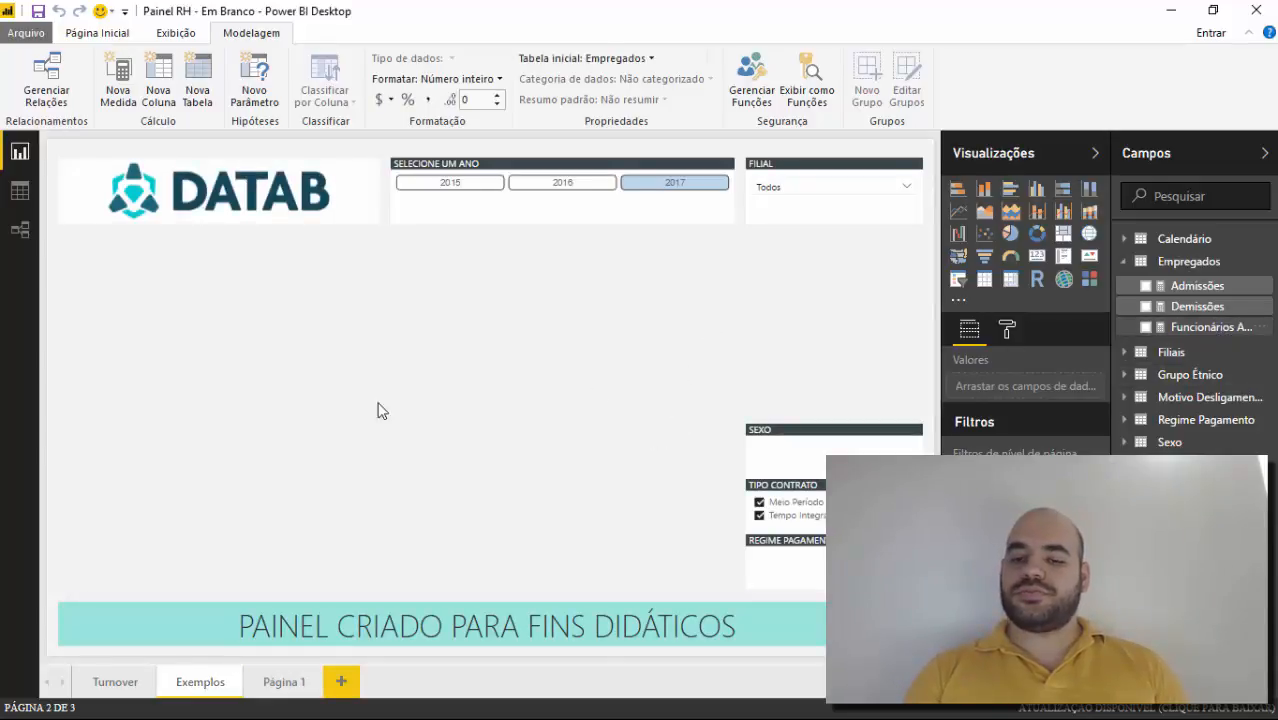
{"action": "left_click", "coordinate": [903, 290]}
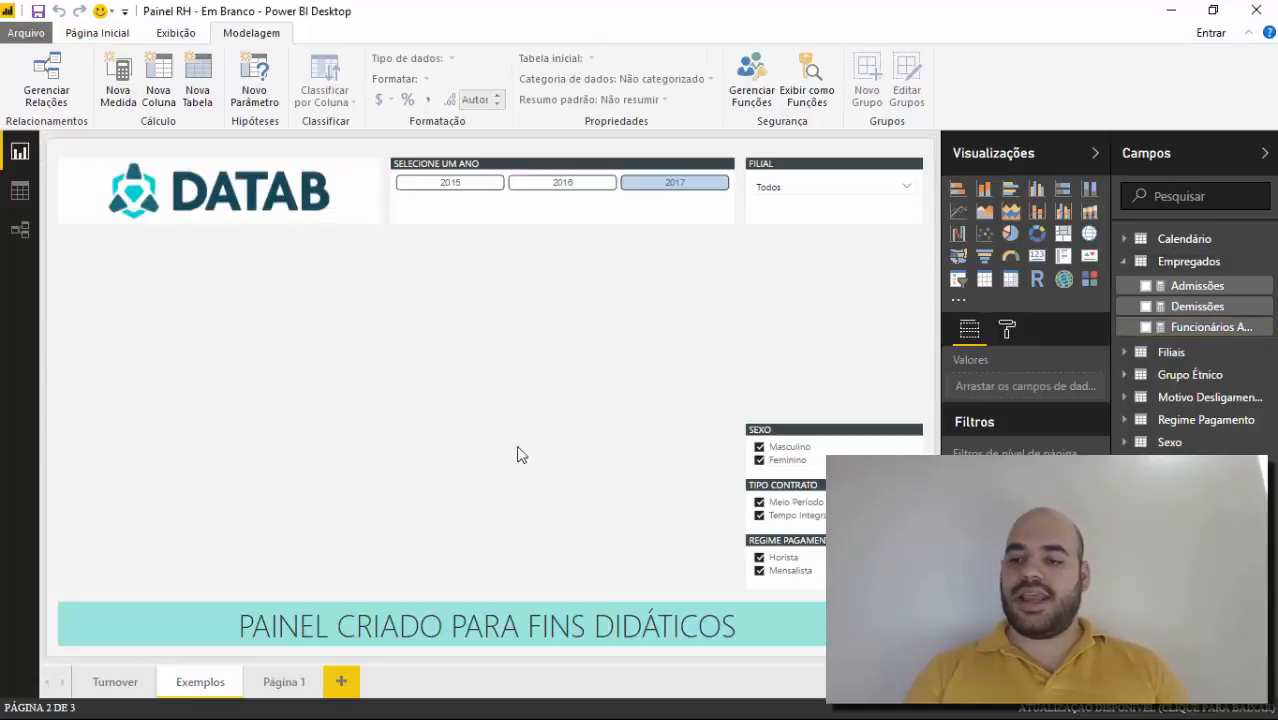
{"action": "left_click", "coordinate": [125, 684]}
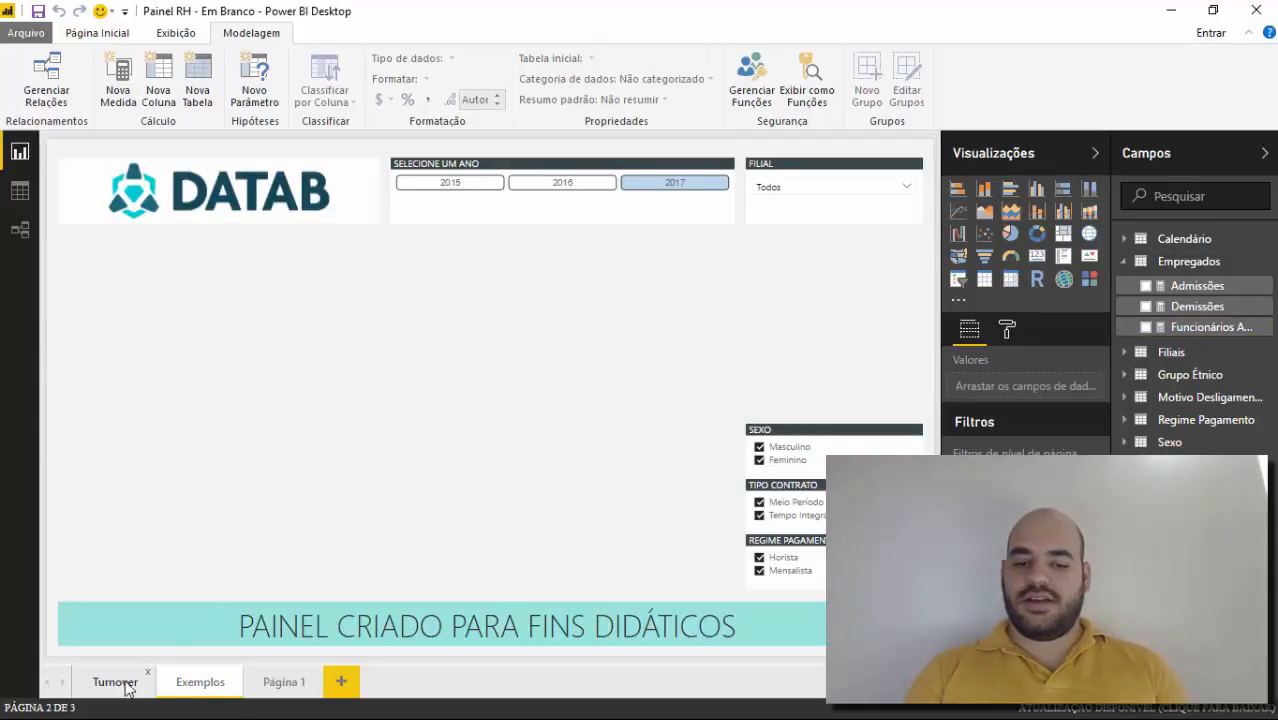
{"action": "left_click", "coordinate": [131, 684]}
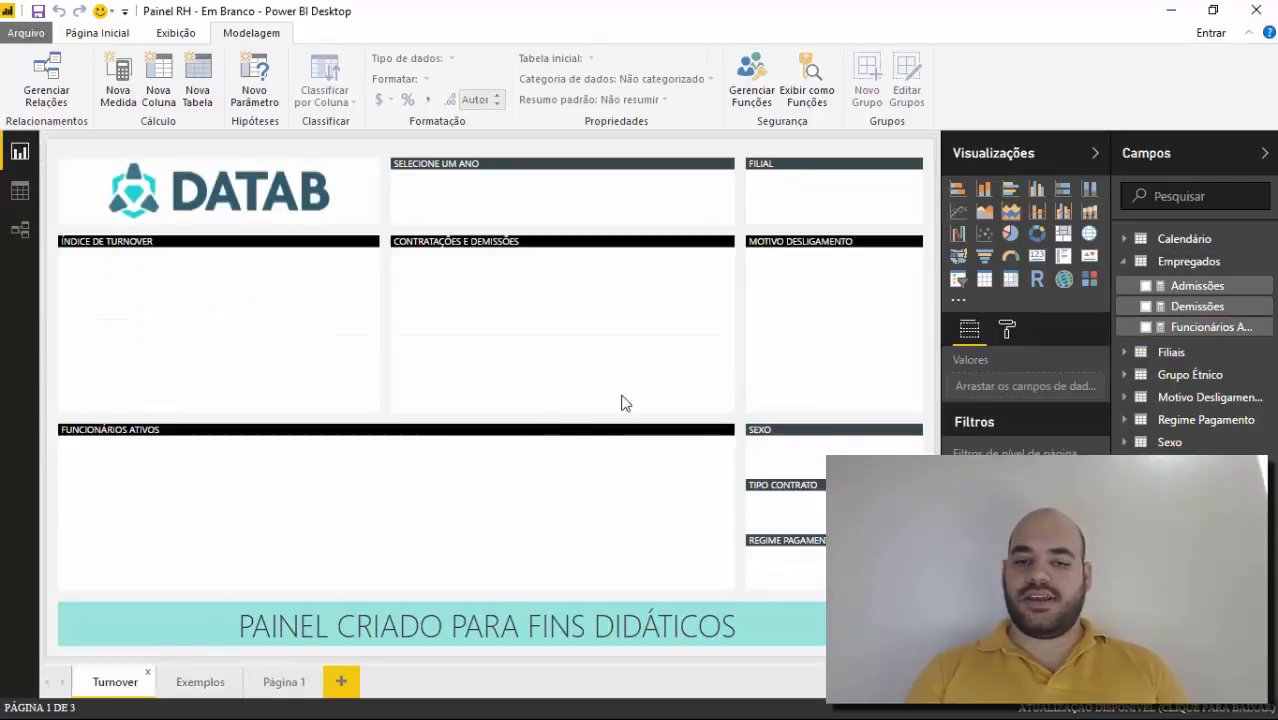
Step: Add the Funcionários Ativos measure to the line chart and compare the results for 2015 and 2016, leaving 2016 selected
{"action": "left_click_drag", "start_coordinate": [1203, 327], "coordinate": [266, 531]}
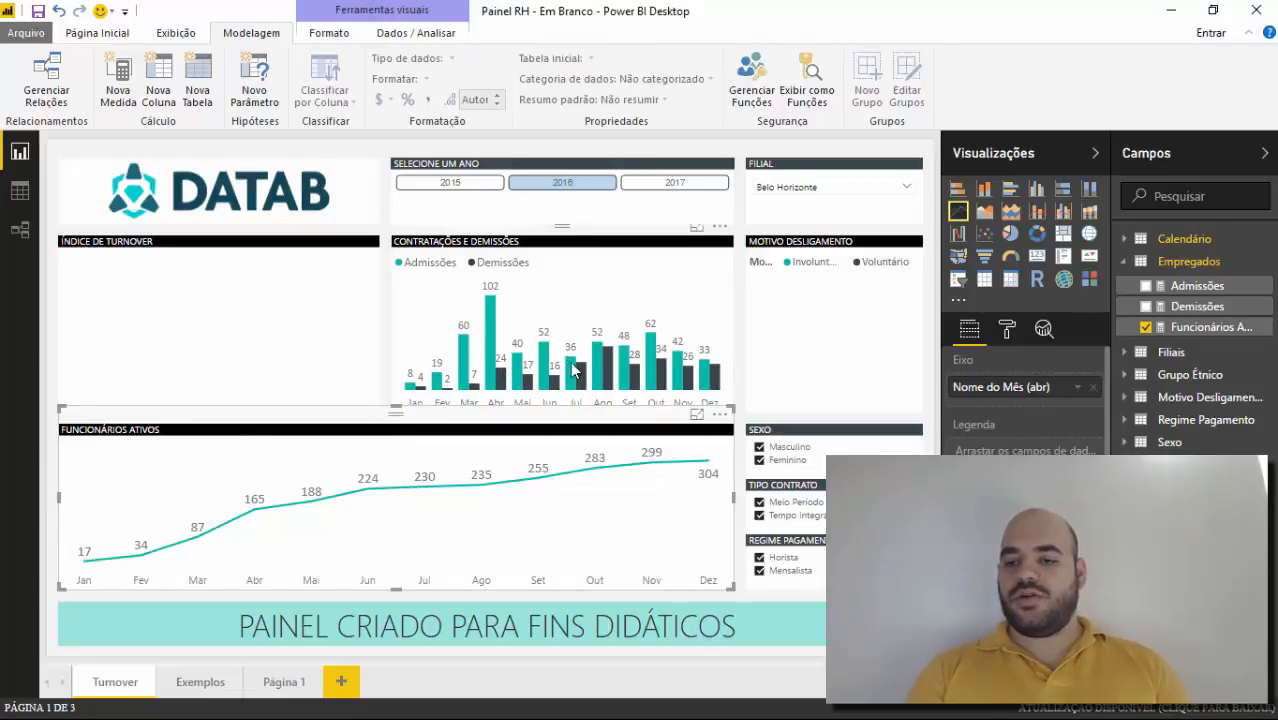
{"action": "left_click", "coordinate": [452, 182]}
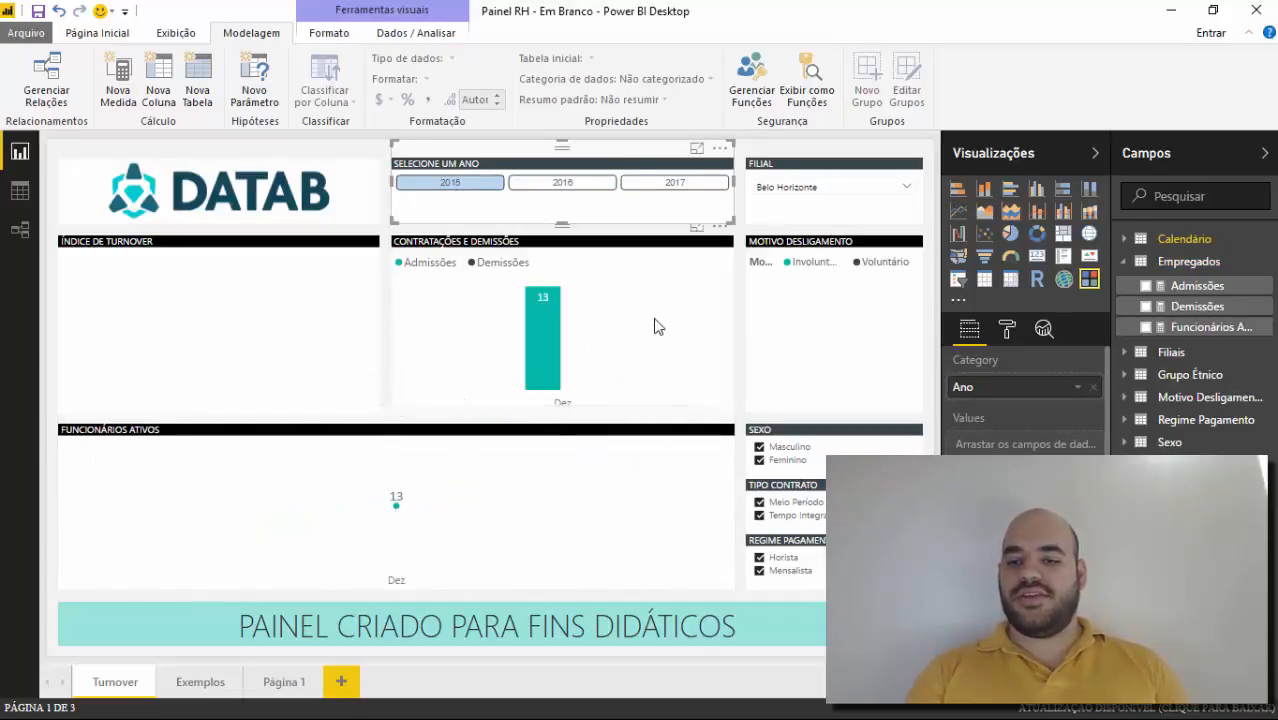
{"action": "left_click", "coordinate": [531, 183]}
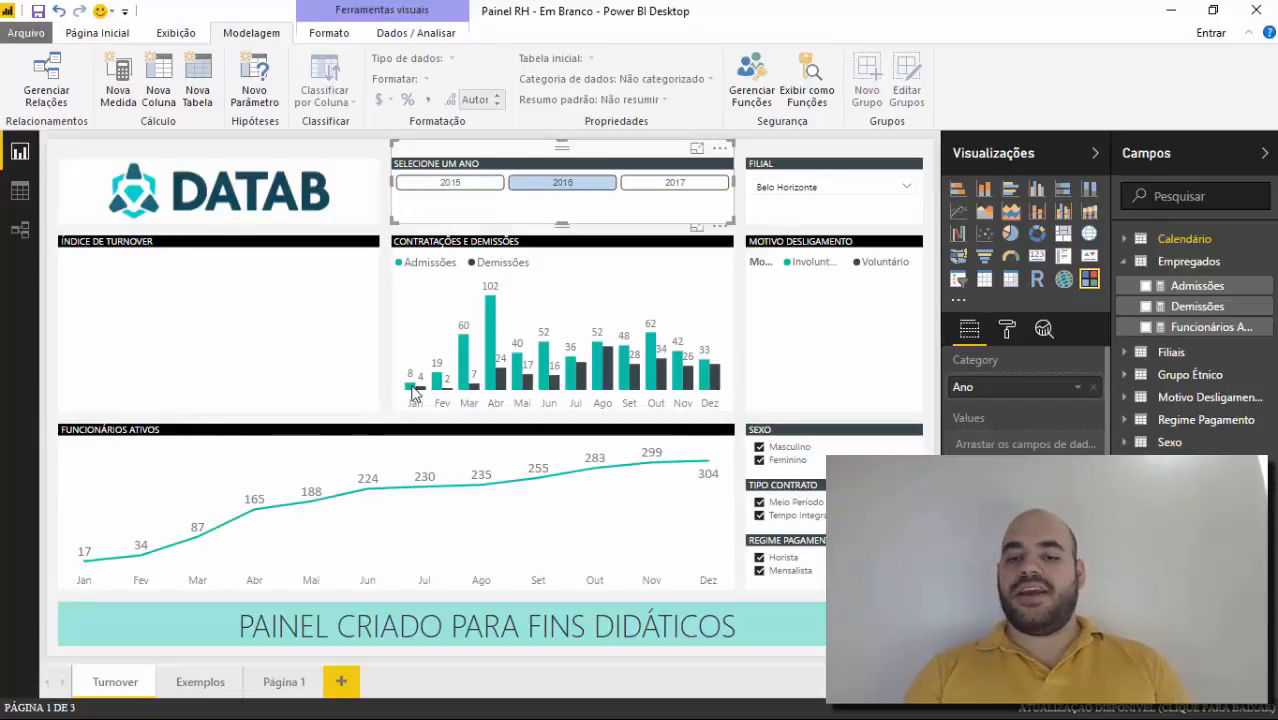
{"action": "mouse_move", "coordinate": [416, 393]}
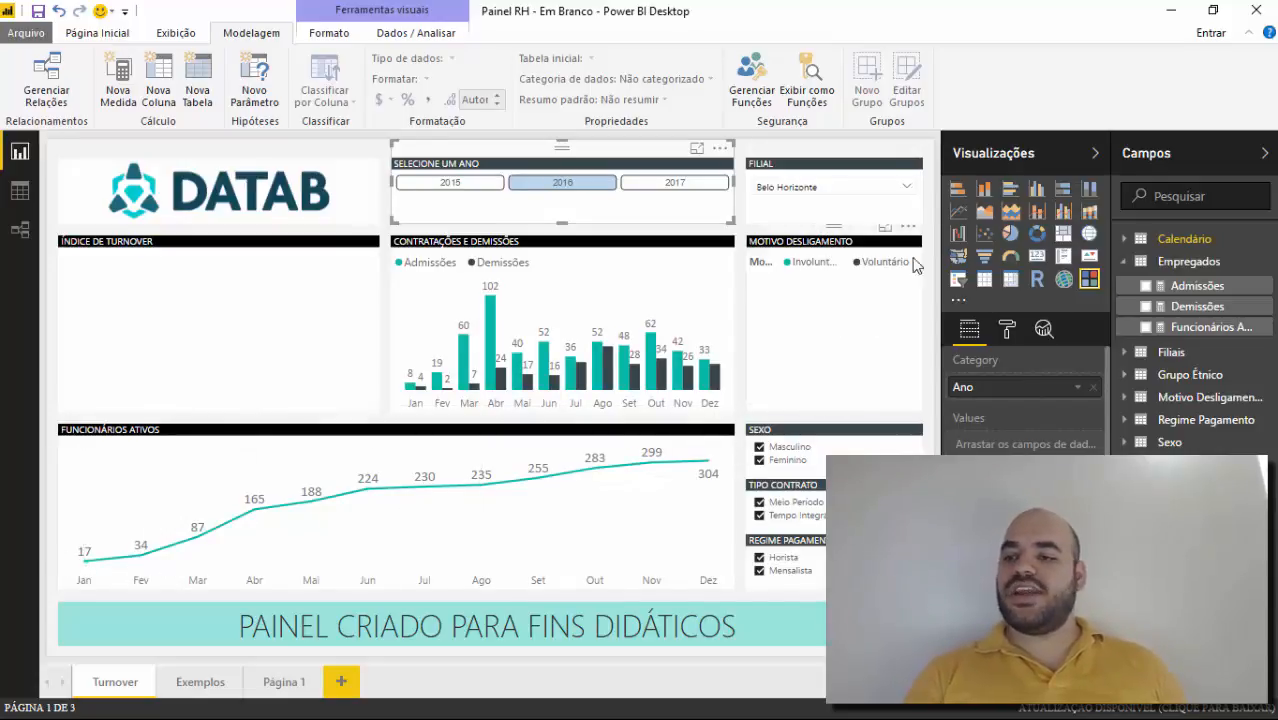
{"action": "left_click", "coordinate": [930, 170]}
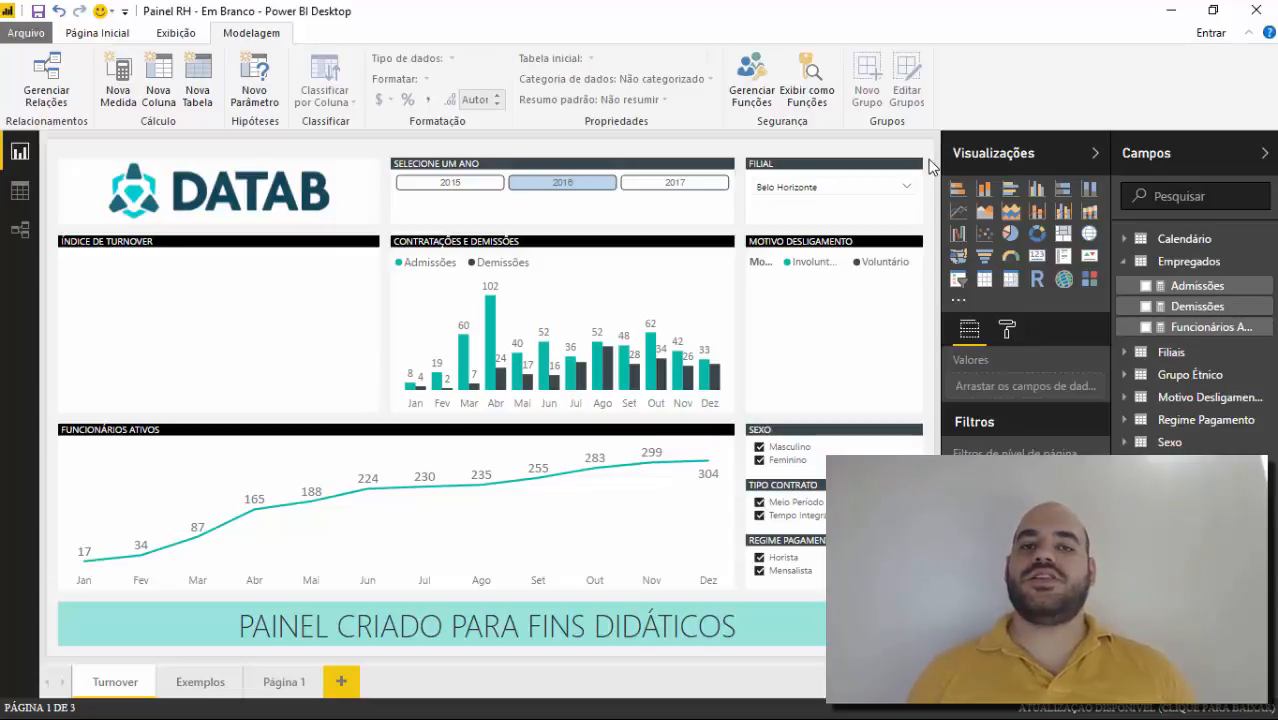
Step: Create a measure named Turnover Geral in the Empregados table and enter the sum [Admissões] + [Demissões]
{"action": "right_click", "coordinate": [1200, 270]}
{"action": "key", "text": "Escape"}
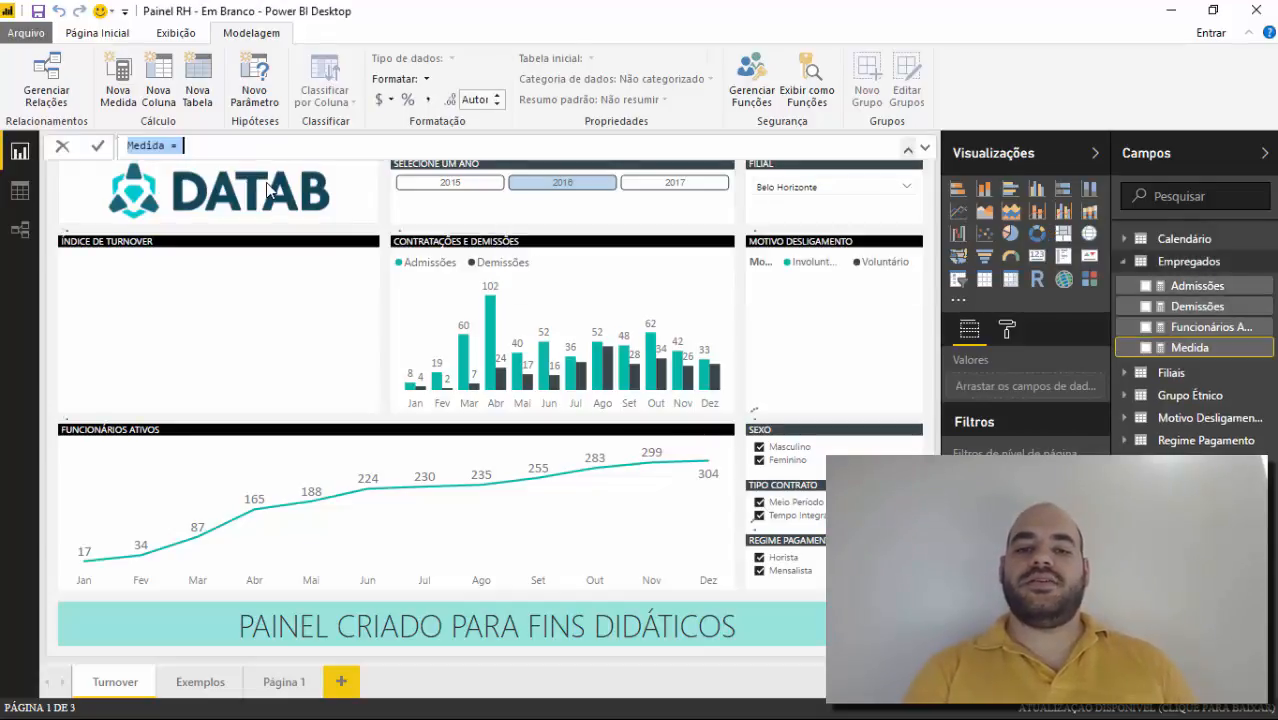
{"action": "type", "text": "Turnover Geral"}
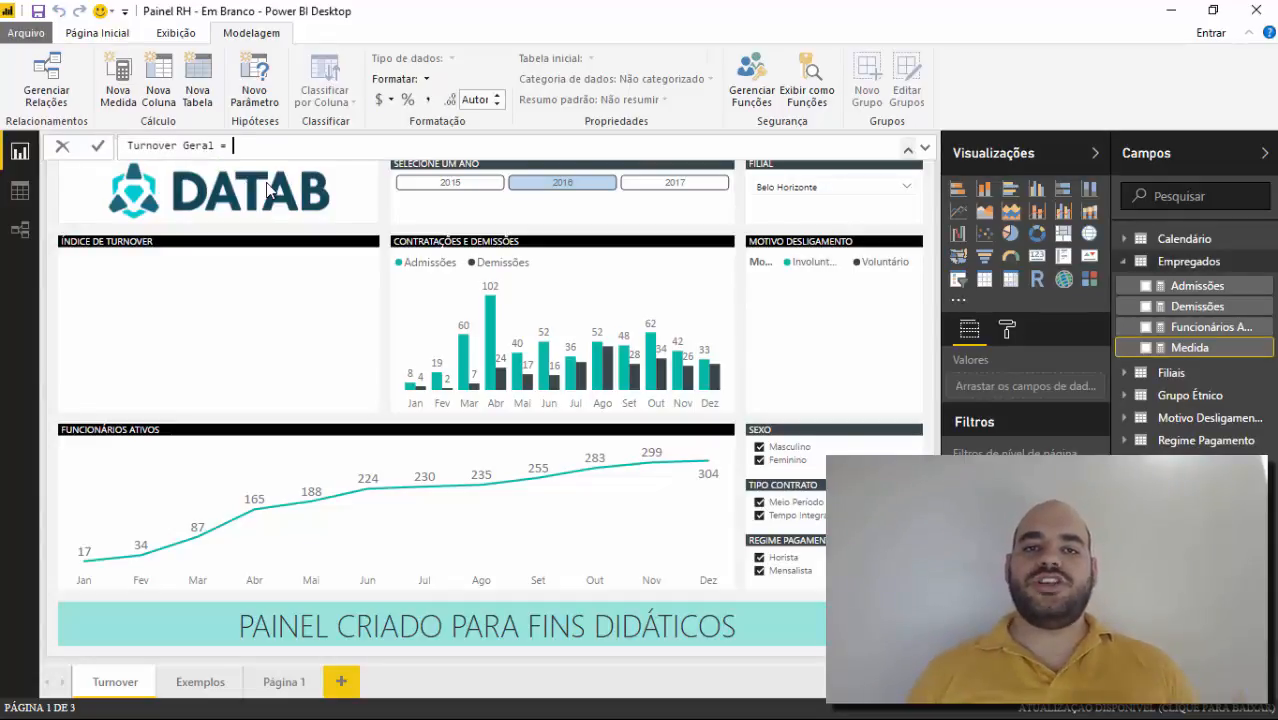
{"action": "type", "text": "[Admissões] "}
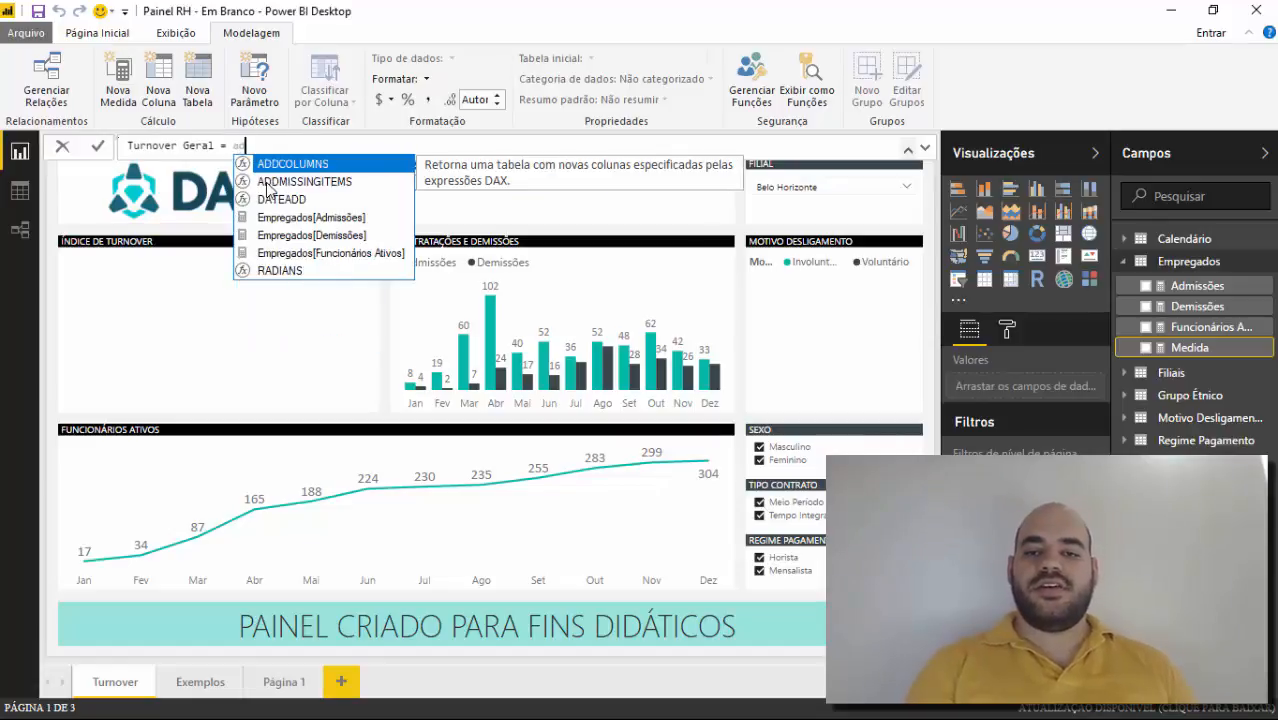
{"action": "type", "text": "+ "}
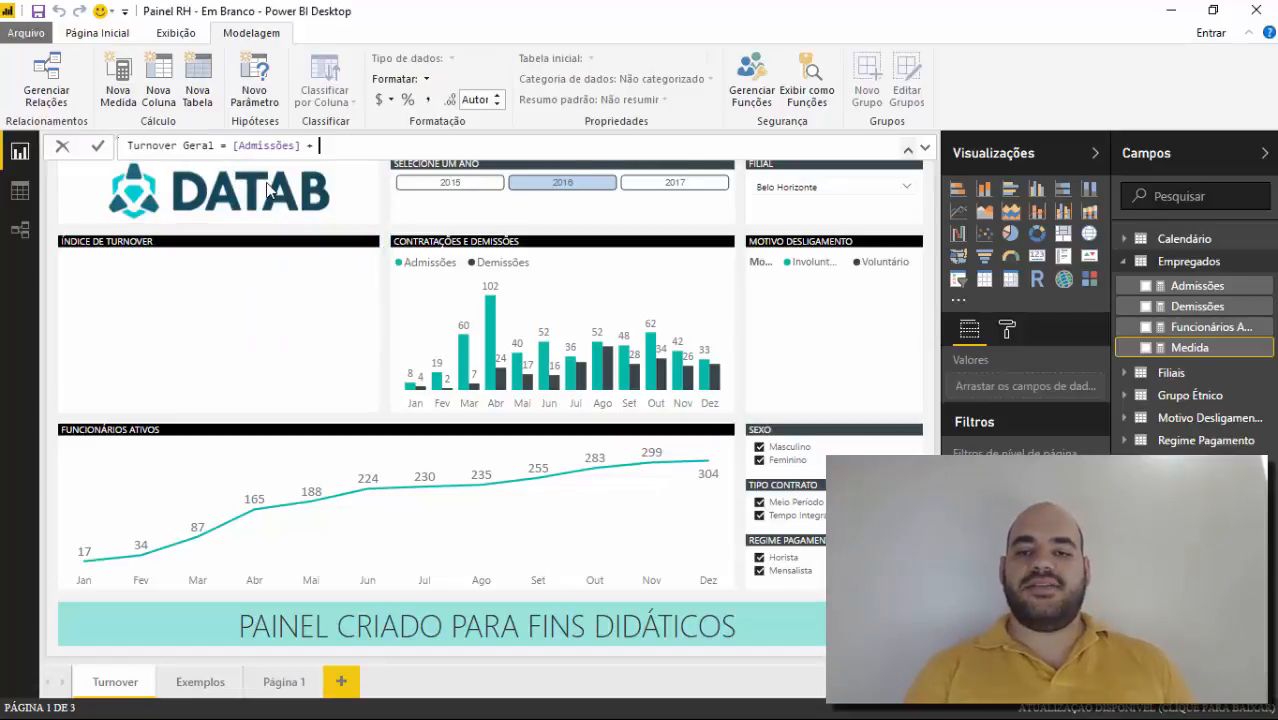
{"action": "type", "text": "demi"}
{"action": "key", "text": "Tab"}
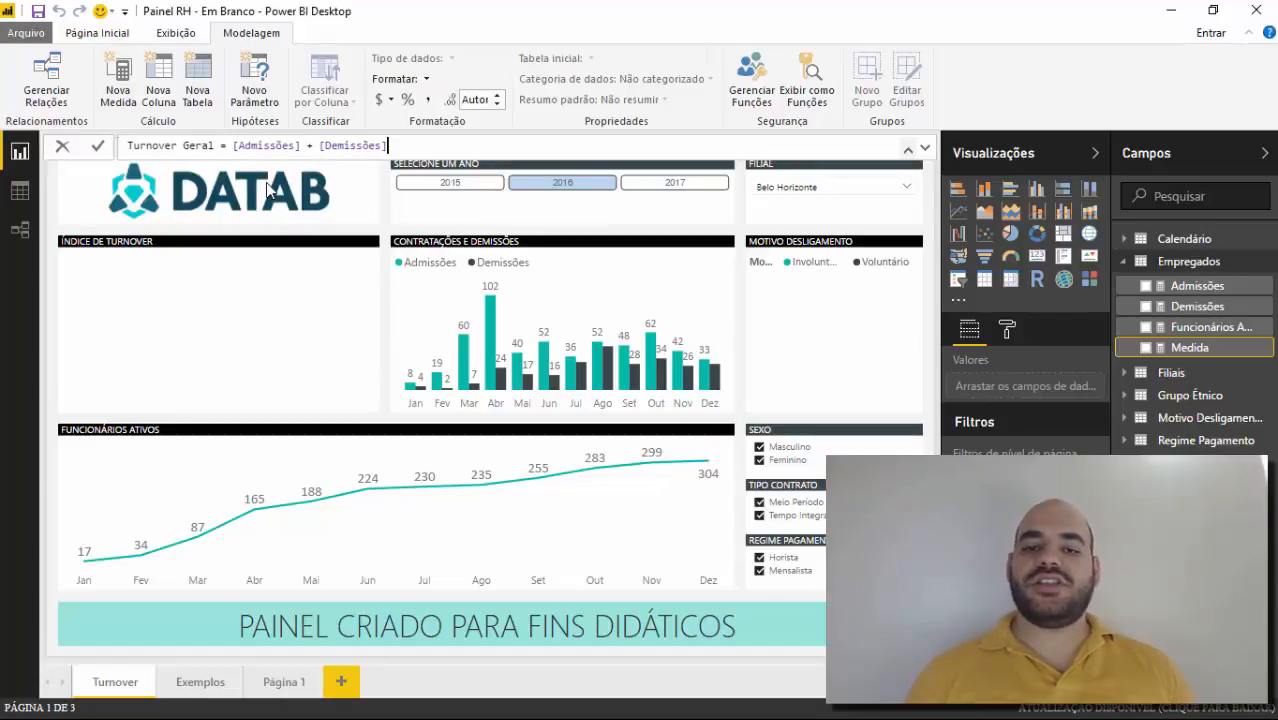
Step: Try wrapping the sum of [Admissões] and [Demissões] in a DIVIDE function with 2 as the denominator
{"action": "key", "text": "ctrl+Left"}
{"action": "key", "text": "ctrl+Left"}
{"action": "key", "text": "ctrl+Left"}
{"action": "key", "text": "ctrl+Left"}
{"action": "key", "text": "ctrl+Left"}
{"action": "key", "text": "ctrl+Left"}
{"action": "key", "text": "ctrl+Left"}
{"action": "key", "text": "Right"}
{"action": "key", "text": "Right"}
{"action": "key", "text": "Right"}
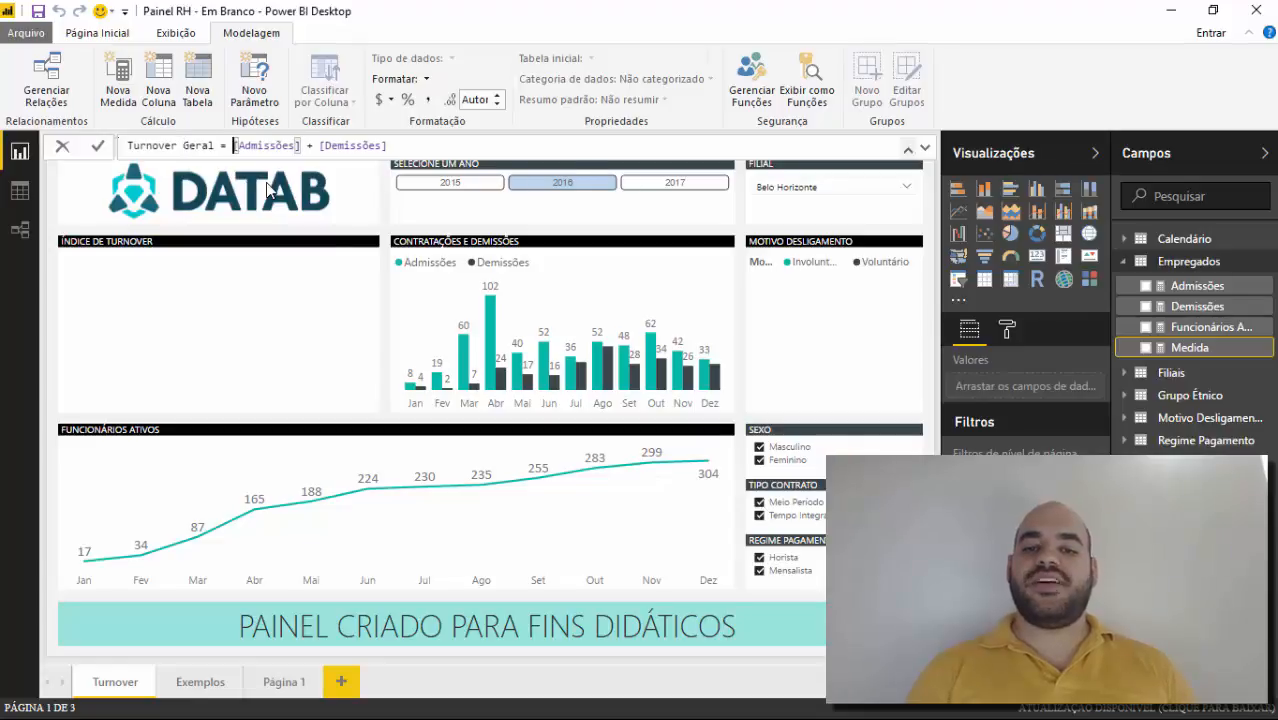
{"action": "type", "text": "DIVIDE"}
{"action": "type", "text": "("}
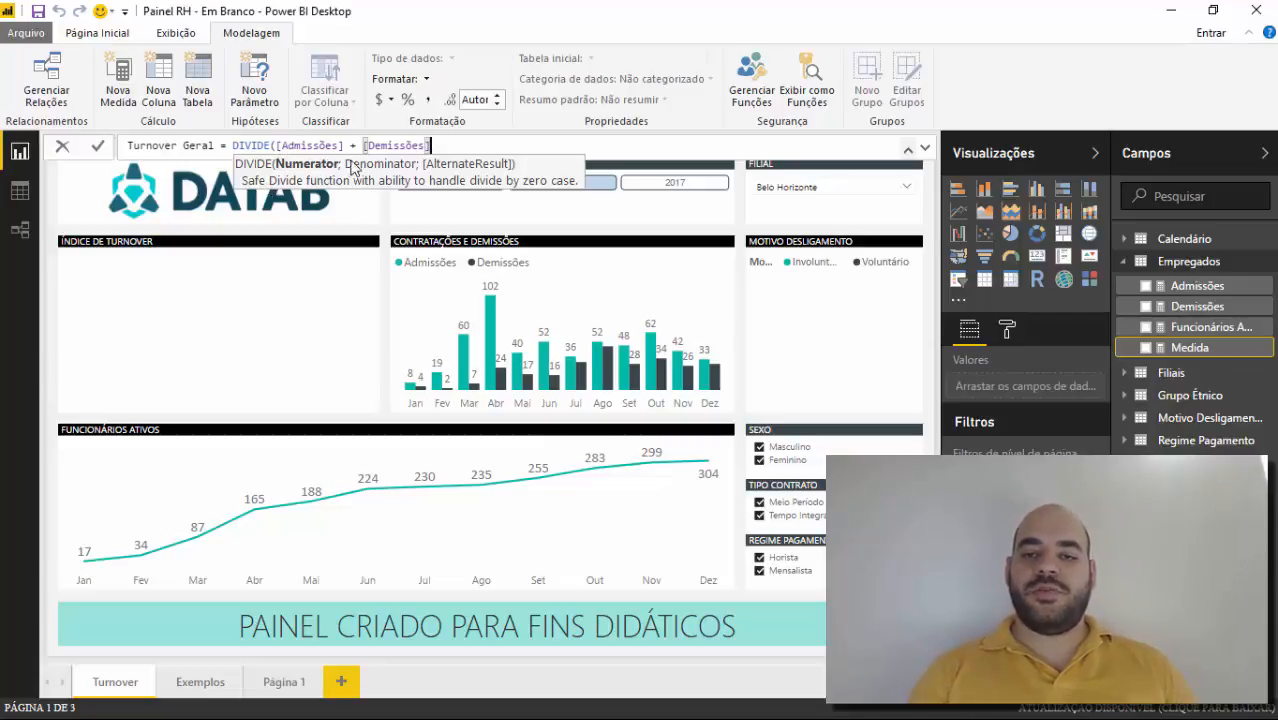
{"action": "type", "text": ";"}
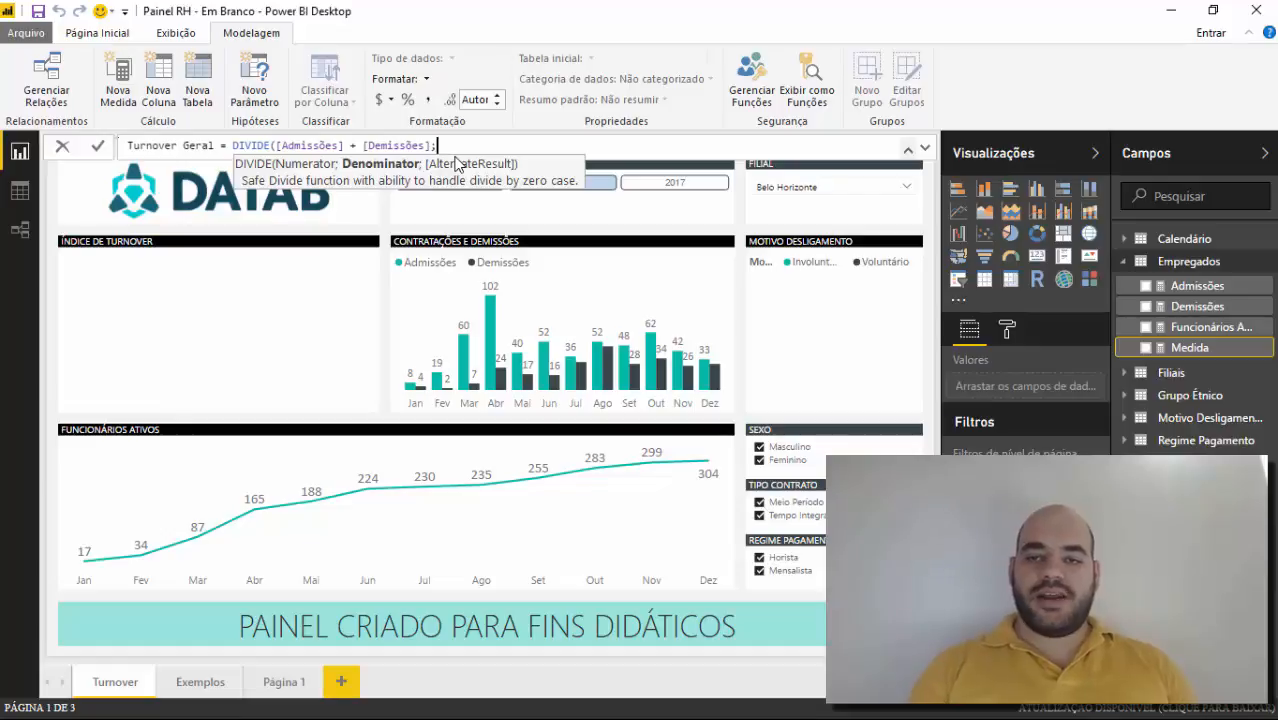
{"action": "type", "text": "2)"}
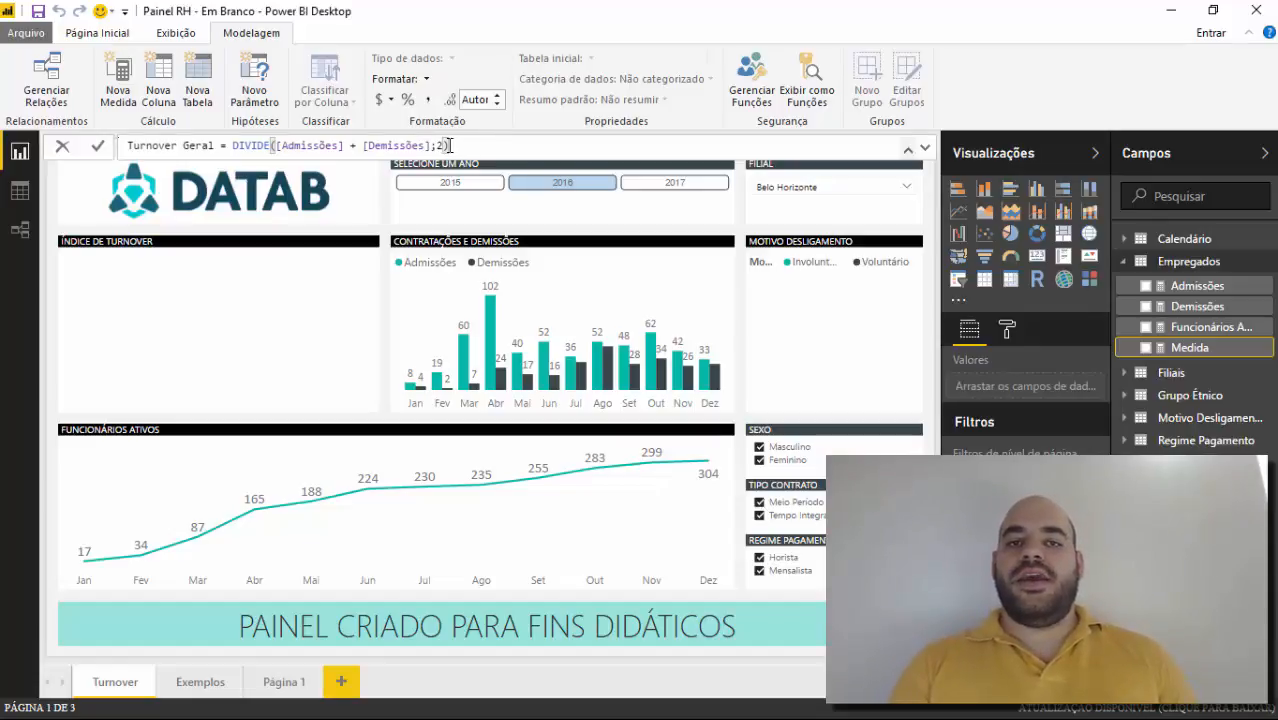
{"action": "key", "text": "BackSpace"}
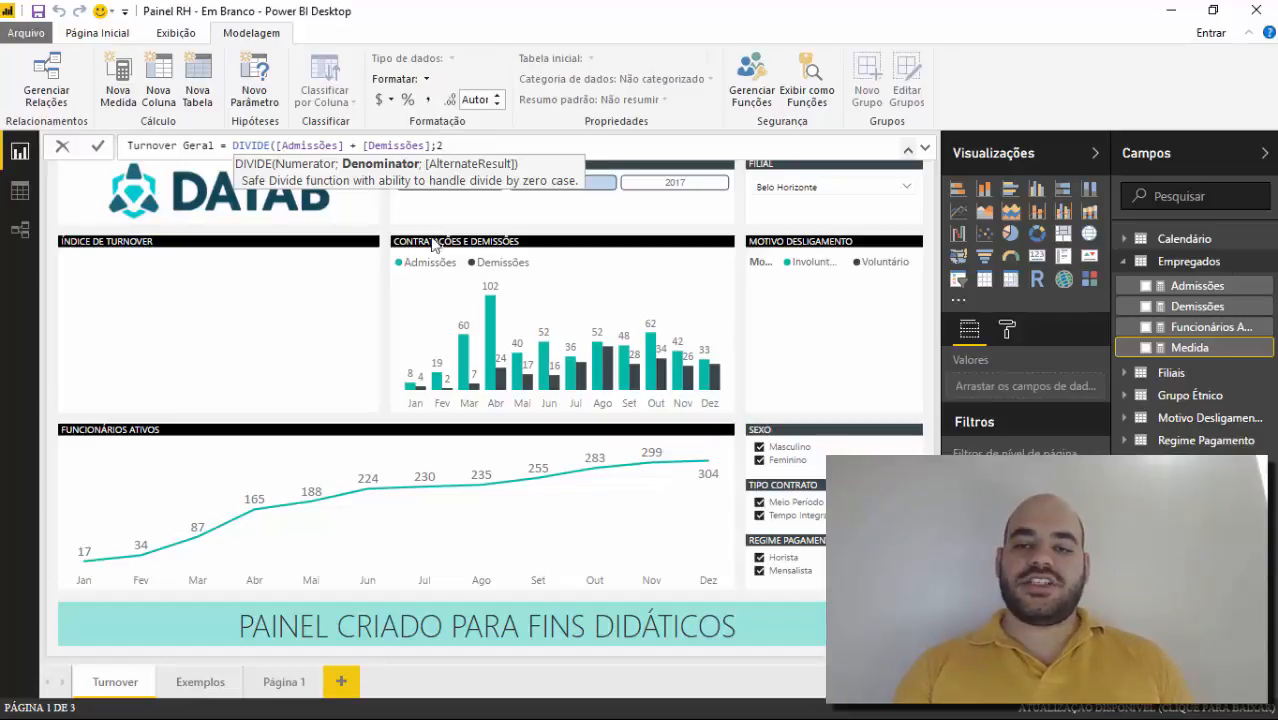
{"action": "type", "text": ")"}
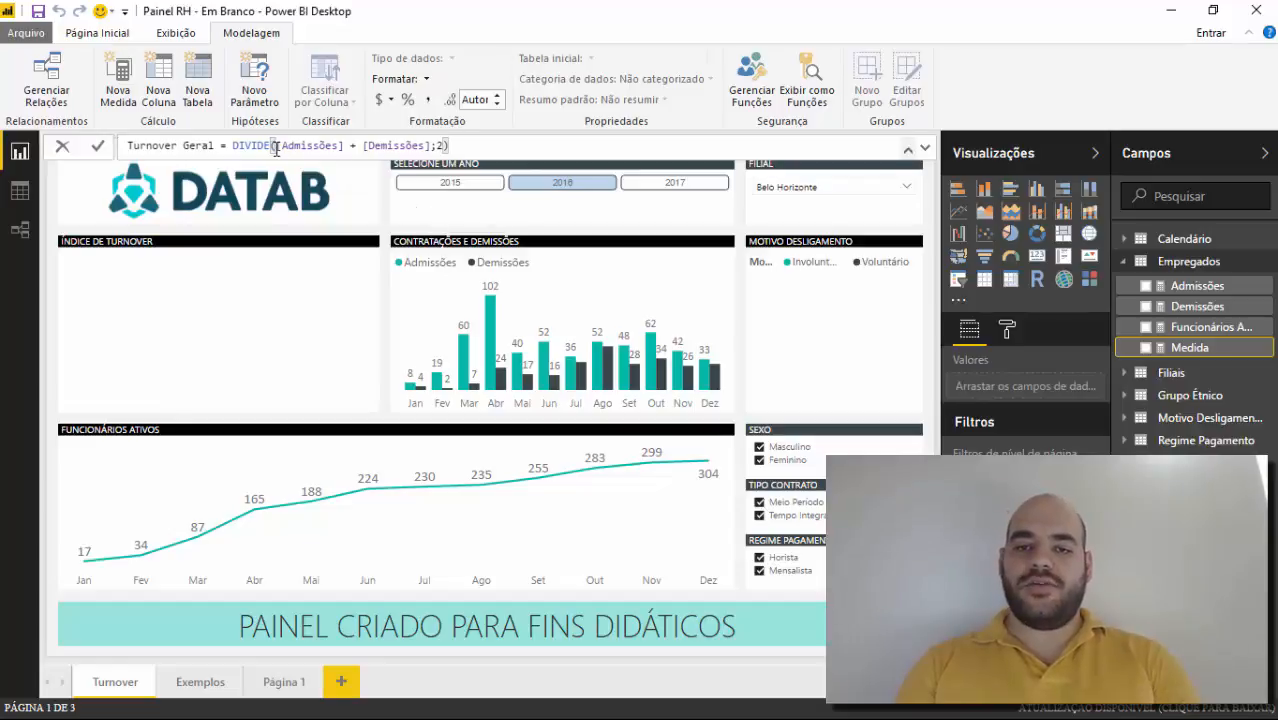
Step: Remove the DIVIDE function and its denominator from the Turnover Geral formula, keeping only the sum
{"action": "key", "text": "BackSpace"}
{"action": "key", "text": "BackSpace"}
{"action": "key", "text": "BackSpace"}
{"action": "key", "text": "BackSpace"}
{"action": "key", "text": "BackSpace"}
{"action": "key", "text": "BackSpace"}
{"action": "key", "text": "BackSpace"}
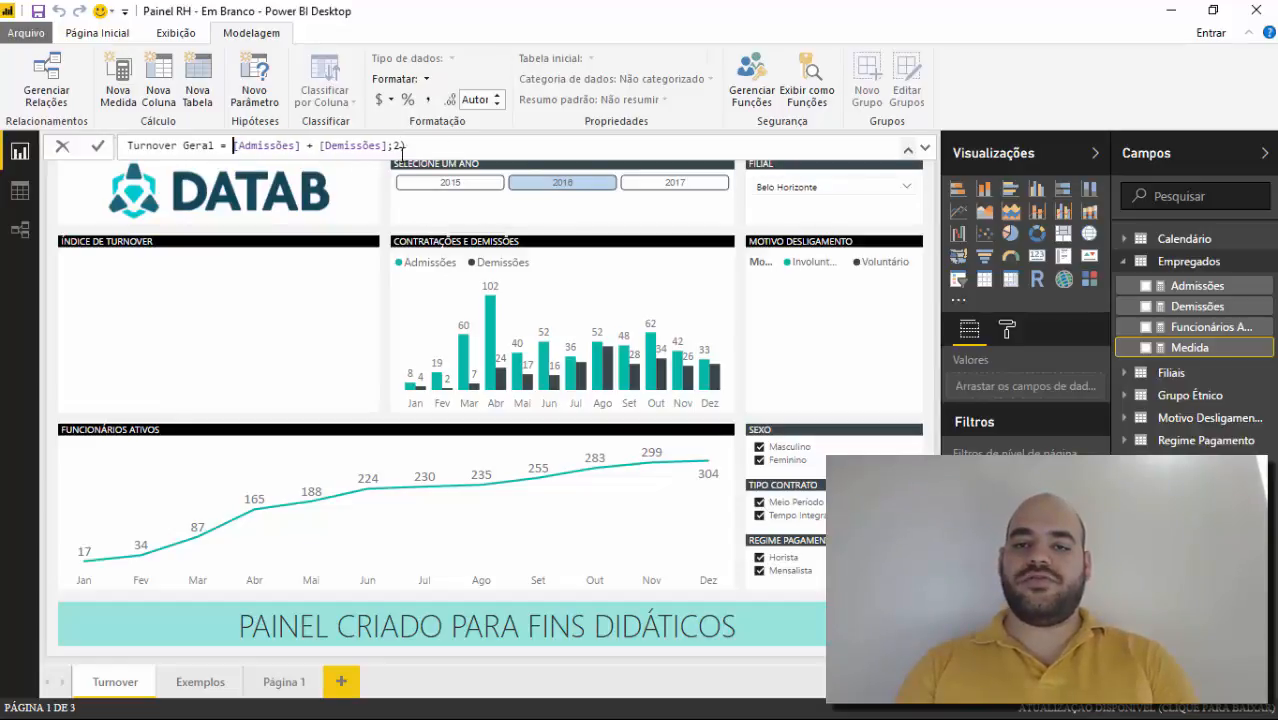
{"action": "left_click", "coordinate": [403, 147]}
{"action": "key", "text": "BackSpace"}
{"action": "key", "text": "BackSpace"}
{"action": "key", "text": "BackSpace"}
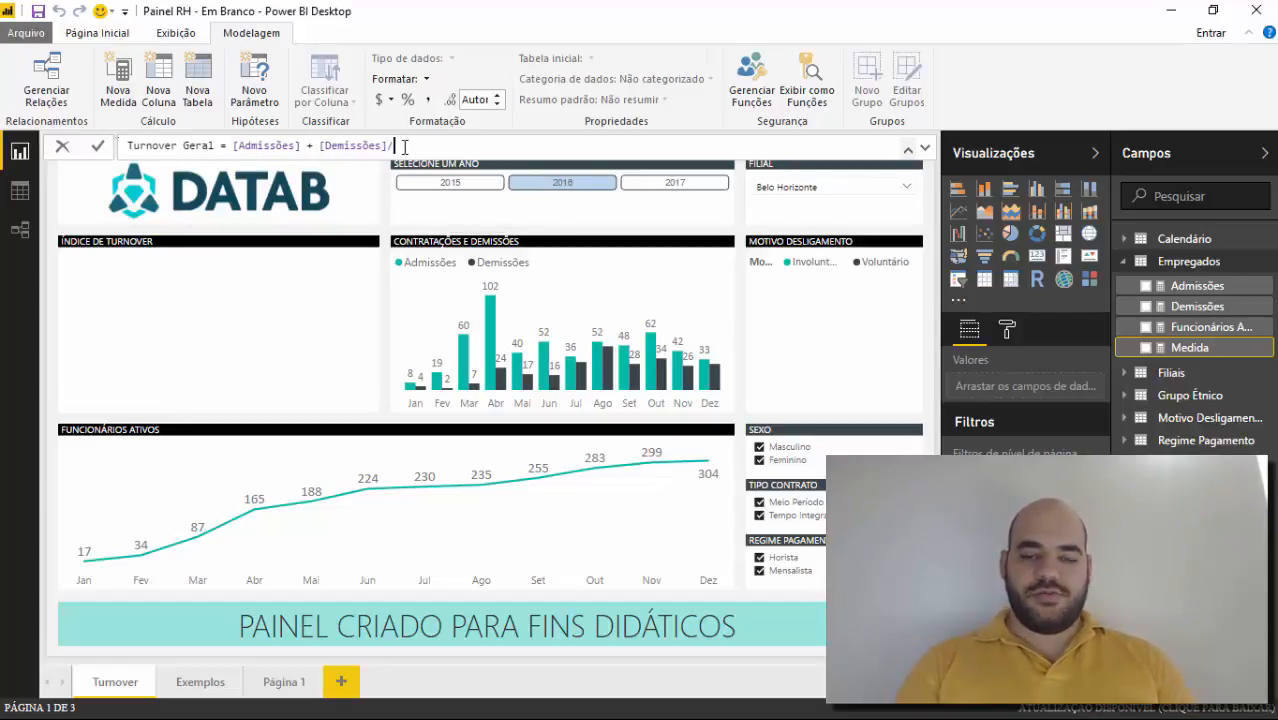
Step: Enclose the sum in parentheses and divide it by 2, giving ([Admissões] + [Demissões])/2
{"action": "type", "text": "/2"}
{"action": "key", "text": "Left"}
{"action": "key", "text": "Left"}
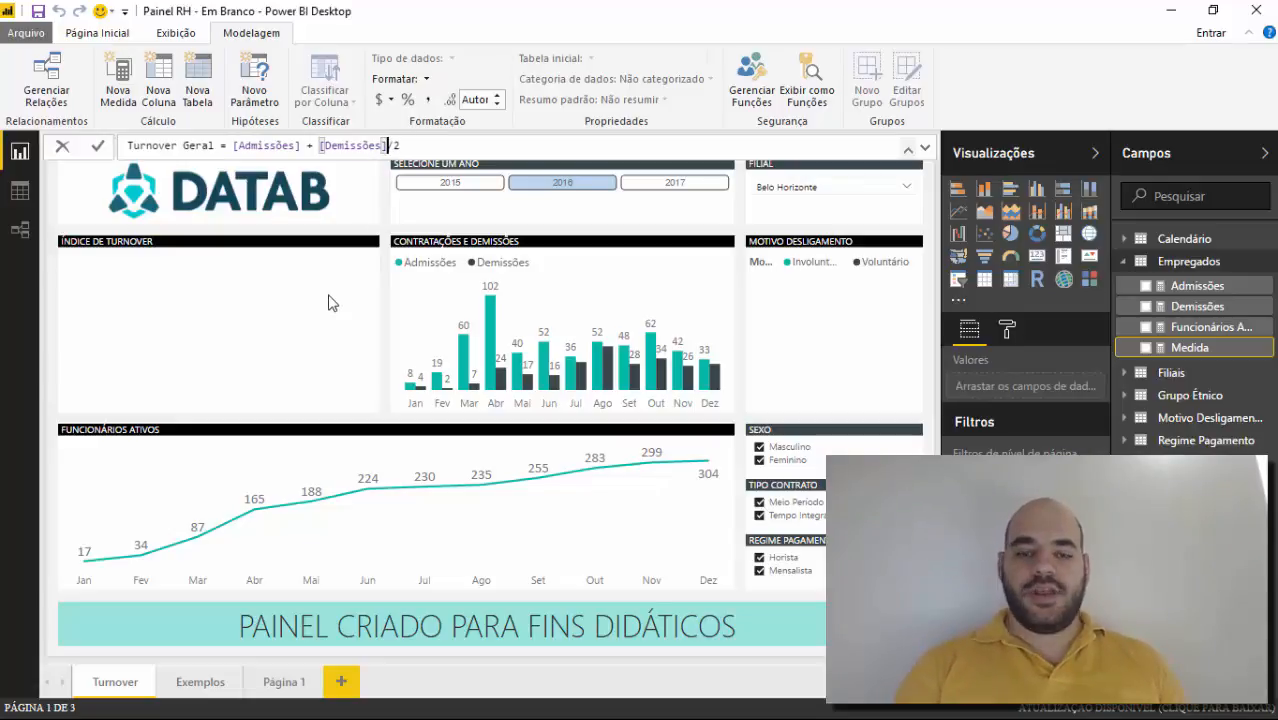
{"action": "type", "text": ")"}
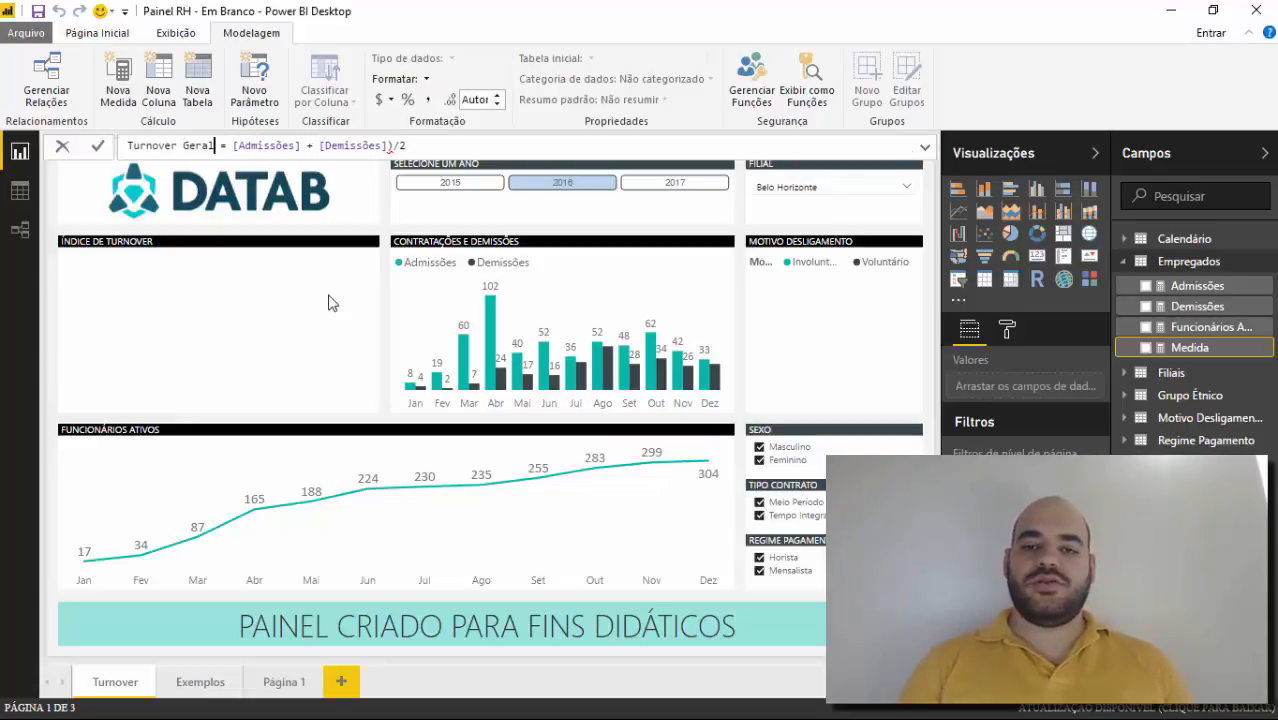
{"action": "key", "text": "Right"}
{"action": "key", "text": "Right"}
{"action": "key", "text": "Right"}
{"action": "type", "text": "("}
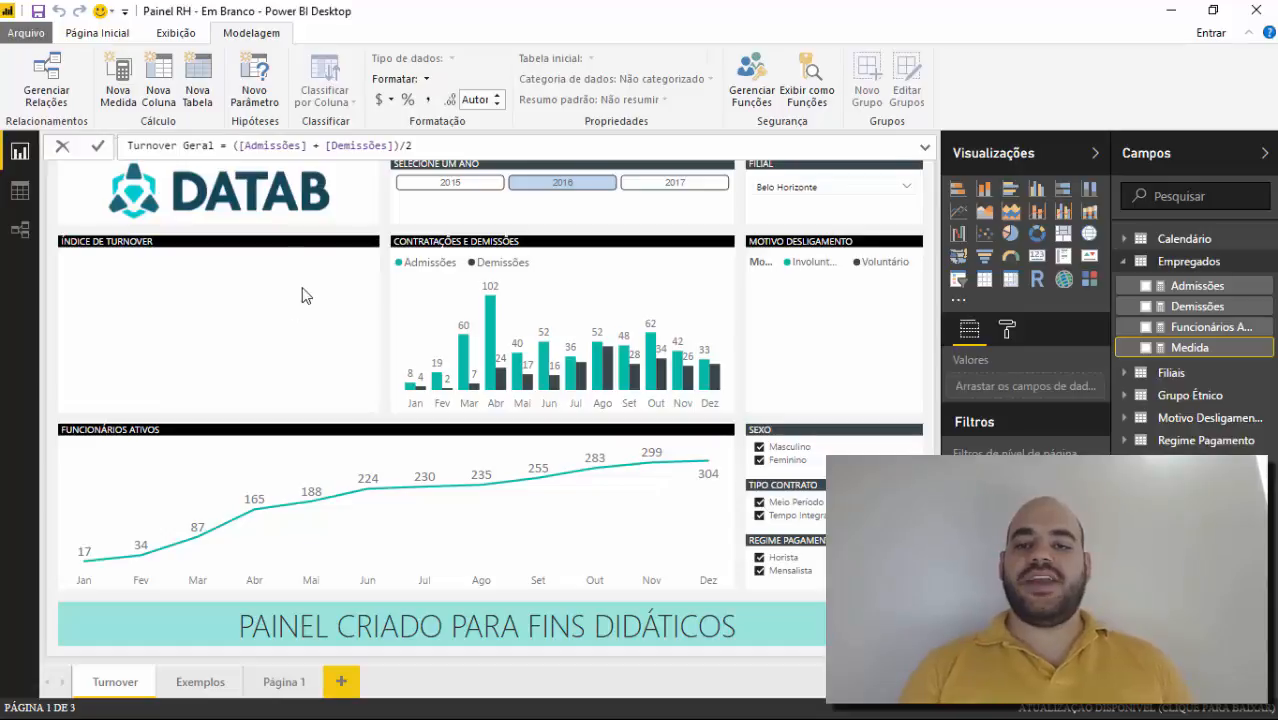
Step: Wrap the averaged sum in DIVIDE with [Funcionários Ativos] as the denominator, keeping the inner parentheses, and commit the Turnover Geral measure
{"action": "left_click", "coordinate": [446, 150]}
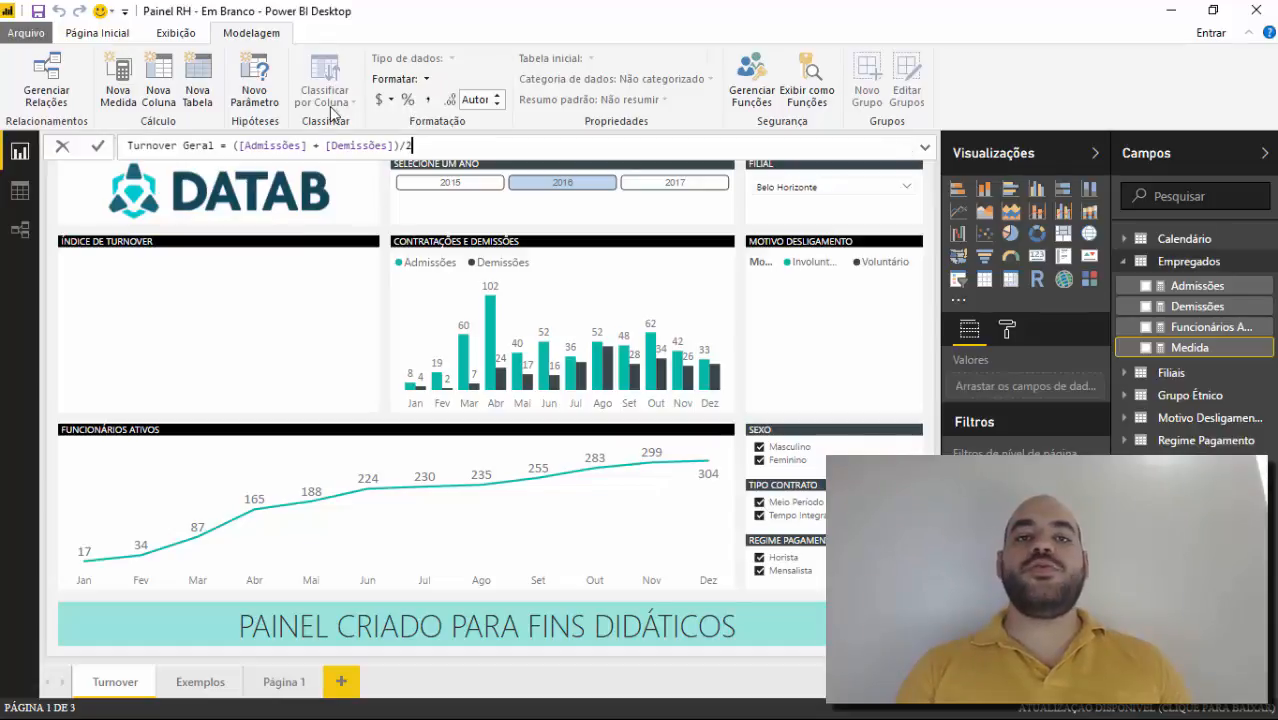
{"action": "left_click", "coordinate": [234, 145]}
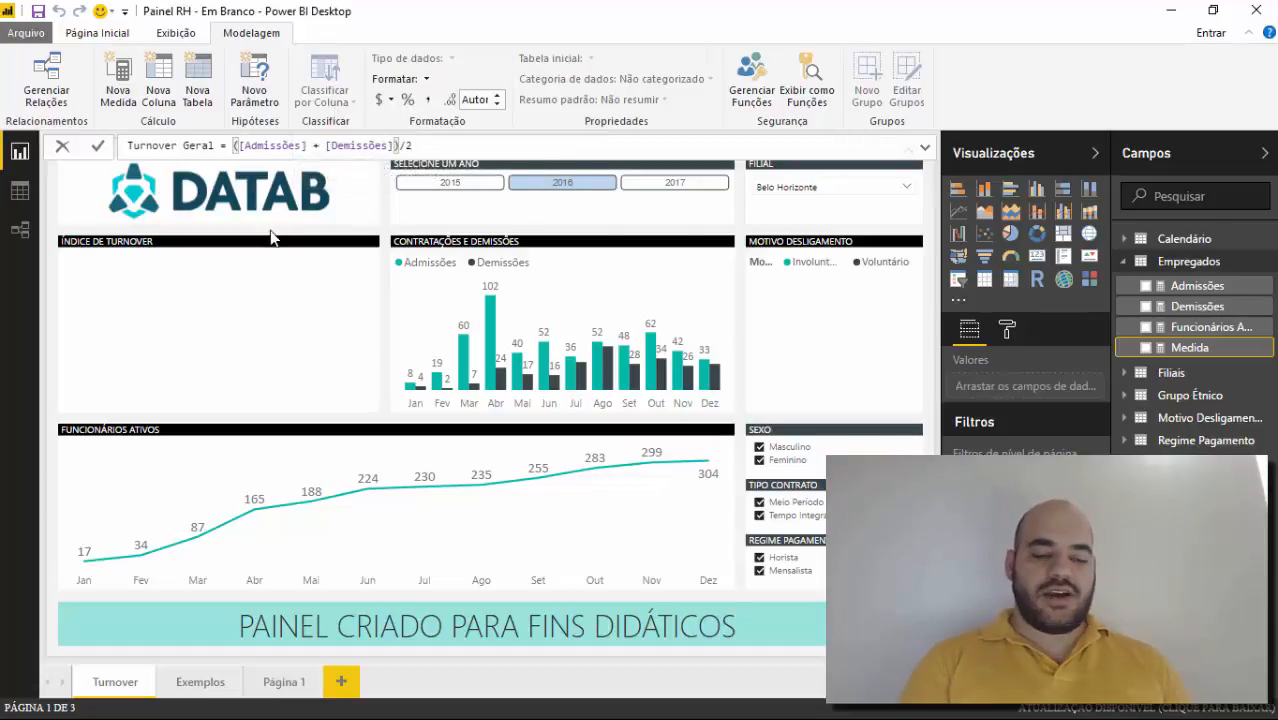
{"action": "type", "text": "DIVIDE"}
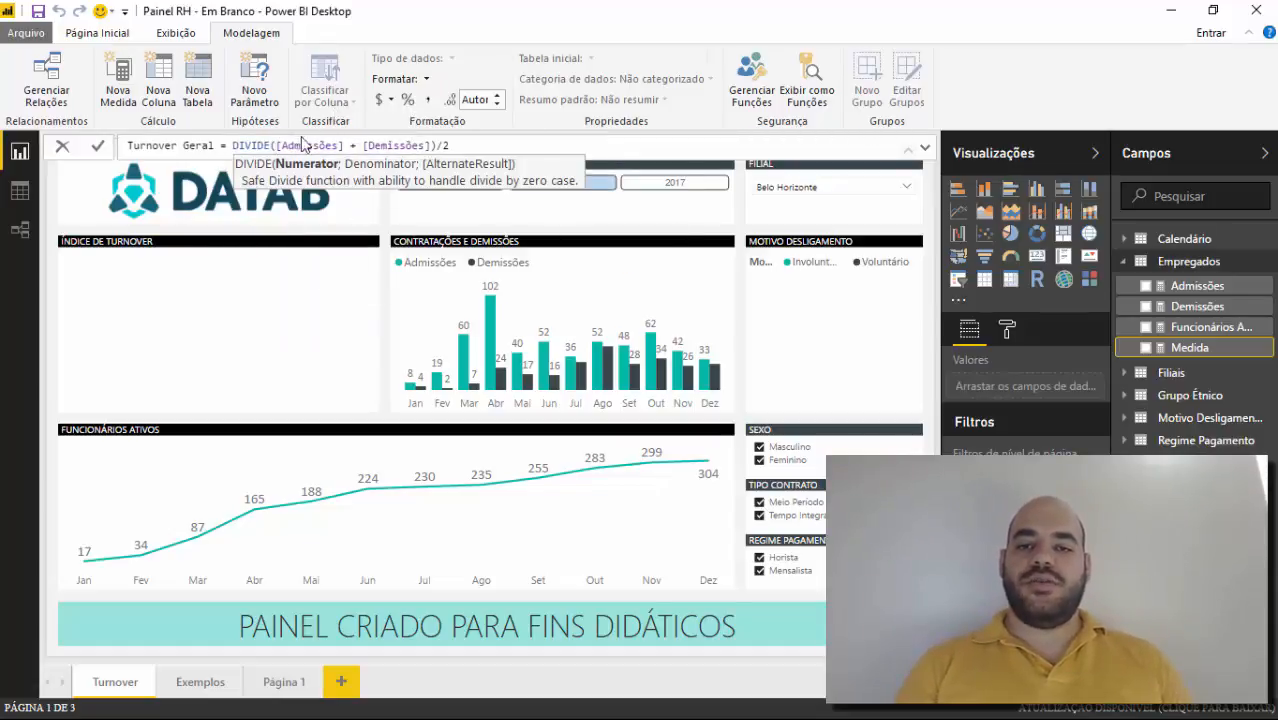
{"action": "left_click_drag", "start_coordinate": [277, 146], "coordinate": [473, 147]}
{"action": "left_click", "coordinate": [473, 147]}
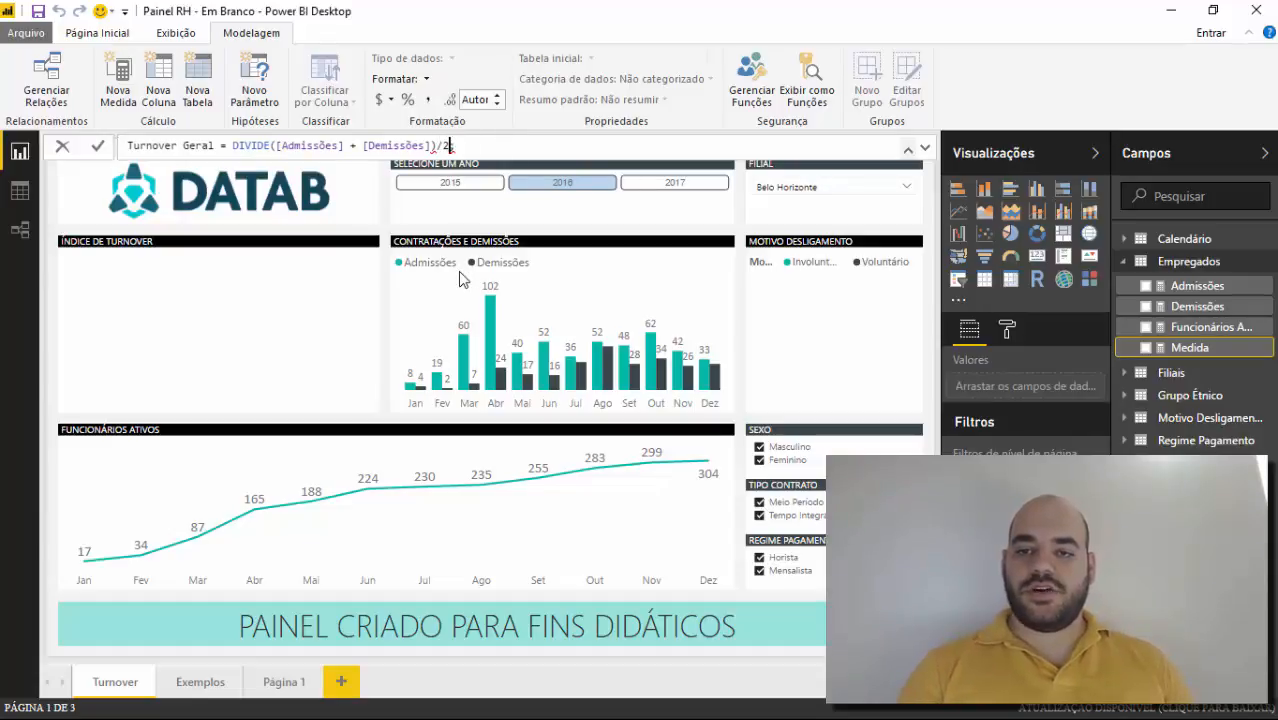
{"action": "left_click", "coordinate": [276, 146]}
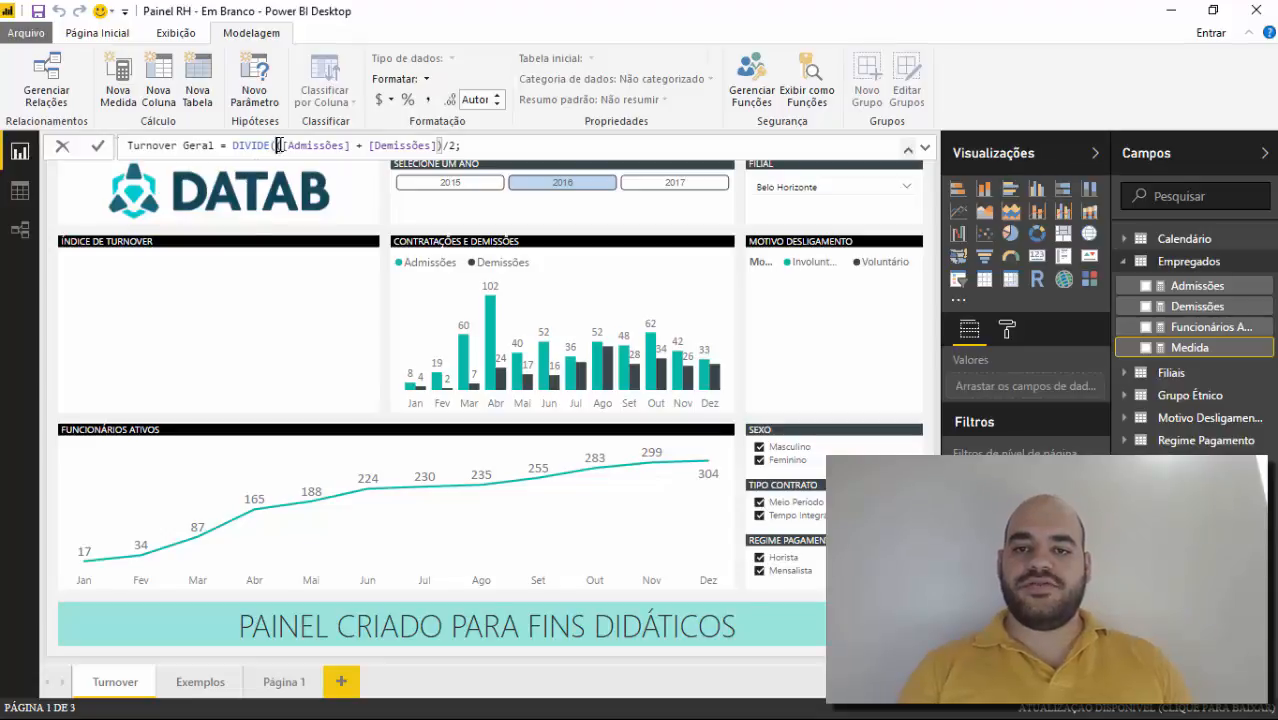
{"action": "left_click", "coordinate": [469, 148]}
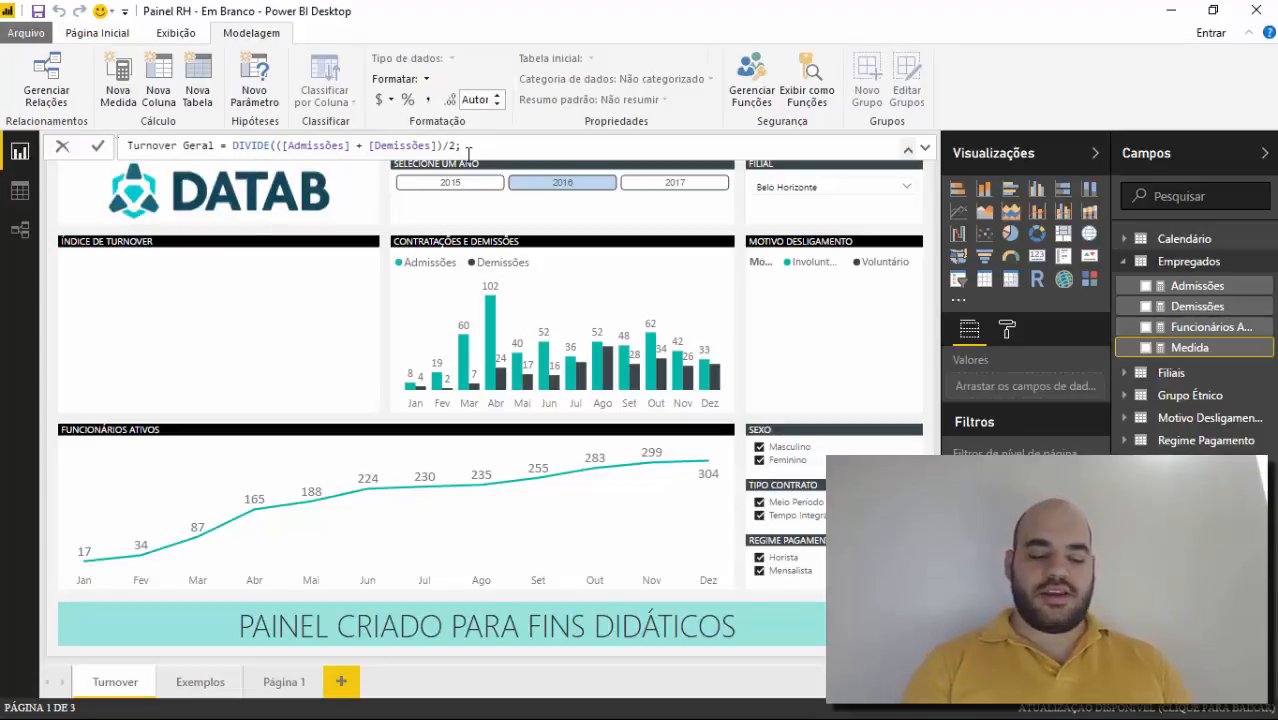
{"action": "type", "text": "Func"}
{"action": "key", "text": "Tab"}
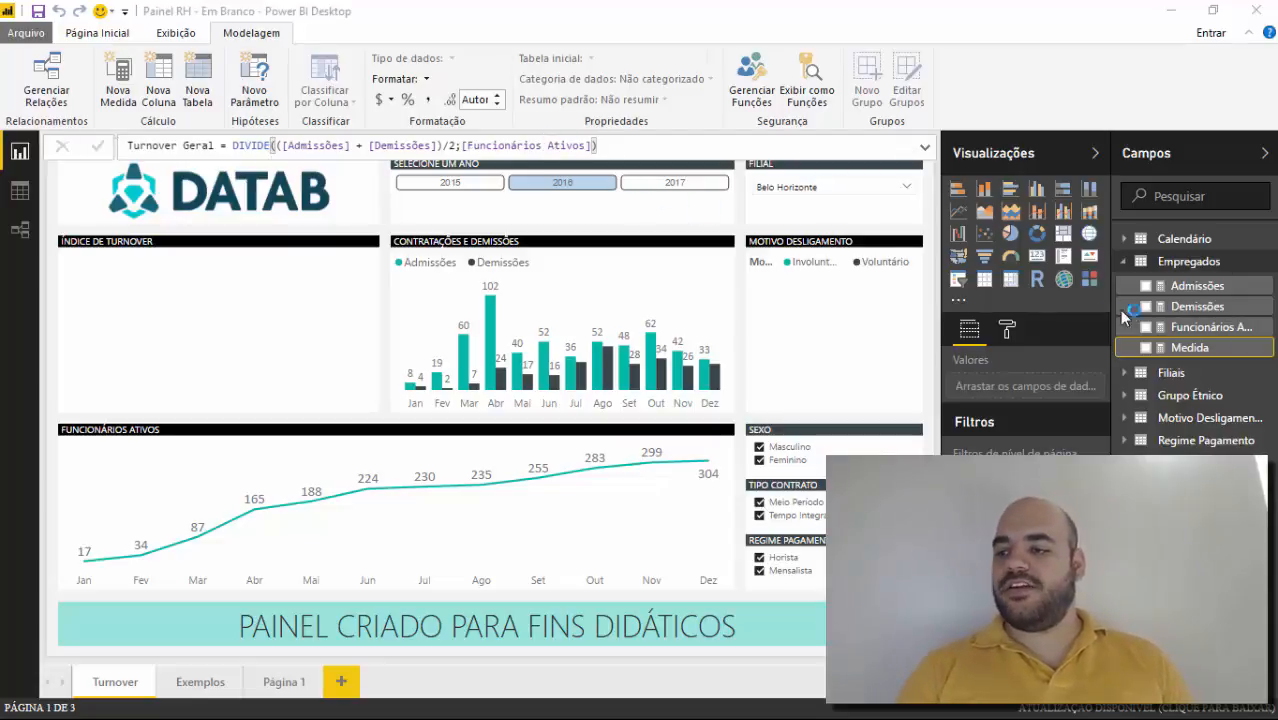
{"action": "key", "text": "Return"}
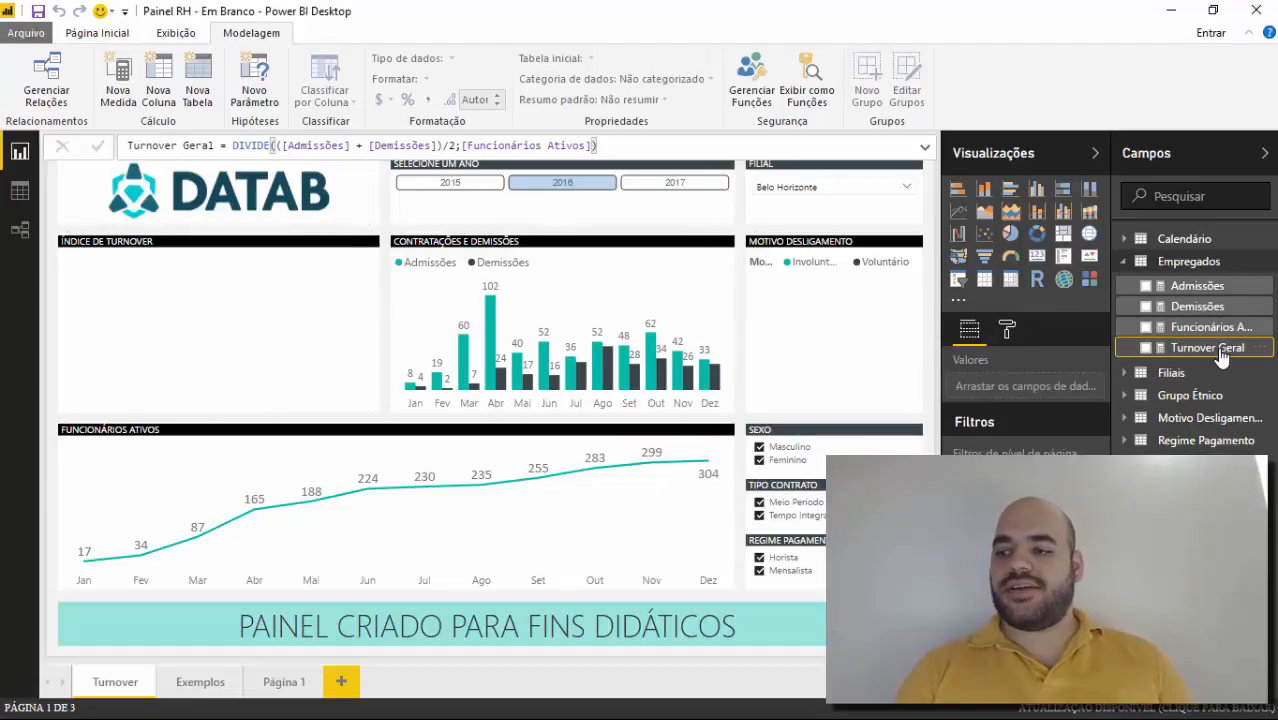
Step: Add Turnover Geral to the Índice de Turnover column chart and format the measure as a percentage with 1 decimal place
{"action": "left_click_drag", "start_coordinate": [1212, 350], "coordinate": [232, 328]}
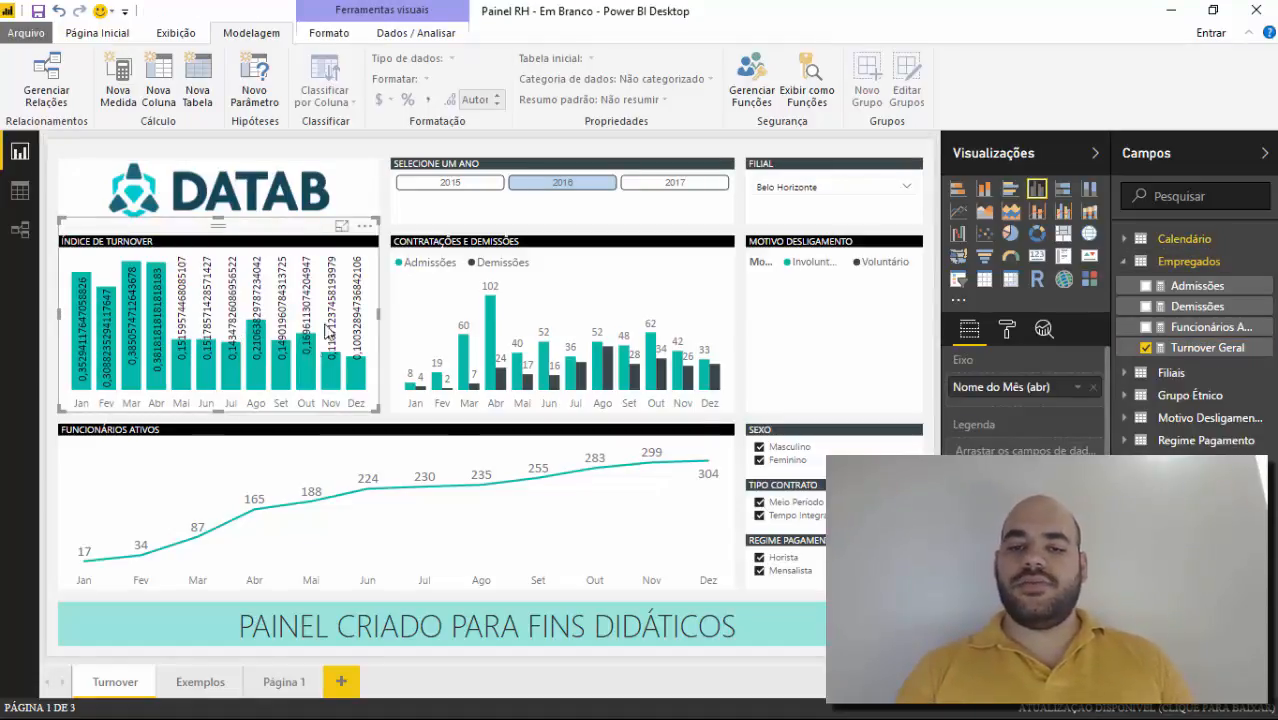
{"action": "left_click", "coordinate": [1224, 349]}
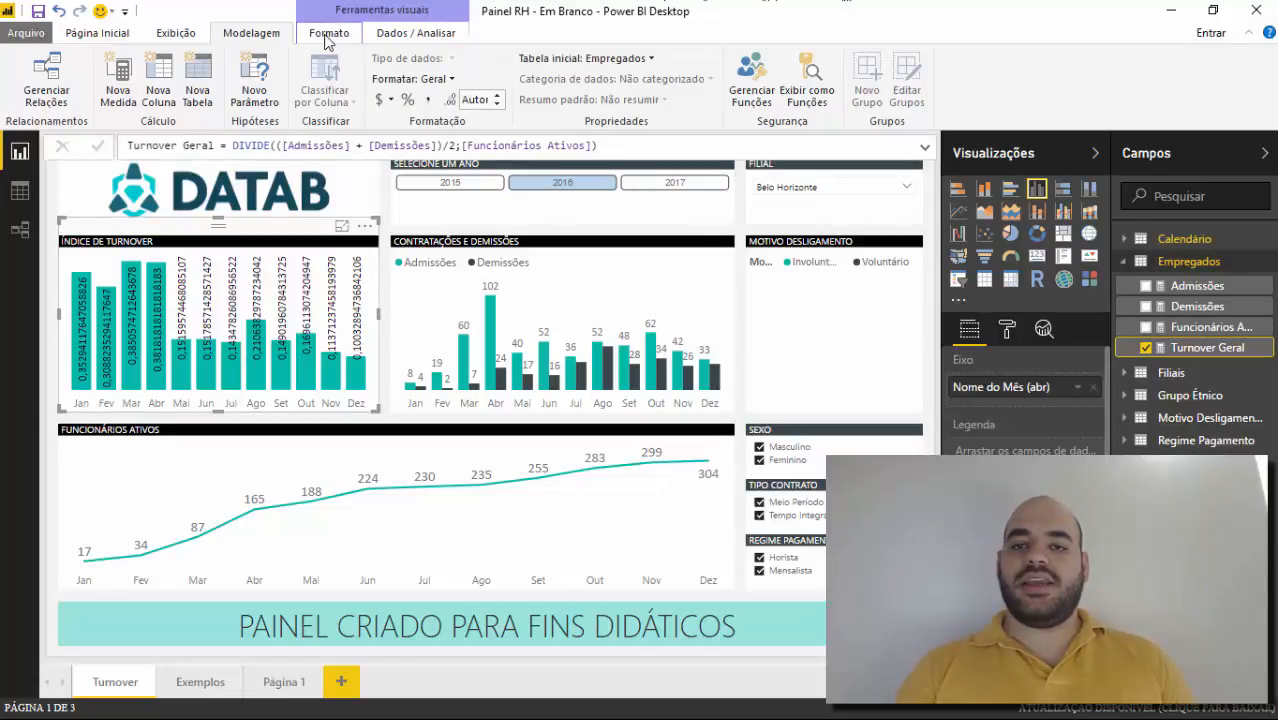
{"action": "left_click", "coordinate": [409, 101]}
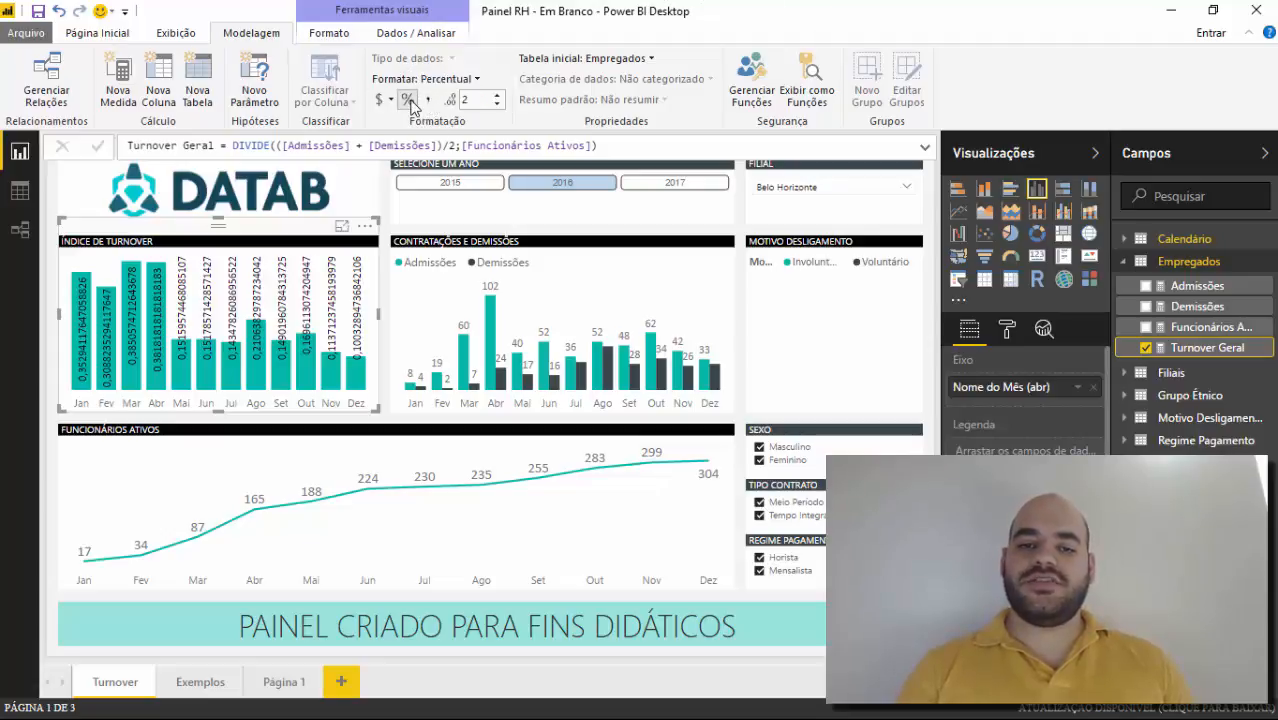
{"action": "left_click", "coordinate": [498, 105]}
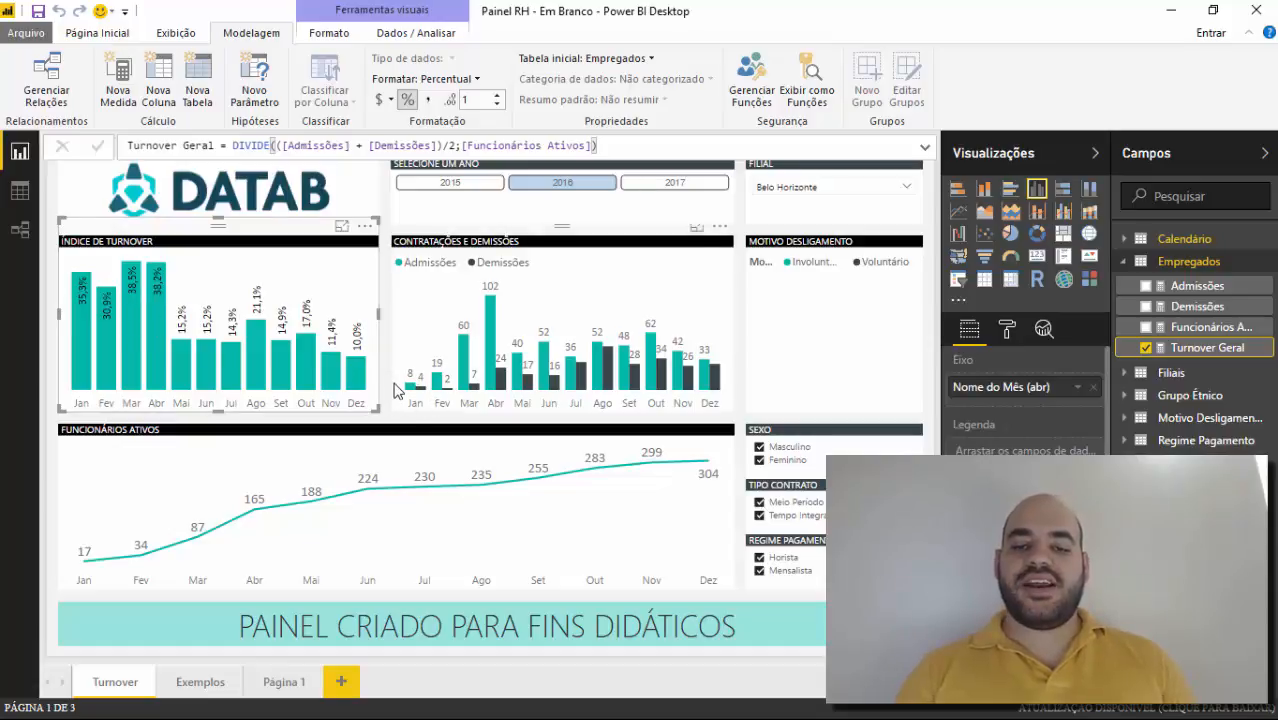
Step: Filter the Turnover page to 2015 and examine the December admissions behind the turnover rate
{"action": "left_click", "coordinate": [462, 190]}
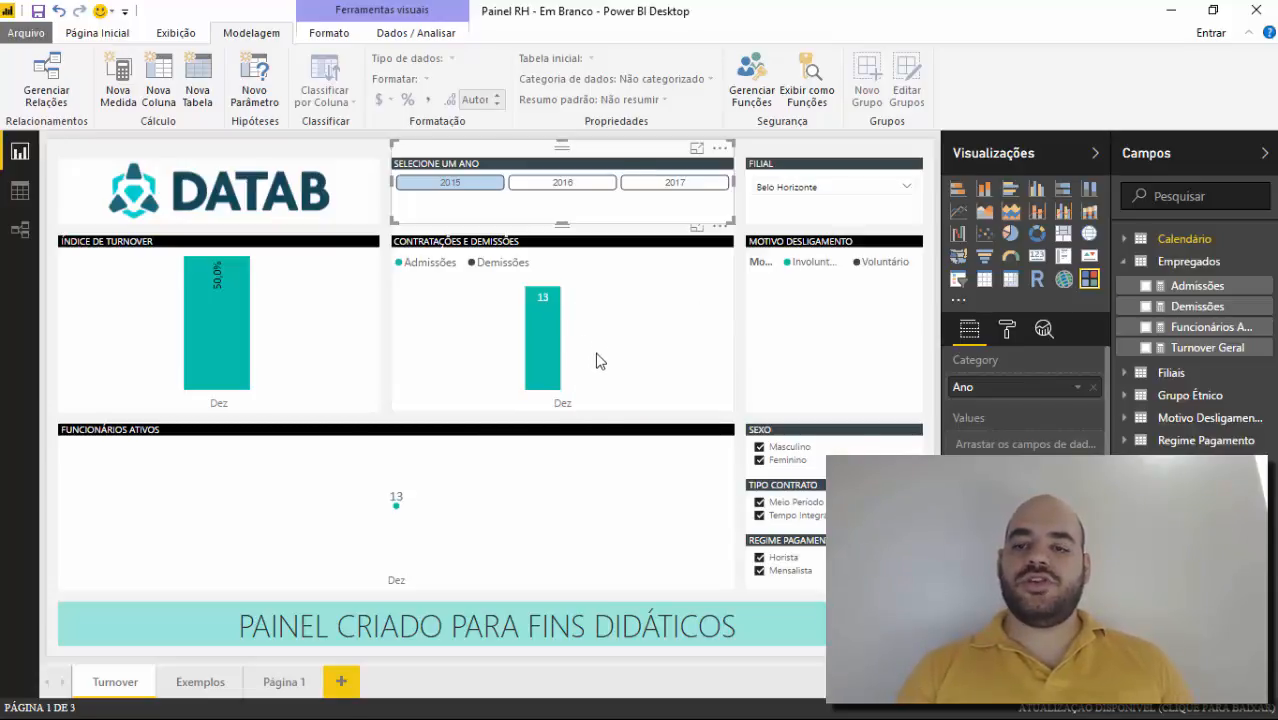
{"action": "mouse_move", "coordinate": [538, 326]}
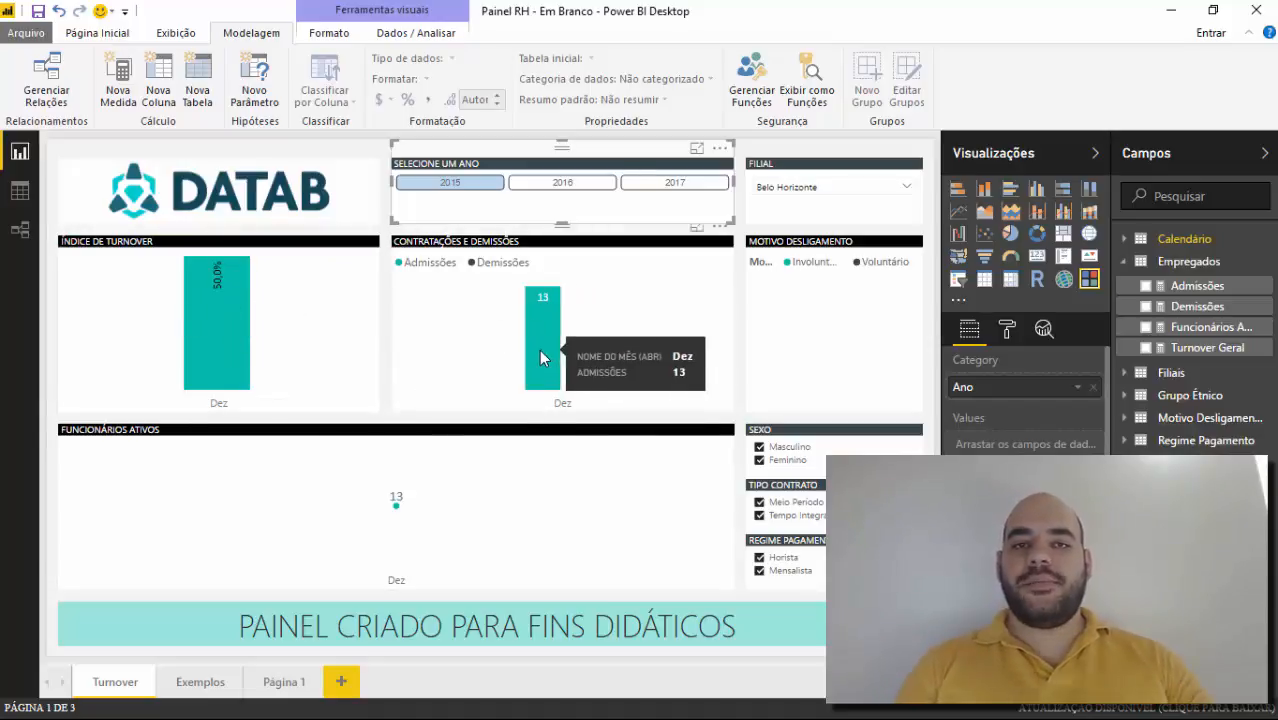
Step: Compare the monthly turnover rates for 2016 and 2017, leaving the Turnover page filtered to 2016
{"action": "left_click", "coordinate": [537, 183]}
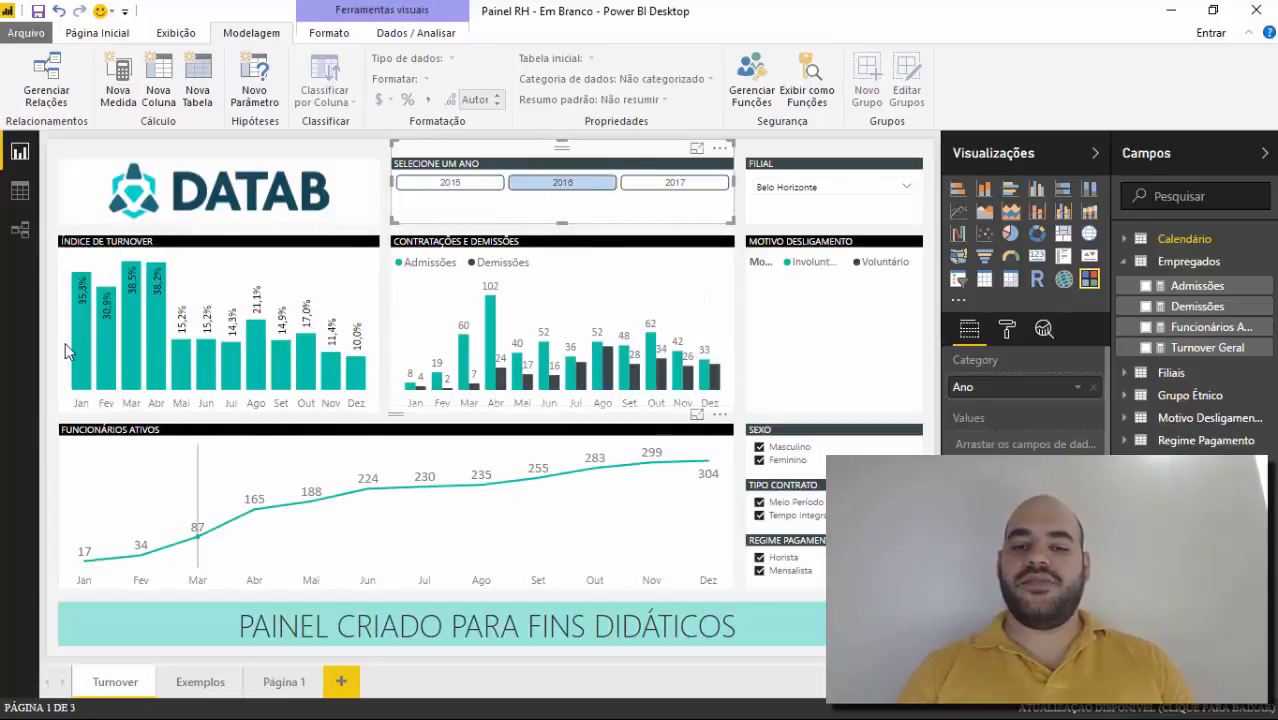
{"action": "left_click", "coordinate": [672, 183]}
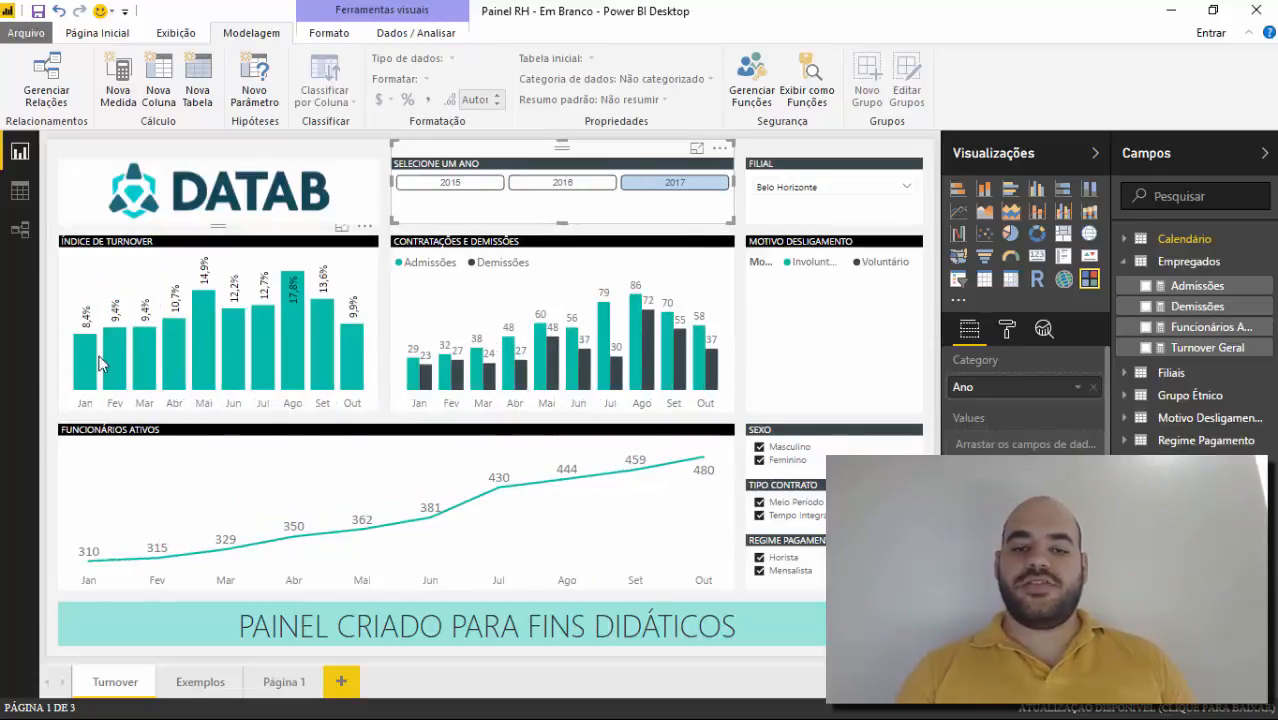
{"action": "left_click", "coordinate": [535, 186]}
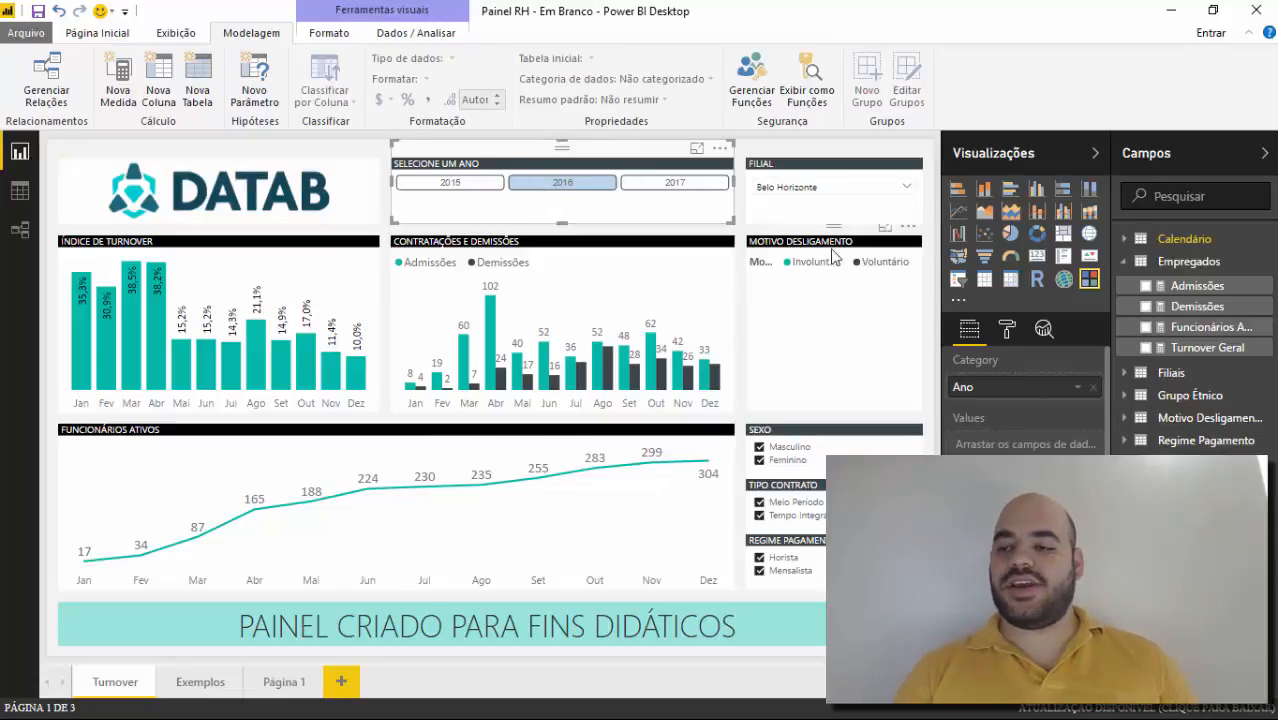
Step: Start a new measure in the Empregados table and name it Turnover Desligados
{"action": "right_click", "coordinate": [1192, 266]}
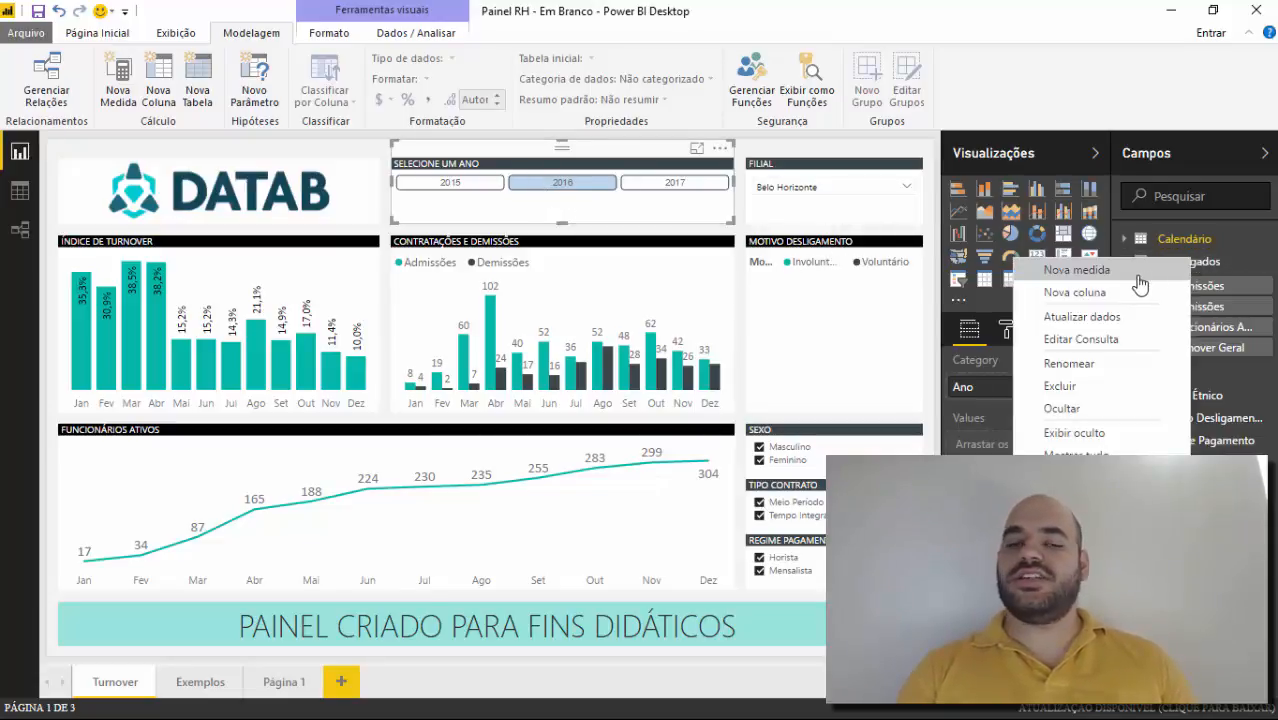
{"action": "key", "text": "Escape"}
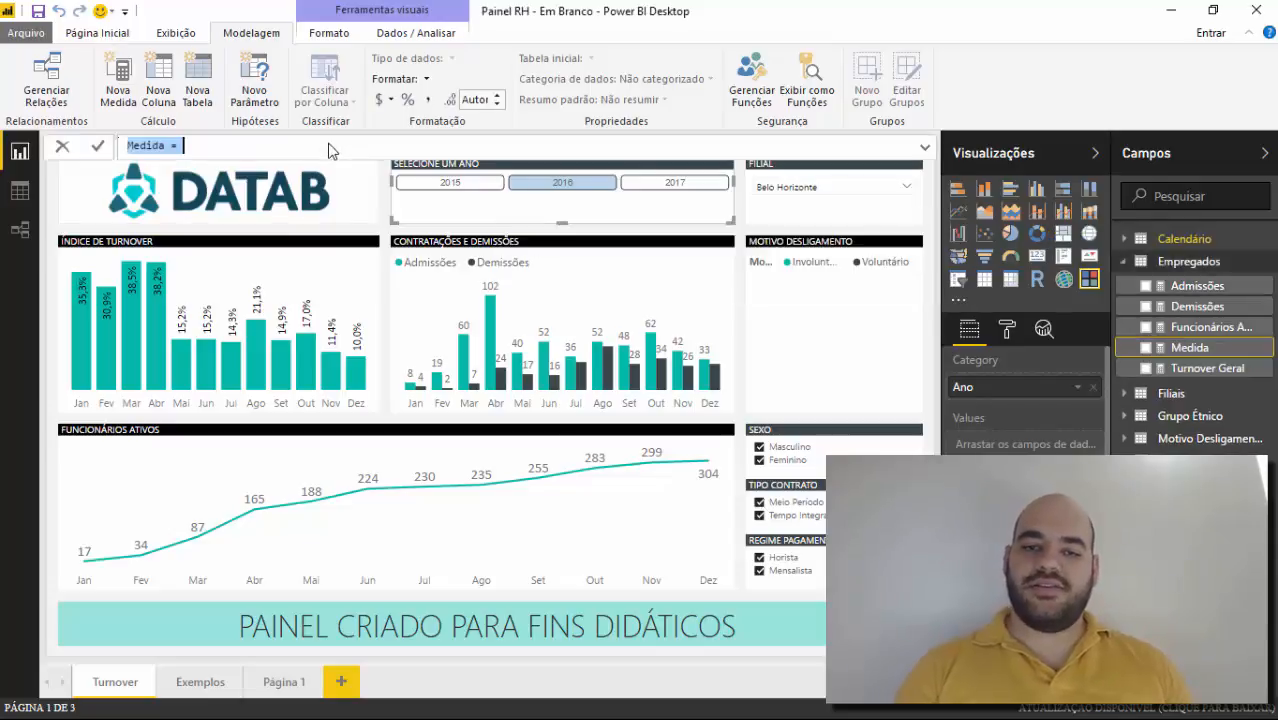
{"action": "type", "text": "tURN"}
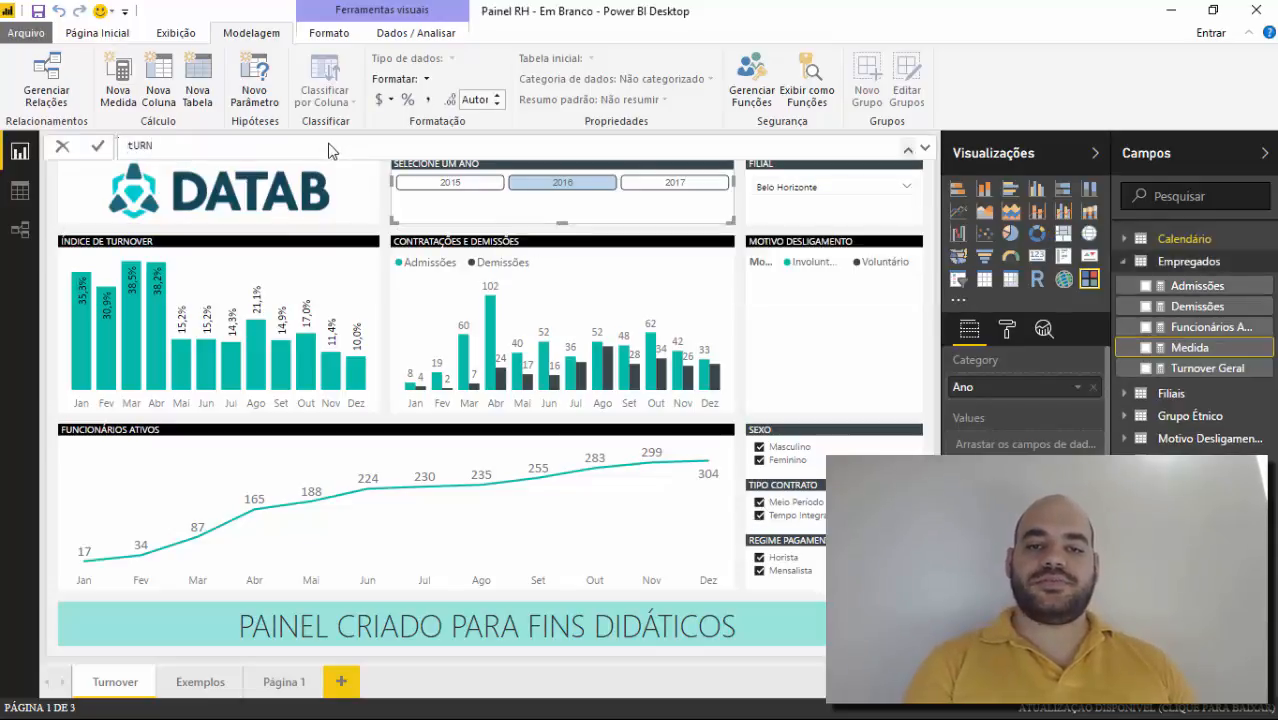
{"action": "type", "text": "Turnover"}
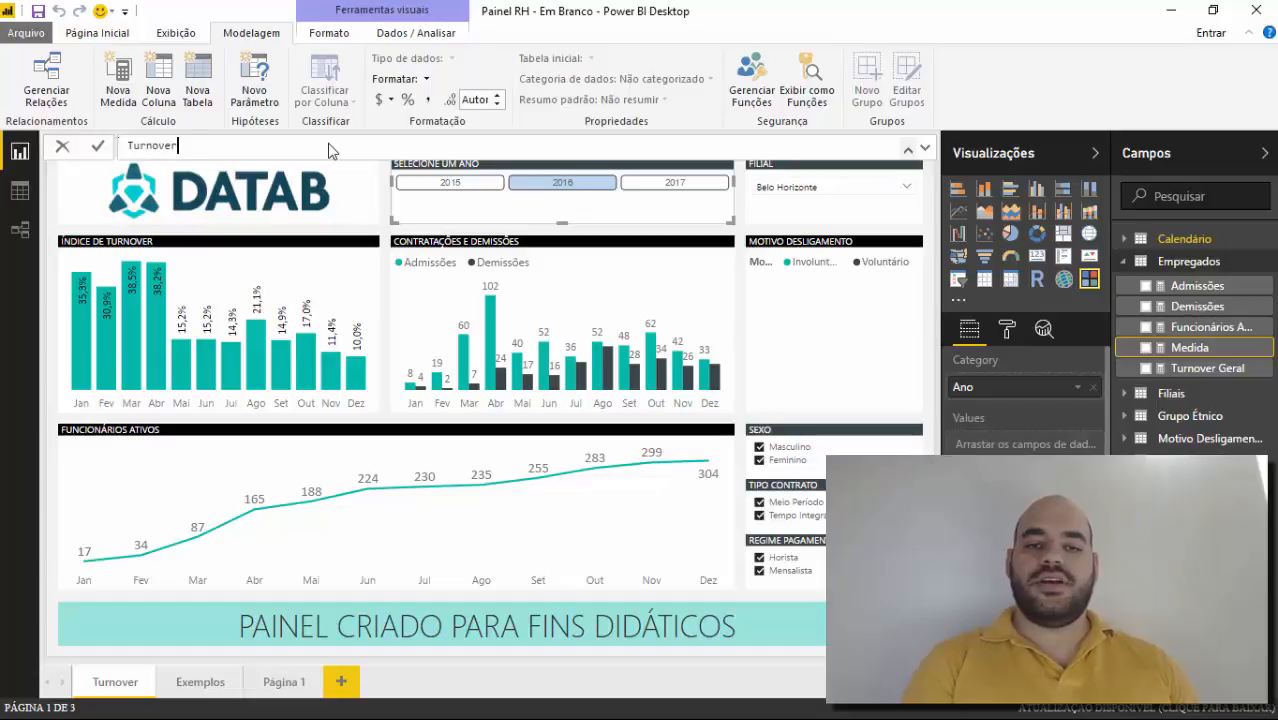
{"action": "type", "text": " Desligados ="}
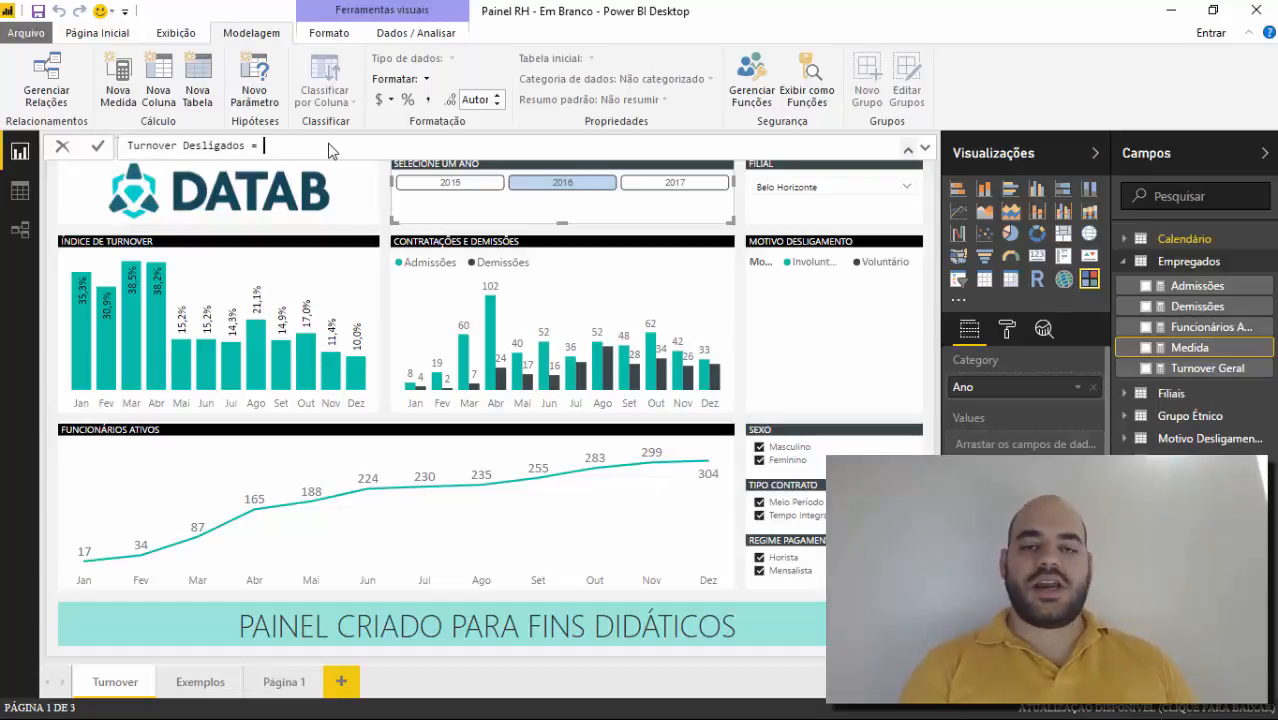
Step: Define Turnover Desligados as DIVIDE([Demissões];[Funcionários Ativos]) and commit the measure
{"action": "type", "text": " DIV"}
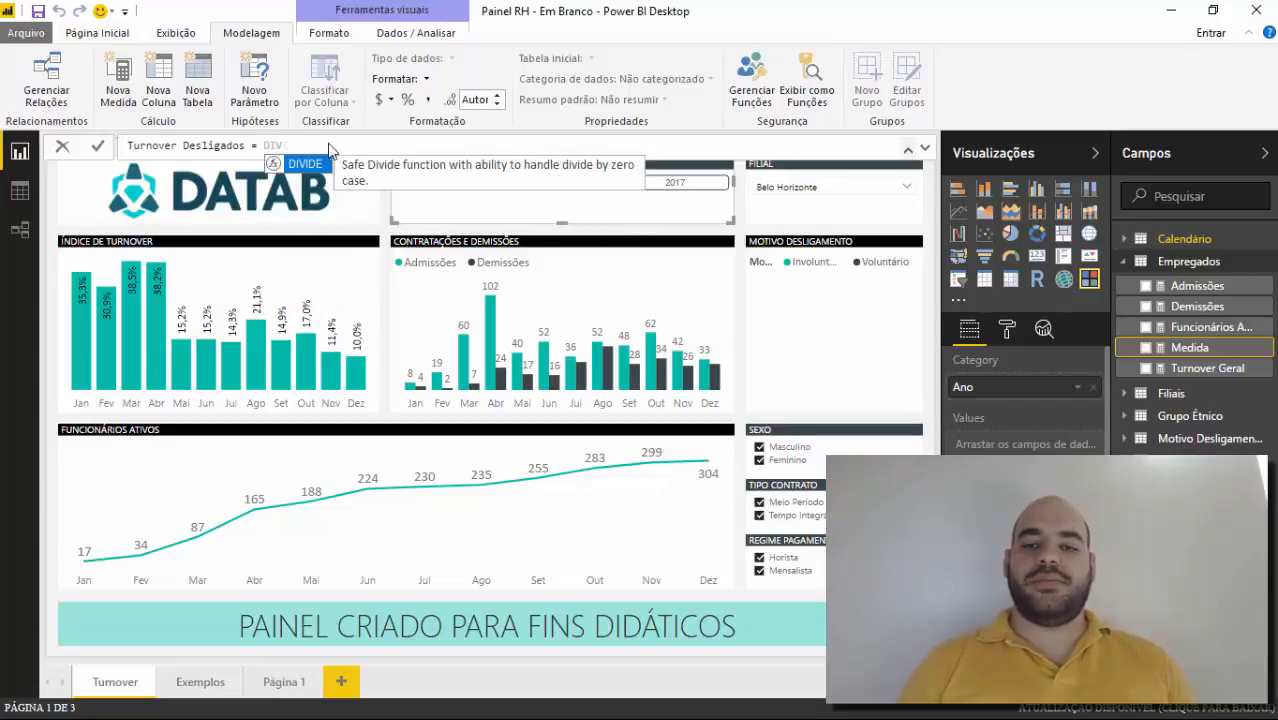
{"action": "key", "text": "Tab"}
{"action": "type", "text": "D"}
{"action": "key", "text": "BackSpace"}
{"action": "type", "text": "[Demissões]"}
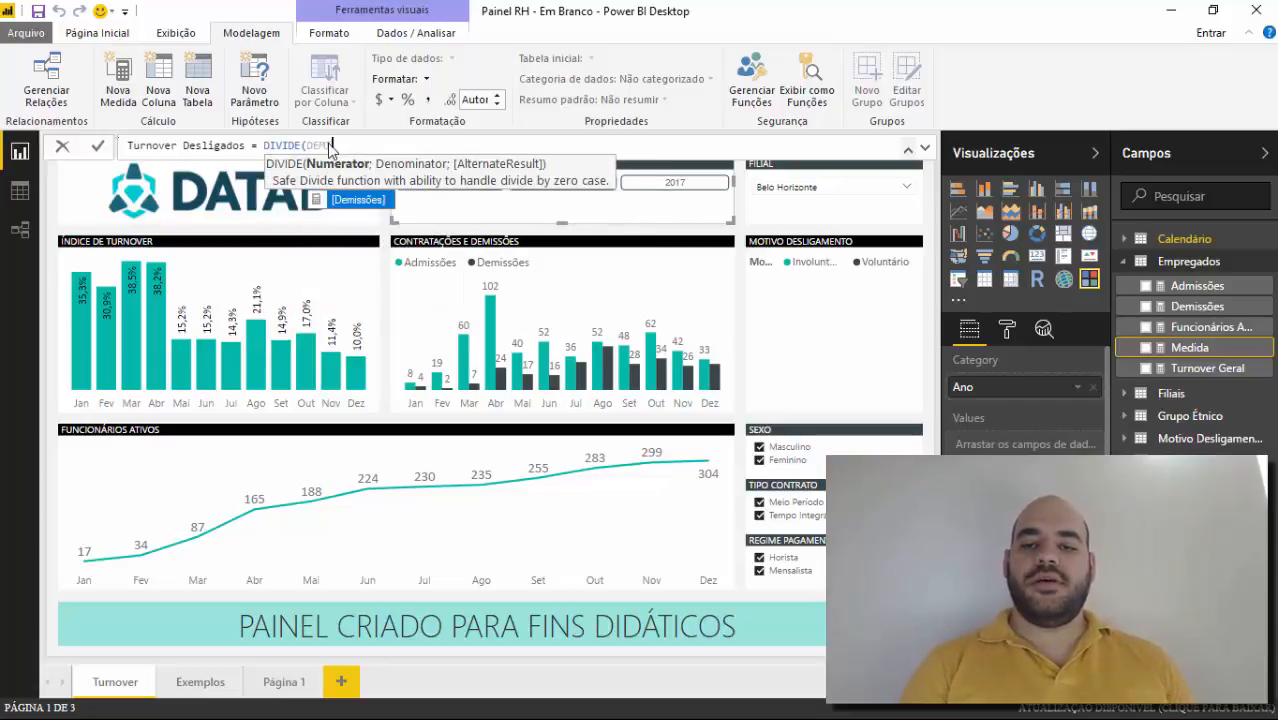
{"action": "type", "text": ";"}
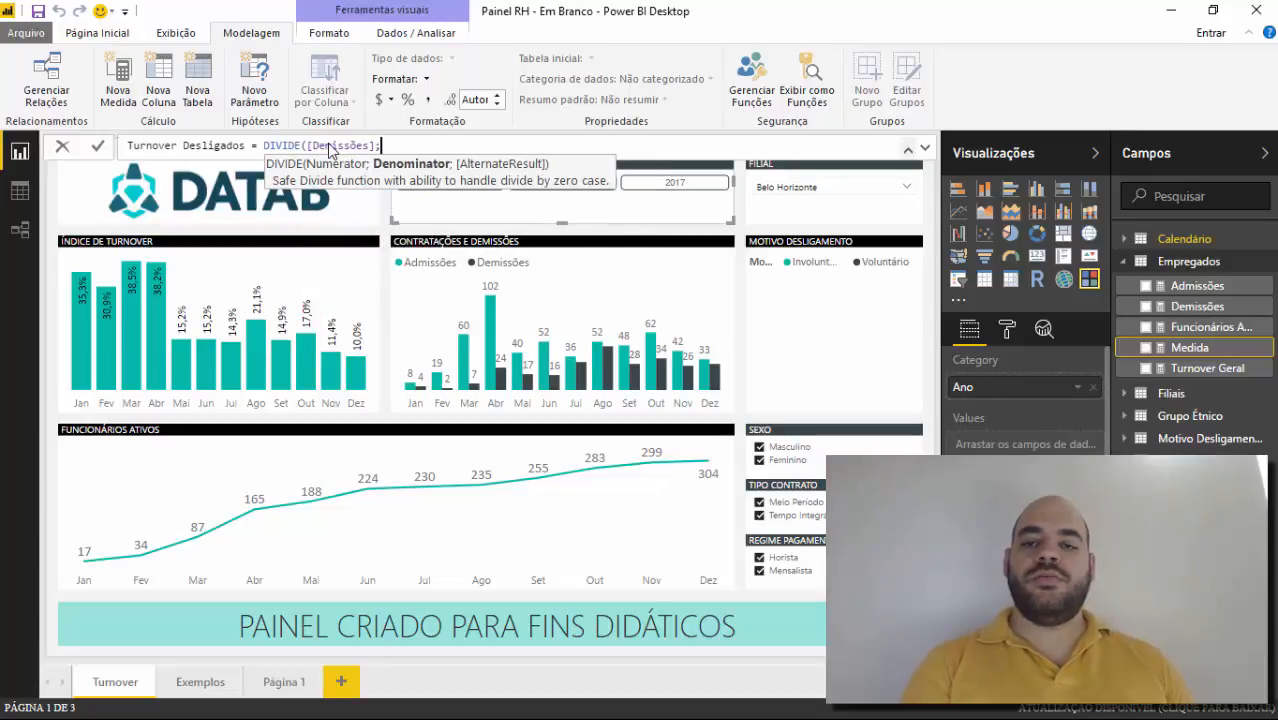
{"action": "type", "text": "[Funcionários Ativos])"}
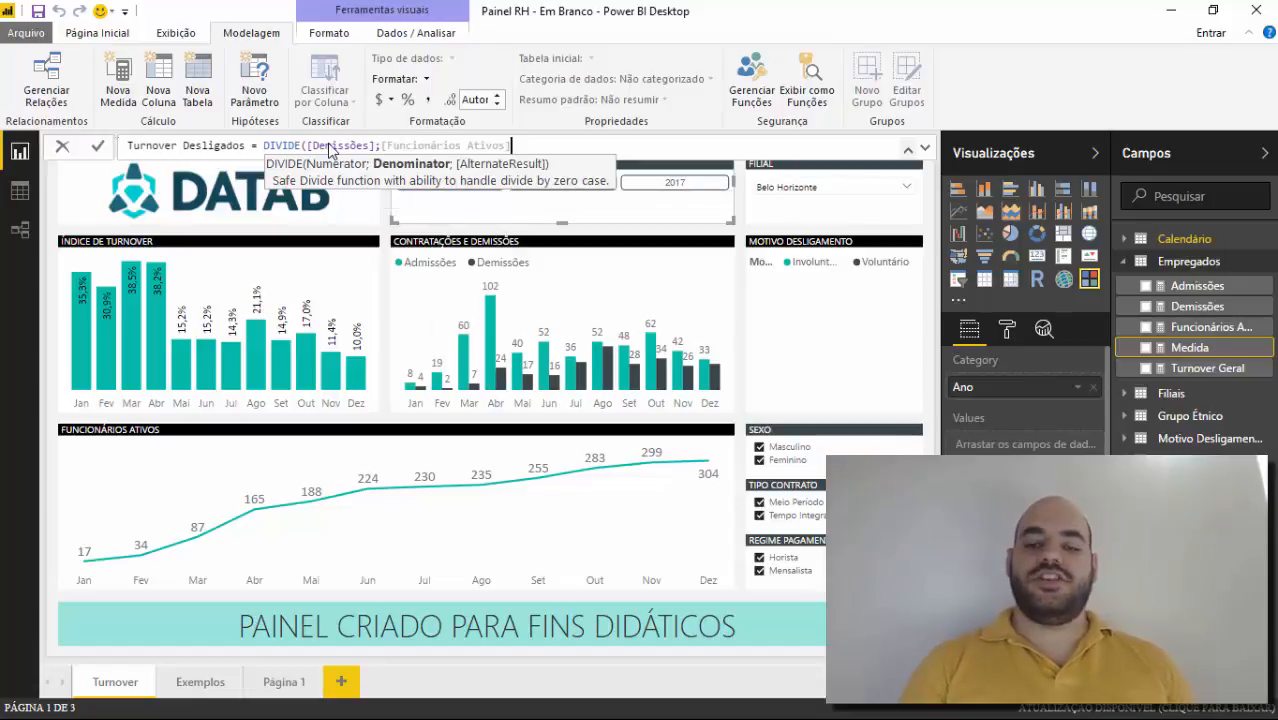
{"action": "key", "text": "Return"}
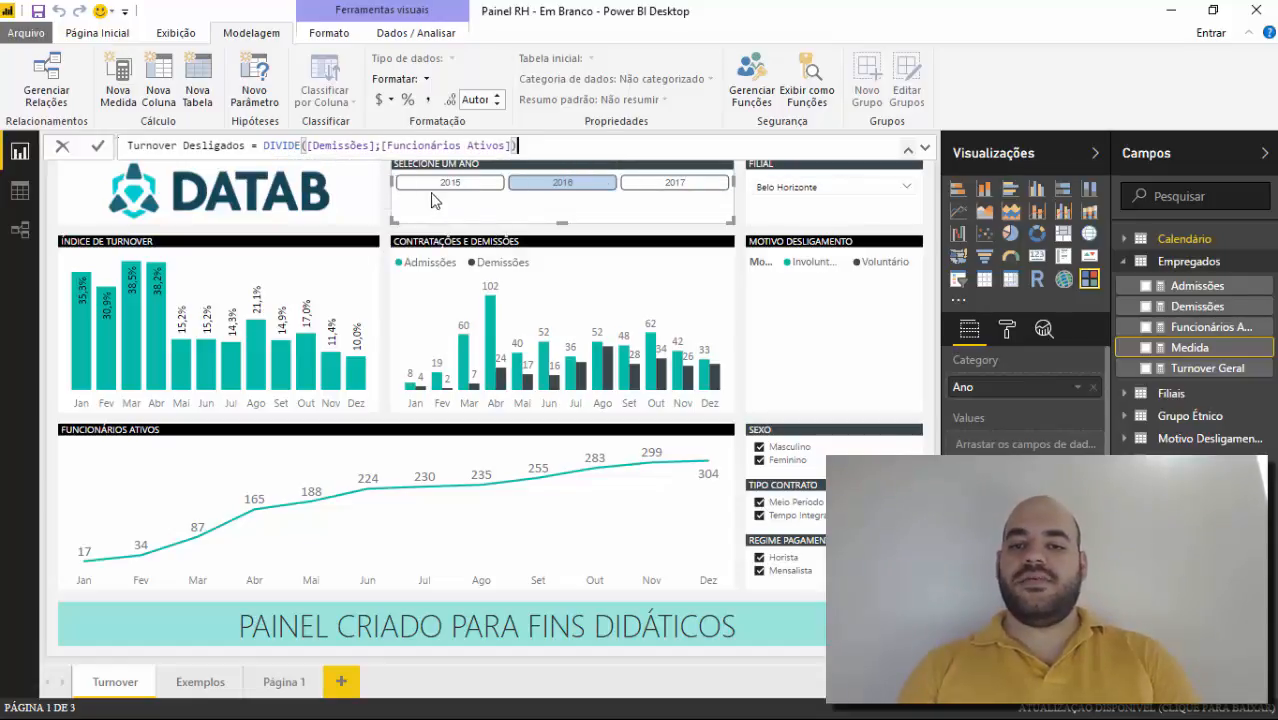
Step: Format the Turnover Desligados measure as a percentage with 1 decimal place
{"action": "left_click", "coordinate": [1209, 370]}
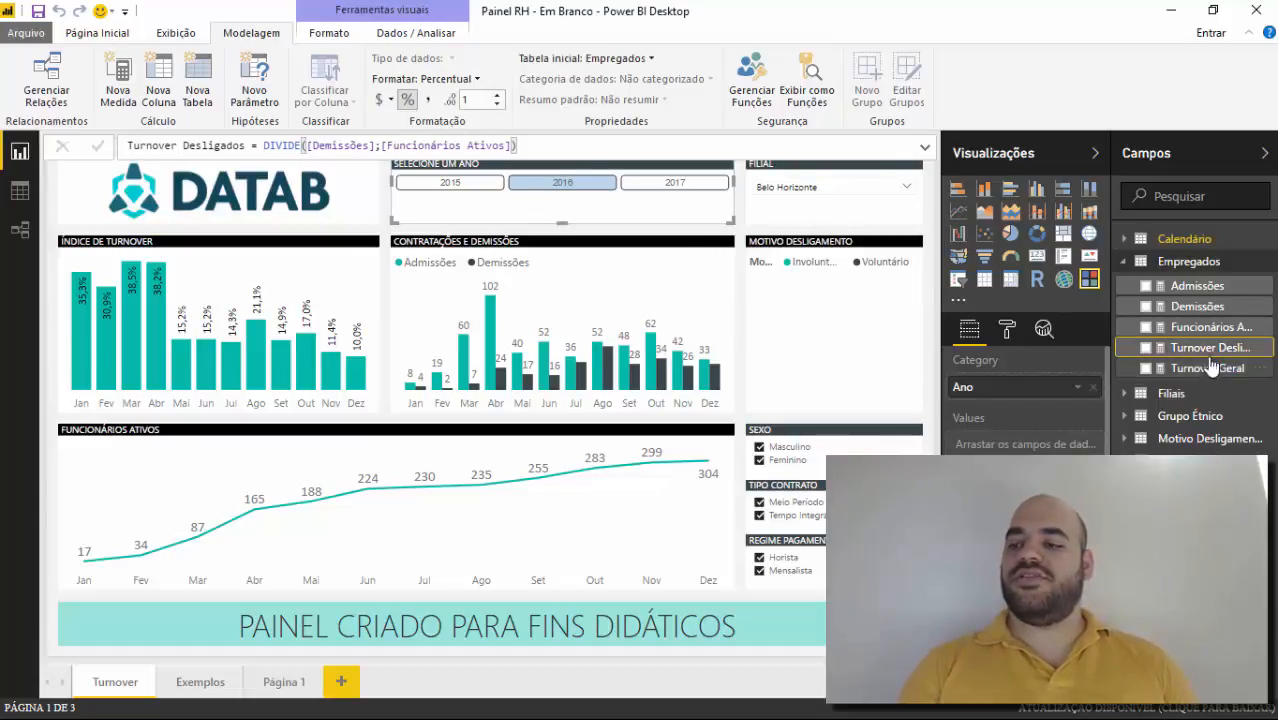
{"action": "left_click", "coordinate": [1190, 351]}
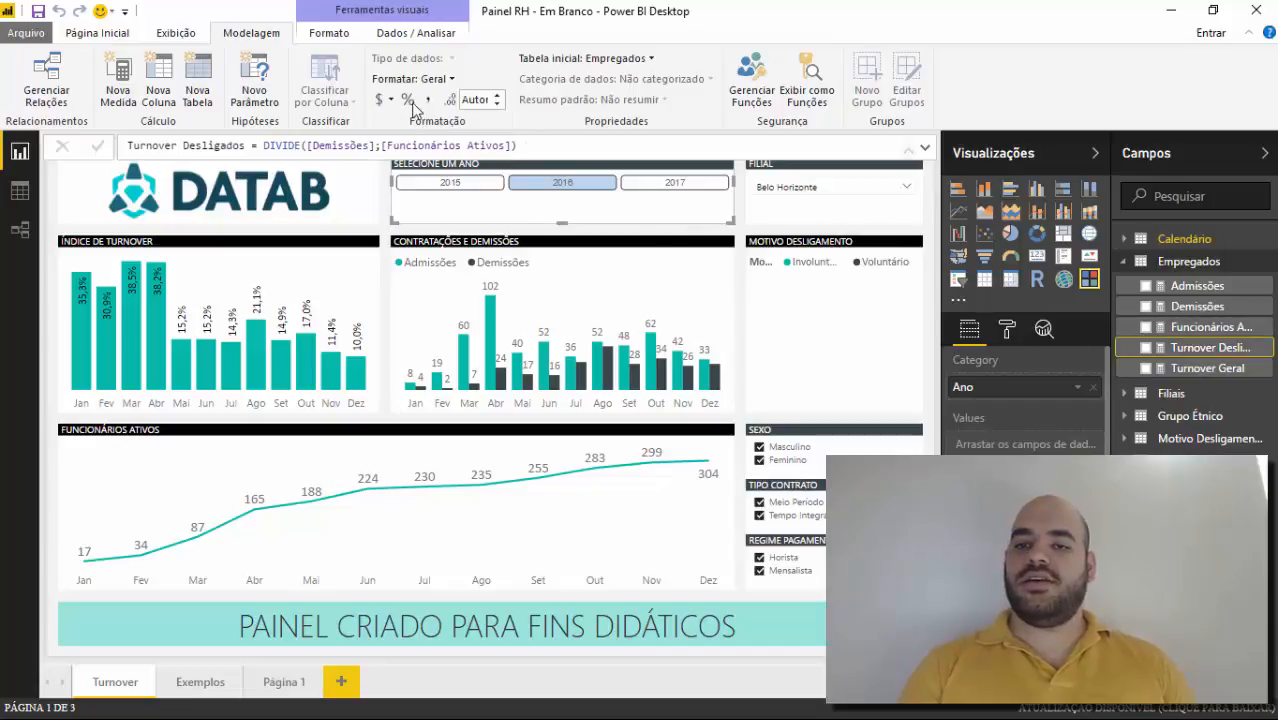
{"action": "left_click", "coordinate": [497, 104]}
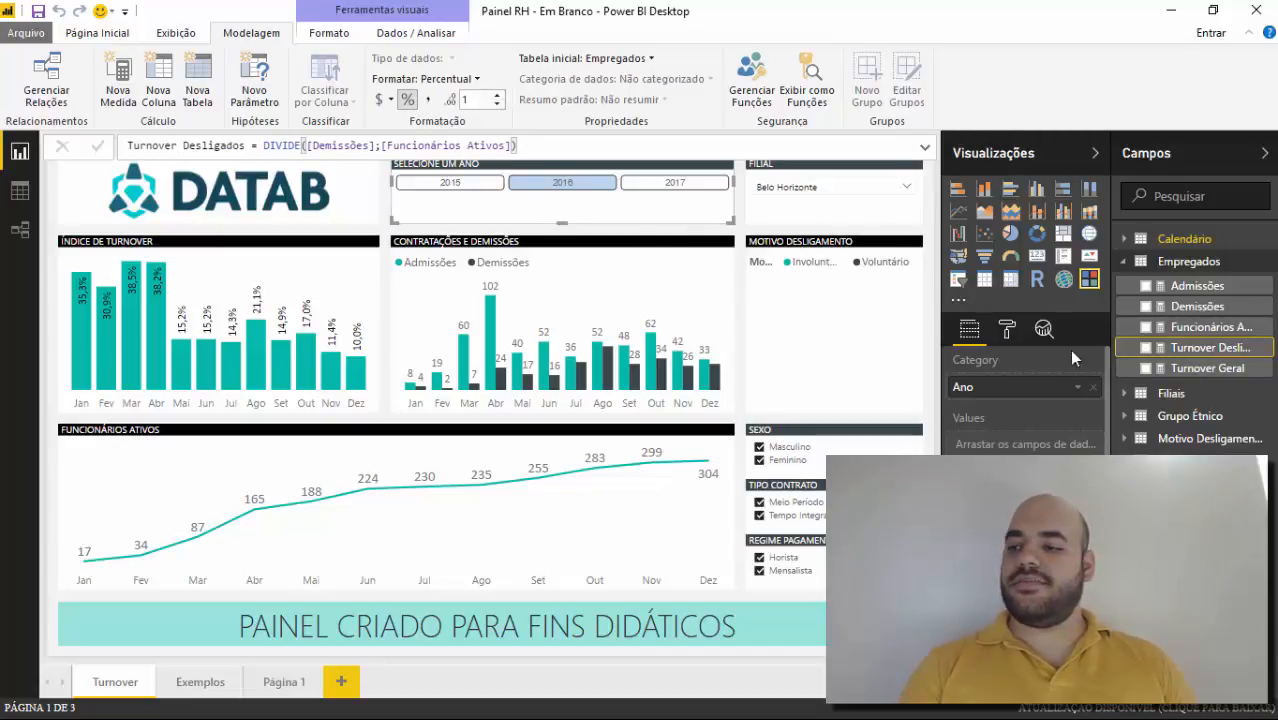
Step: Add Turnover Desligados to the Índice de Turnover column chart and compare it with Turnover Geral for 2015 and 2016
{"action": "left_click_drag", "start_coordinate": [1203, 349], "coordinate": [286, 278]}
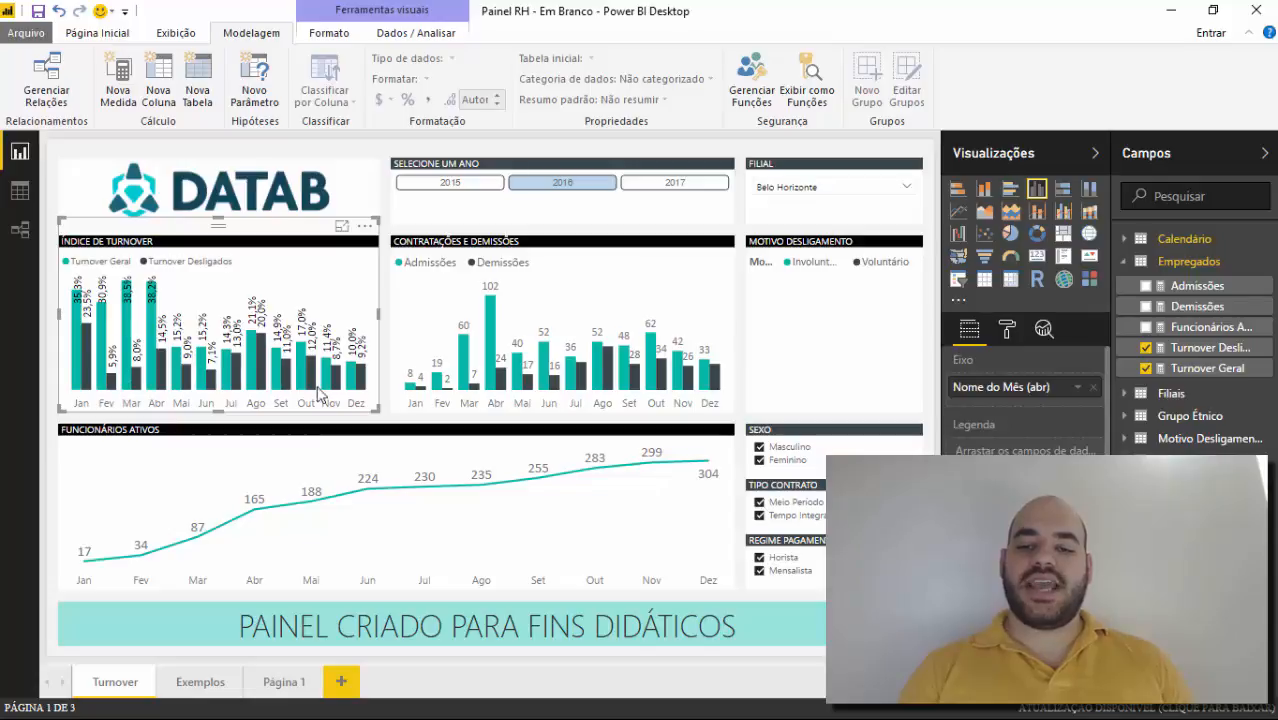
{"action": "left_click", "coordinate": [459, 190]}
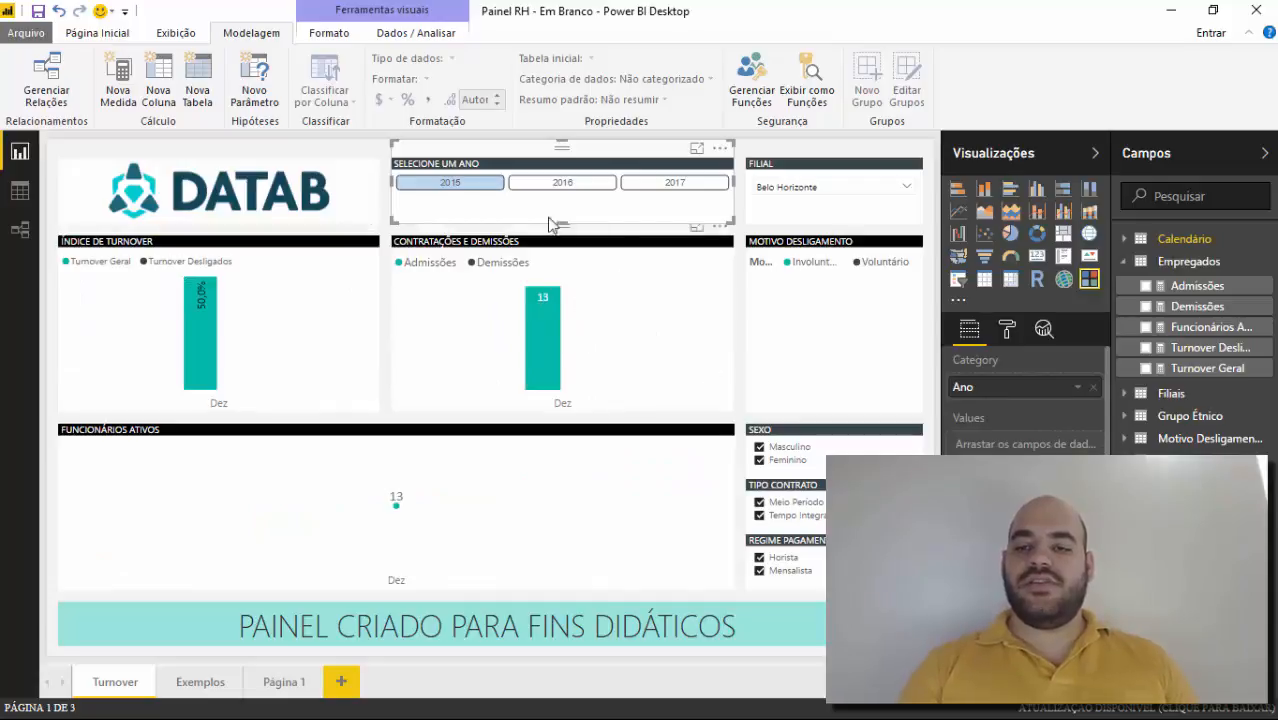
{"action": "left_click", "coordinate": [548, 184]}
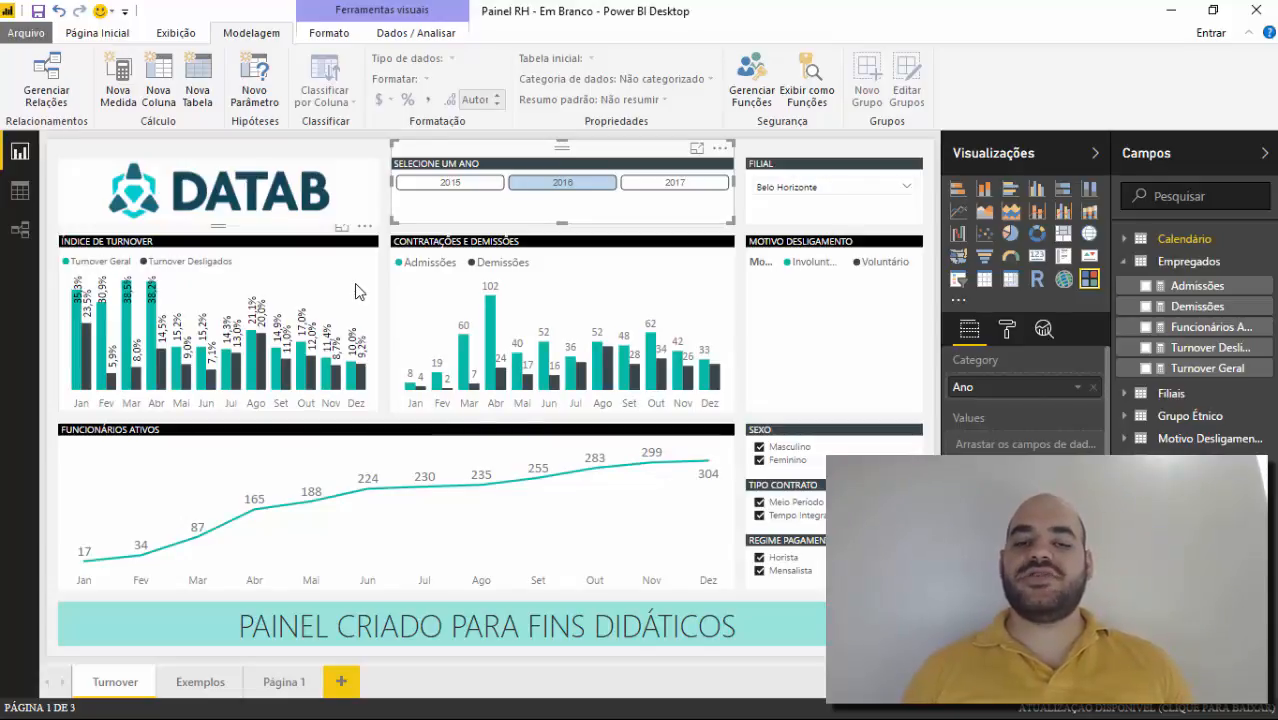
Step: Add the Demissões measure to the Motivo Desligamento pie chart and inspect its Voluntário slice
{"action": "left_click", "coordinate": [818, 317]}
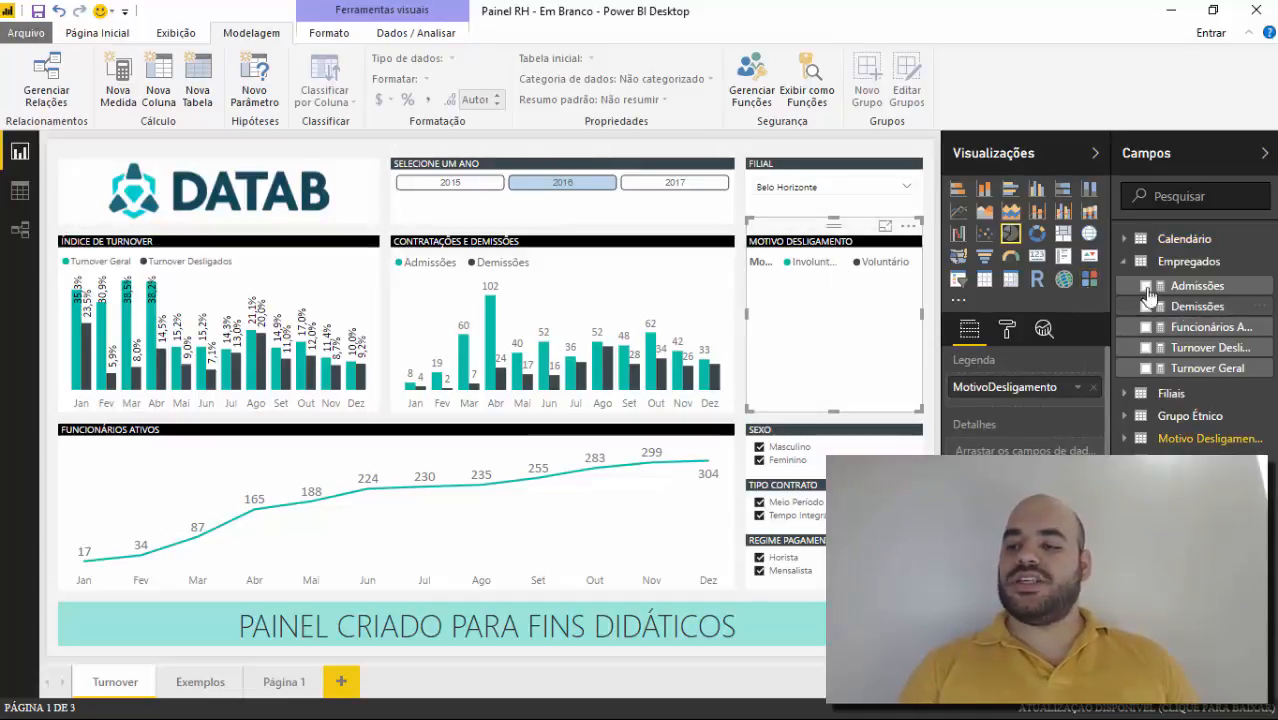
{"action": "left_click", "coordinate": [1126, 441]}
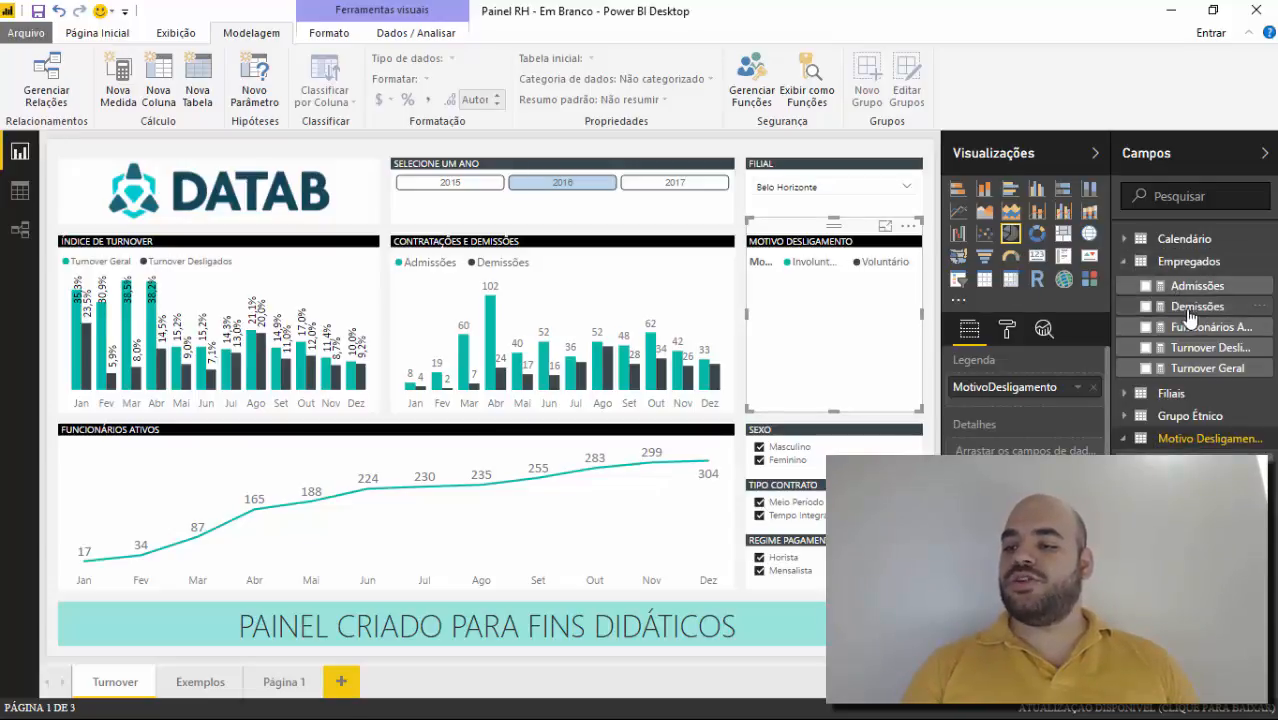
{"action": "left_click_drag", "start_coordinate": [1190, 316], "coordinate": [858, 350]}
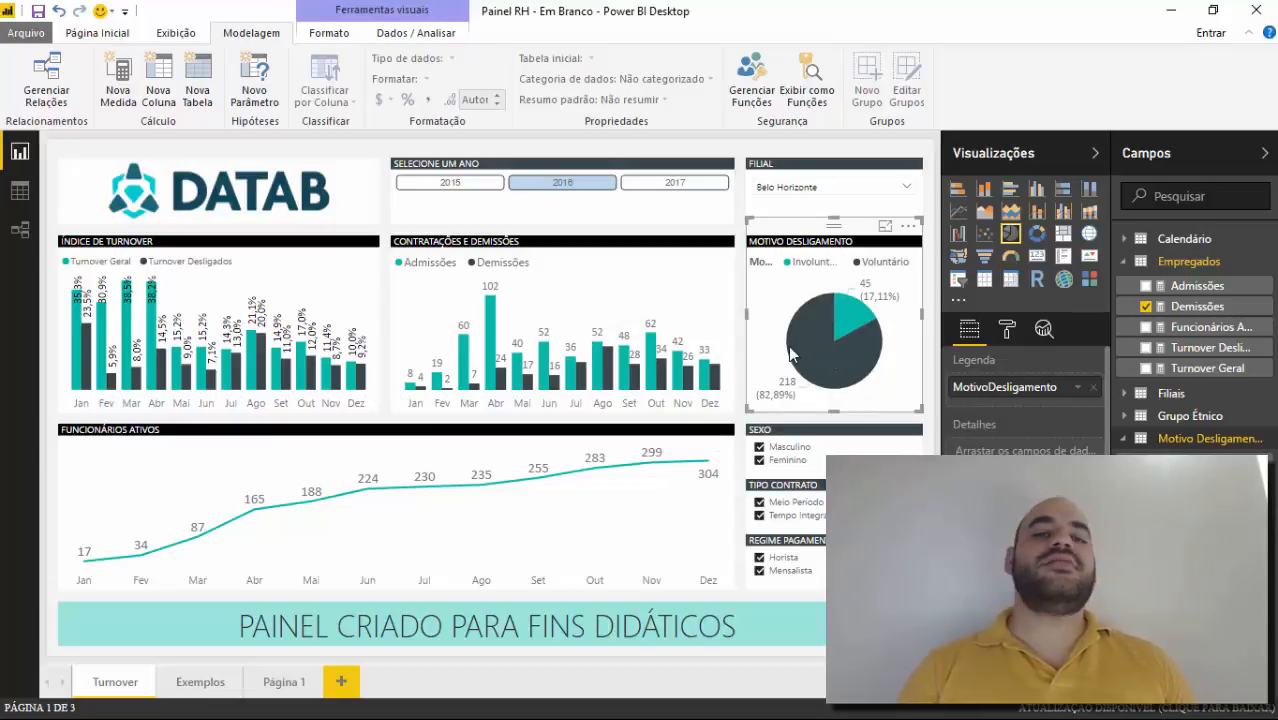
{"action": "mouse_move", "coordinate": [790, 353]}
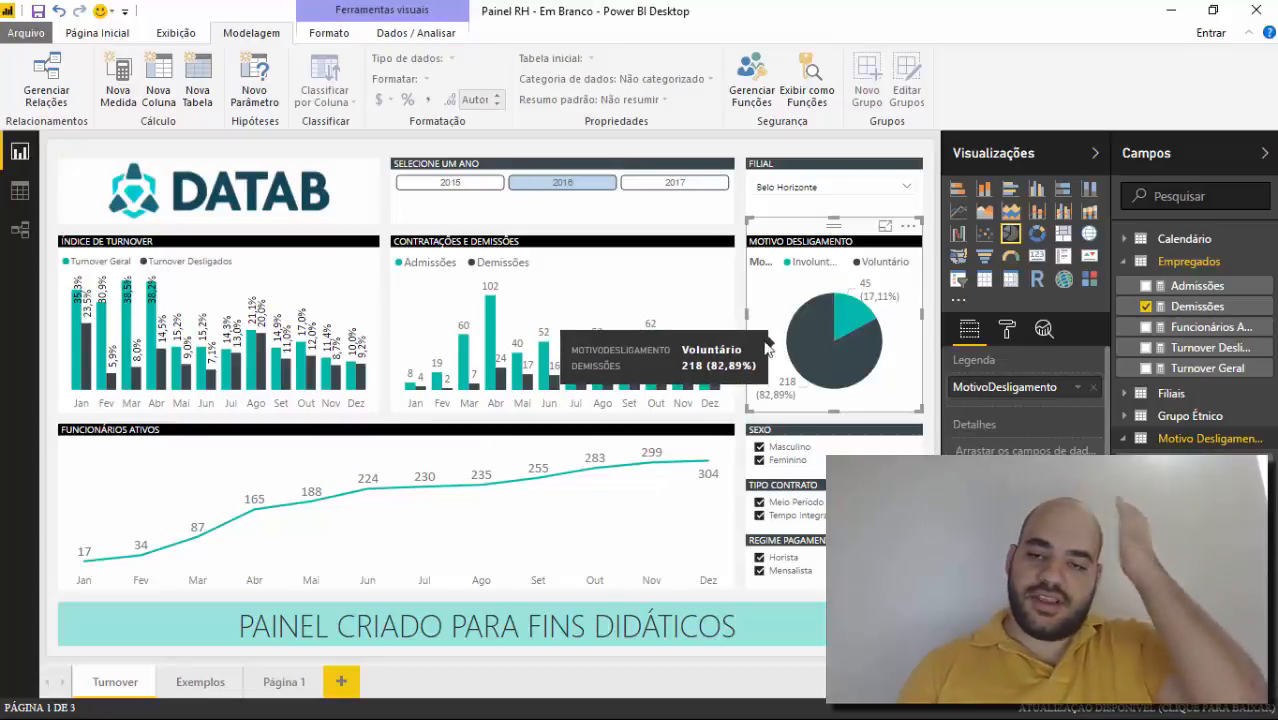